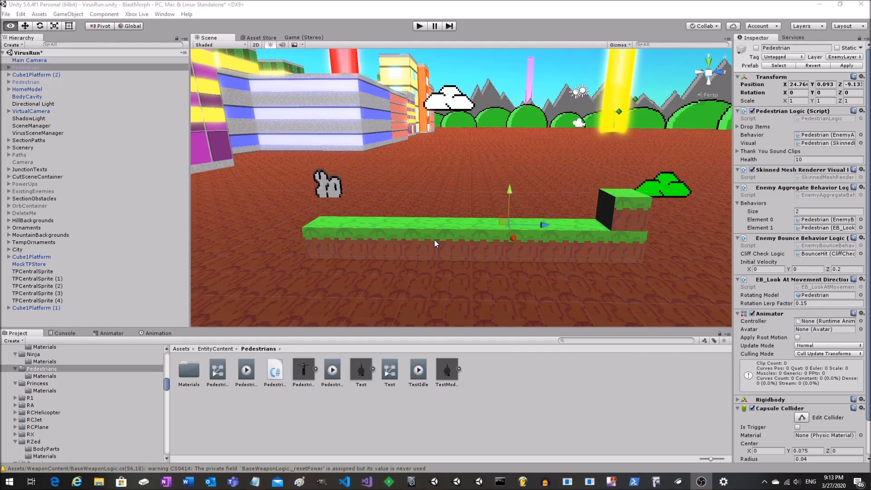
# Switch from Unity to the Maya scene Ped1.mb
pyautogui.hotkey('alt', 'Tab')
pyautogui.hotkey('alt', 'Tab')
pyautogui.hotkey('alt', 'Tab')
pyautogui.hotkey('alt', 'Tab')
pyautogui.hotkey('alt', 'Tab')
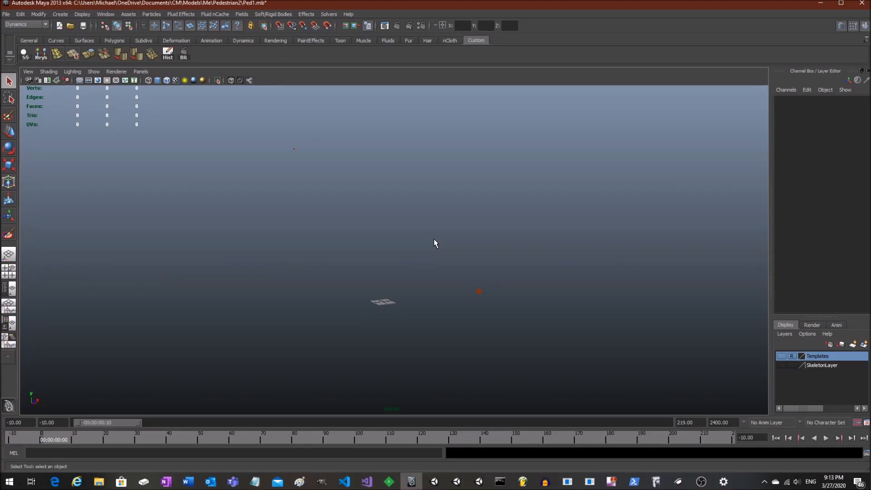
# Create a polygon cube at the origin and scale it uniformly to about 53.8
pyautogui.keyDown('alt'); pyautogui.moveTo(433, 239); pyautogui.dragTo(382, 250); pyautogui.keyUp('alt')
pyautogui.moveTo(382, 250)
pyautogui.keyDown('alt'); pyautogui.mouseDown(button='middle')
pyautogui.moveTo(443, 252)
pyautogui.moveTo(411, 256)
pyautogui.moveTo(441, 264)
pyautogui.moveTo(443, 255)
pyautogui.mouseUp(button='middle'); pyautogui.keyUp('alt')
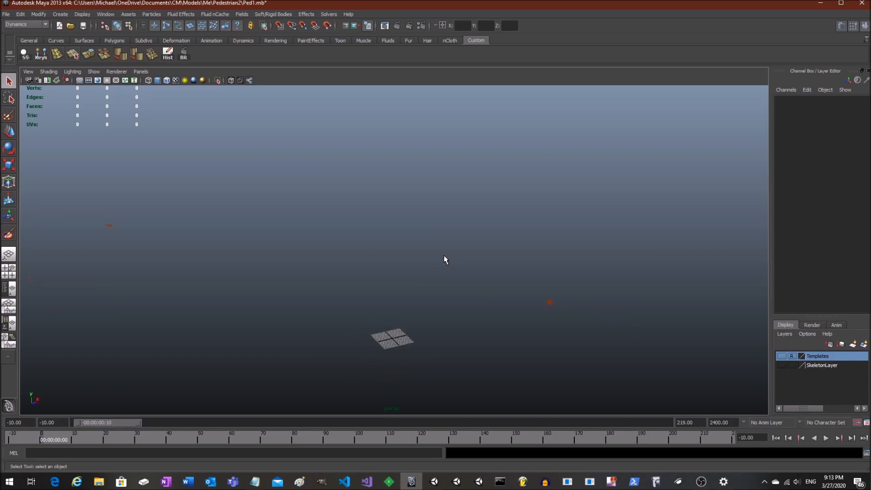
pyautogui.moveTo(444, 256)
pyautogui.keyDown('alt'); pyautogui.mouseDown()
pyautogui.moveTo(472, 255)
pyautogui.moveTo(426, 253)
pyautogui.moveTo(424, 243)
pyautogui.moveTo(388, 249)
pyautogui.mouseUp(); pyautogui.keyUp('alt')
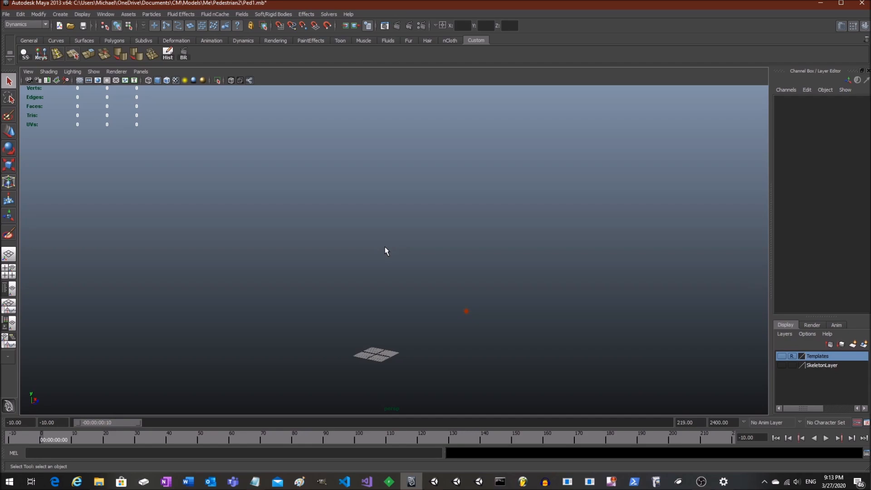
pyautogui.moveTo(389, 253)
pyautogui.keyDown('alt'); pyautogui.mouseDown()
pyautogui.moveTo(408, 245)
pyautogui.moveTo(385, 248)
pyautogui.moveTo(397, 255)
pyautogui.mouseUp(); pyautogui.keyUp('alt')
pyautogui.scroll(4, 395, 248)
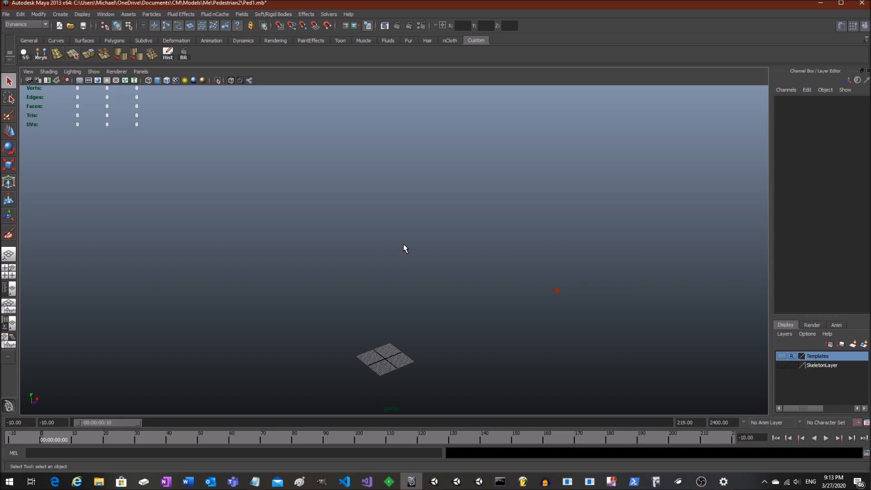
pyautogui.press('space')
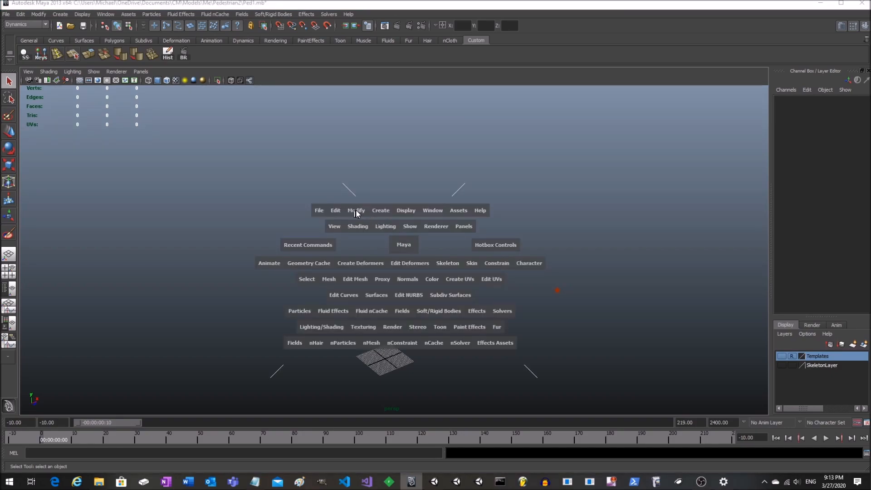
pyautogui.click(380, 211)
pyautogui.moveTo(434, 235)
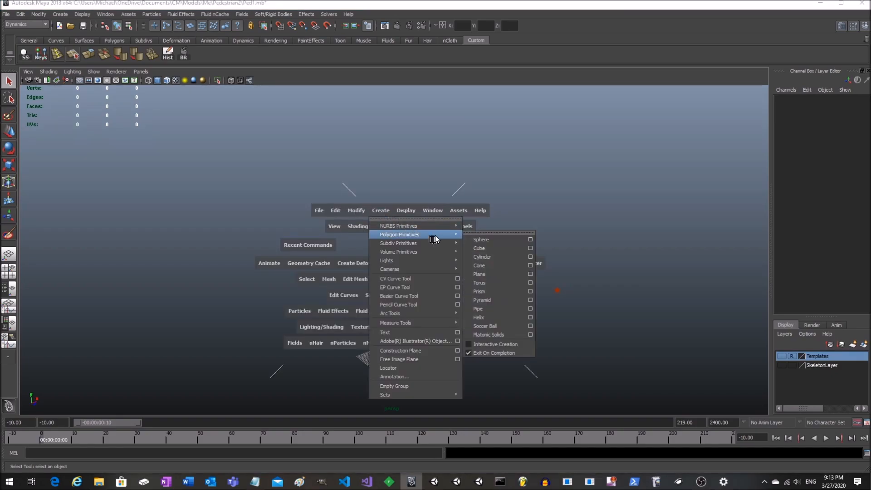
pyautogui.click(495, 247)
pyautogui.click(12, 162)
pyautogui.moveTo(385, 358); pyautogui.dragTo(442, 336)
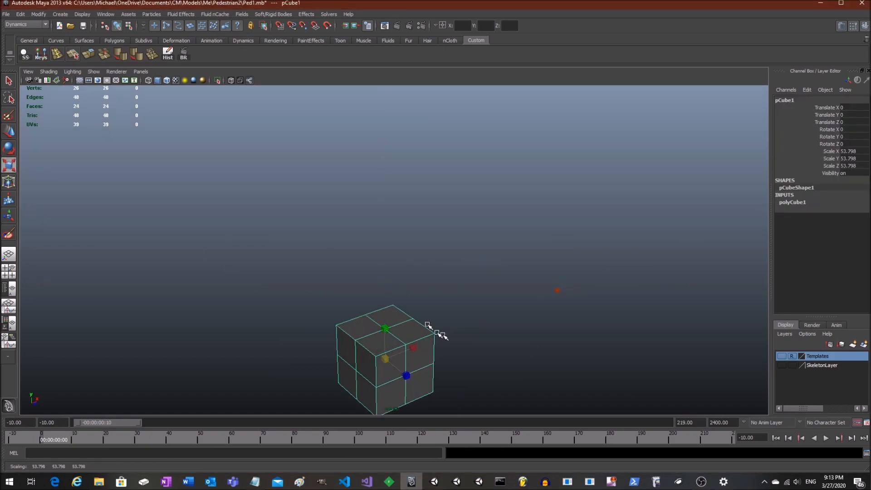
# Raise the cube above the grid to a Translate Y of about 76.7
pyautogui.click(9, 132)
pyautogui.moveTo(384, 335); pyautogui.dragTo(384, 200)
pyautogui.keyDown('alt'); pyautogui.moveTo(501, 303); pyautogui.dragTo(451, 285); pyautogui.keyUp('alt')
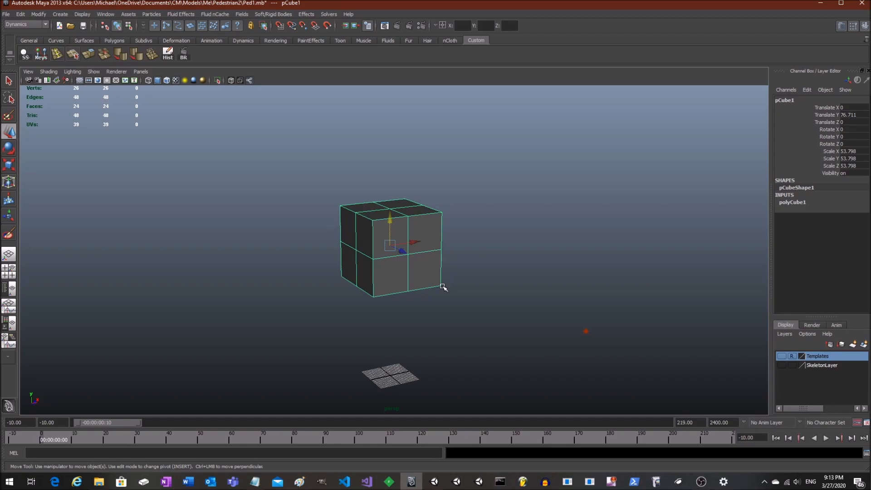
pyautogui.scroll(1, 357, 246)
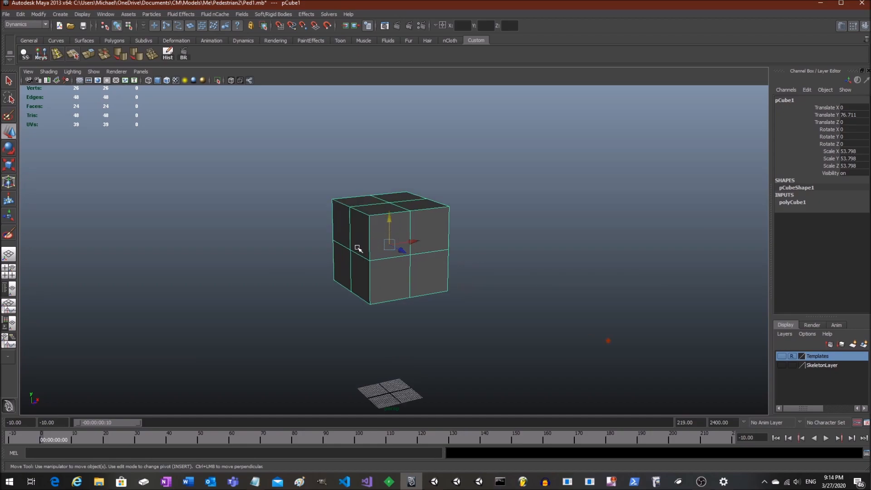
pyautogui.press('F8')
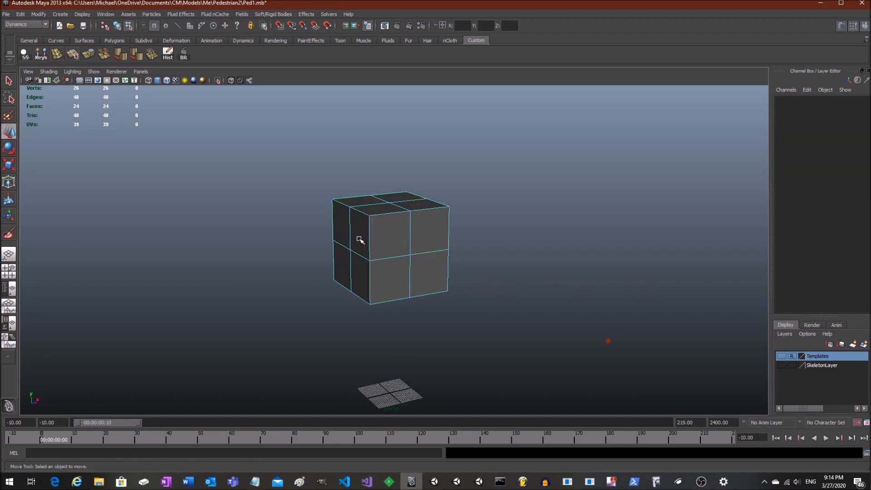
pyautogui.scroll(1, 371, 216)
pyautogui.click(365, 208)
pyautogui.keyDown('alt'); pyautogui.moveTo(427, 236); pyautogui.dragTo(443, 297); pyautogui.keyUp('alt')
pyautogui.hotkey('ctrl', 'z')
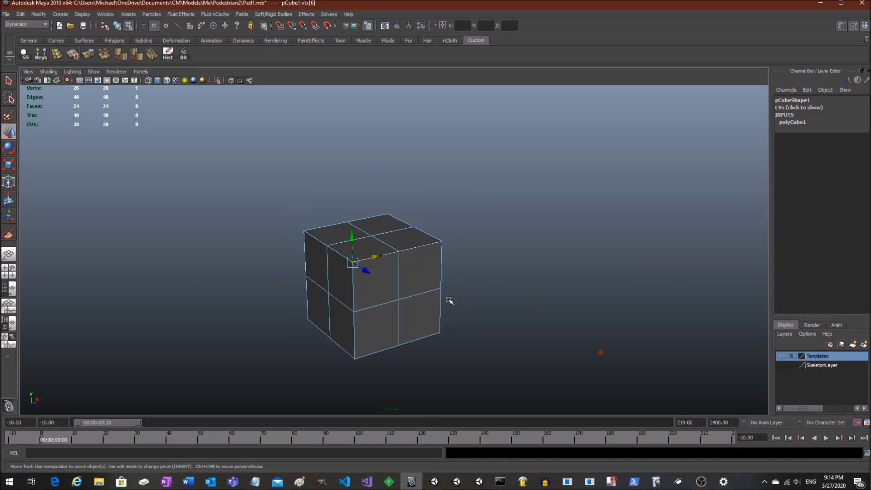
pyautogui.keyDown('alt'); pyautogui.moveTo(476, 301); pyautogui.dragTo(489, 283); pyautogui.keyUp('alt')
pyautogui.press('F8')
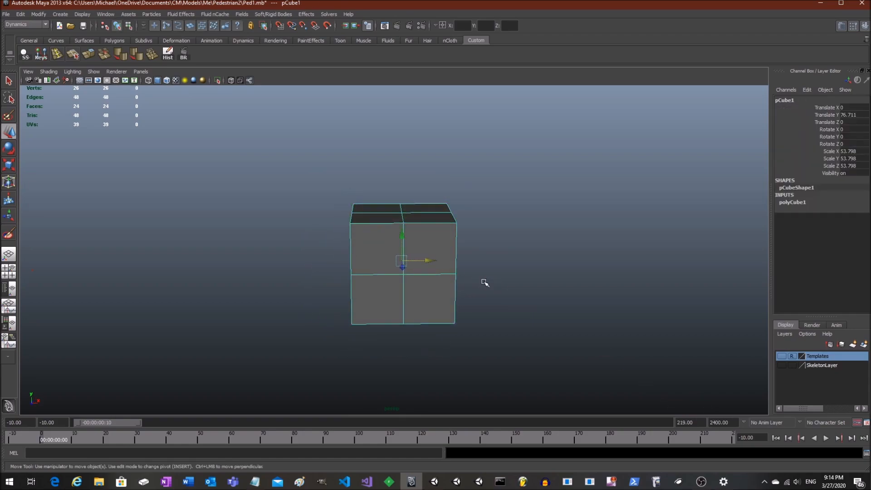
# Delete all faces on the positive X half of the cube, leaving one symmetrical half
pyautogui.click(180, 174)
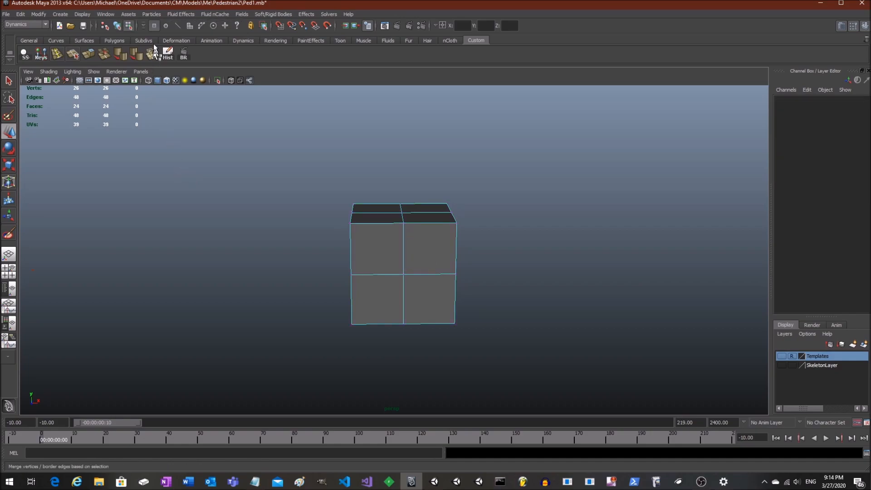
pyautogui.moveTo(501, 182); pyautogui.dragTo(431, 361)
pyautogui.press('Delete')
pyautogui.moveTo(472, 288)
pyautogui.keyDown('alt'); pyautogui.mouseDown()
pyautogui.moveTo(526, 282)
pyautogui.moveTo(395, 278)
pyautogui.moveTo(517, 288)
pyautogui.moveTo(456, 287)
pyautogui.mouseUp(); pyautogui.keyUp('alt')
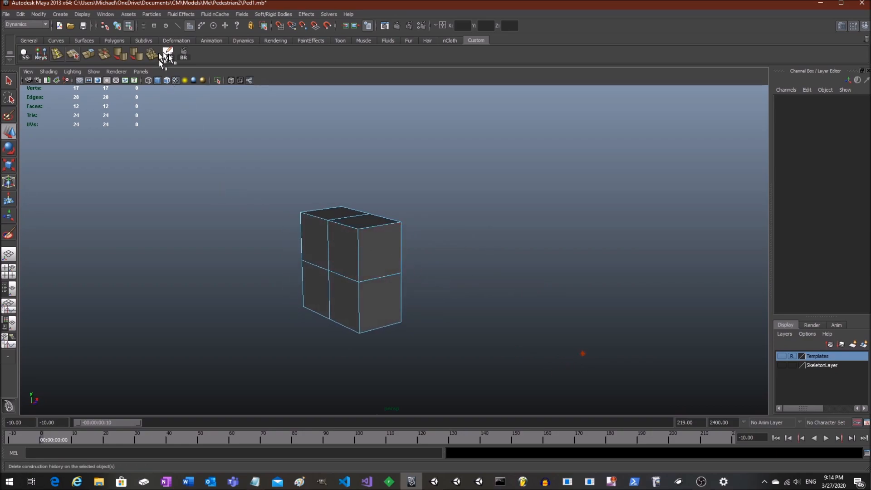
# Delete the vertical edge loop running through the middle of the half cube's outer side
pyautogui.click(177, 25)
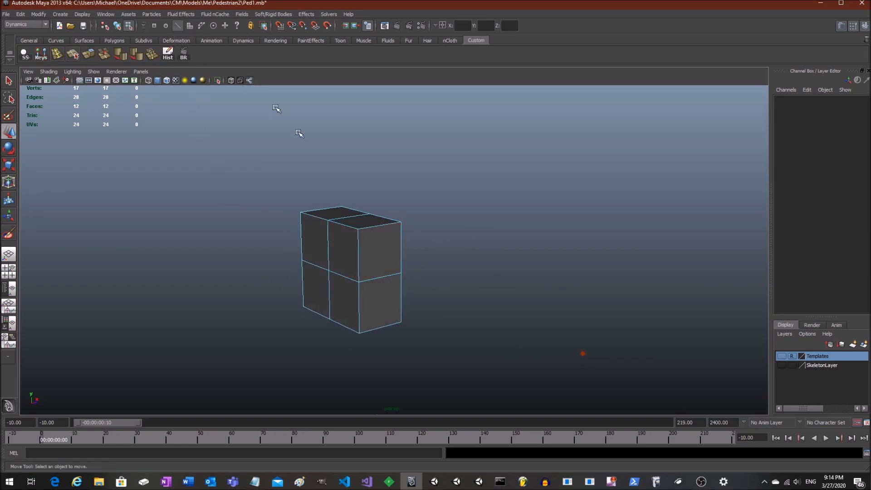
pyautogui.doubleClick(327, 243)
pyautogui.press('Delete')
pyautogui.keyDown('alt'); pyautogui.moveTo(329, 244); pyautogui.dragTo(401, 242); pyautogui.keyUp('alt')
pyautogui.press('F8')
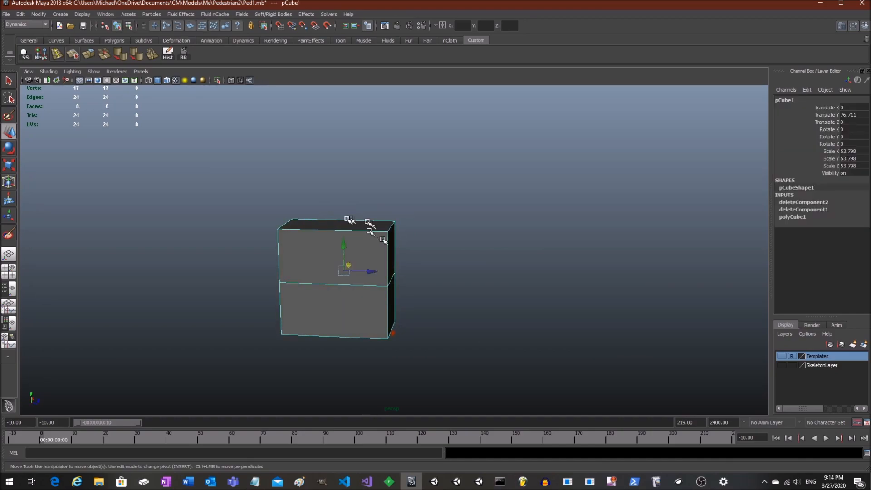
# Delete the leftover vertices along the line of the removed edge loop
pyautogui.press('F8')
pyautogui.click(178, 27)
pyautogui.click(155, 26)
pyautogui.keyDown('alt'); pyautogui.moveTo(312, 232); pyautogui.dragTo(363, 355); pyautogui.keyUp('alt')
pyautogui.press('Delete')
pyautogui.keyDown('alt'); pyautogui.moveTo(391, 296); pyautogui.dragTo(503, 255); pyautogui.keyUp('alt')
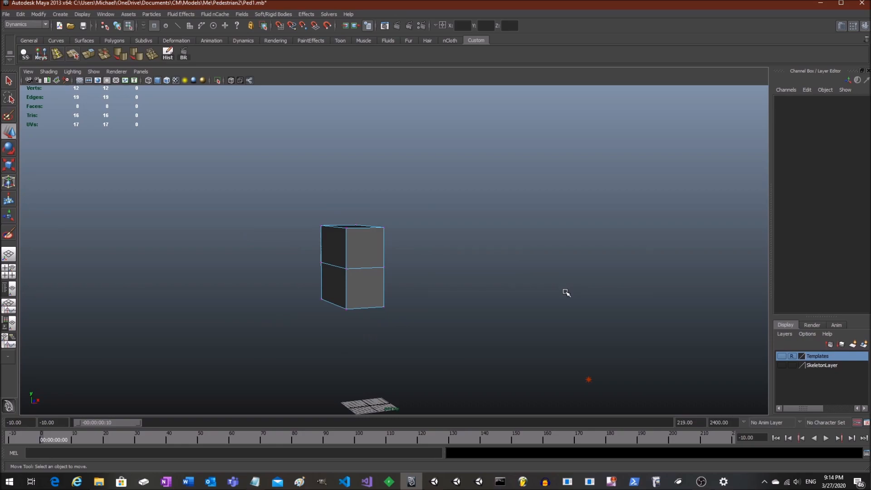
# Make the Templates layer visible and compare the block with the front and side reference images
pyautogui.scroll(-2, 565, 292)
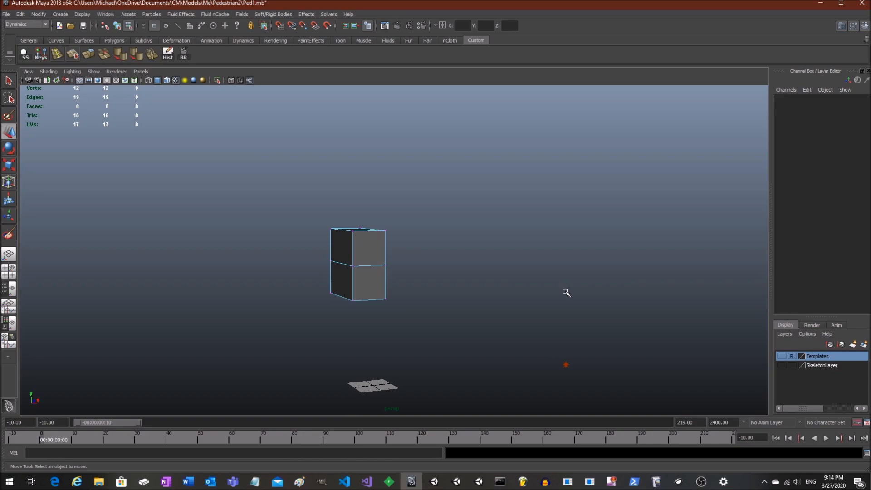
pyautogui.click(780, 356)
pyautogui.scroll(-3, 538, 272)
pyautogui.keyDown('alt'); pyautogui.moveTo(538, 272); pyautogui.dragTo(411, 228); pyautogui.keyUp('alt')
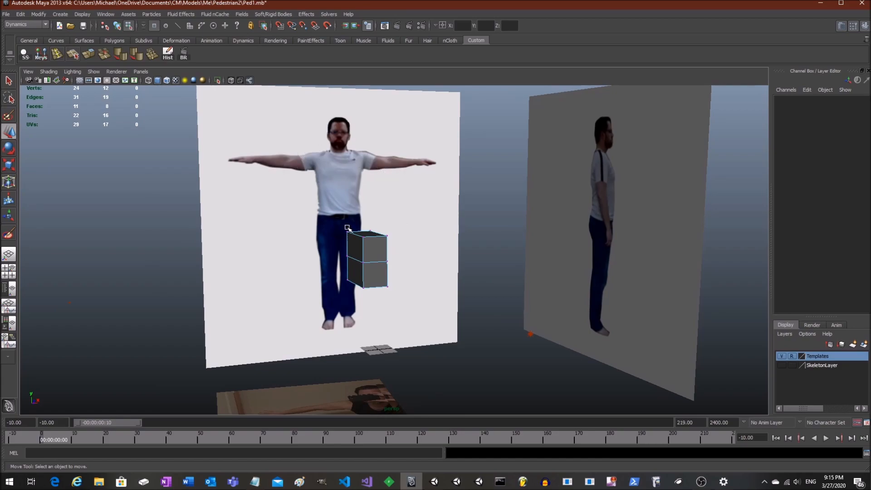
pyautogui.keyDown('alt'); pyautogui.moveTo(409, 203); pyautogui.dragTo(438, 224, button='middle'); pyautogui.keyUp('alt')
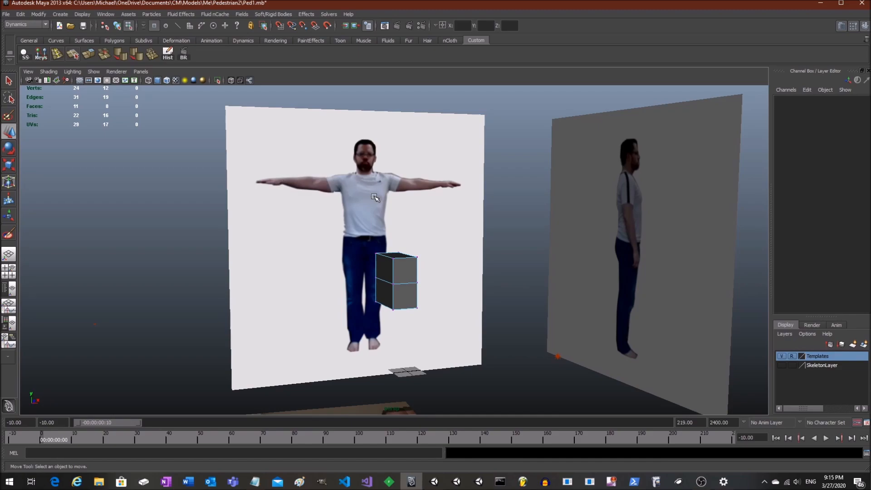
pyautogui.keyDown('alt'); pyautogui.moveTo(436, 240); pyautogui.dragTo(457, 243); pyautogui.keyUp('alt')
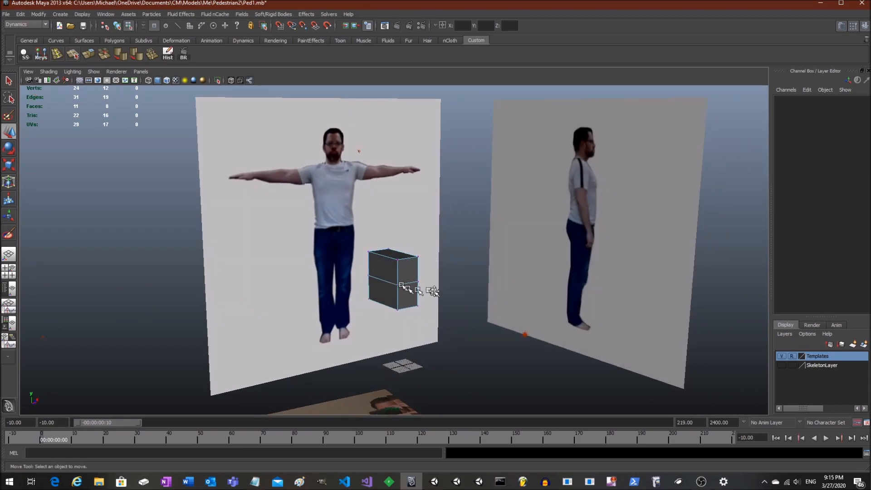
pyautogui.moveTo(394, 217)
pyautogui.keyDown('alt'); pyautogui.mouseDown()
pyautogui.moveTo(413, 220)
pyautogui.moveTo(399, 219)
pyautogui.mouseUp(); pyautogui.keyUp('alt')
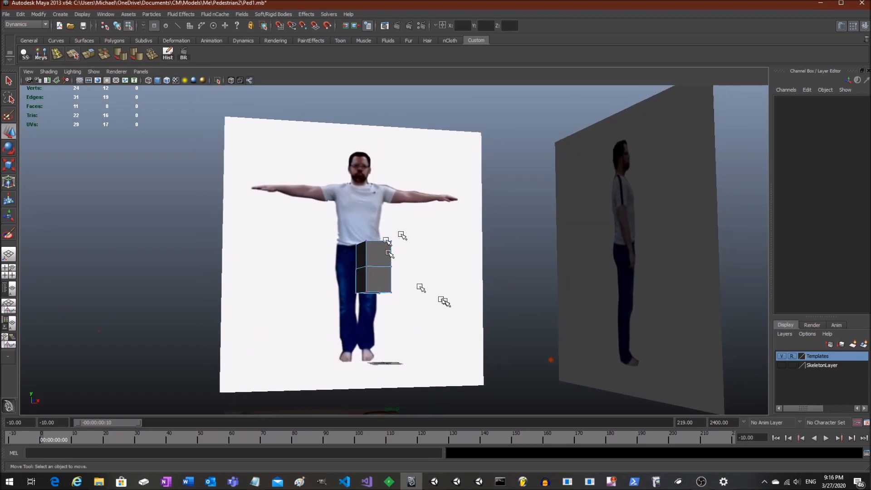
pyautogui.moveTo(534, 243)
pyautogui.keyDown('alt'); pyautogui.mouseDown()
pyautogui.moveTo(521, 245)
pyautogui.moveTo(530, 247)
pyautogui.mouseUp(); pyautogui.keyUp('alt')
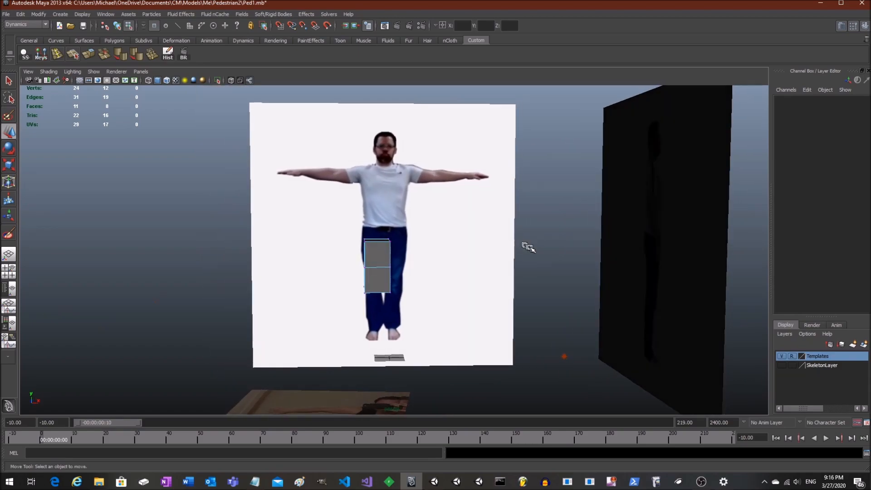
# Show the four-view layout with a textured top view, and enlarge the front view around the reference figure
pyautogui.press('space')
pyautogui.scroll(-4, 358, 199)
pyautogui.keyDown('alt'); pyautogui.moveTo(304, 190); pyautogui.dragTo(266, 169, button='middle'); pyautogui.keyUp('alt')
pyautogui.press('6')
pyautogui.scroll(-2, 253, 176)
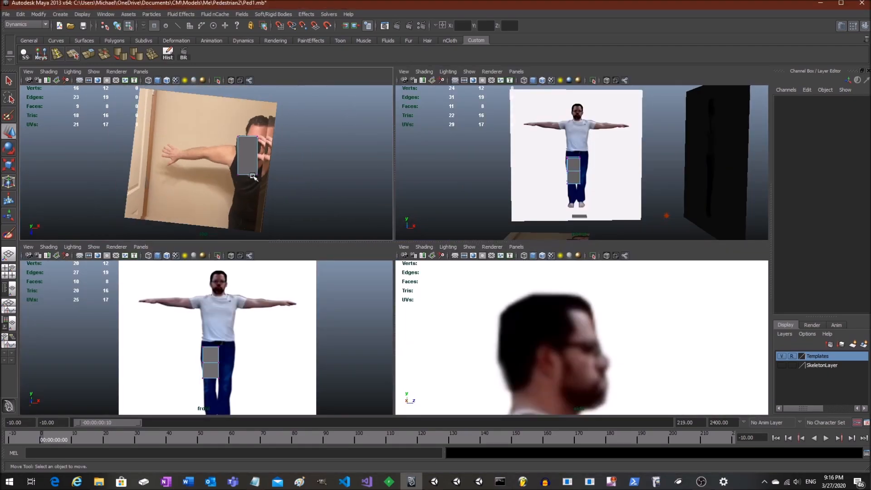
pyautogui.press('space')
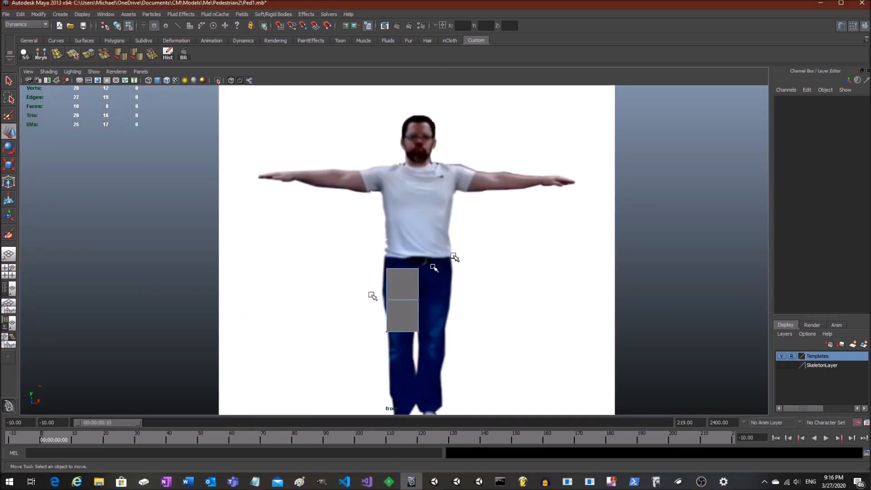
pyautogui.scroll(-2, 454, 257)
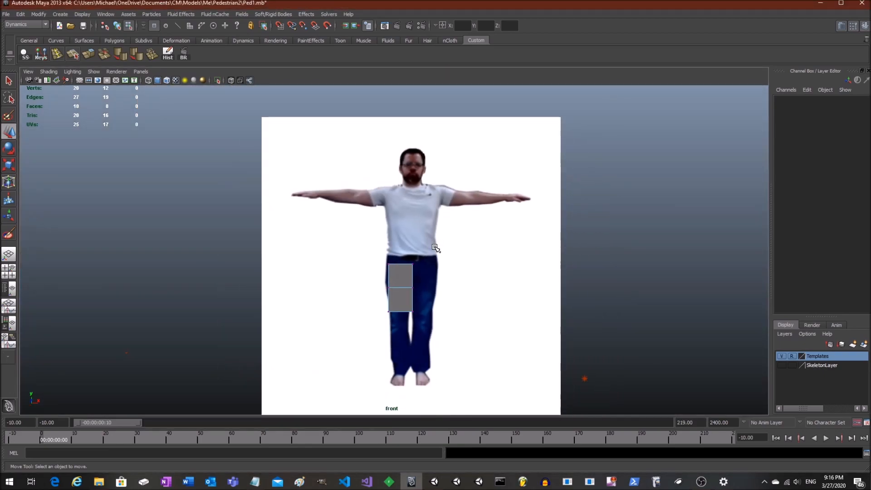
# Set the lambert1 material's transparency to 0.56 and raise the block's four top vertices to the figure's shoulder line in the front view
pyautogui.press('F8')
pyautogui.click(370, 252)
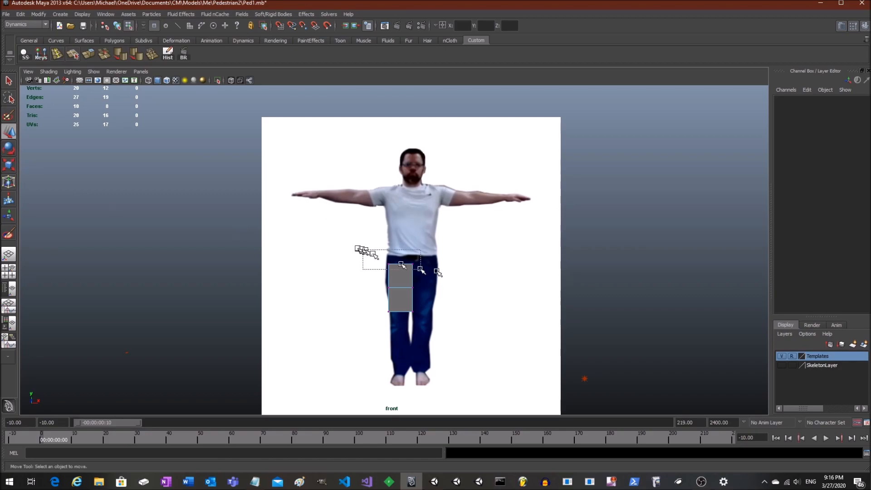
pyautogui.moveTo(360, 249); pyautogui.dragTo(435, 272)
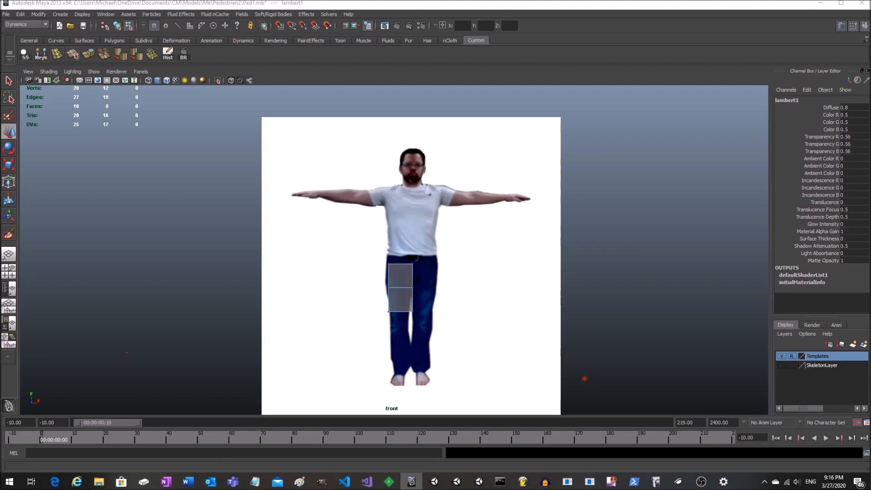
pyautogui.moveTo(379, 243); pyautogui.dragTo(392, 154)
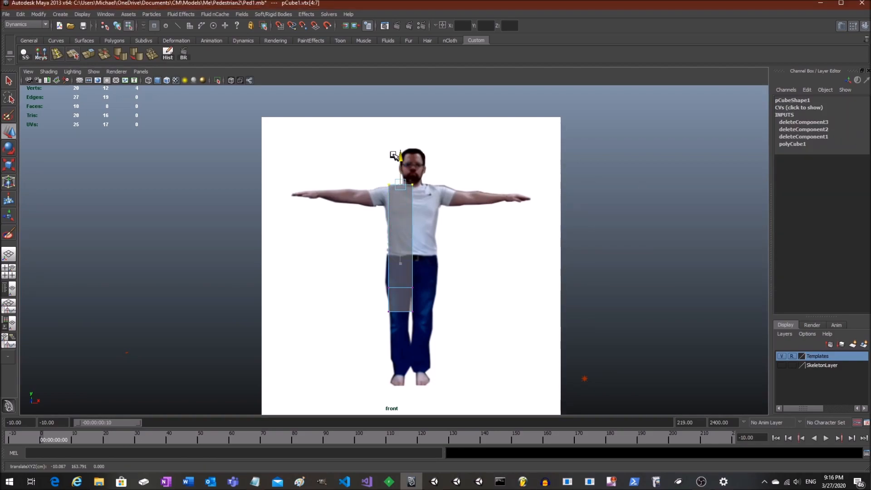
# In the front view, raise the block's middle vertex row to the waist and its bottom row to the hips
pyautogui.moveTo(376, 276); pyautogui.dragTo(429, 295)
pyautogui.moveTo(400, 260); pyautogui.dragTo(397, 232)
pyautogui.moveTo(369, 301); pyautogui.dragTo(420, 318)
pyautogui.moveTo(400, 285); pyautogui.dragTo(399, 257)
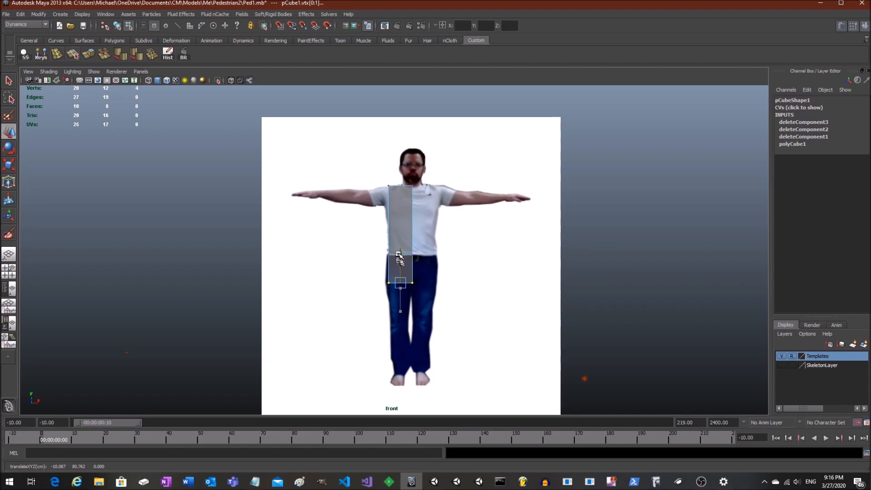
# In the side view, move the block's top back and top front vertices inward to match the shoulder depth
pyautogui.scroll(4, 424, 280)
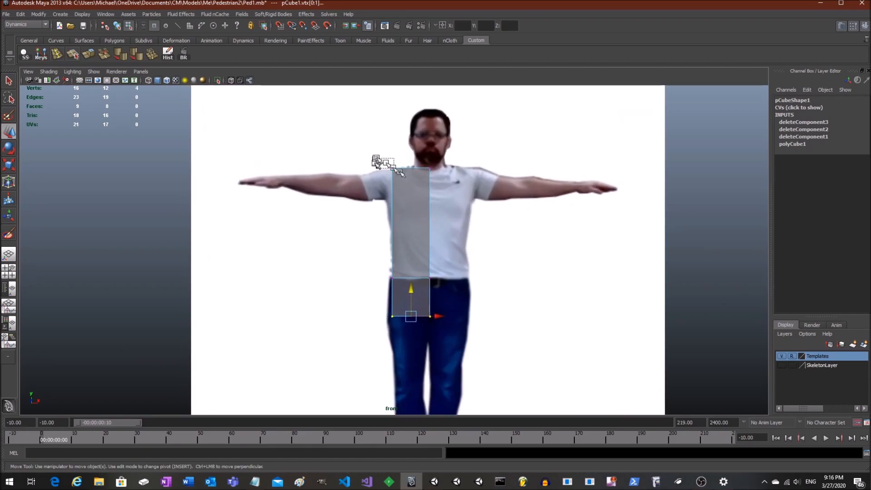
pyautogui.moveTo(400, 171); pyautogui.dragTo(404, 176)
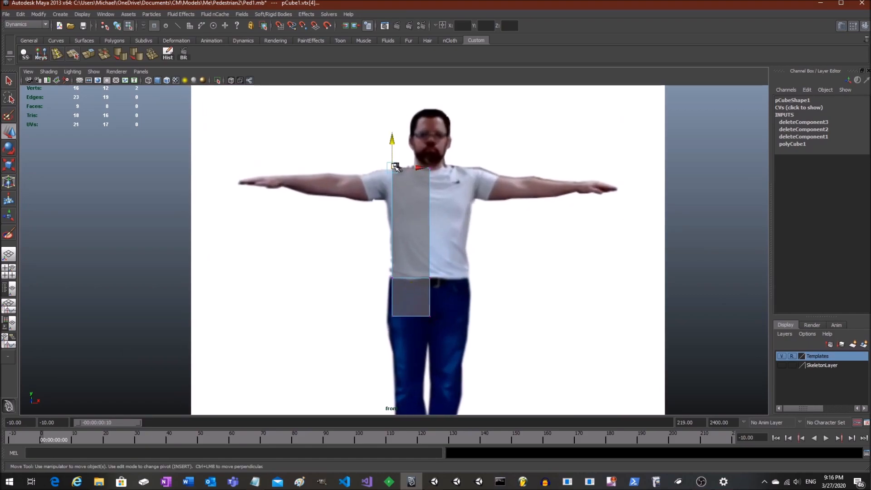
pyautogui.press('space')
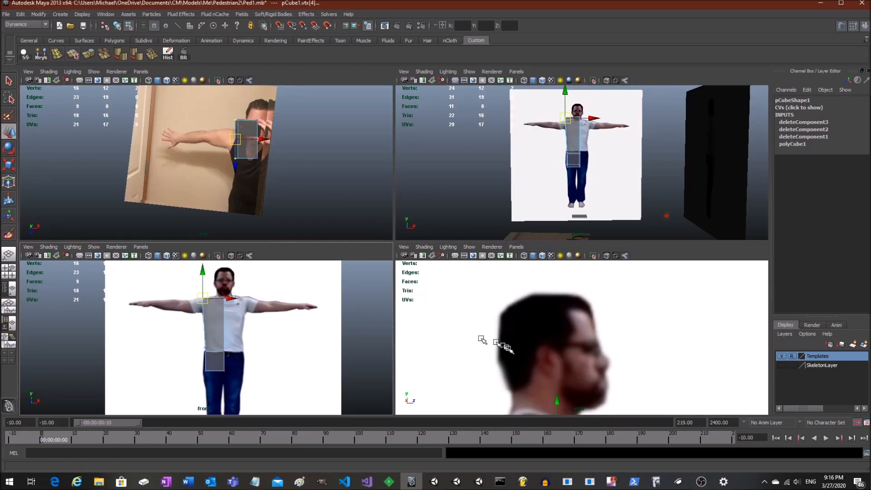
pyautogui.press('space')
pyautogui.scroll(3, 460, 322)
pyautogui.moveTo(242, 187); pyautogui.dragTo(318, 198)
pyautogui.moveTo(474, 187); pyautogui.dragTo(406, 195)
# Fit the block's waist and hip vertices to the torso outline in the side view
pyautogui.scroll(-3, 455, 269)
pyautogui.keyDown('alt'); pyautogui.moveTo(421, 350); pyautogui.dragTo(394, 211, button='middle'); pyautogui.keyUp('alt')
pyautogui.moveTo(278, 213); pyautogui.dragTo(335, 225)
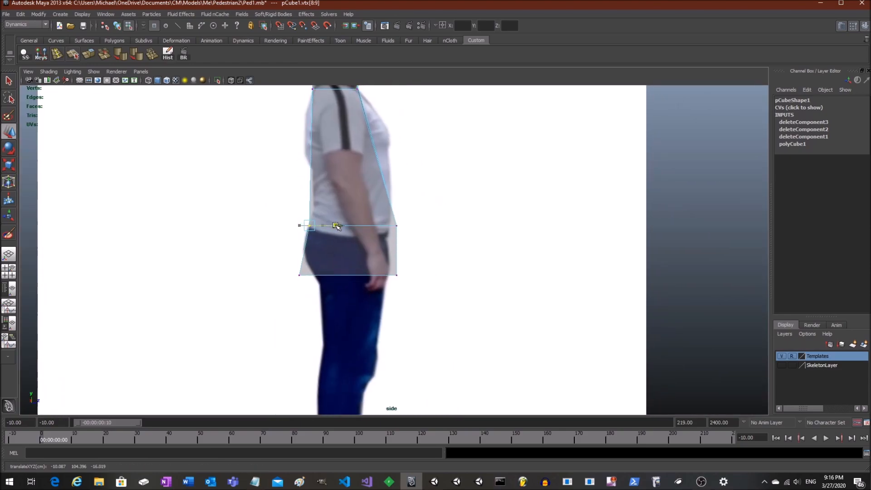
pyautogui.moveTo(283, 264); pyautogui.dragTo(334, 275)
pyautogui.moveTo(376, 211); pyautogui.dragTo(384, 293)
pyautogui.keyDown('alt'); pyautogui.moveTo(403, 195); pyautogui.dragTo(422, 292, button='middle'); pyautogui.keyUp('alt')
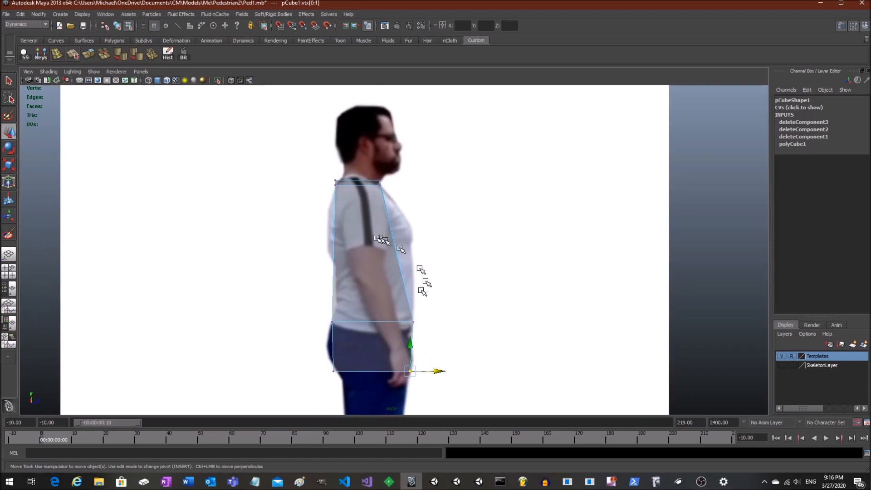
# Insert an edge loop at chest height in the side view and move its front and back vertices outward to the body outline
pyautogui.click(57, 54)
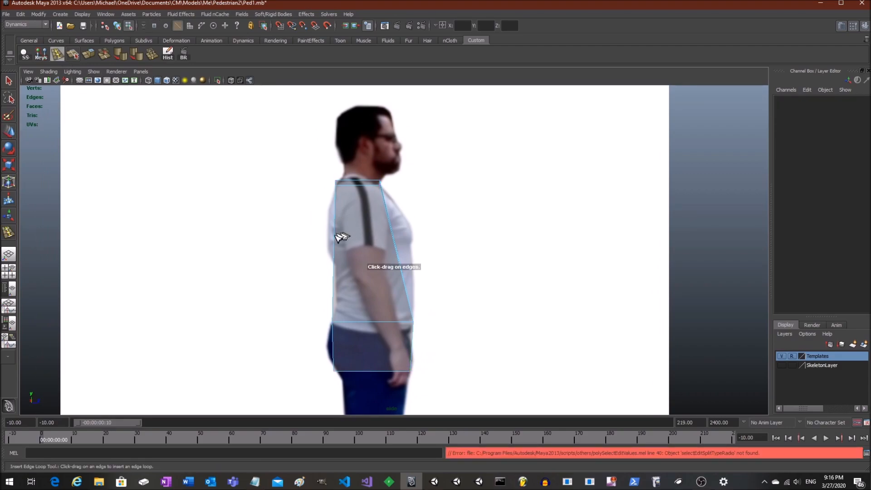
pyautogui.click(335, 233)
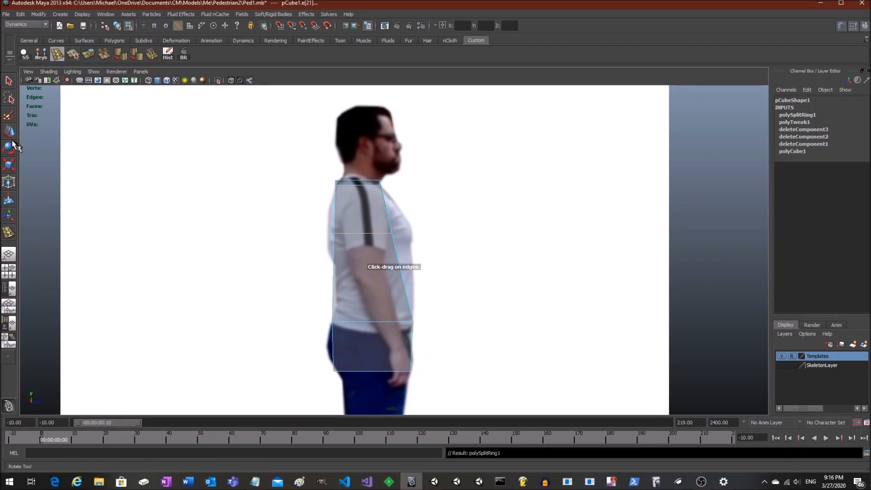
pyautogui.click(154, 26)
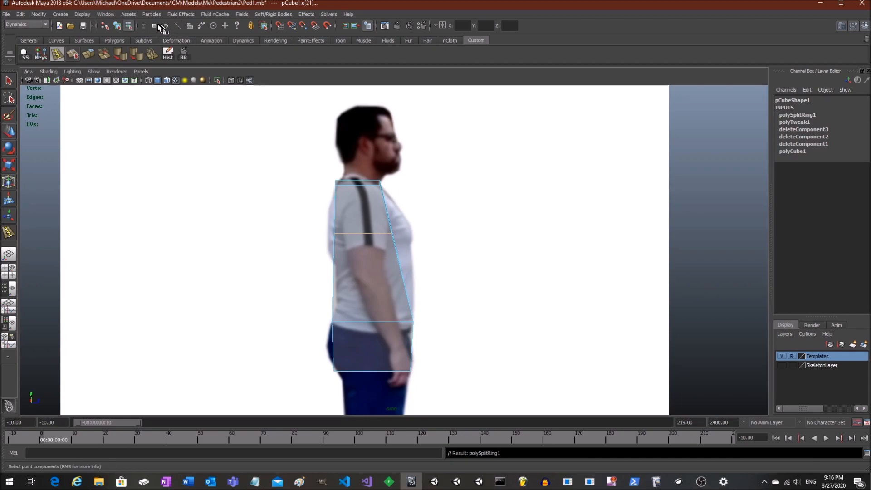
pyautogui.click(9, 131)
pyautogui.moveTo(428, 212); pyautogui.dragTo(364, 247)
pyautogui.moveTo(412, 236); pyautogui.dragTo(433, 236)
pyautogui.moveTo(356, 242)
pyautogui.mouseDown()
pyautogui.moveTo(320, 222)
pyautogui.moveTo(354, 232)
pyautogui.mouseUp()
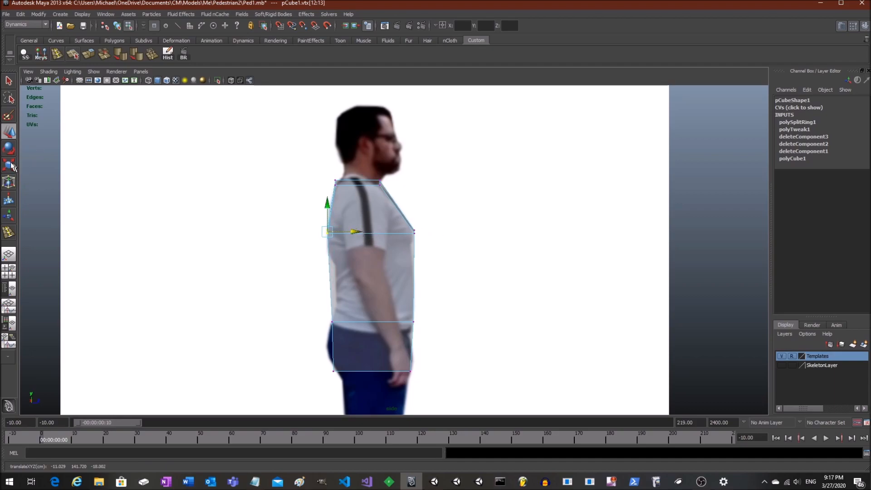
# Add two edge loops between chest and waist and fit their vertices to the lower back and belly outline in the side view
pyautogui.click(56, 54)
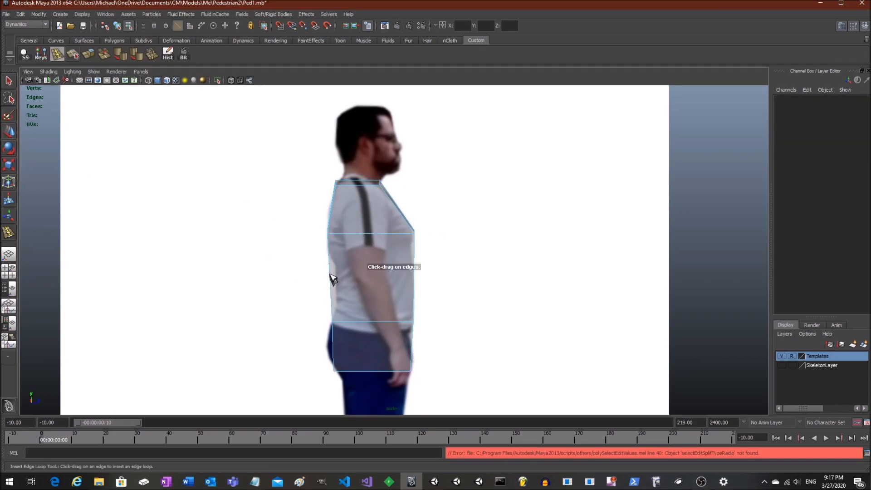
pyautogui.moveTo(330, 275); pyautogui.dragTo(330, 269)
pyautogui.click(330, 302)
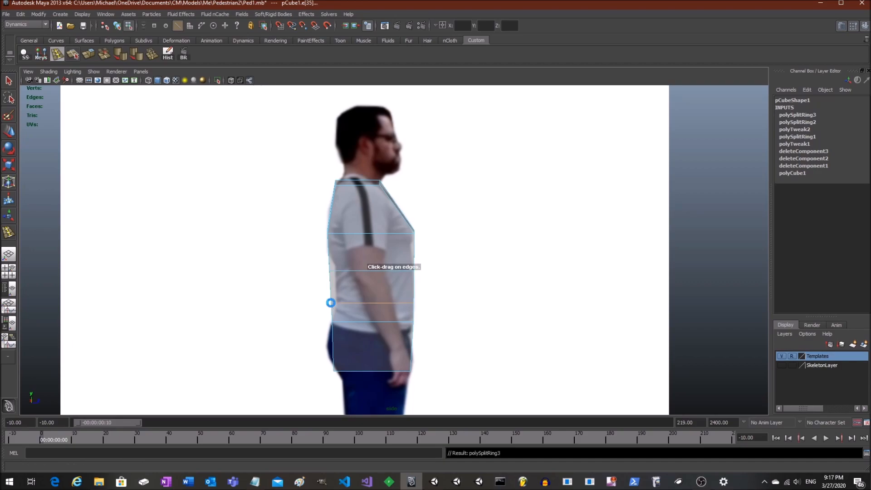
pyautogui.click(9, 132)
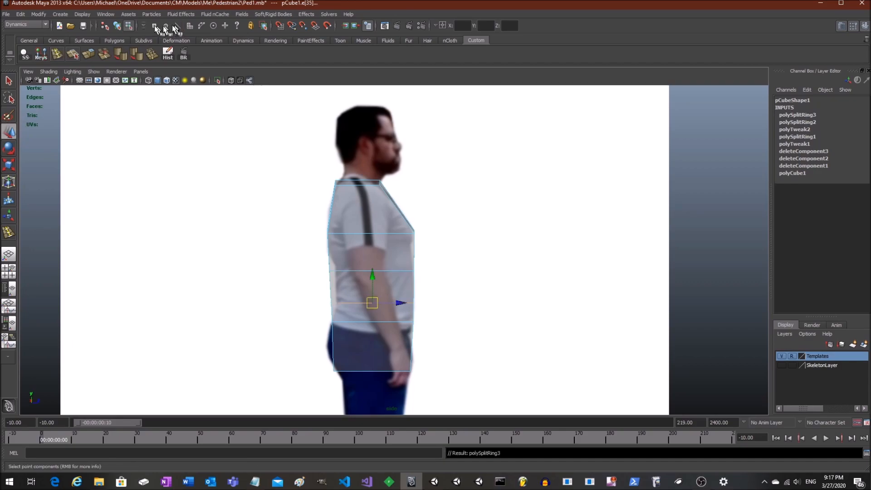
pyautogui.moveTo(301, 257); pyautogui.dragTo(420, 262)
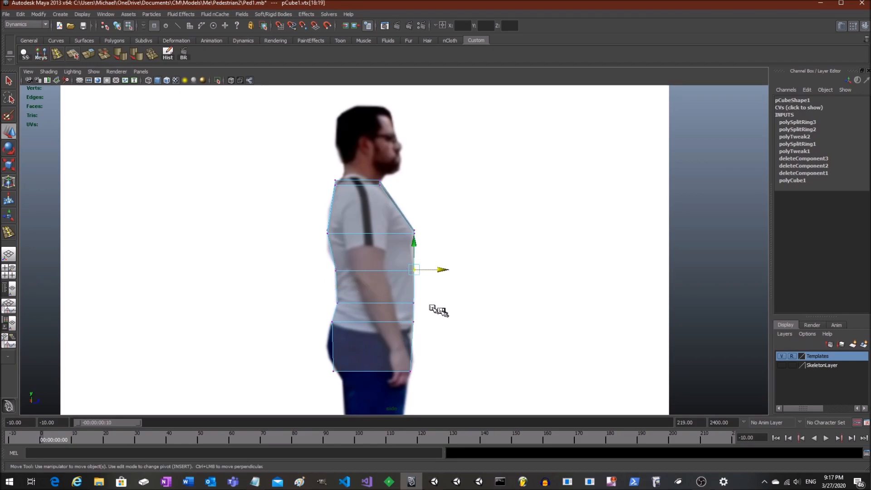
# Lower the torso's front vertices from chest to hips slightly in the side view
pyautogui.moveTo(424, 293); pyautogui.dragTo(401, 381)
pyautogui.keyDown('alt'); pyautogui.moveTo(422, 354); pyautogui.dragTo(399, 287, button='middle'); pyautogui.keyUp('alt')
pyautogui.moveTo(401, 152); pyautogui.dragTo(400, 345)
pyautogui.moveTo(391, 206); pyautogui.dragTo(388, 211)
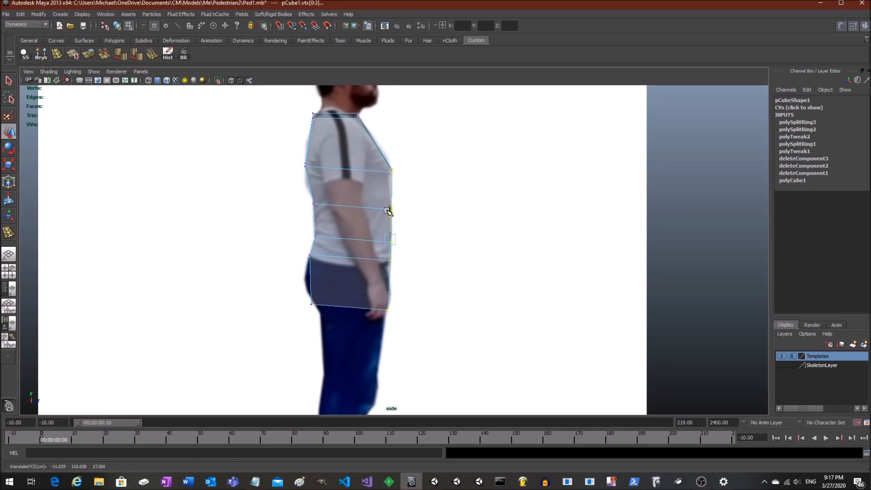
# In the front view, move the outer waist and hip vertices outward to the figure's hip outline
pyautogui.press('space')
pyautogui.press('space')
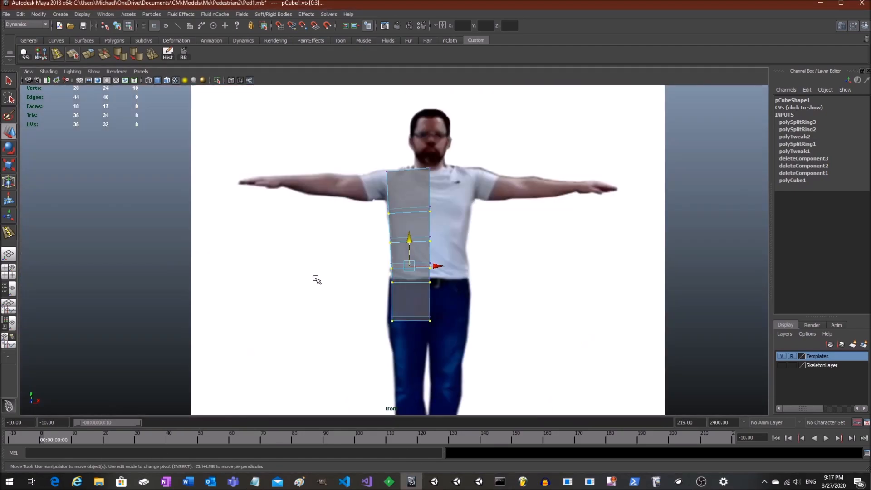
pyautogui.moveTo(371, 286); pyautogui.dragTo(410, 368)
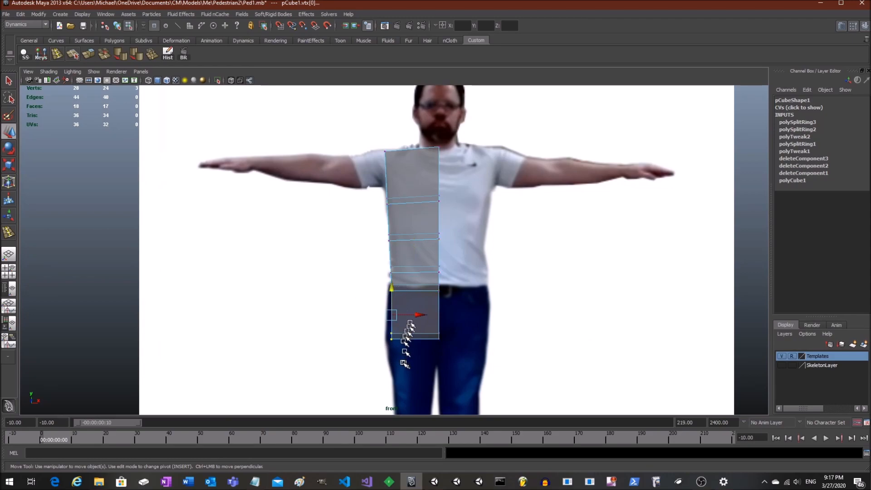
pyautogui.moveTo(369, 282); pyautogui.dragTo(402, 369)
pyautogui.moveTo(417, 312); pyautogui.dragTo(413, 311)
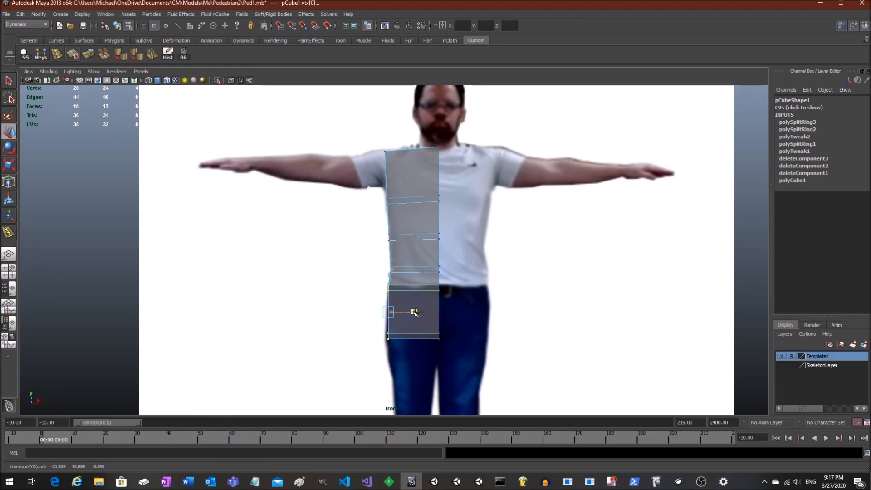
# Extrude the torso's bottom face downward by about 22 units to start the leg
pyautogui.press('space')
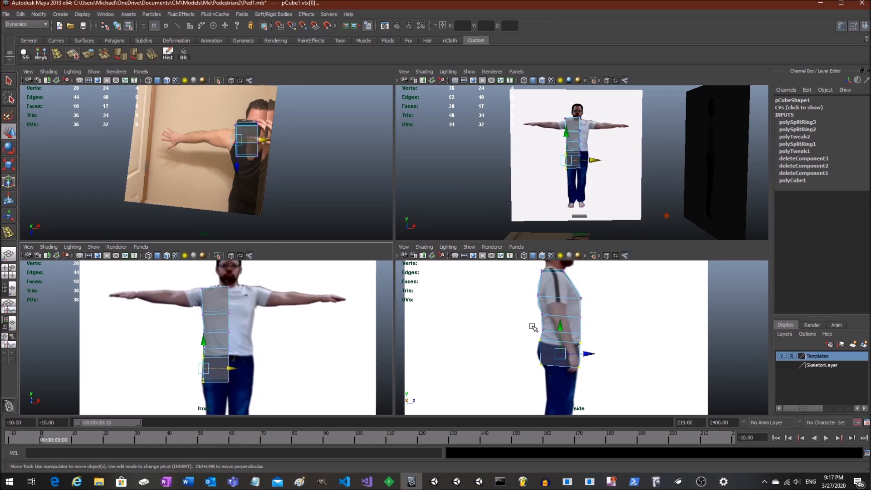
pyautogui.keyDown('alt'); pyautogui.moveTo(526, 221); pyautogui.dragTo(477, 182); pyautogui.keyUp('alt')
pyautogui.press('space')
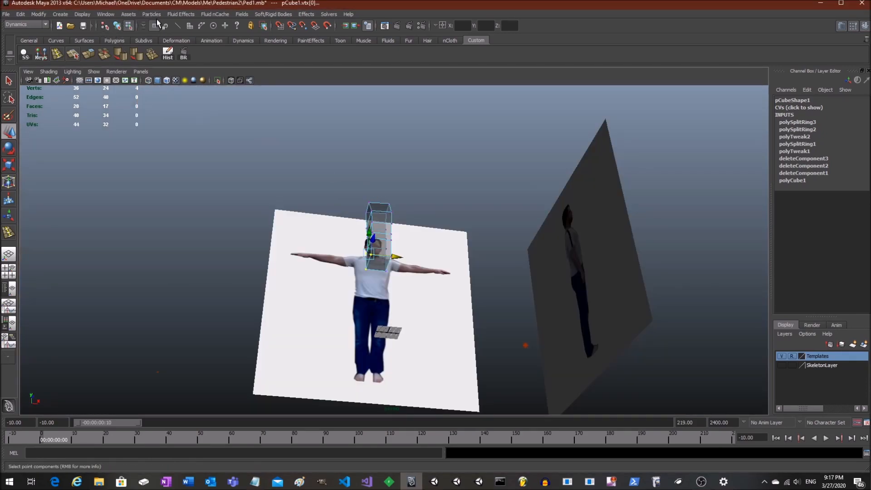
pyautogui.click(379, 262)
pyautogui.keyDown('alt'); pyautogui.moveTo(426, 289); pyautogui.dragTo(427, 298); pyautogui.keyUp('alt')
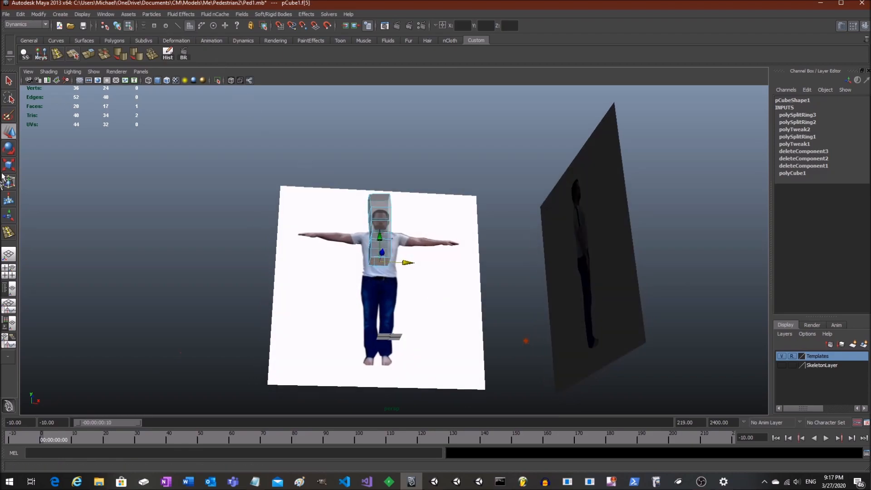
pyautogui.click(89, 54)
pyautogui.scroll(3, 372, 291)
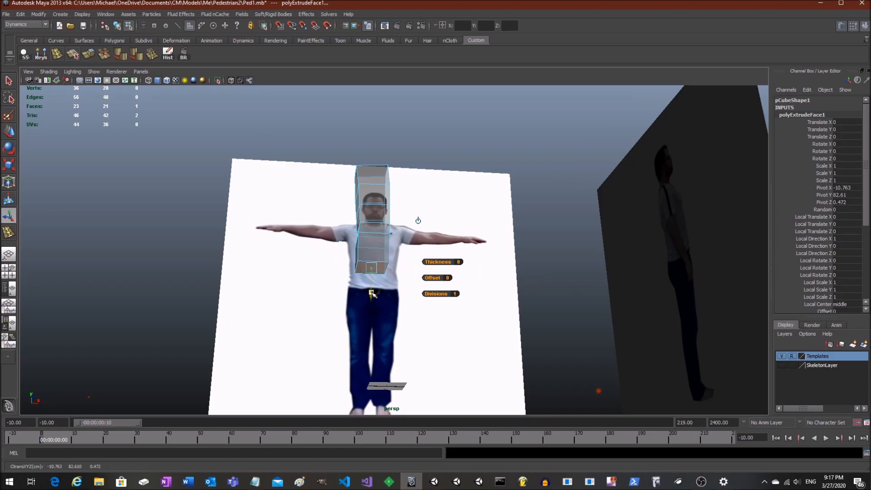
pyautogui.moveTo(372, 293); pyautogui.dragTo(371, 338)
# Extend the leg extrusion to the ankle, about 76.6 units, and scale its end to about 0.74 wide and 0.65 deep to match the references
pyautogui.press('space')
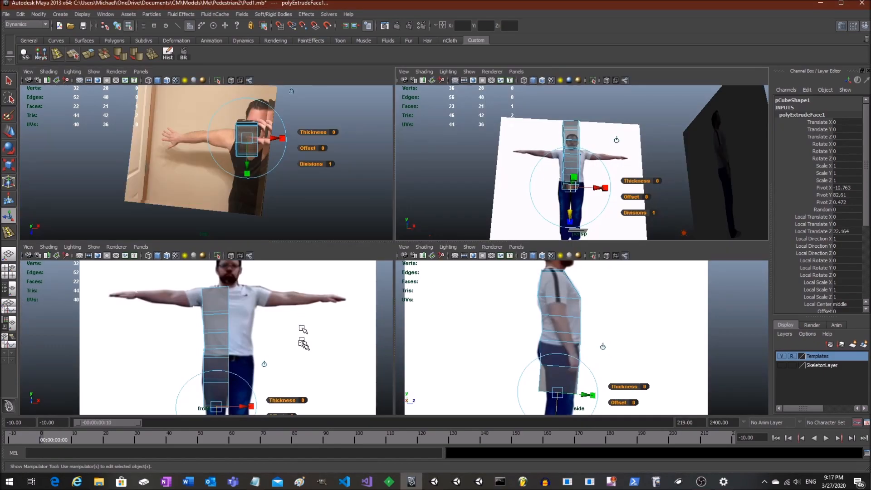
pyautogui.keyDown('alt'); pyautogui.moveTo(303, 328); pyautogui.dragTo(318, 276, button='middle'); pyautogui.keyUp('alt')
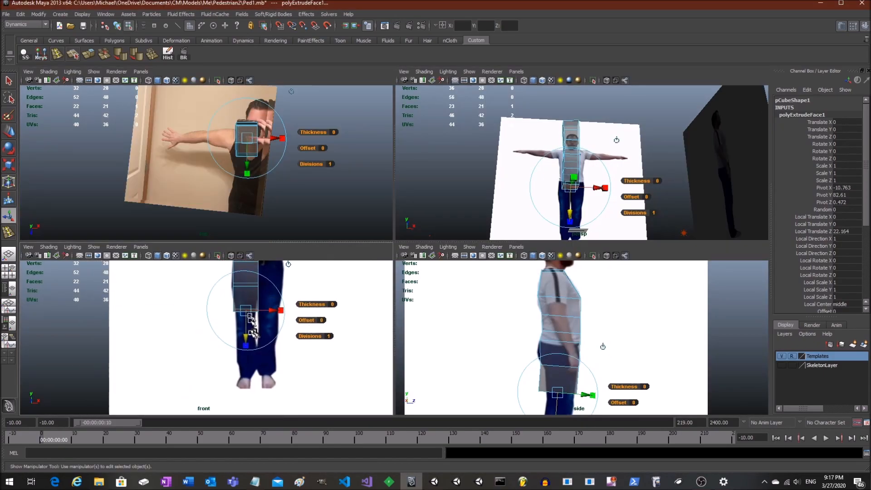
pyautogui.moveTo(250, 331); pyautogui.dragTo(264, 376)
pyautogui.keyDown('alt'); pyautogui.moveTo(510, 371); pyautogui.dragTo(486, 235, button='middle'); pyautogui.keyUp('alt')
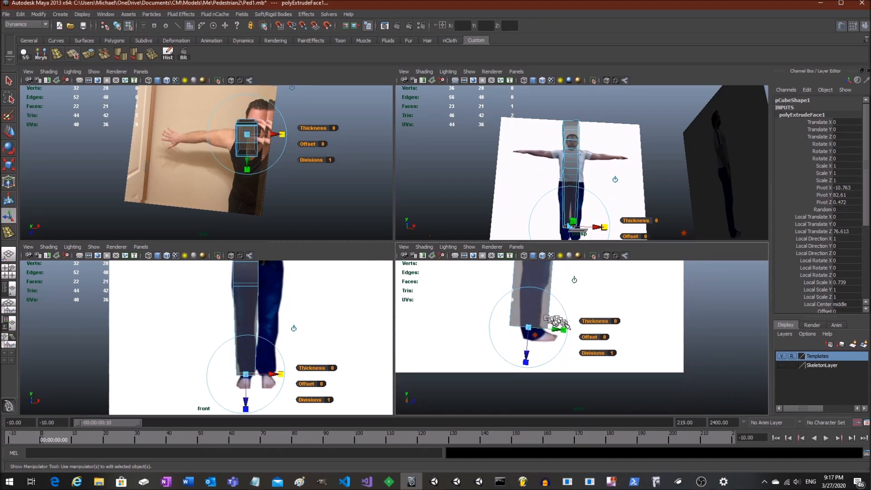
pyautogui.moveTo(564, 329); pyautogui.dragTo(554, 330)
# Extrude the ankle face again in place and select the torso's upper outer side face
pyautogui.moveTo(546, 159)
pyautogui.keyDown('alt'); pyautogui.mouseDown()
pyautogui.moveTo(581, 175)
pyautogui.moveTo(533, 154)
pyautogui.mouseUp(); pyautogui.keyUp('alt')
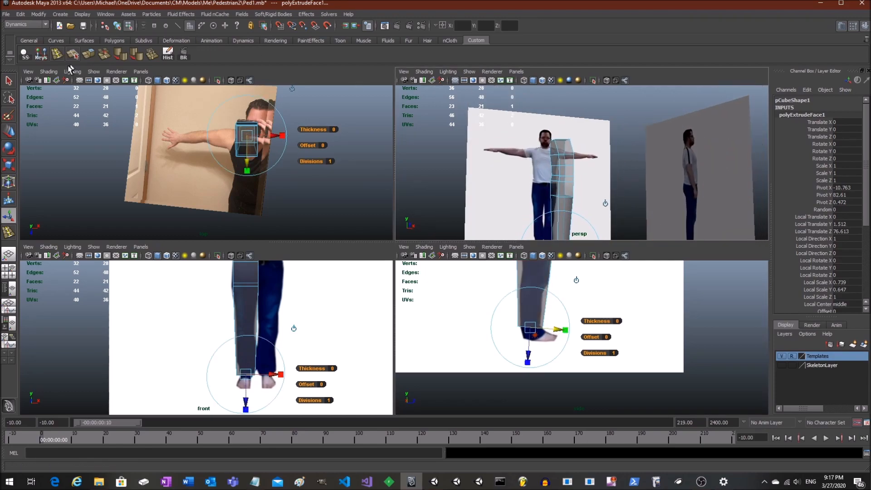
pyautogui.click(86, 55)
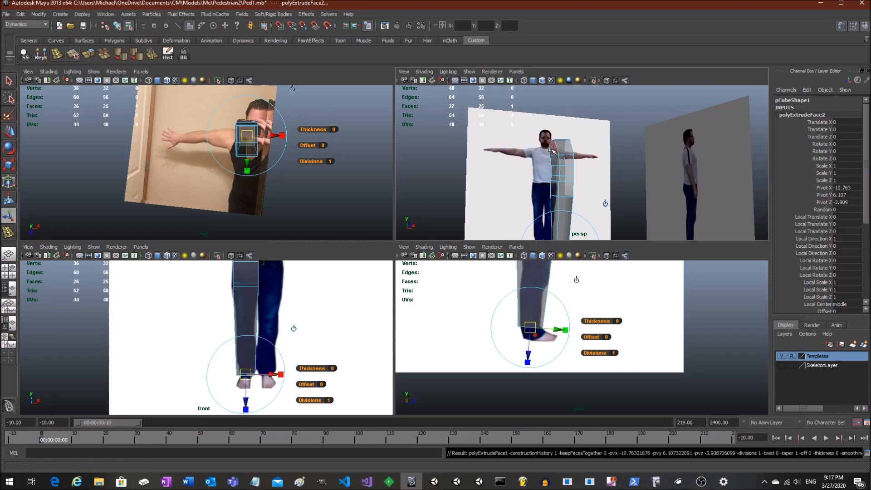
pyautogui.click(551, 150)
# In the front view, raise the chest loop's two outer vertices to the armpit
pyautogui.keyDown('alt'); pyautogui.moveTo(296, 333); pyautogui.dragTo(354, 455, button='middle'); pyautogui.keyUp('alt')
pyautogui.press('space')
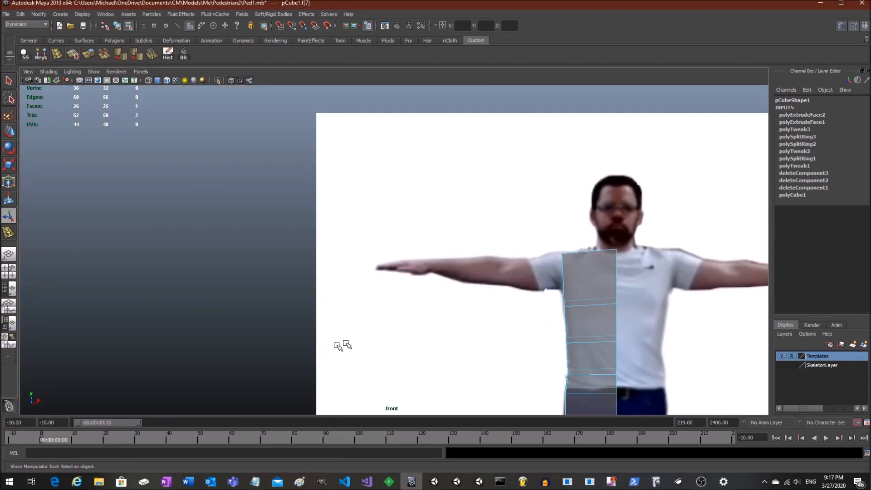
pyautogui.scroll(3, 490, 257)
pyautogui.keyDown('alt'); pyautogui.moveTo(530, 293); pyautogui.dragTo(442, 262, button='middle'); pyautogui.keyUp('alt')
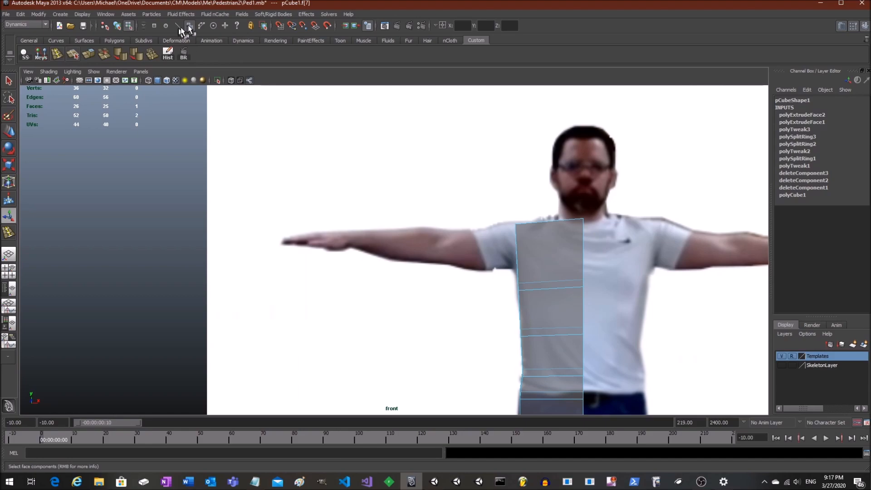
pyautogui.click(154, 25)
pyautogui.moveTo(502, 268); pyautogui.dragTo(516, 252)
pyautogui.click(9, 133)
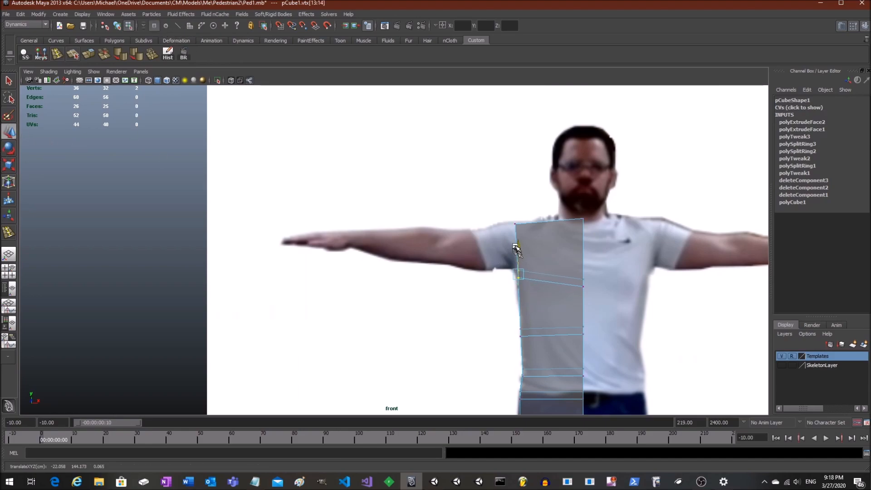
pyautogui.press('space')
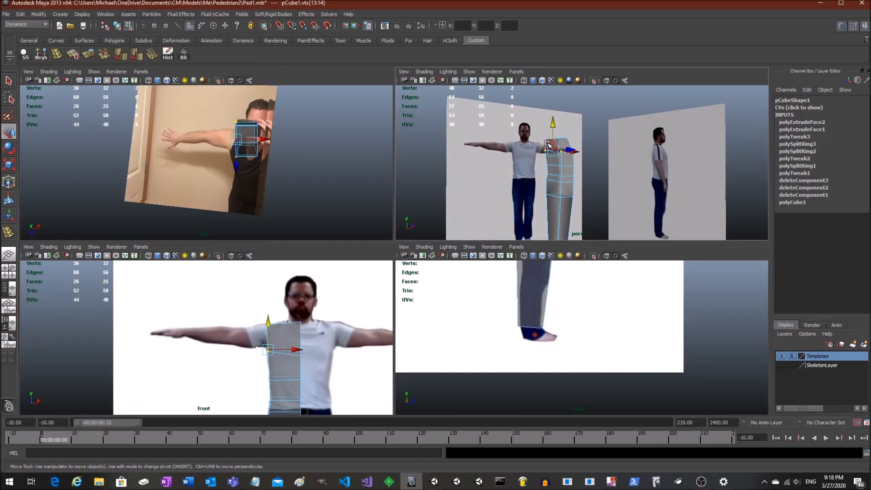
pyautogui.click(91, 54)
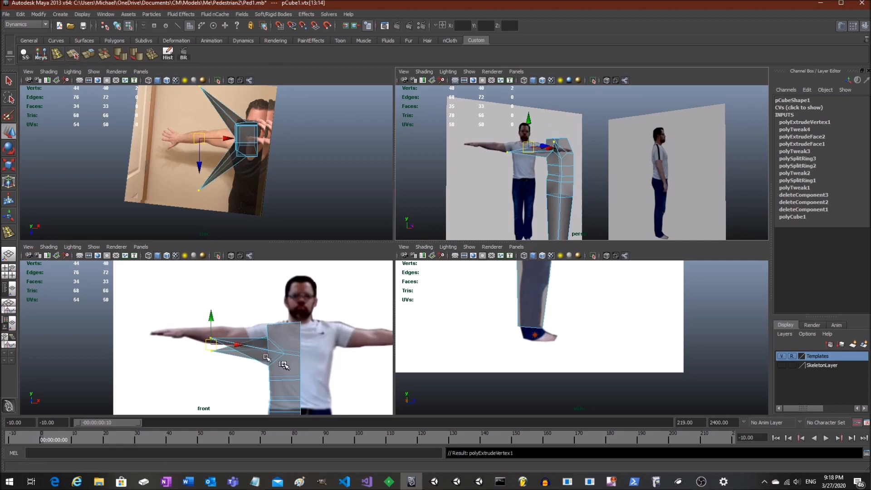
pyautogui.hotkey('ctrl', 'z')
# Extrude the torso's upper outer side face along the arm to the wrist, about 56.7 units, and shift it to the arm's height
pyautogui.scroll(3, 515, 193)
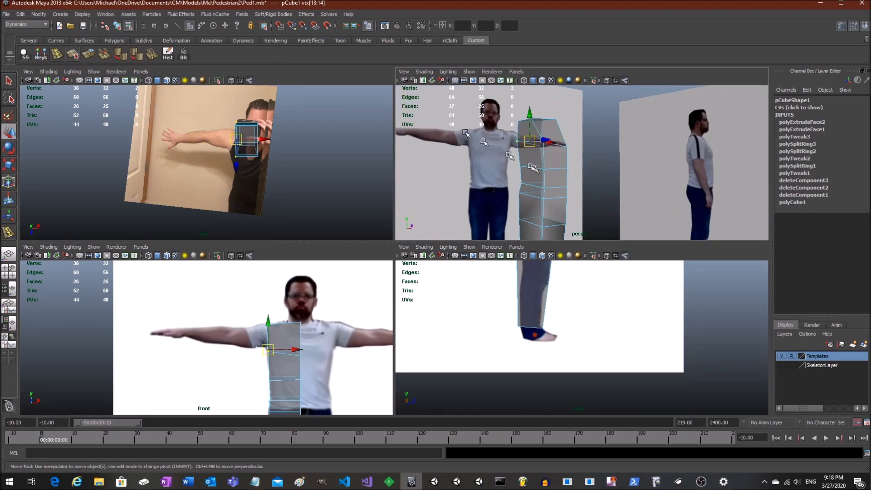
pyautogui.click(436, 175)
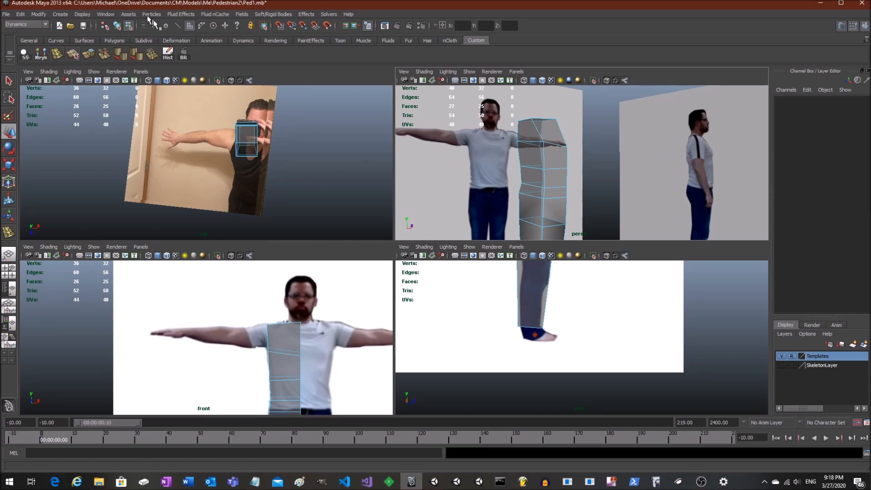
pyautogui.click(544, 132)
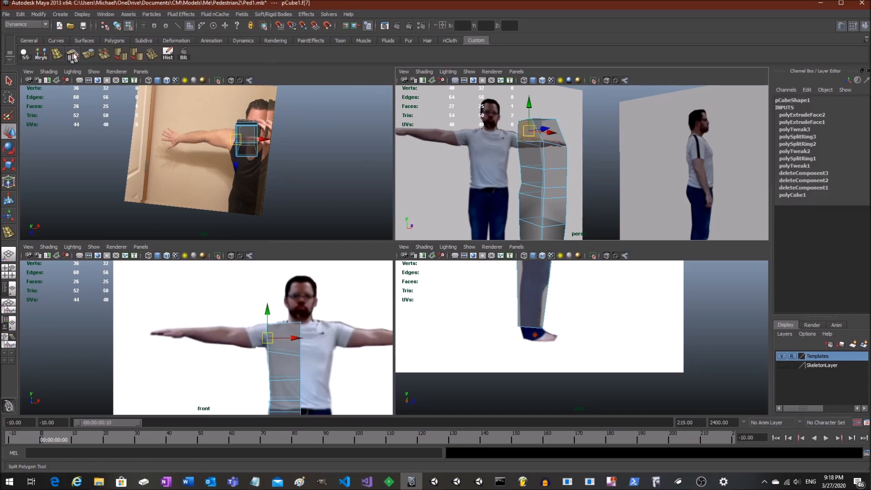
pyautogui.click(87, 56)
pyautogui.keyDown('alt'); pyautogui.moveTo(585, 157); pyautogui.dragTo(432, 133); pyautogui.keyUp('alt')
pyautogui.moveTo(186, 374); pyautogui.dragTo(187, 363)
# Scale the four arm-end vertices down to wrist thickness and align them with the wrist in the front view
pyautogui.press('space')
pyautogui.scroll(5, 324, 298)
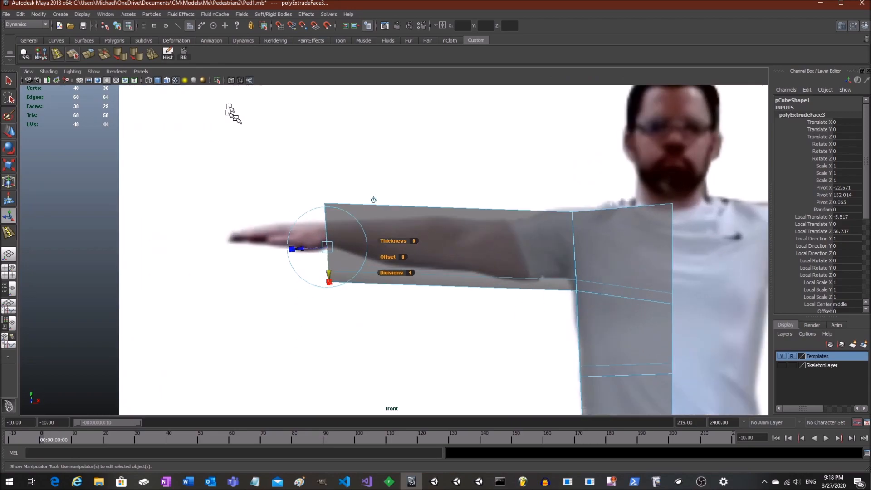
pyautogui.scroll(1, 301, 194)
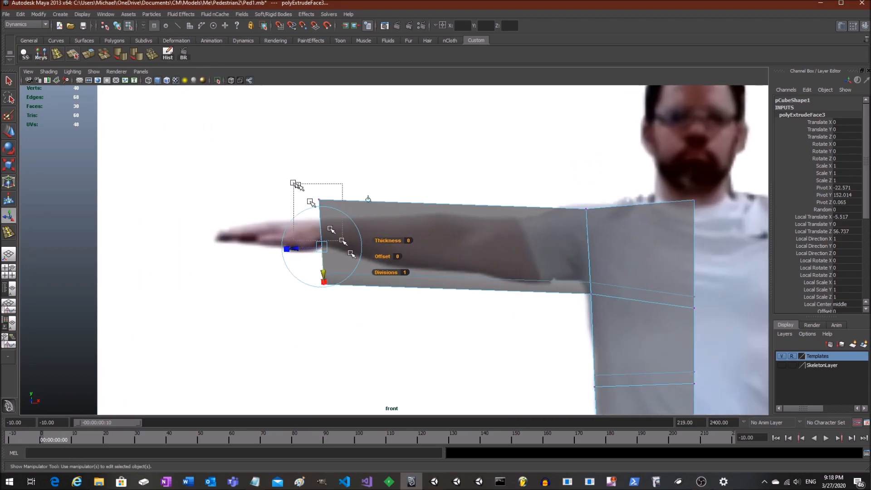
pyautogui.press('w')
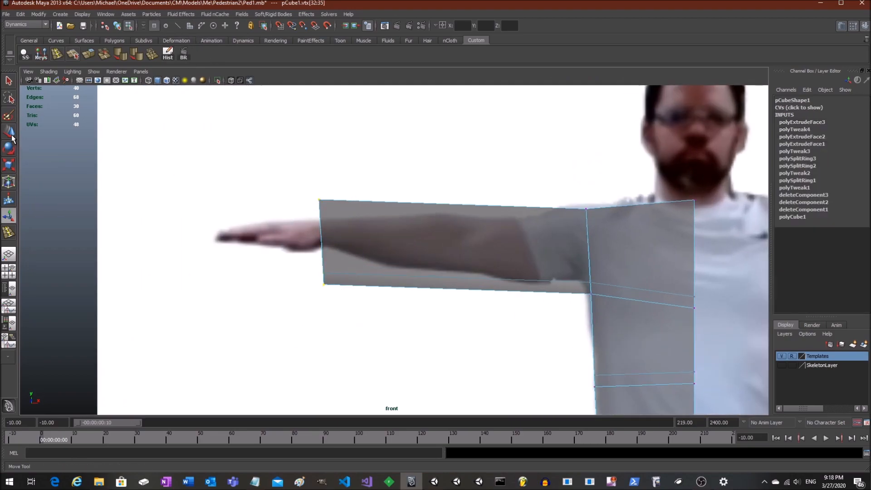
pyautogui.click(9, 164)
pyautogui.moveTo(320, 207)
pyautogui.mouseDown()
pyautogui.moveTo(321, 229)
pyautogui.moveTo(322, 206)
pyautogui.mouseUp()
pyautogui.click(9, 132)
# Insert three closely spaced edge loops around the arm at the elbow
pyautogui.scroll(-6, 470, 262)
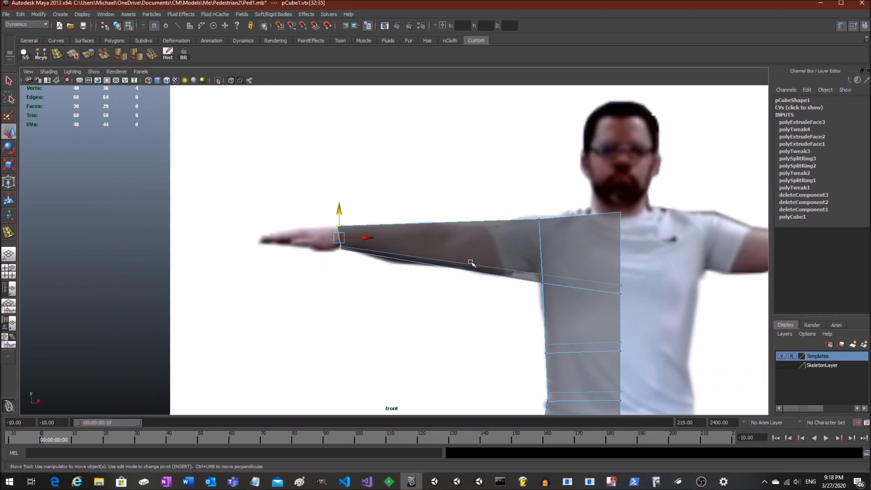
pyautogui.keyDown('alt'); pyautogui.moveTo(470, 262); pyautogui.dragTo(436, 249, button='middle'); pyautogui.keyUp('alt')
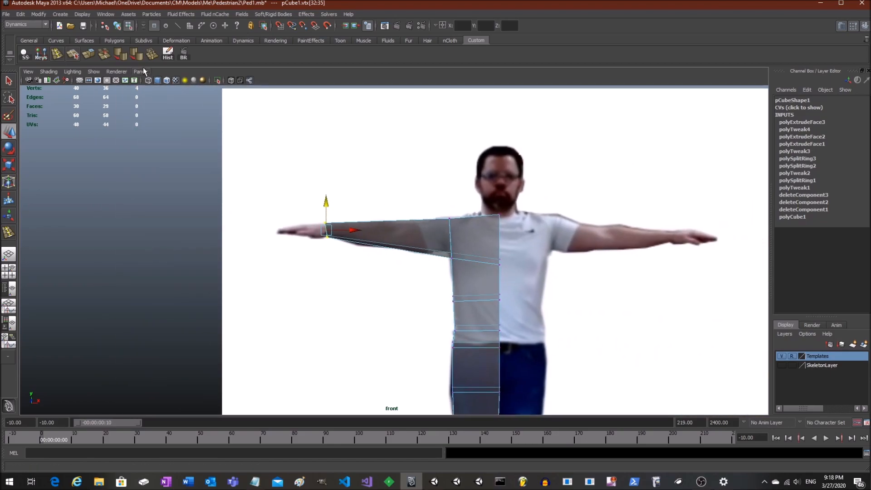
pyautogui.click(57, 54)
pyautogui.scroll(3, 399, 220)
pyautogui.scroll(4, 395, 220)
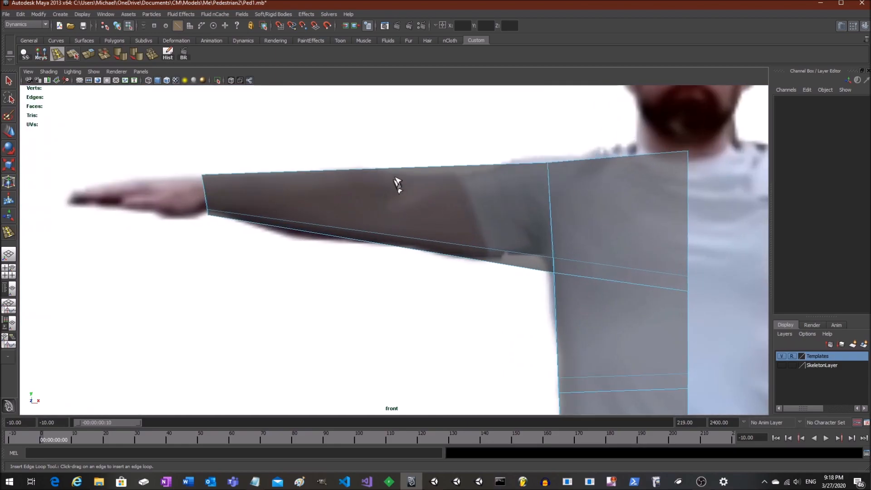
pyautogui.click(398, 169)
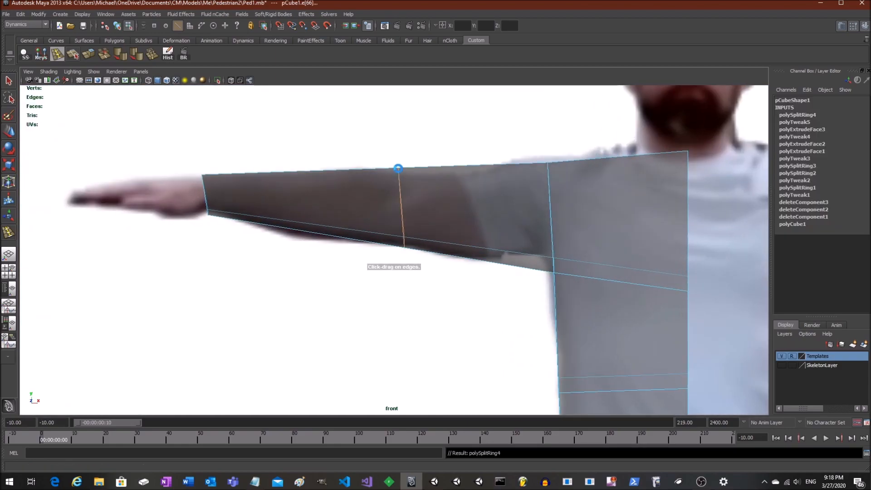
pyautogui.click(432, 167)
# Insert three edge loops around the leg at the knee, one at the joint and one on either side
pyautogui.keyDown('alt'); pyautogui.moveTo(467, 297); pyautogui.dragTo(346, 41, button='middle'); pyautogui.keyUp('alt')
pyautogui.keyDown('alt'); pyautogui.moveTo(430, 293); pyautogui.dragTo(366, 51, button='middle'); pyautogui.keyUp('alt')
pyautogui.keyDown('alt'); pyautogui.moveTo(398, 235); pyautogui.dragTo(351, 118, button='middle'); pyautogui.keyUp('alt')
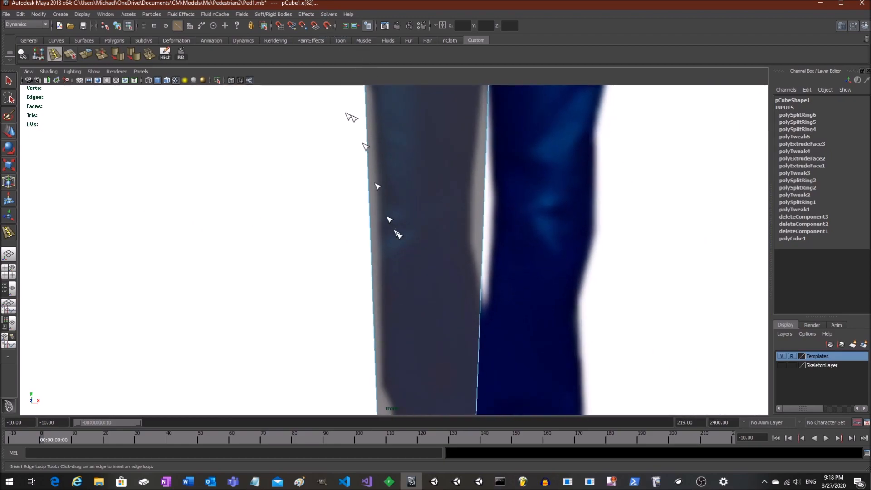
pyautogui.click(370, 225)
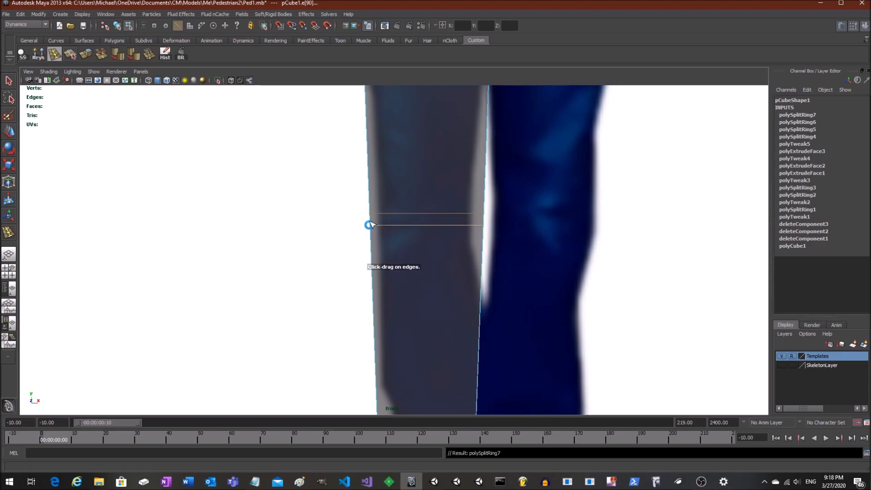
pyautogui.click(369, 189)
pyautogui.click(370, 261)
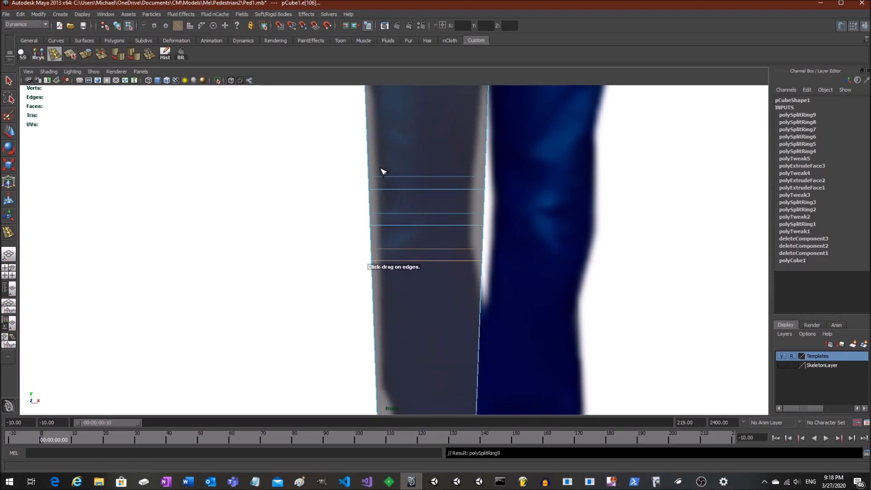
# Insert one edge loop on the upper arm near the shoulder and another just inside the wrist
pyautogui.scroll(-5, 381, 174)
pyautogui.keyDown('alt'); pyautogui.moveTo(349, 165); pyautogui.dragTo(462, 377, button='middle'); pyautogui.keyUp('alt')
pyautogui.keyDown('alt'); pyautogui.moveTo(423, 221); pyautogui.dragTo(366, 293, button='middle'); pyautogui.keyUp('alt')
pyautogui.scroll(4, 426, 259)
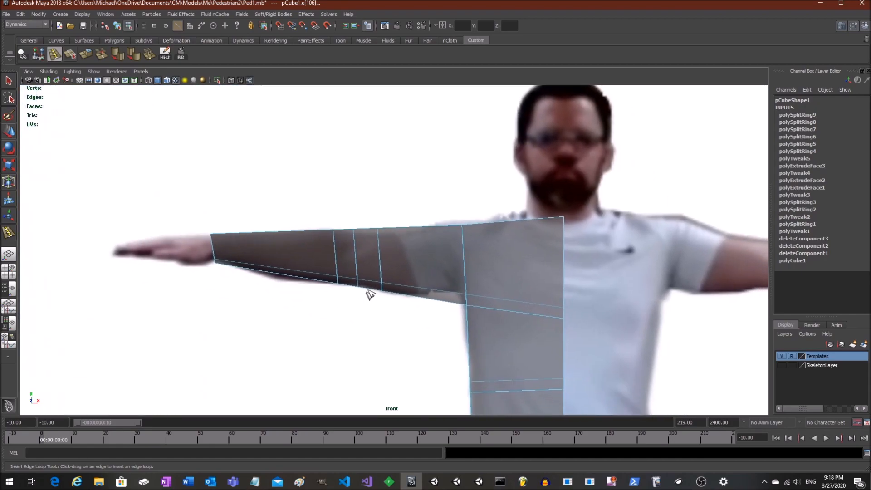
pyautogui.scroll(2, 370, 296)
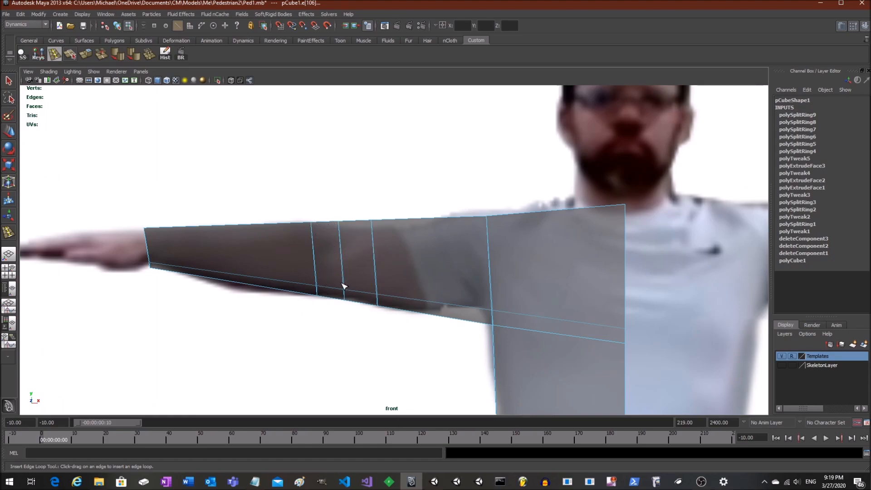
pyautogui.scroll(-2, 343, 285)
pyautogui.scroll(-2, 343, 285)
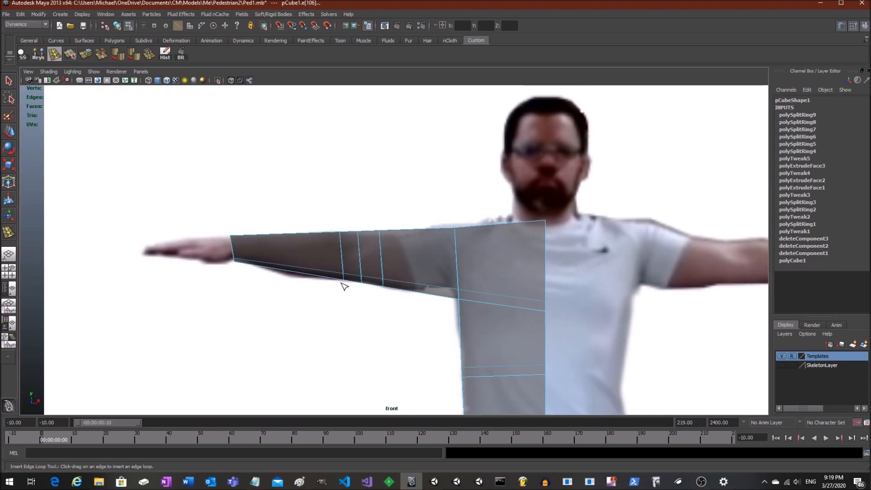
pyautogui.scroll(6, 357, 300)
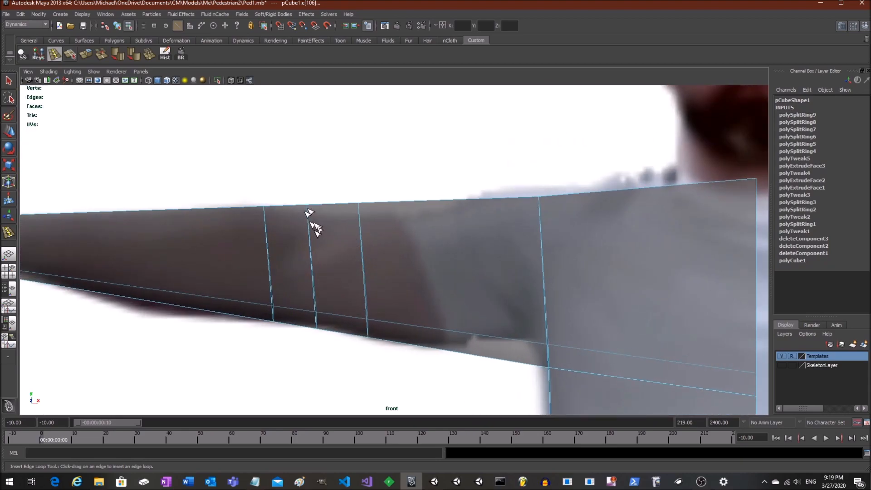
pyautogui.scroll(-3, 324, 294)
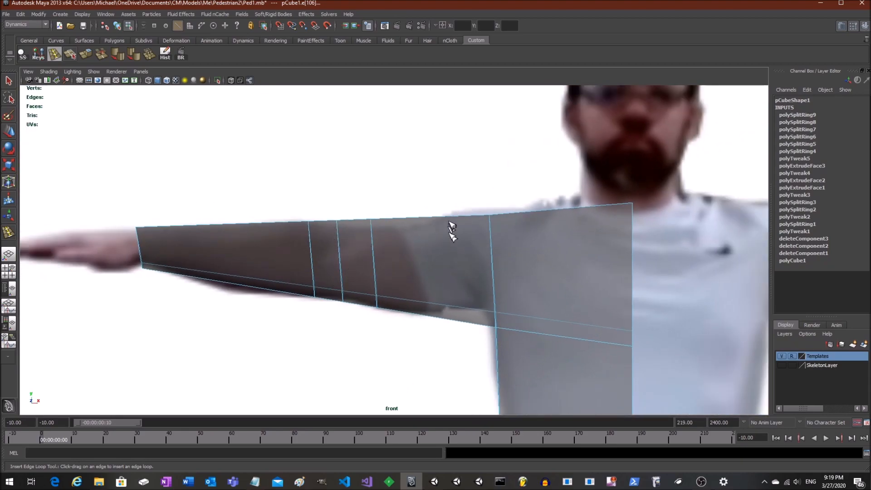
pyautogui.click(453, 221)
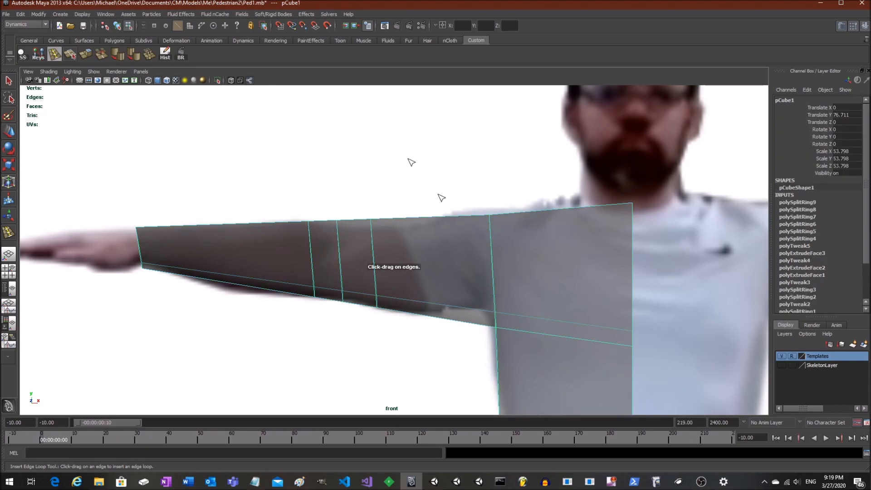
pyautogui.click(452, 216)
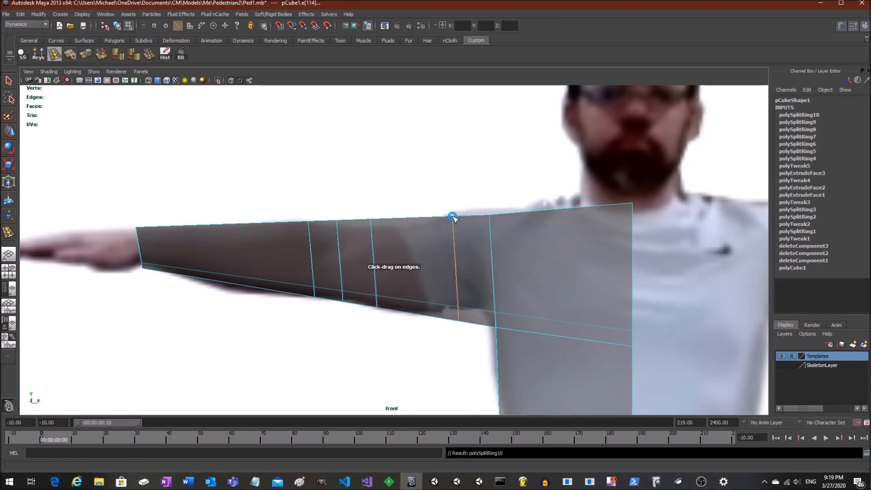
pyautogui.keyDown('alt'); pyautogui.moveTo(497, 245); pyautogui.dragTo(390, 295, button='right'); pyautogui.keyUp('alt')
pyautogui.keyDown('alt'); pyautogui.moveTo(390, 296); pyautogui.dragTo(417, 271, button='middle'); pyautogui.keyUp('alt')
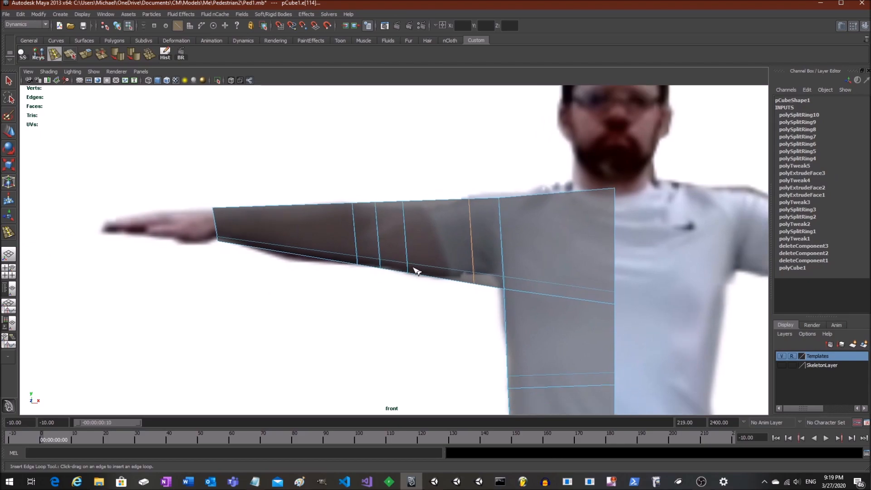
pyautogui.click(228, 210)
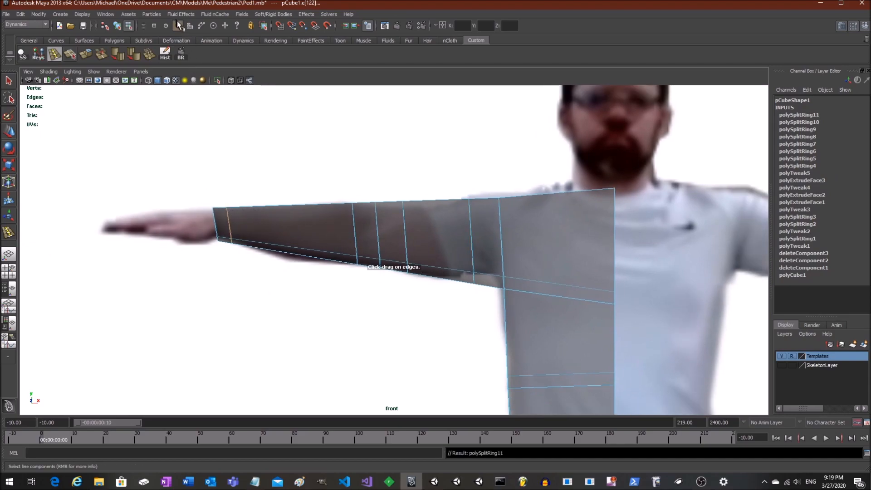
# Lower the three upper elbow vertices slightly to follow the arm's top outline in the front view
pyautogui.click(8, 132)
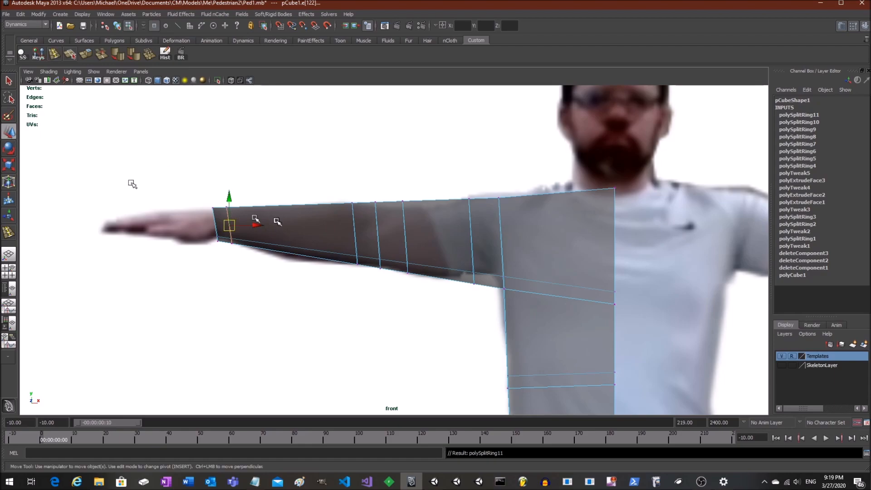
pyautogui.scroll(4, 295, 213)
pyautogui.moveTo(288, 132); pyautogui.dragTo(454, 158)
pyautogui.moveTo(360, 121); pyautogui.dragTo(360, 133)
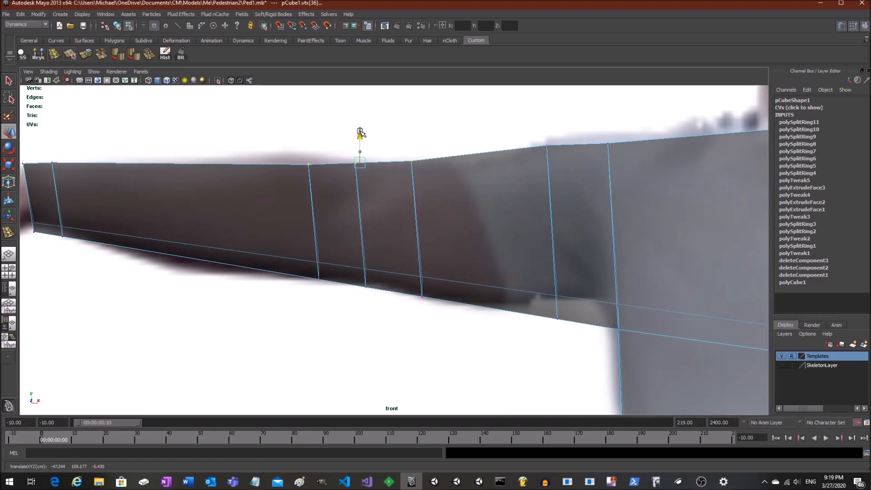
# Raise the upper shoulder vertices to the shirt outline and the lower ones beneath them to the armpit
pyautogui.scroll(-1, 509, 198)
pyautogui.moveTo(610, 200); pyautogui.dragTo(610, 199)
pyautogui.moveTo(570, 137); pyautogui.dragTo(567, 132)
pyautogui.moveTo(501, 273); pyautogui.dragTo(589, 319)
pyautogui.moveTo(550, 282); pyautogui.dragTo(547, 261)
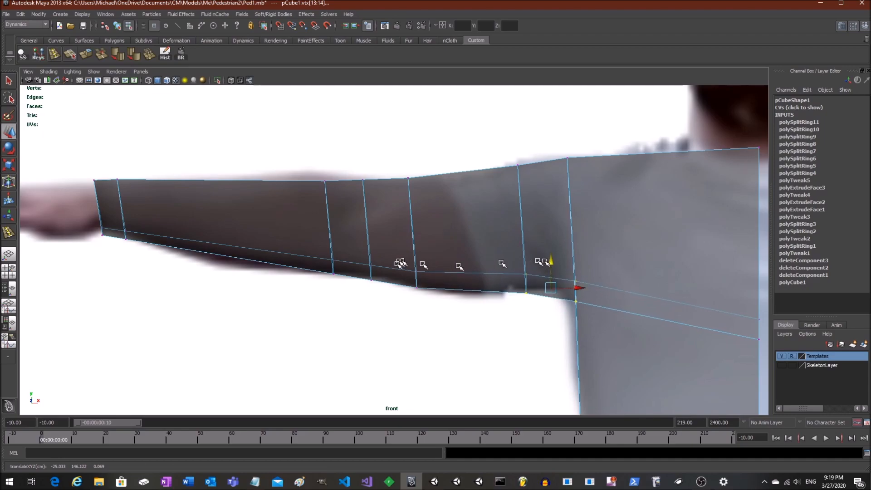
# Raise the chest loop's vertices on the body's centre line to flatten the loop toward the armpit
pyautogui.keyDown('alt'); pyautogui.moveTo(258, 249); pyautogui.dragTo(380, 262, button='middle'); pyautogui.keyUp('alt')
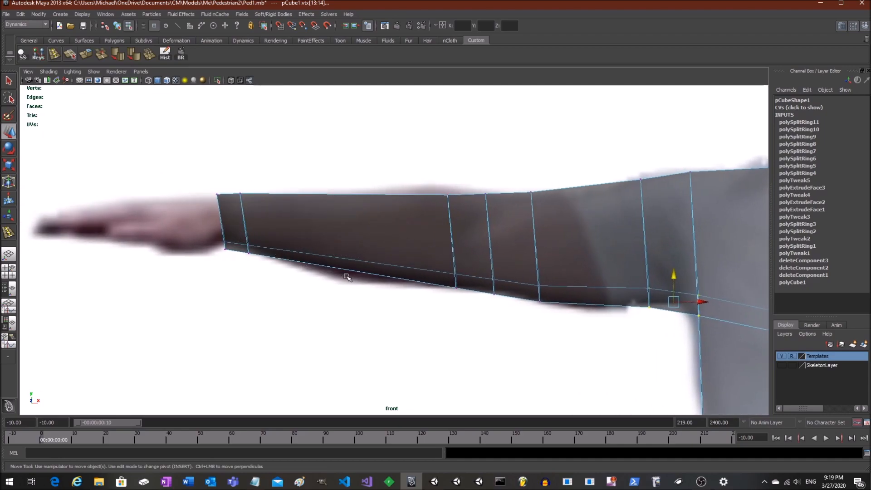
pyautogui.scroll(-2, 347, 277)
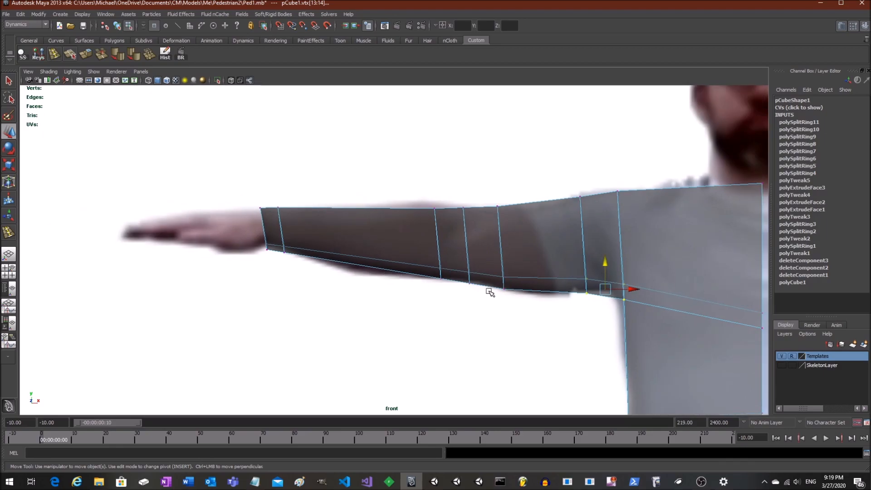
pyautogui.scroll(-2, 490, 292)
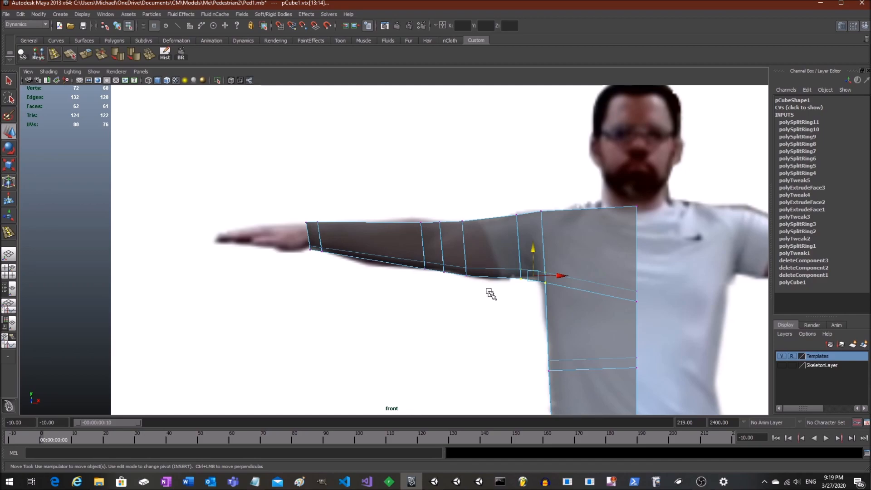
pyautogui.moveTo(636, 279); pyautogui.dragTo(635, 262)
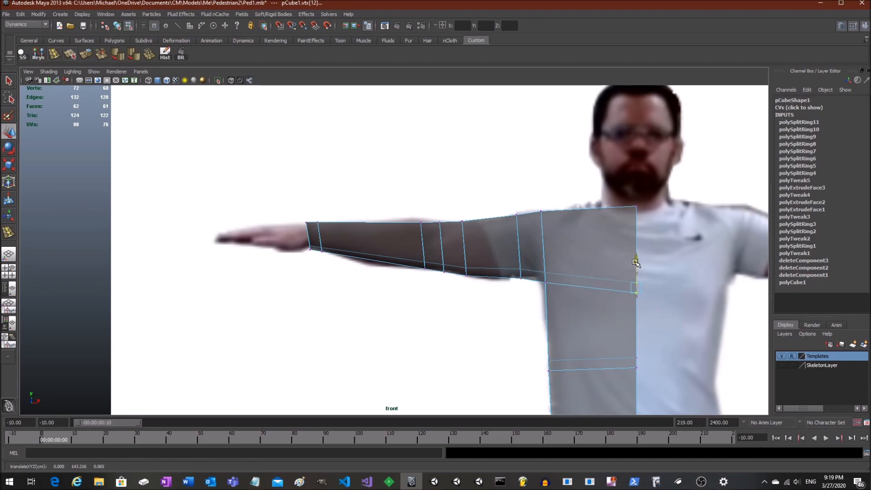
# Raise the outer-side vertices of the loops from lower torso to hip, then select the hip loop's outer vertices
pyautogui.keyDown('alt'); pyautogui.moveTo(599, 333); pyautogui.dragTo(555, 182, button='middle'); pyautogui.keyUp('alt')
pyautogui.keyDown('alt'); pyautogui.moveTo(534, 285); pyautogui.dragTo(523, 179, button='middle'); pyautogui.keyUp('alt')
pyautogui.keyDown('alt'); pyautogui.moveTo(523, 179); pyautogui.dragTo(516, 326, button='right'); pyautogui.keyUp('alt')
pyautogui.keyDown('alt'); pyautogui.moveTo(516, 326); pyautogui.dragTo(513, 220, button='middle'); pyautogui.keyUp('alt')
pyautogui.keyDown('alt'); pyautogui.moveTo(502, 179); pyautogui.dragTo(506, 301, button='middle'); pyautogui.keyUp('alt')
pyautogui.moveTo(434, 145); pyautogui.dragTo(501, 318)
pyautogui.moveTo(469, 192); pyautogui.dragTo(469, 180)
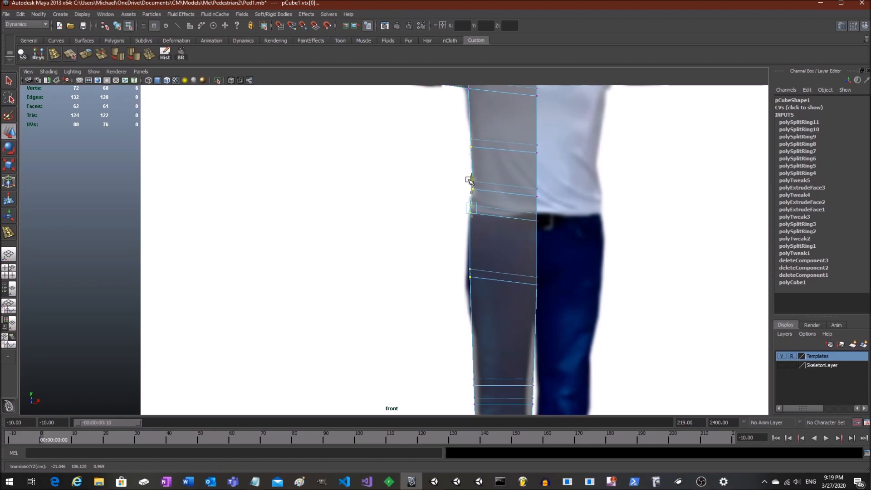
pyautogui.moveTo(474, 280); pyautogui.dragTo(452, 259)
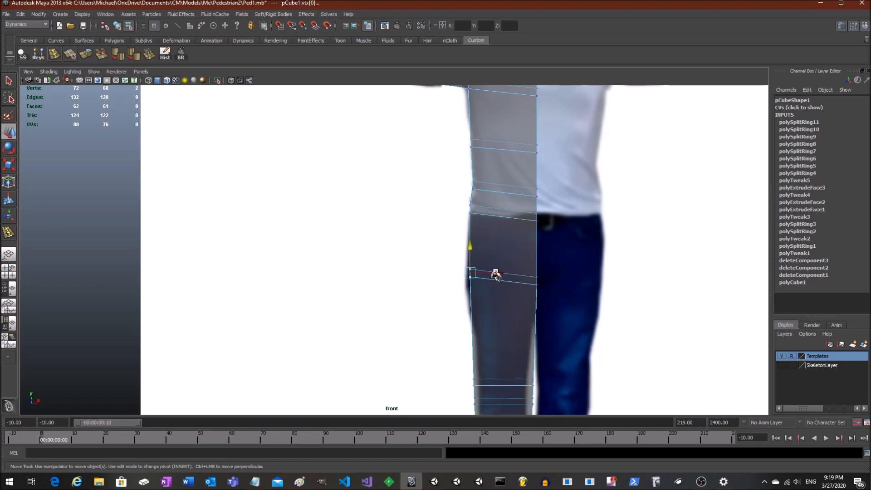
# Examine the arm and torso against the front reference image and in the perspective view
pyautogui.keyDown('alt'); pyautogui.moveTo(482, 212); pyautogui.dragTo(509, 363, button='middle'); pyautogui.keyUp('alt')
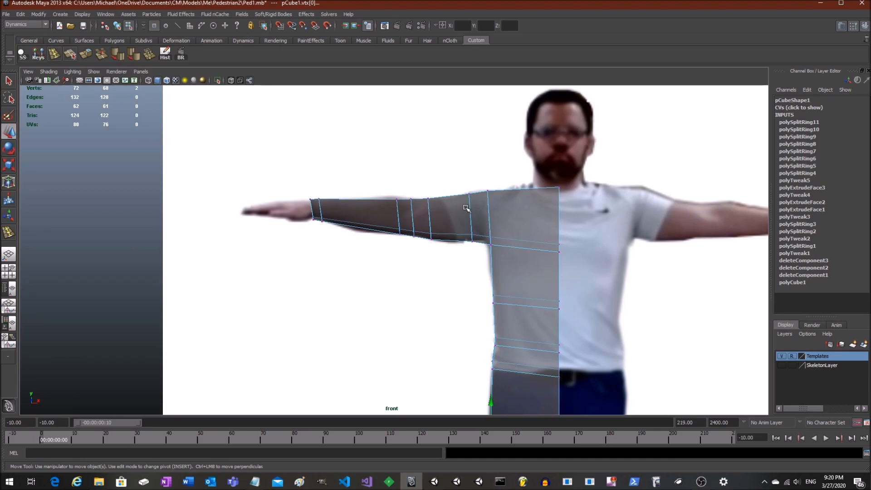
pyautogui.scroll(2, 466, 207)
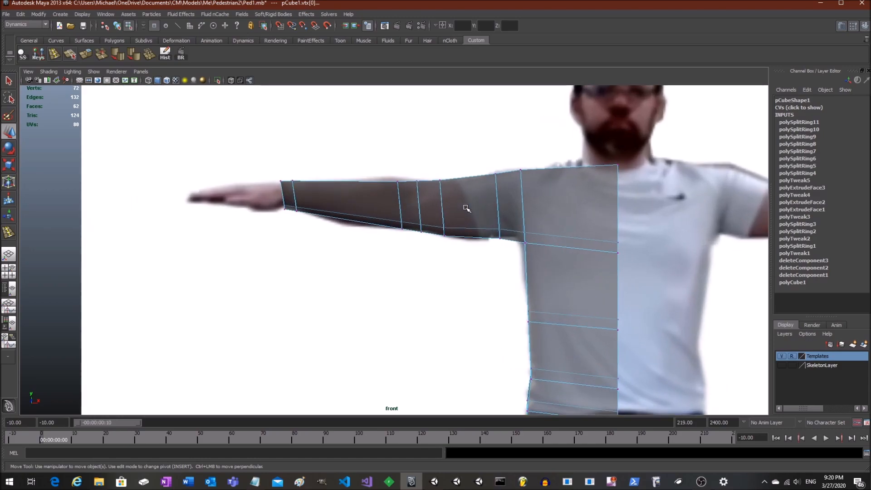
pyautogui.scroll(1, 465, 207)
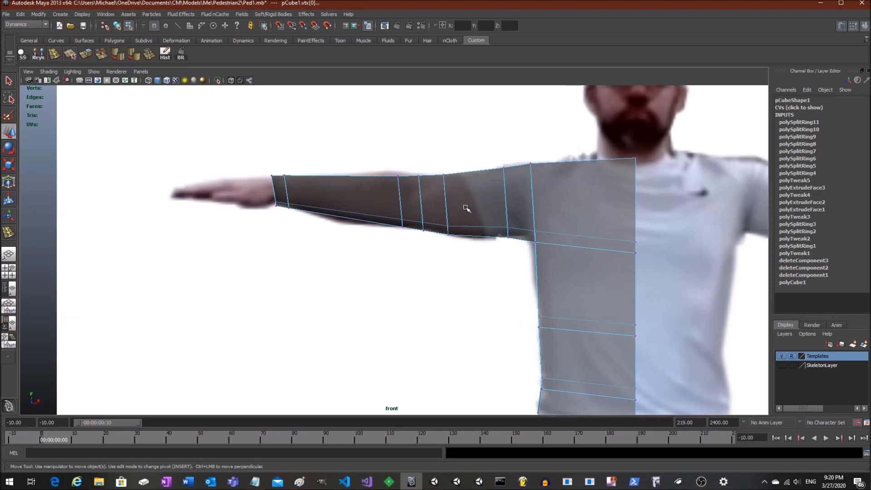
pyautogui.scroll(-3, 454, 214)
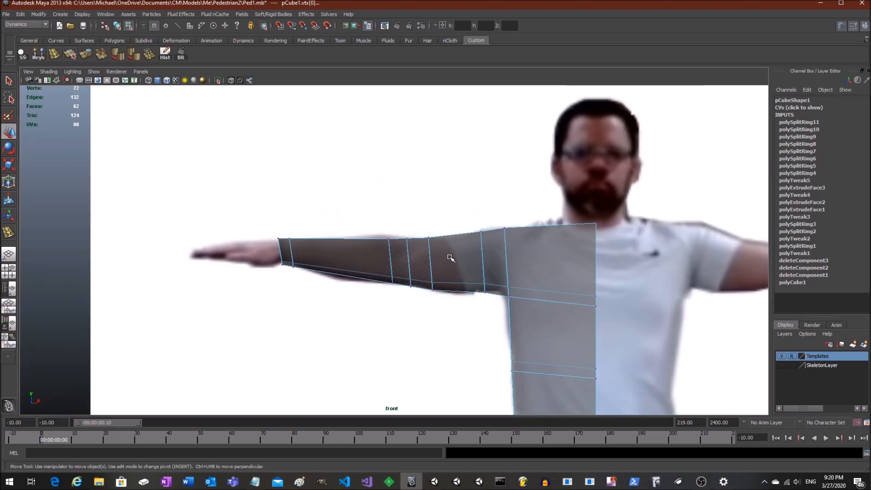
pyautogui.scroll(1, 449, 256)
pyautogui.scroll(-4, 420, 255)
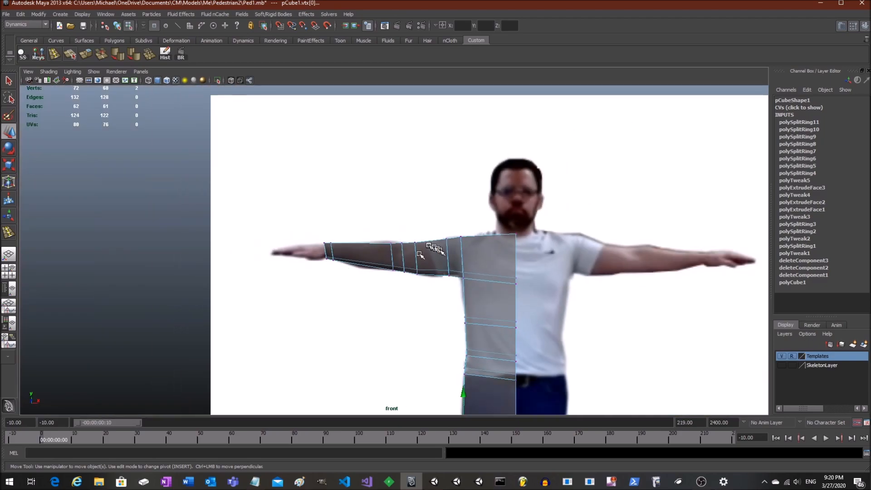
pyautogui.scroll(-2, 439, 251)
pyautogui.press('space')
pyautogui.keyDown('alt'); pyautogui.moveTo(502, 220); pyautogui.dragTo(515, 203); pyautogui.keyUp('alt')
pyautogui.press('space')
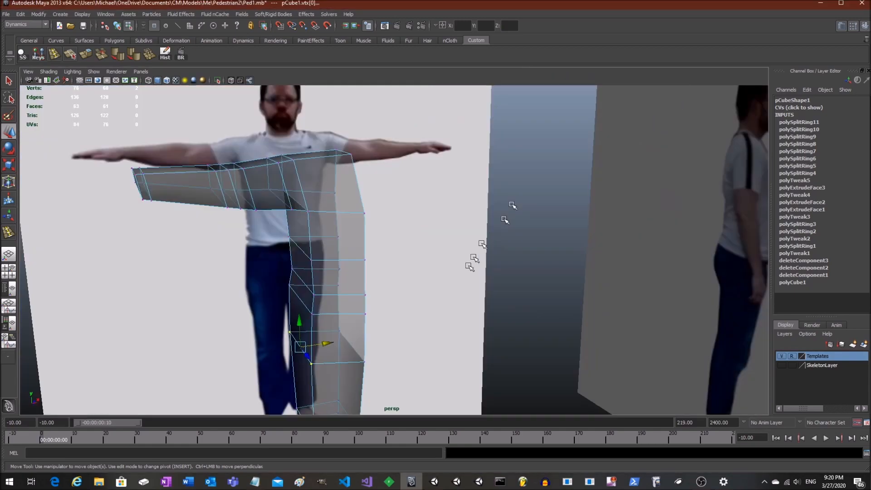
# Duplicate the half body in object mode and mirror the copy by setting its Scale X to -53.798
pyautogui.scroll(-5, 460, 270)
pyautogui.keyDown('alt'); pyautogui.moveTo(460, 270); pyautogui.dragTo(464, 256, button='middle'); pyautogui.keyUp('alt')
pyautogui.press('F8')
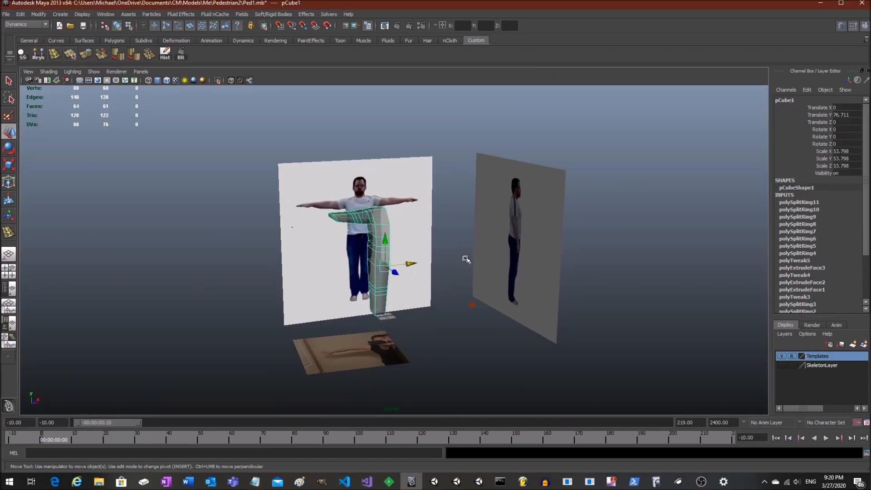
pyautogui.hotkey('ctrl', 'd')
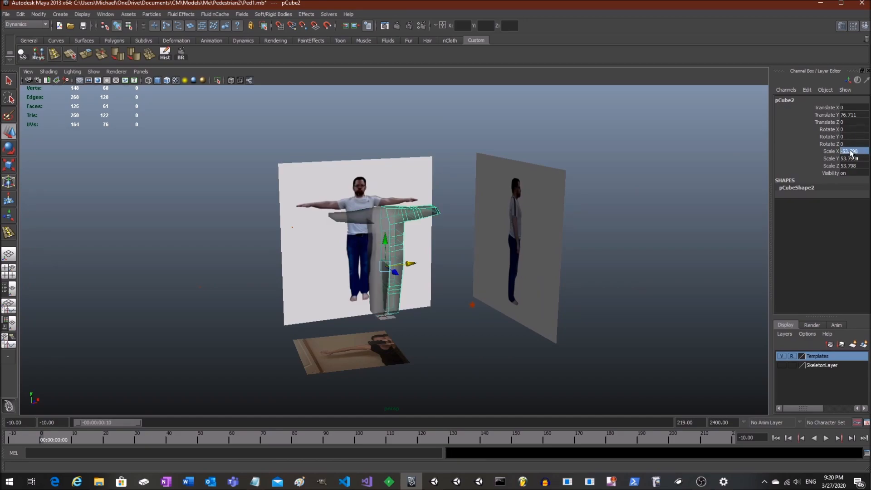
pyautogui.click(431, 281)
pyautogui.moveTo(431, 282)
pyautogui.keyDown('alt'); pyautogui.mouseDown()
pyautogui.moveTo(443, 282)
pyautogui.moveTo(413, 283)
pyautogui.moveTo(437, 287)
pyautogui.mouseUp(); pyautogui.keyUp('alt')
pyautogui.scroll(6, 421, 274)
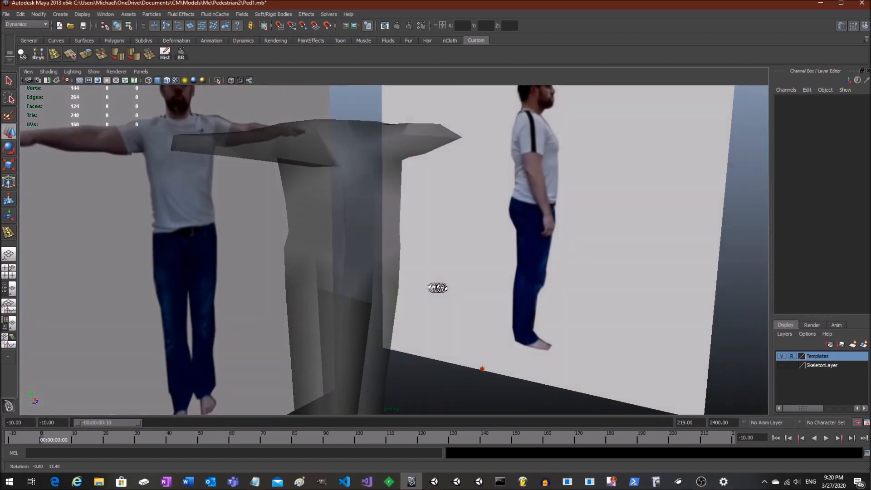
pyautogui.scroll(-4, 397, 218)
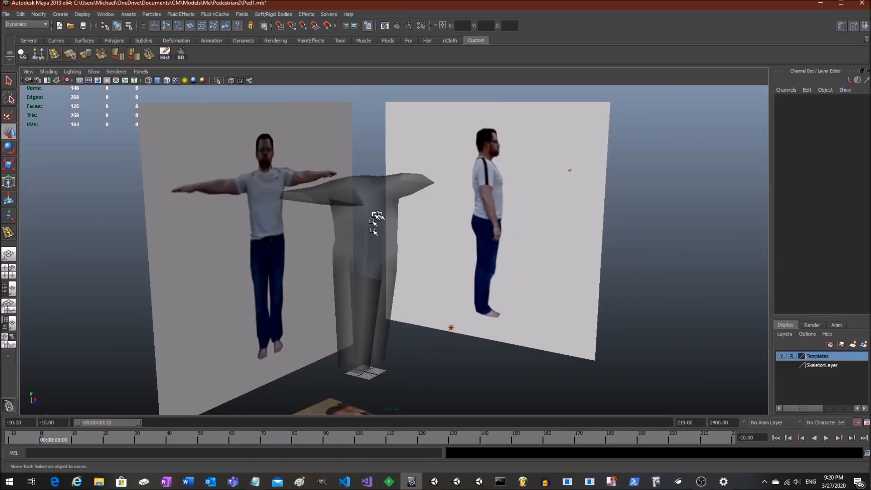
# Examine the mirrored body from several angles beside the front and side reference images
pyautogui.keyDown('alt'); pyautogui.moveTo(352, 228); pyautogui.dragTo(428, 259); pyautogui.keyUp('alt')
pyautogui.scroll(2, 430, 247)
pyautogui.scroll(-3, 429, 247)
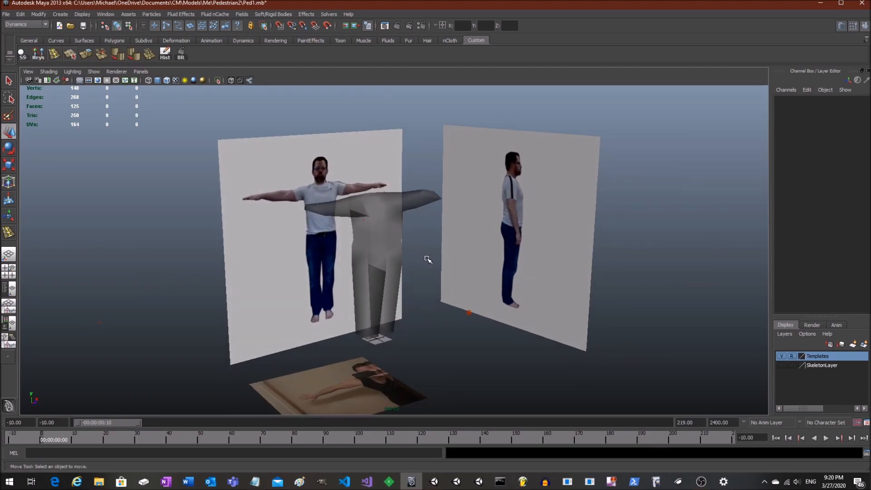
pyautogui.scroll(2, 428, 259)
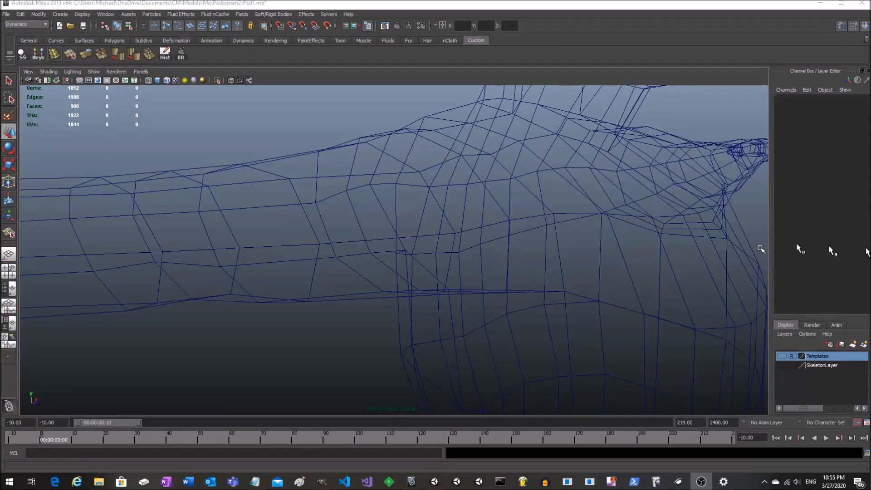
# Examine the complete figure from all sides in wireframe and smooth shading, and highlight the mesh of both halves
pyautogui.scroll(-4, 500, 264)
pyautogui.keyDown('alt'); pyautogui.moveTo(610, 266); pyautogui.dragTo(435, 261); pyautogui.keyUp('alt')
pyautogui.scroll(-3, 434, 261)
pyautogui.keyDown('alt'); pyautogui.moveTo(410, 307); pyautogui.dragTo(469, 230, button='middle'); pyautogui.keyUp('alt')
pyautogui.scroll(-5, 468, 230)
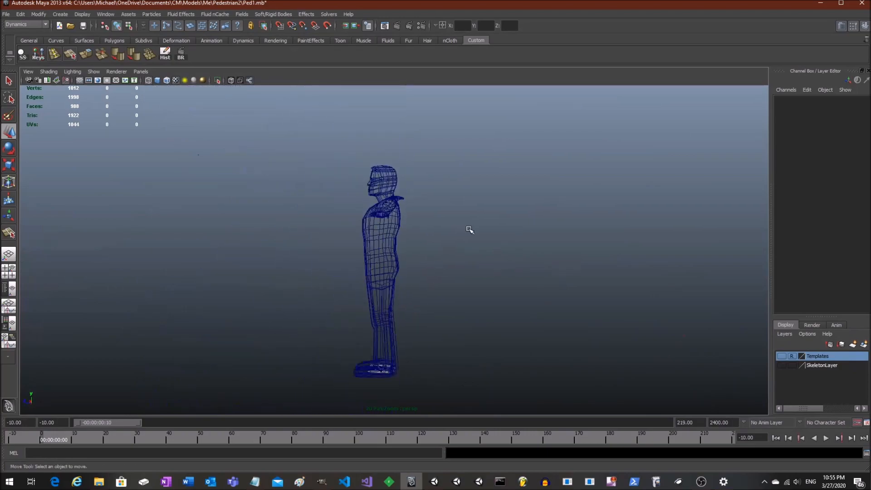
pyautogui.keyDown('alt'); pyautogui.moveTo(493, 264); pyautogui.dragTo(863, 271); pyautogui.keyUp('alt')
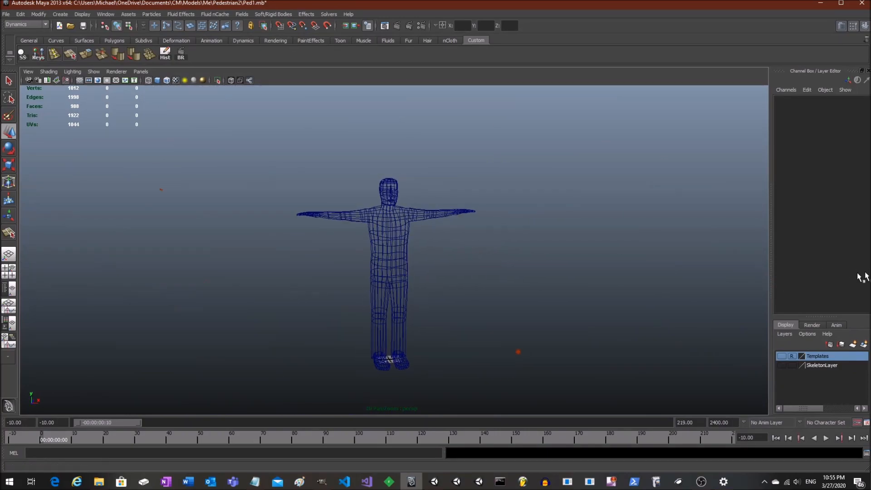
pyautogui.keyDown('alt'); pyautogui.moveTo(489, 273); pyautogui.dragTo(808, 274); pyautogui.keyUp('alt')
pyautogui.keyDown('alt'); pyautogui.moveTo(567, 285); pyautogui.dragTo(472, 255); pyautogui.keyUp('alt')
pyautogui.keyDown('alt'); pyautogui.moveTo(472, 255); pyautogui.dragTo(486, 249, button='right'); pyautogui.keyUp('alt')
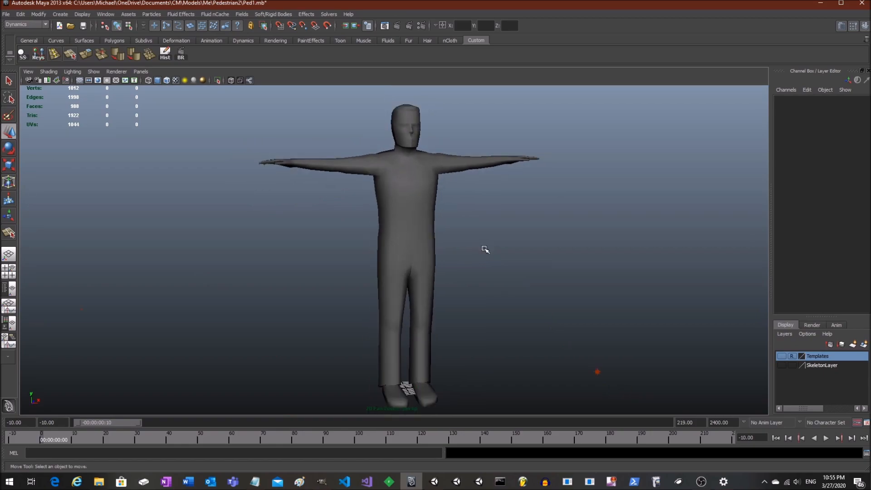
pyautogui.click(395, 235)
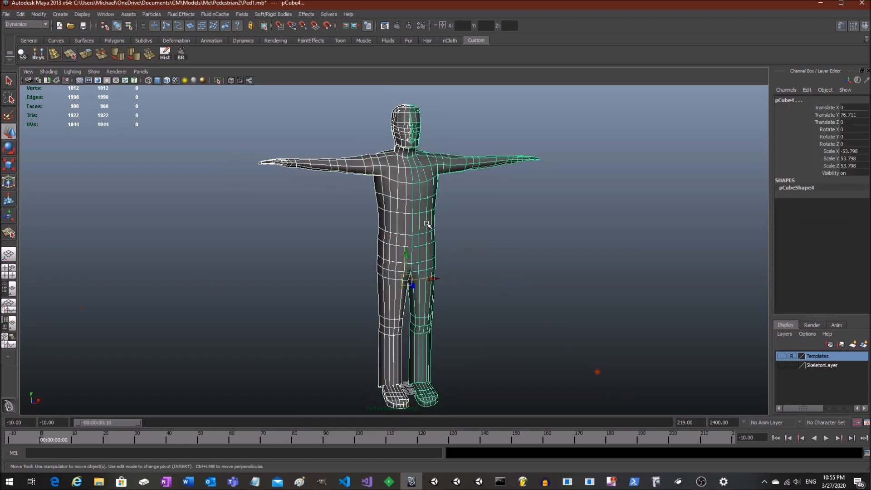
pyautogui.moveTo(477, 239)
pyautogui.keyDown('alt'); pyautogui.mouseDown()
pyautogui.moveTo(544, 241)
pyautogui.moveTo(472, 240)
pyautogui.mouseUp(); pyautogui.keyUp('alt')
pyautogui.click(470, 238)
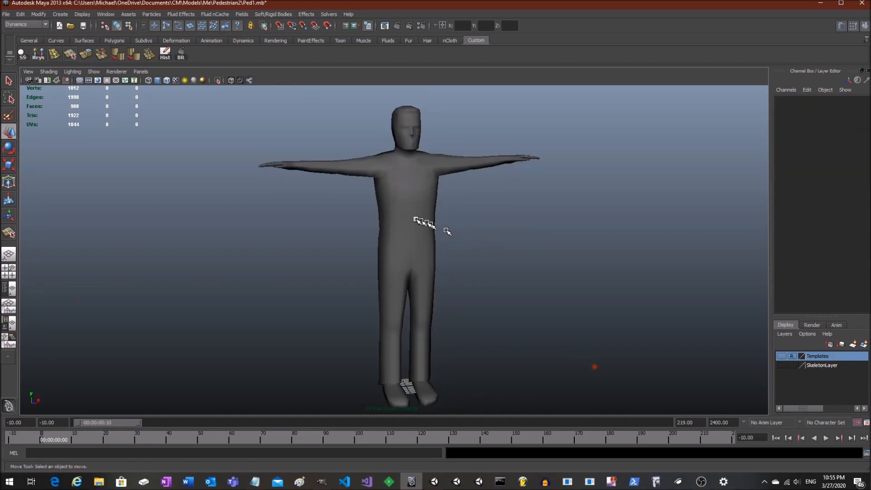
# Delete one mirrored body half and recreate it by duplicating the original half with Scale X set to -53.798
pyautogui.click(435, 219)
pyautogui.press('Delete')
pyautogui.keyDown('alt'); pyautogui.moveTo(436, 219); pyautogui.dragTo(474, 218); pyautogui.keyUp('alt')
pyautogui.click(421, 222)
pyautogui.hotkey('ctrl', 'd')
pyautogui.click(848, 151)
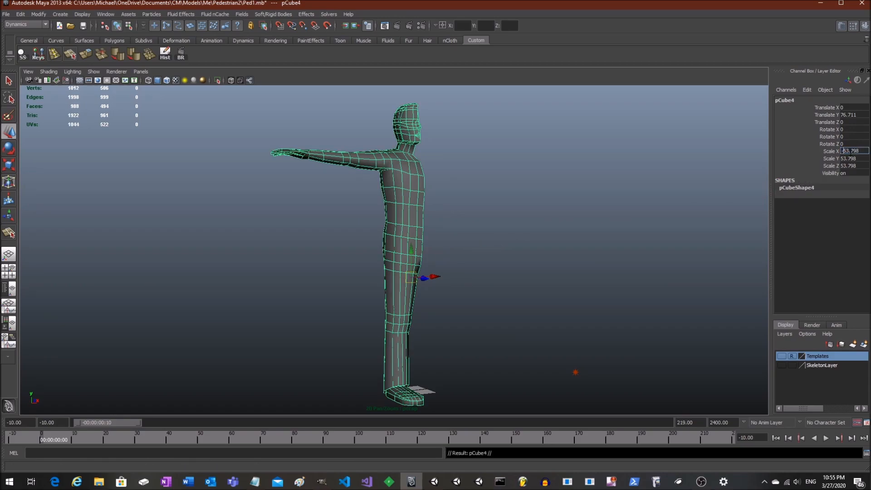
pyautogui.press('Return')
pyautogui.click(542, 233)
pyautogui.moveTo(545, 233)
pyautogui.keyDown('alt'); pyautogui.mouseDown()
pyautogui.moveTo(510, 248)
pyautogui.moveTo(441, 251)
pyautogui.moveTo(542, 248)
pyautogui.mouseUp(); pyautogui.keyUp('alt')
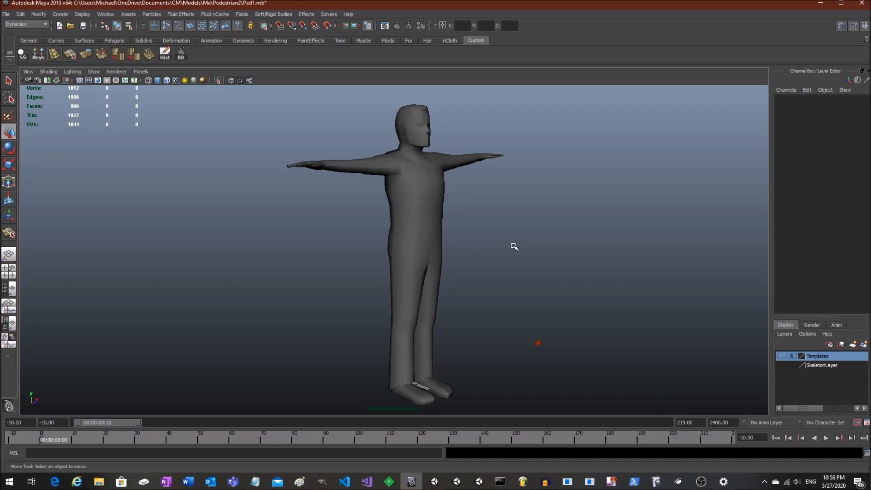
# Select the original body half and examine the mesh layout of its torso, arm and hip
pyautogui.keyDown('alt'); pyautogui.moveTo(495, 257); pyautogui.dragTo(473, 249); pyautogui.keyUp('alt')
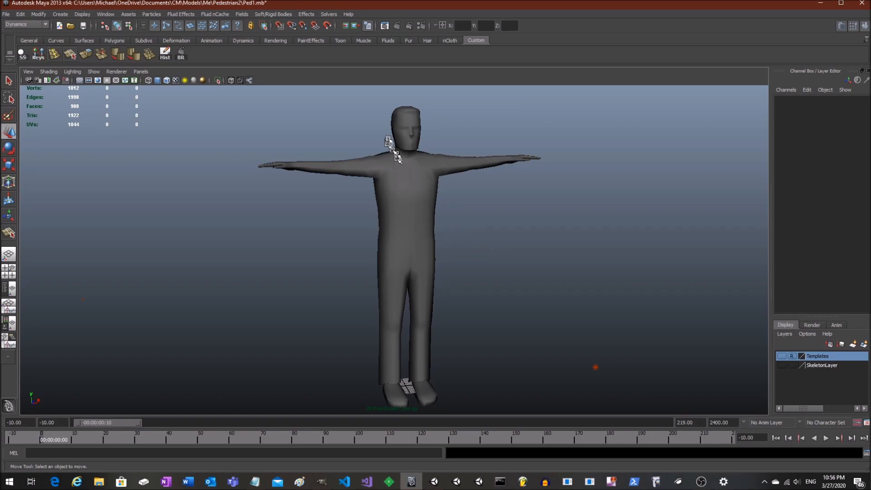
pyautogui.click(389, 204)
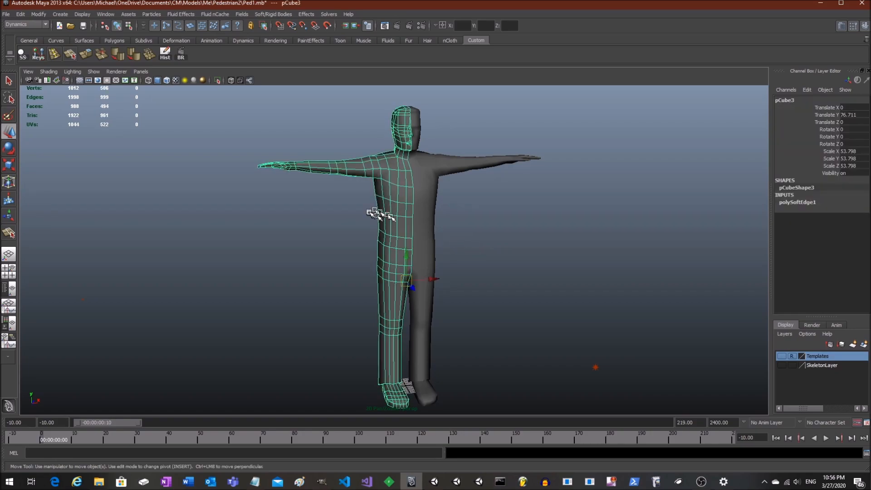
pyautogui.keyDown('alt'); pyautogui.moveTo(414, 235); pyautogui.dragTo(445, 232); pyautogui.keyUp('alt')
pyautogui.scroll(2, 451, 212)
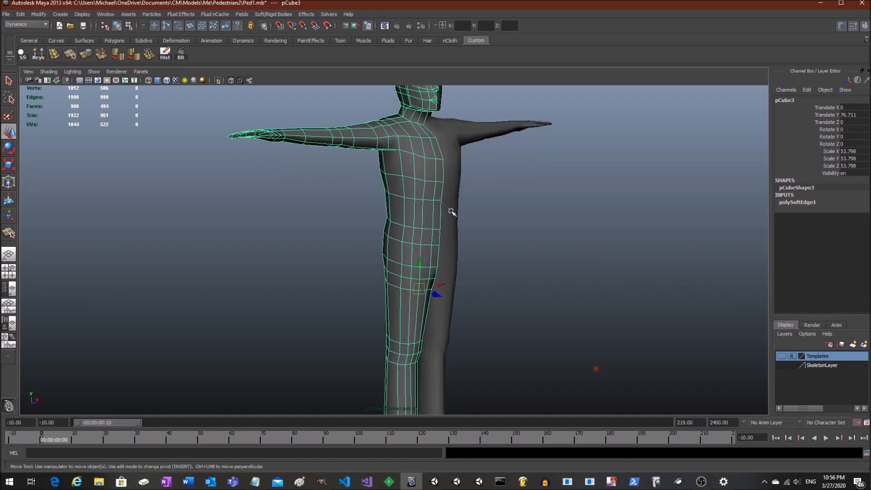
pyautogui.keyDown('alt'); pyautogui.moveTo(463, 205); pyautogui.dragTo(465, 219, button='middle'); pyautogui.keyUp('alt')
pyautogui.scroll(2, 423, 216)
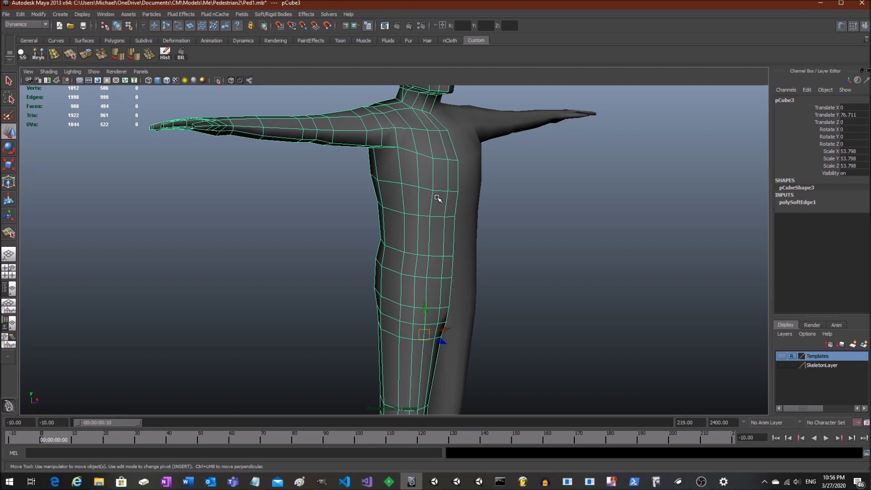
pyautogui.keyDown('alt'); pyautogui.moveTo(434, 180); pyautogui.dragTo(496, 213); pyautogui.keyUp('alt')
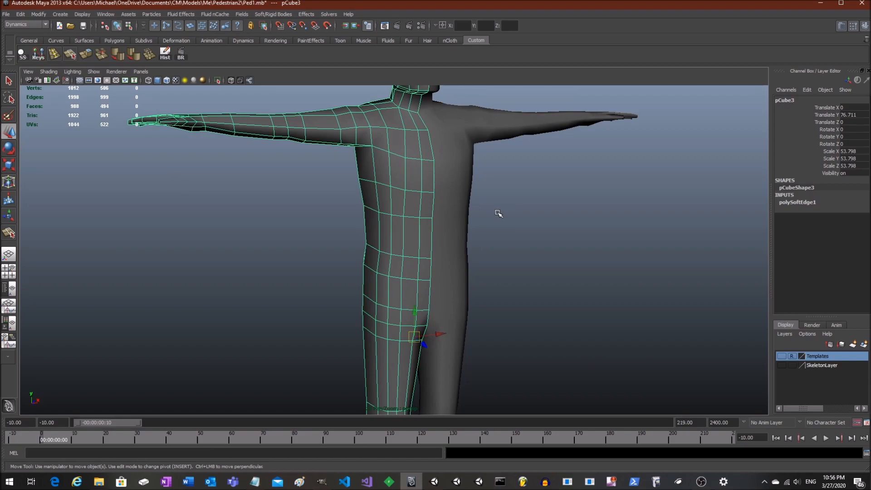
# Switch to GIMP and inspect the combined photo texture by toggling a pasted layer's visibility, then return to Maya
pyautogui.hotkey('alt', 'Tab')
pyautogui.hotkey('alt', 'Tab')
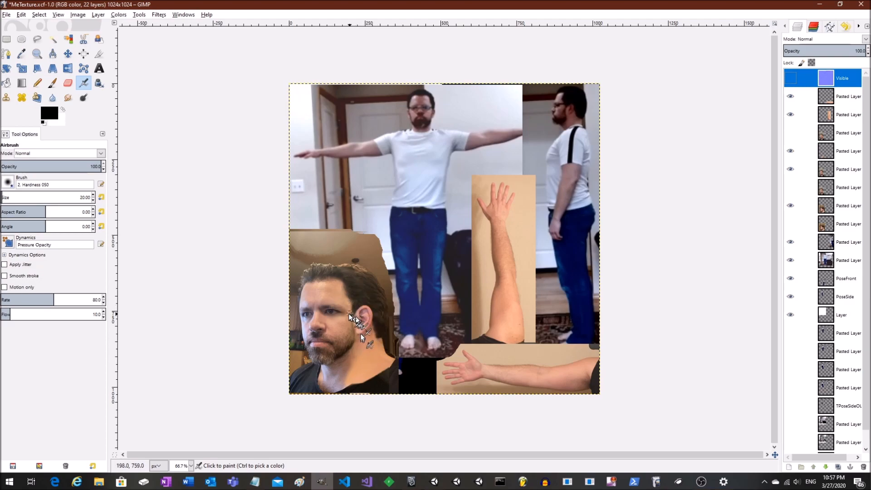
pyautogui.click(790, 172)
pyautogui.click(790, 170)
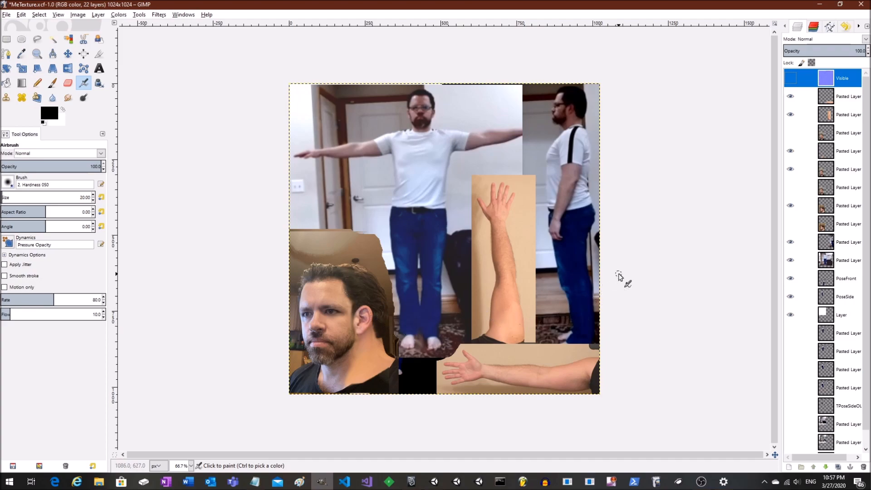
pyautogui.click(815, 5)
# Turn on textured display in the perspective view and examine how the photo texture falls on the selected body half
pyautogui.keyDown('alt'); pyautogui.moveTo(510, 226); pyautogui.dragTo(484, 239); pyautogui.keyUp('alt')
pyautogui.keyDown('alt'); pyautogui.moveTo(483, 239); pyautogui.dragTo(472, 231, button='right'); pyautogui.keyUp('alt')
pyautogui.keyDown('alt'); pyautogui.moveTo(472, 231); pyautogui.dragTo(491, 227); pyautogui.keyUp('alt')
pyautogui.keyDown('alt'); pyautogui.moveTo(515, 212); pyautogui.dragTo(536, 212, button='right'); pyautogui.keyUp('alt')
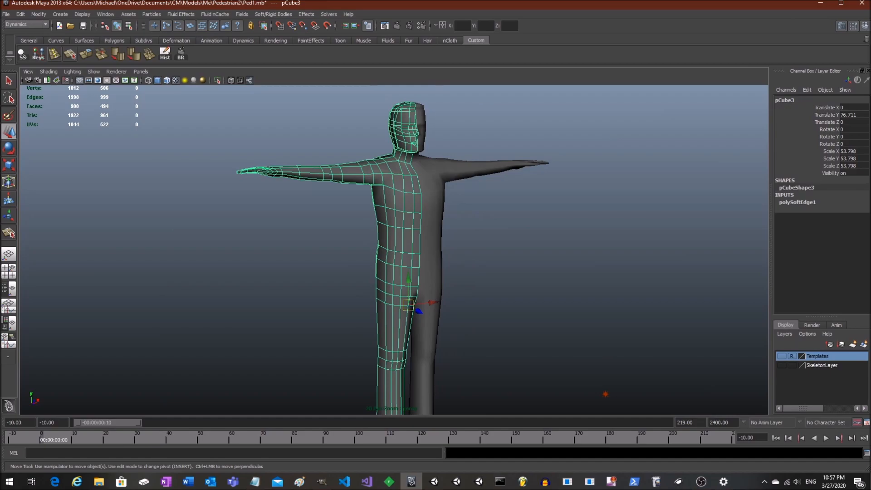
pyautogui.keyDown('alt'); pyautogui.moveTo(570, 254); pyautogui.dragTo(510, 253); pyautogui.keyUp('alt')
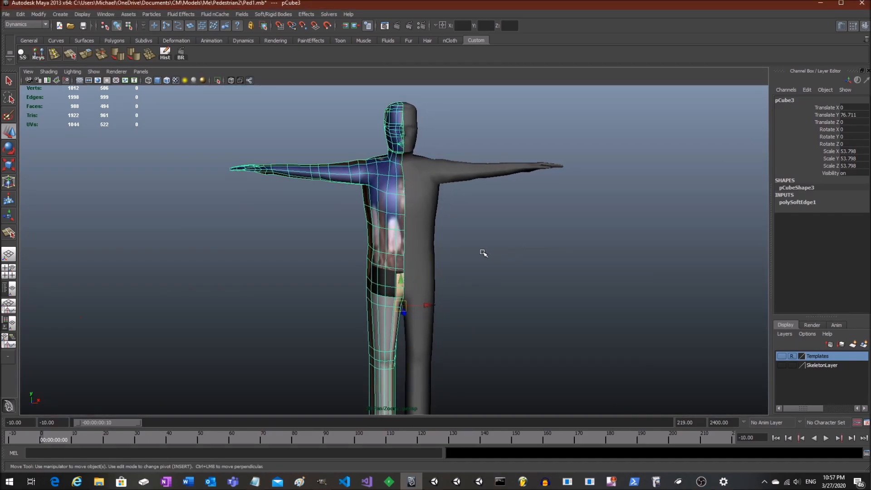
pyautogui.press('F8')
pyautogui.press('F8')
pyautogui.click(467, 274)
pyautogui.keyDown('alt'); pyautogui.moveTo(425, 272); pyautogui.dragTo(443, 238); pyautogui.keyUp('alt')
pyautogui.click(456, 218)
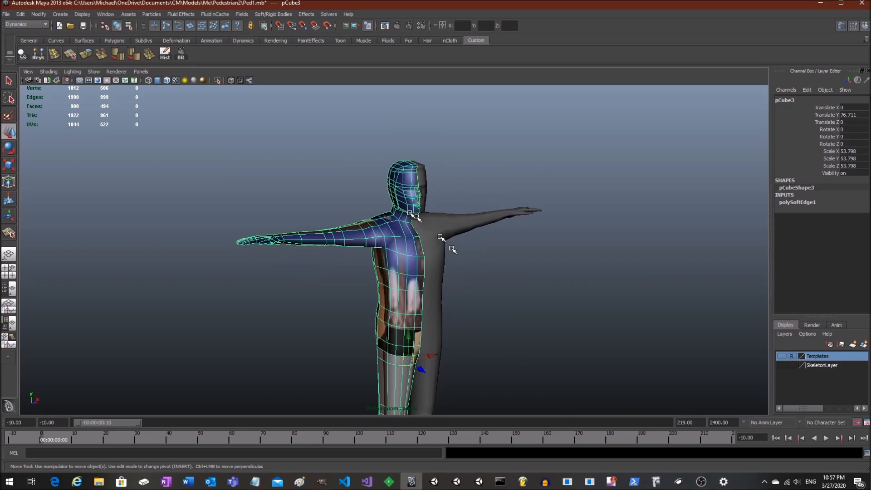
pyautogui.scroll(5, 441, 237)
pyautogui.keyDown('alt'); pyautogui.moveTo(413, 200); pyautogui.dragTo(435, 209); pyautogui.keyUp('alt')
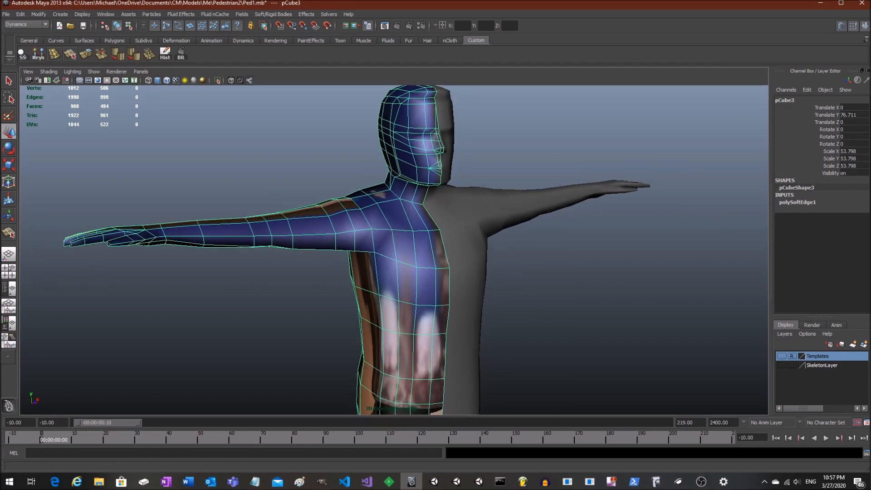
# Open the UV Texture Editor for the selected body half and fit its whole UV layout in view
pyautogui.press('space')
pyautogui.moveTo(581, 110); pyautogui.dragTo(614, 228)
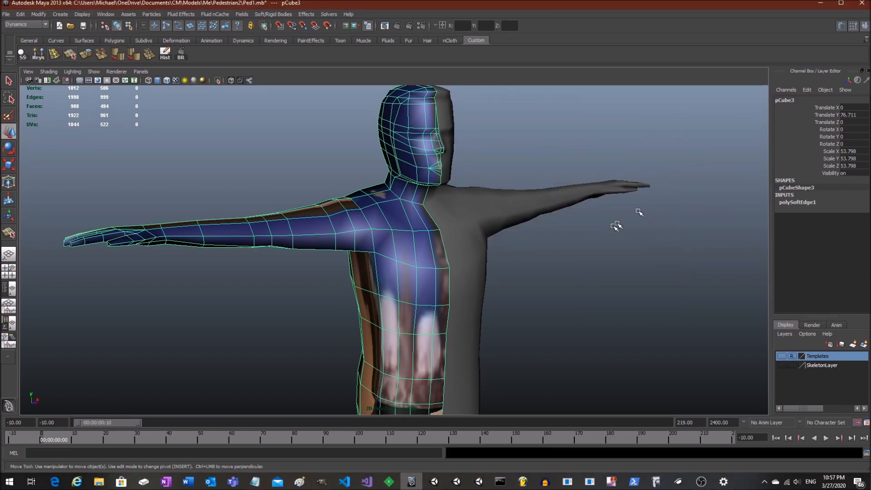
pyautogui.moveTo(574, 51); pyautogui.dragTo(436, 37)
pyautogui.scroll(-5, 581, 192)
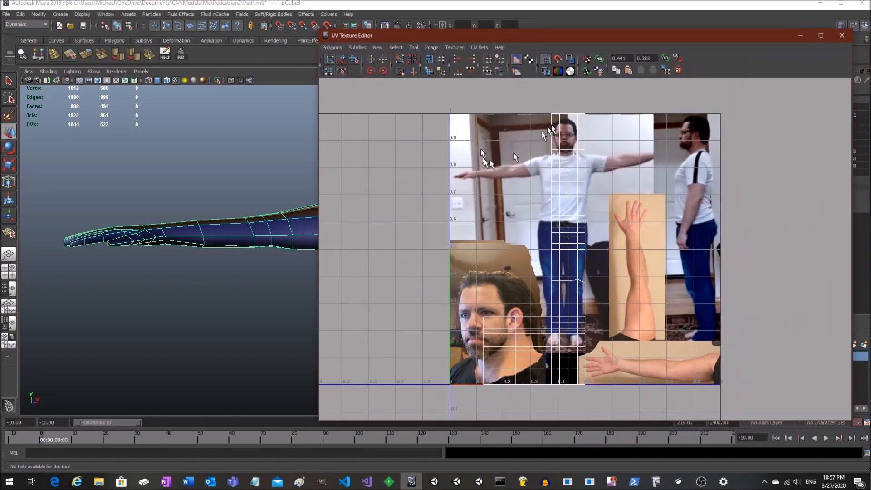
# Show the perspective view in the upper viewport, enlarge it beside the UV Texture Editor and display it textured
pyautogui.middleClick(227, 159)
pyautogui.press('space')
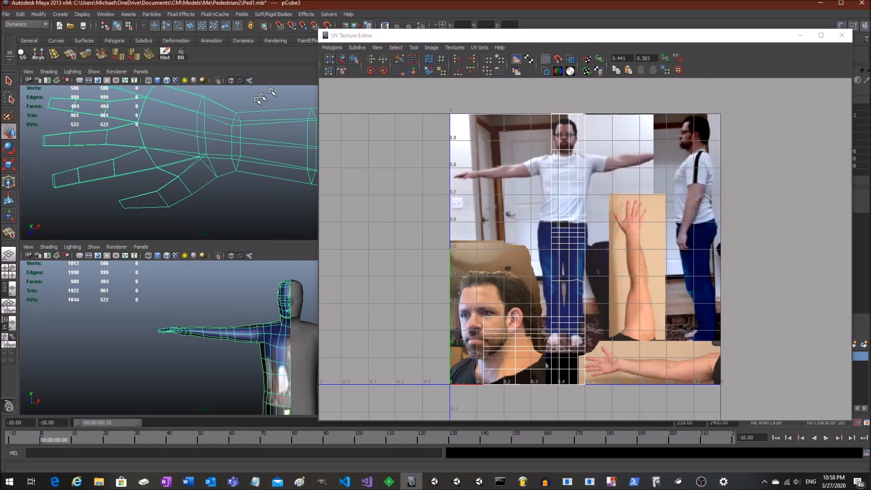
pyautogui.press('space')
pyautogui.moveTo(230, 127); pyautogui.dragTo(241, 113)
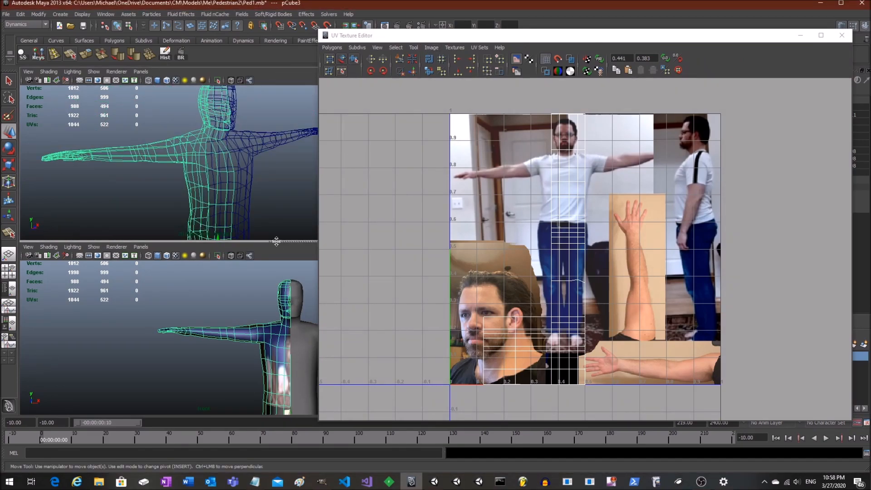
pyautogui.moveTo(275, 240); pyautogui.dragTo(237, 383)
pyautogui.press('6')
pyautogui.scroll(-5, 280, 270)
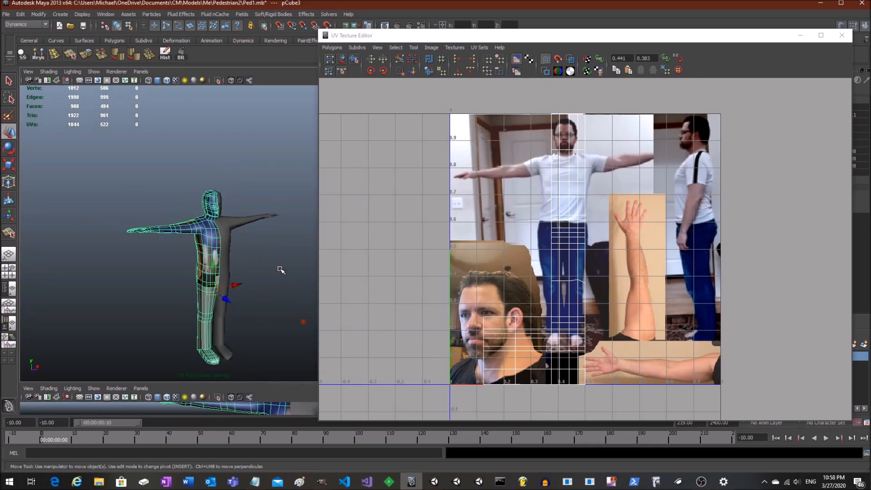
# Reselect the textured body half and hide the photo texture behind its UVs in the UV Texture Editor
pyautogui.click(255, 248)
pyautogui.scroll(6, 256, 245)
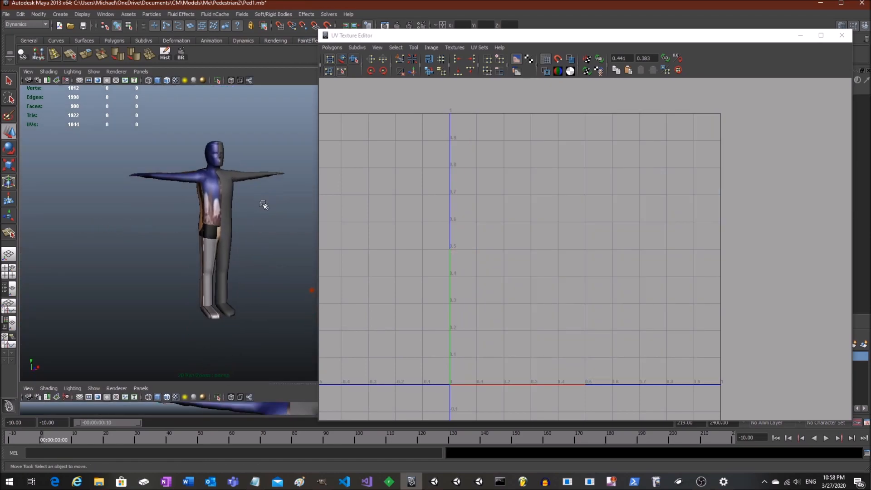
pyautogui.click(216, 197)
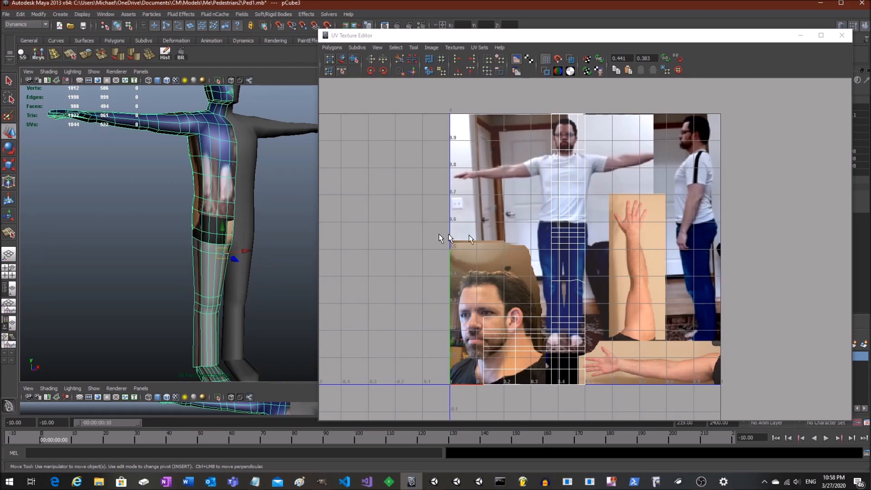
pyautogui.keyDown('alt'); pyautogui.moveTo(240, 193); pyautogui.dragTo(239, 199); pyautogui.keyUp('alt')
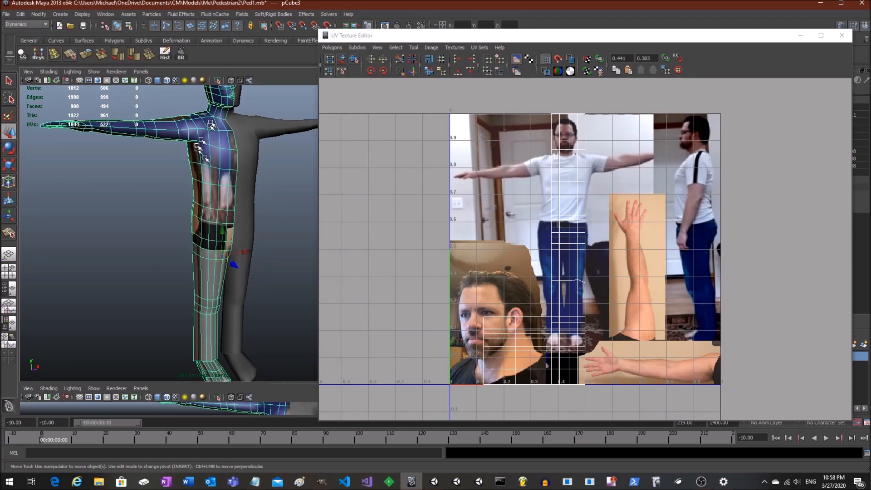
pyautogui.scroll(2, 562, 211)
pyautogui.click(455, 48)
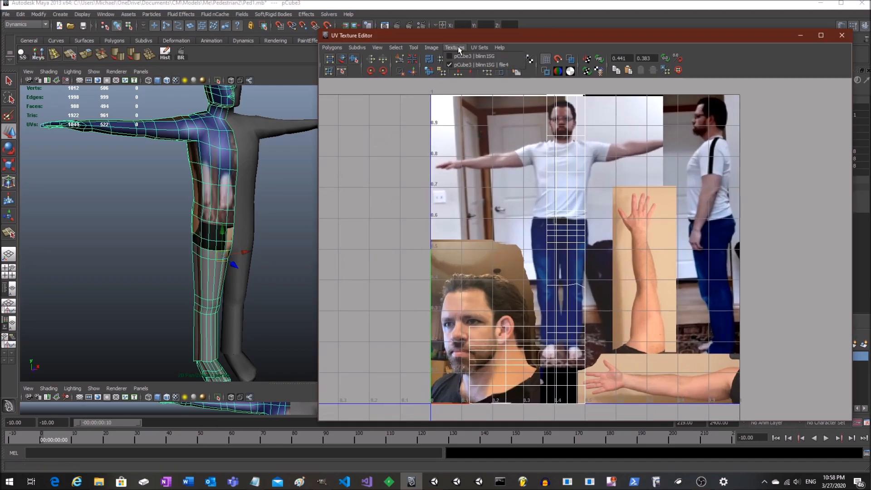
pyautogui.click(434, 58)
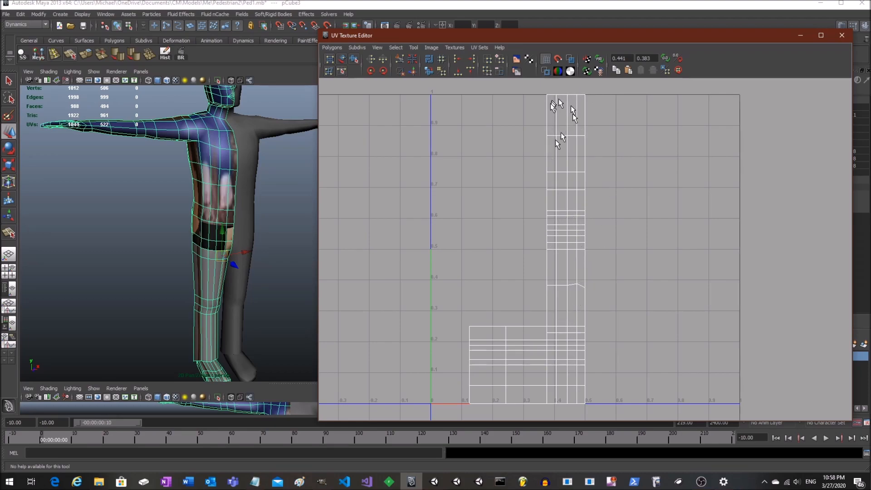
# Project new UVs onto the whole body half with a front-facing planar mapping
pyautogui.keyDown('alt'); pyautogui.moveTo(245, 193); pyautogui.dragTo(262, 196); pyautogui.keyUp('alt')
pyautogui.scroll(-4, 266, 187)
pyautogui.scroll(4, 262, 196)
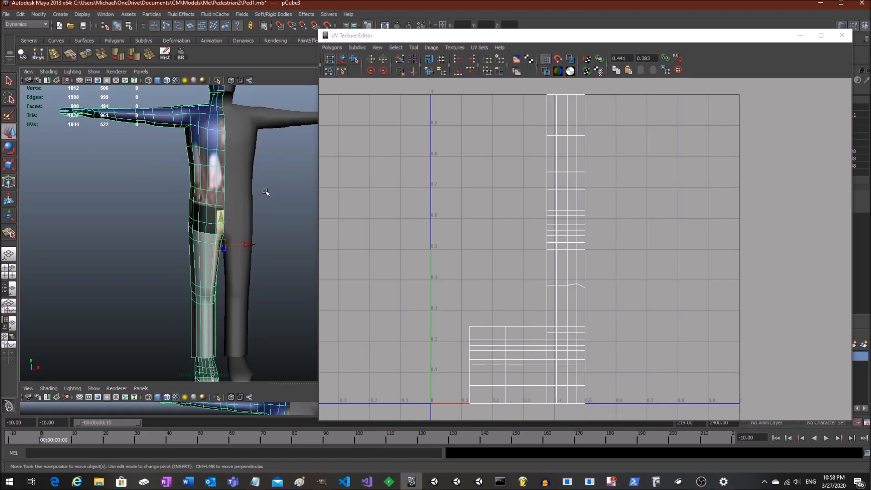
pyautogui.scroll(-3, 266, 192)
pyautogui.press('space')
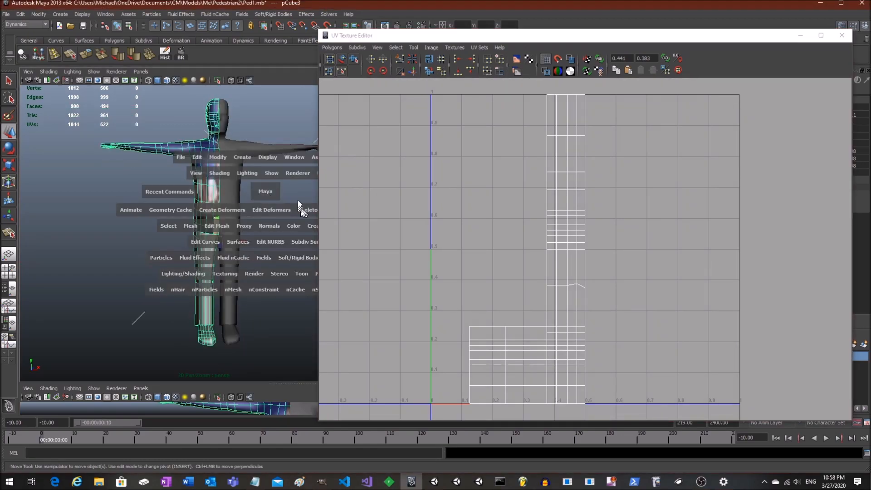
pyautogui.press('space')
pyautogui.click(162, 201)
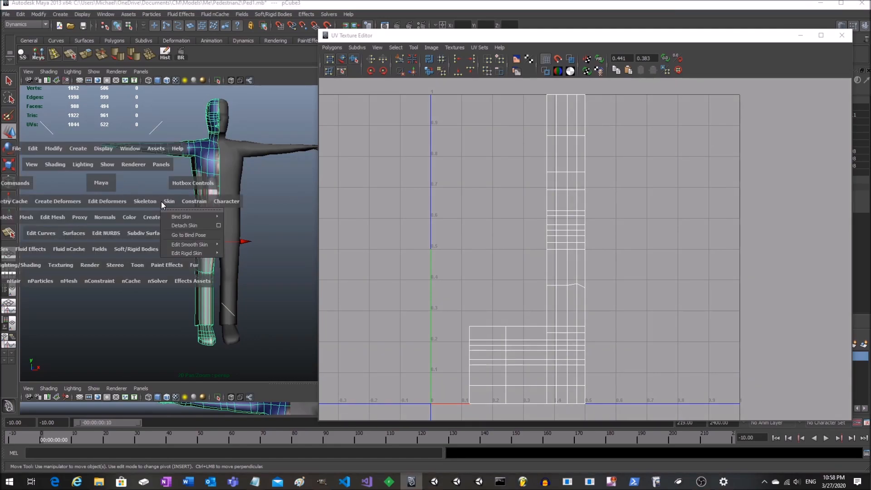
pyautogui.click(151, 217)
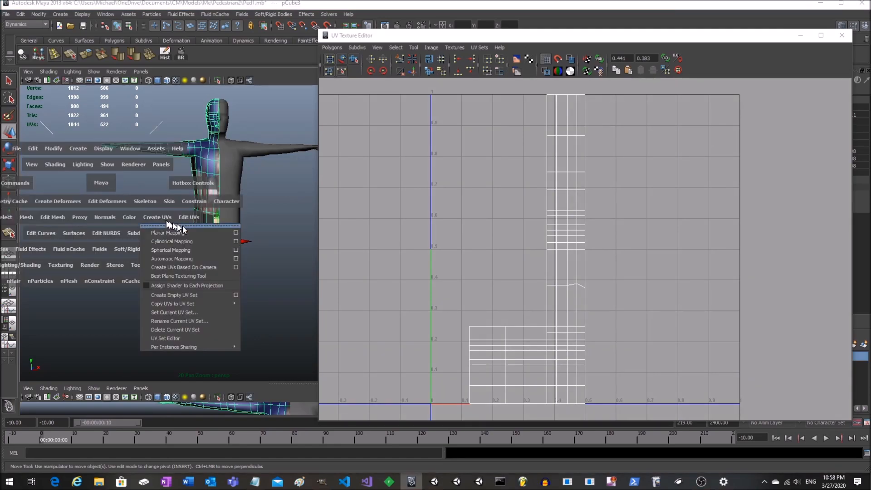
pyautogui.click(236, 237)
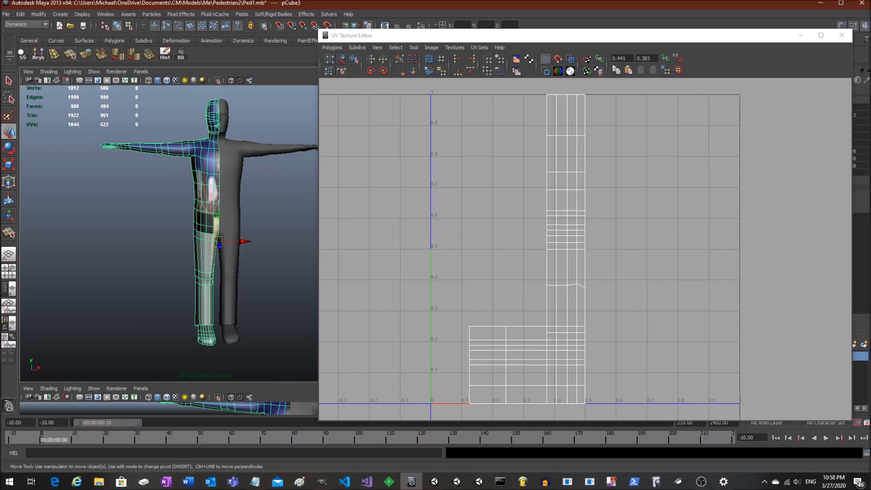
pyautogui.moveTo(288, 175)
pyautogui.keyDown('alt'); pyautogui.mouseDown()
pyautogui.moveTo(298, 183)
pyautogui.moveTo(281, 178)
pyautogui.mouseUp(); pyautogui.keyUp('alt')
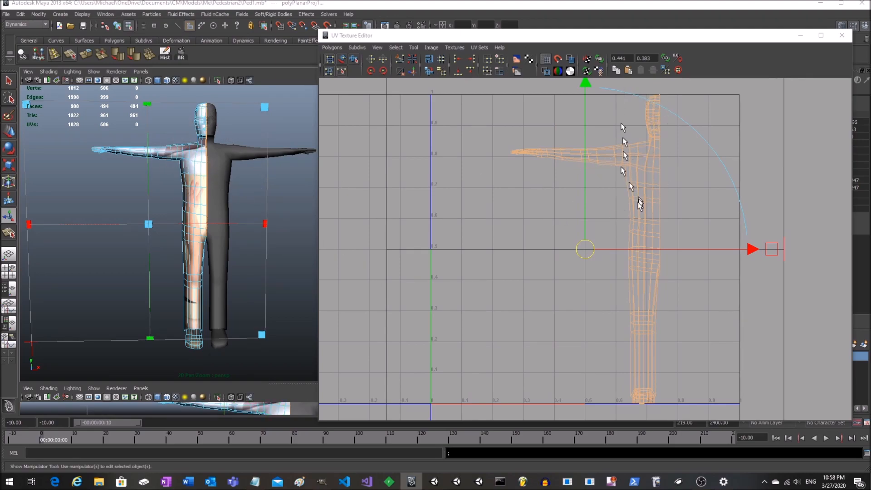
# Show the photo texture behind the UVs, then scale and move the planar projection over half of the front-view figure
pyautogui.click(431, 47)
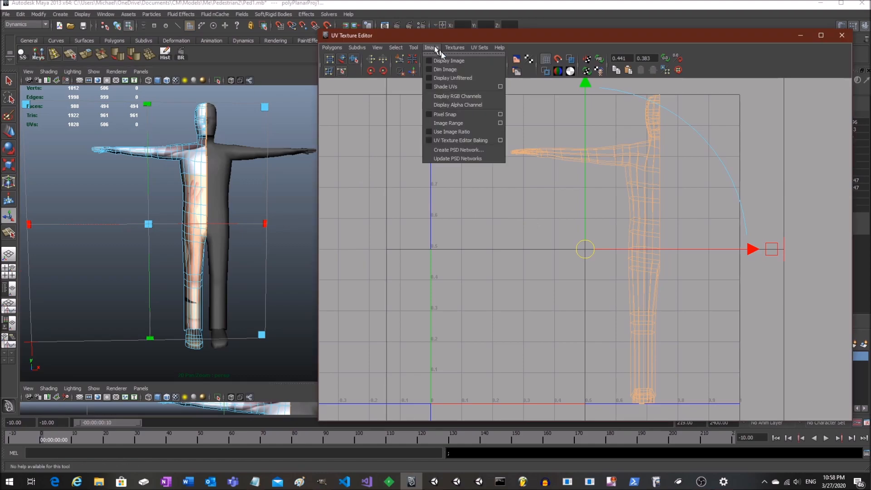
pyautogui.click(443, 61)
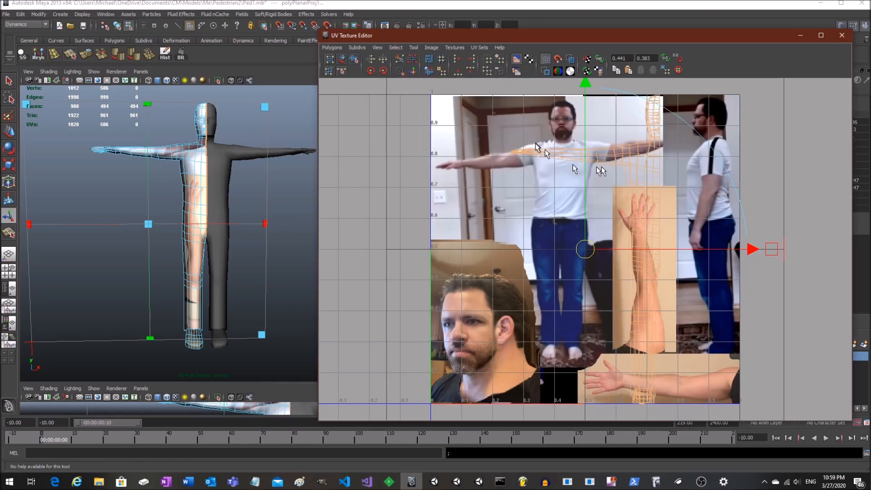
pyautogui.scroll(-1, 683, 129)
pyautogui.moveTo(735, 106); pyautogui.dragTo(682, 139)
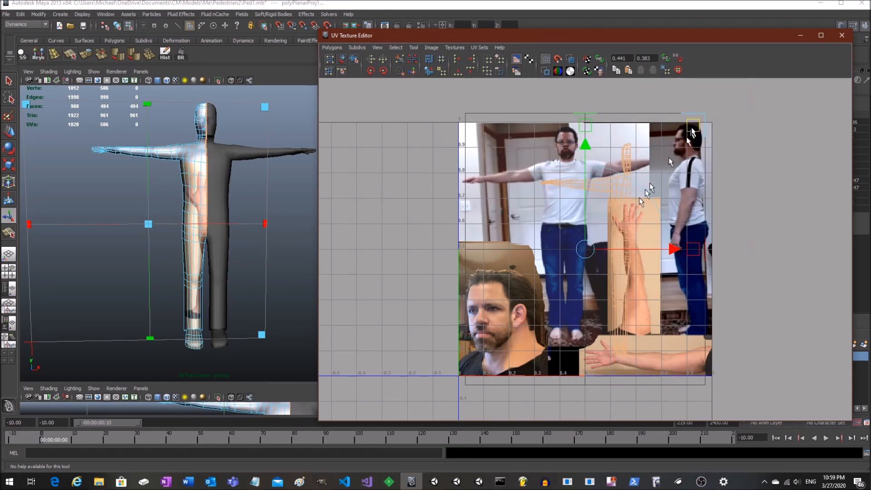
pyautogui.moveTo(585, 249); pyautogui.dragTo(520, 236)
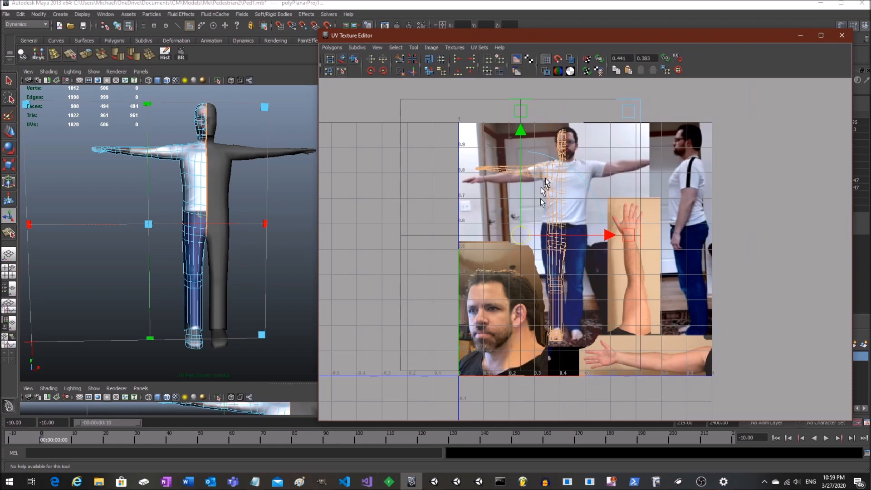
# Examine how the front photo falls on the legs, torso, arm and head of the body half
pyautogui.keyDown('alt'); pyautogui.moveTo(150, 148); pyautogui.dragTo(225, 220); pyautogui.keyUp('alt')
pyautogui.scroll(5, 226, 220)
pyautogui.scroll(-3, 231, 211)
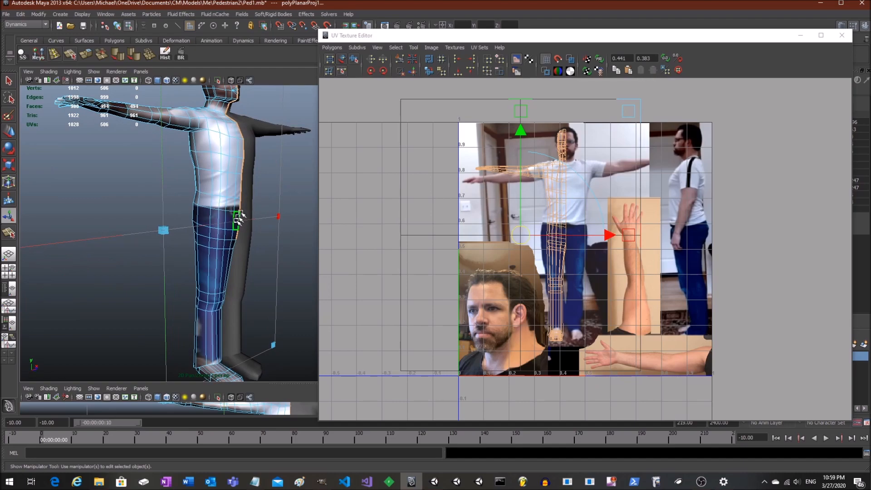
pyautogui.keyDown('alt'); pyautogui.moveTo(215, 273); pyautogui.dragTo(220, 247); pyautogui.keyUp('alt')
pyautogui.keyDown('alt'); pyautogui.moveTo(196, 172); pyautogui.dragTo(216, 248, button='middle'); pyautogui.keyUp('alt')
pyautogui.keyDown('alt'); pyautogui.moveTo(216, 248); pyautogui.dragTo(215, 246); pyautogui.keyUp('alt')
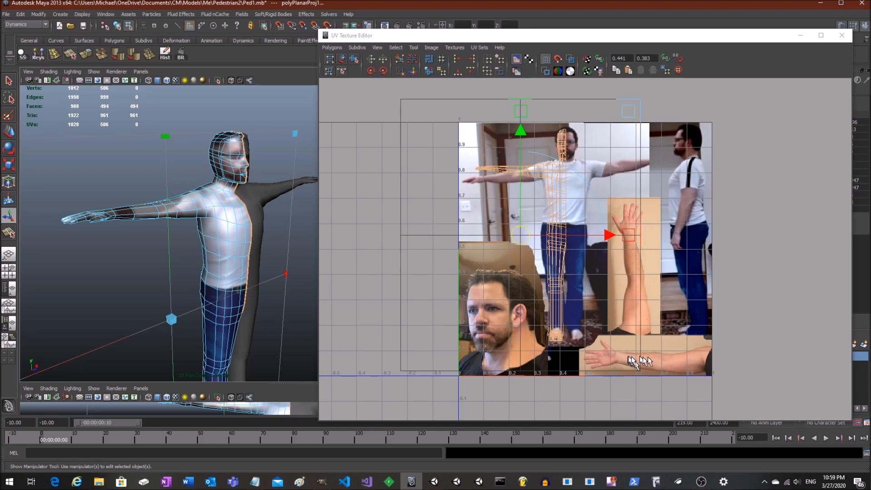
pyautogui.keyDown('alt'); pyautogui.moveTo(240, 249); pyautogui.dragTo(212, 238); pyautogui.keyUp('alt')
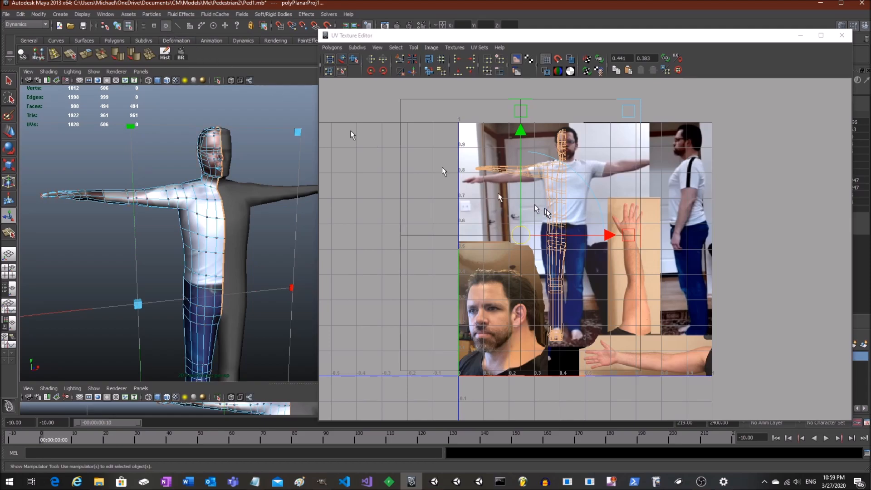
# Select the waistline row of UVs and shift it outward along the belt in the front-view photo
pyautogui.scroll(4, 499, 177)
pyautogui.click(752, 199)
pyautogui.scroll(2, 562, 204)
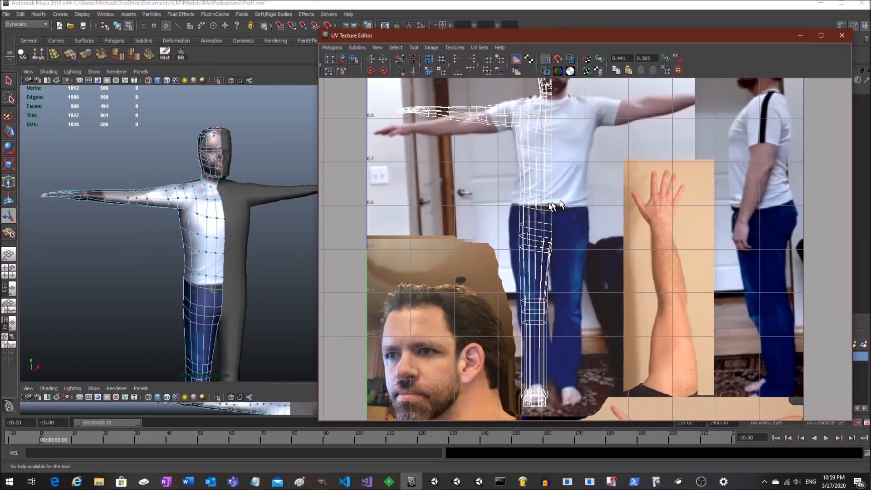
pyautogui.scroll(3, 534, 214)
pyautogui.scroll(6, 189, 293)
pyautogui.scroll(-3, 189, 293)
pyautogui.keyDown('alt'); pyautogui.moveTo(210, 307); pyautogui.dragTo(189, 198, button='middle'); pyautogui.keyUp('alt')
pyautogui.moveTo(520, 159); pyautogui.dragTo(499, 186)
pyautogui.click(8, 128)
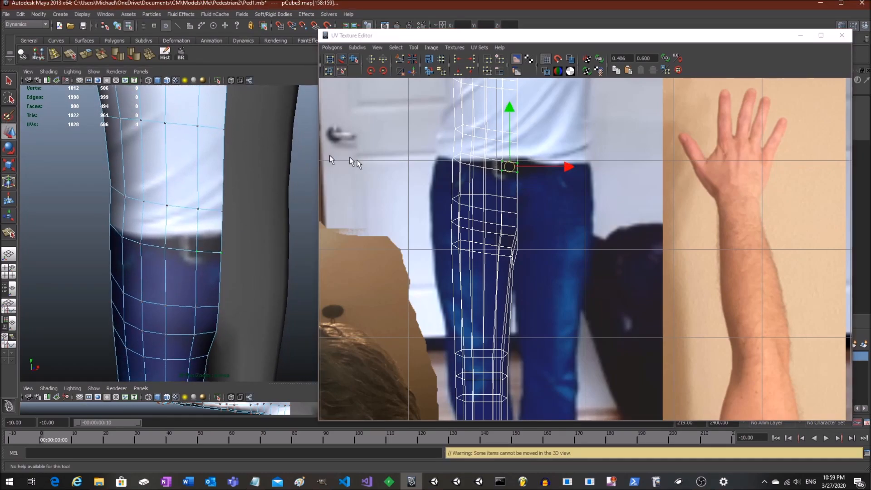
pyautogui.moveTo(525, 184); pyautogui.dragTo(533, 163)
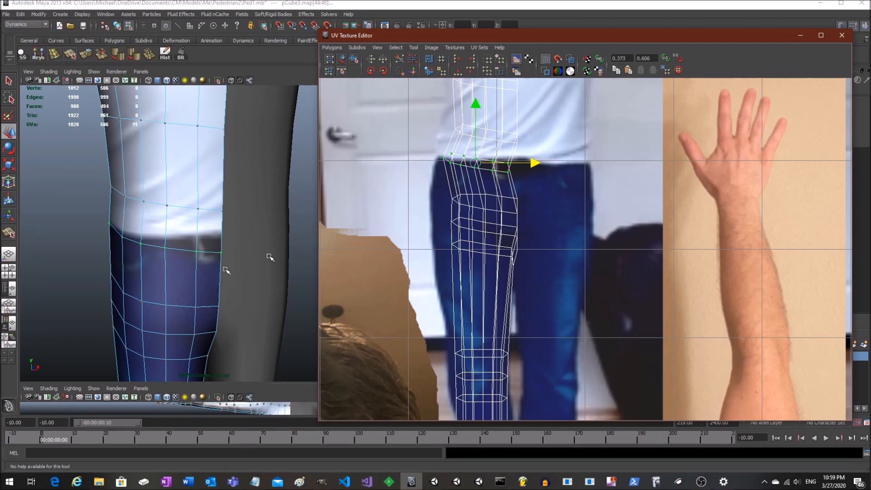
# Select the three rows of hip UVs below the waist and shift them outward over the jeans
pyautogui.moveTo(142, 246)
pyautogui.keyDown('alt'); pyautogui.mouseDown()
pyautogui.moveTo(175, 247)
pyautogui.moveTo(146, 243)
pyautogui.mouseUp(); pyautogui.keyUp('alt')
pyautogui.moveTo(430, 199); pyautogui.dragTo(545, 276)
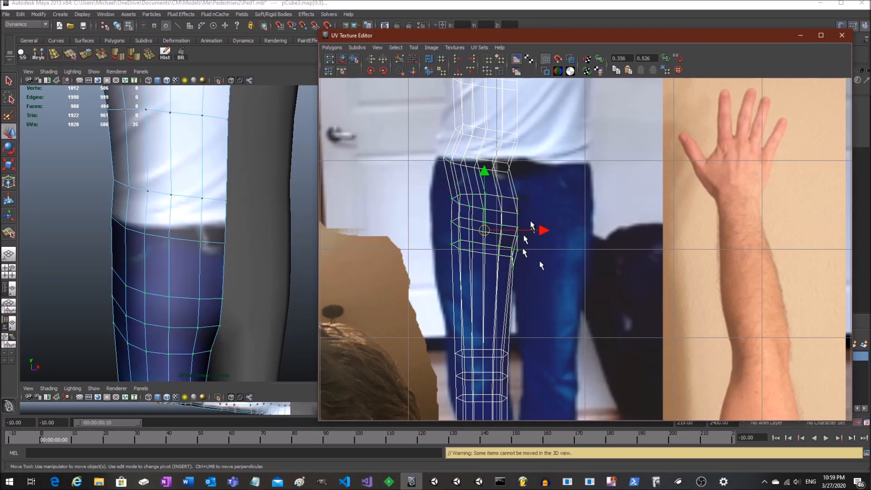
pyautogui.moveTo(539, 231); pyautogui.dragTo(530, 230)
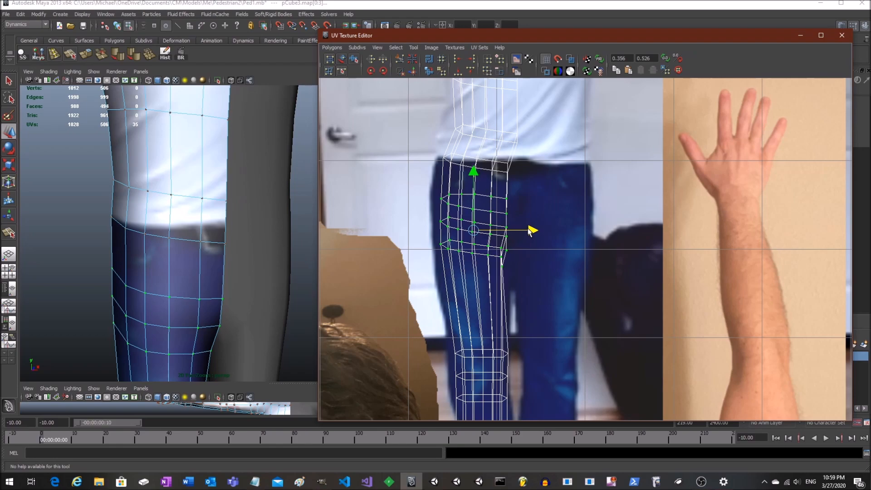
# Select the three knee rows of UVs and scale them slightly narrower to fit the trouser leg
pyautogui.keyDown('alt'); pyautogui.moveTo(539, 312); pyautogui.dragTo(516, 204, button='middle'); pyautogui.keyUp('alt')
pyautogui.moveTo(412, 230); pyautogui.dragTo(527, 313)
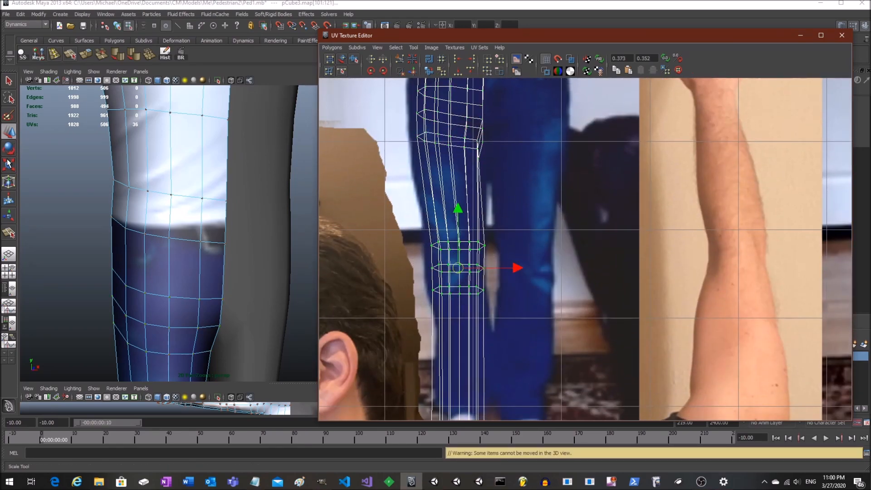
pyautogui.click(9, 165)
pyautogui.click(514, 268)
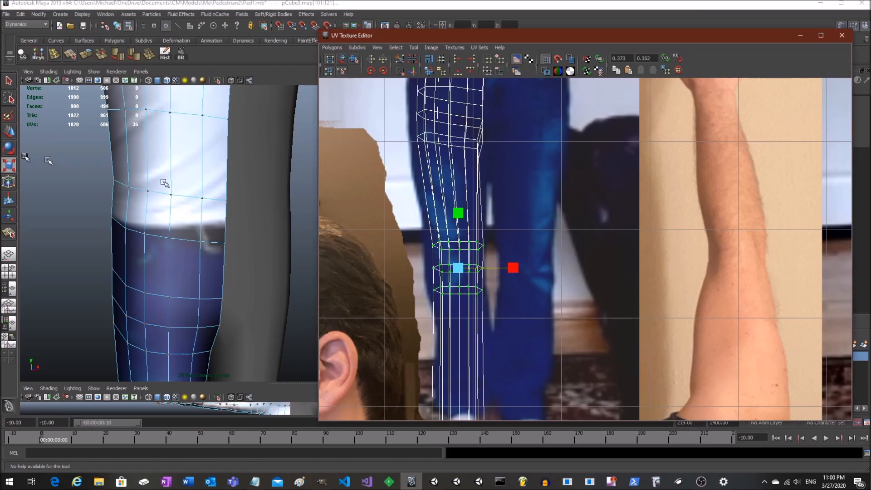
# Examine the UV fit against the photo at the lower leg and foot, then along the torso and arm
pyautogui.click(10, 131)
pyautogui.keyDown('alt'); pyautogui.moveTo(208, 245); pyautogui.dragTo(221, 86, button='middle'); pyautogui.keyUp('alt')
pyautogui.keyDown('alt'); pyautogui.moveTo(191, 278); pyautogui.dragTo(202, 150, button='middle'); pyautogui.keyUp('alt')
pyautogui.keyDown('alt'); pyautogui.moveTo(195, 262); pyautogui.dragTo(249, 93, button='middle'); pyautogui.keyUp('alt')
pyautogui.keyDown('alt'); pyautogui.moveTo(483, 353); pyautogui.dragTo(473, 251, button='middle'); pyautogui.keyUp('alt')
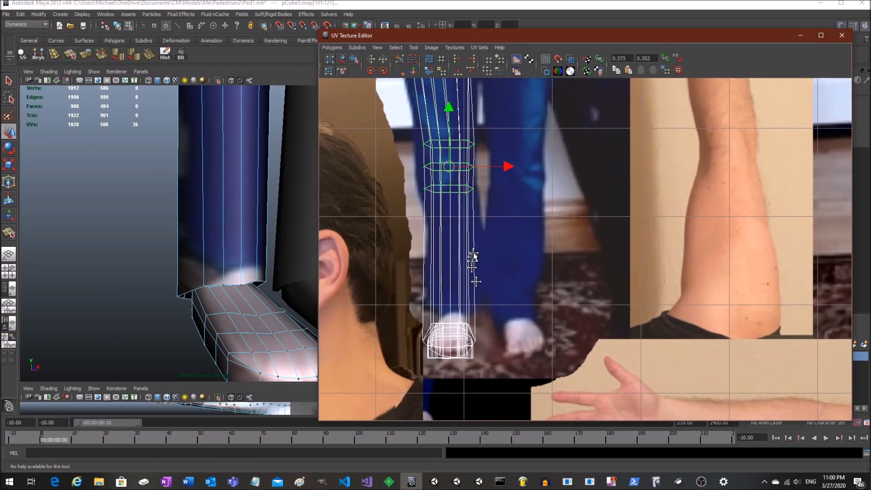
pyautogui.moveTo(413, 313); pyautogui.dragTo(486, 362)
pyautogui.scroll(-2, 371, 189)
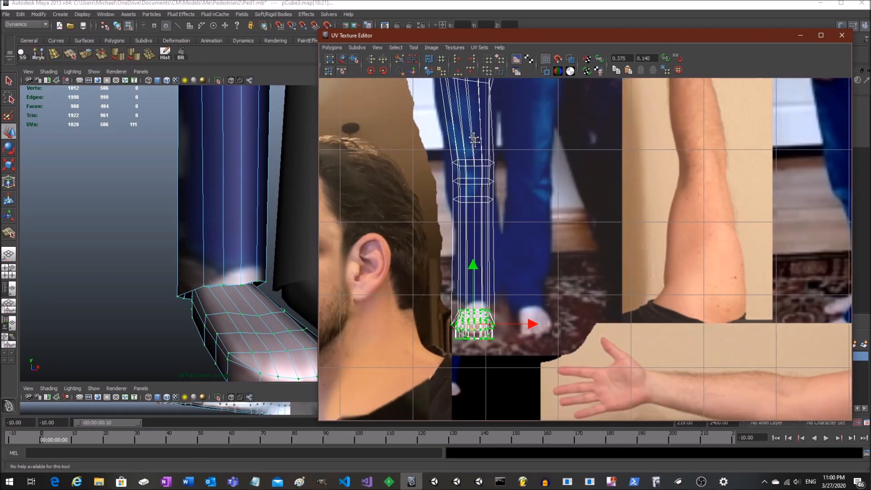
pyautogui.keyDown('alt'); pyautogui.moveTo(472, 137); pyautogui.dragTo(483, 318, button='middle'); pyautogui.keyUp('alt')
pyautogui.keyDown('alt'); pyautogui.moveTo(497, 157); pyautogui.dragTo(513, 319, button='middle'); pyautogui.keyUp('alt')
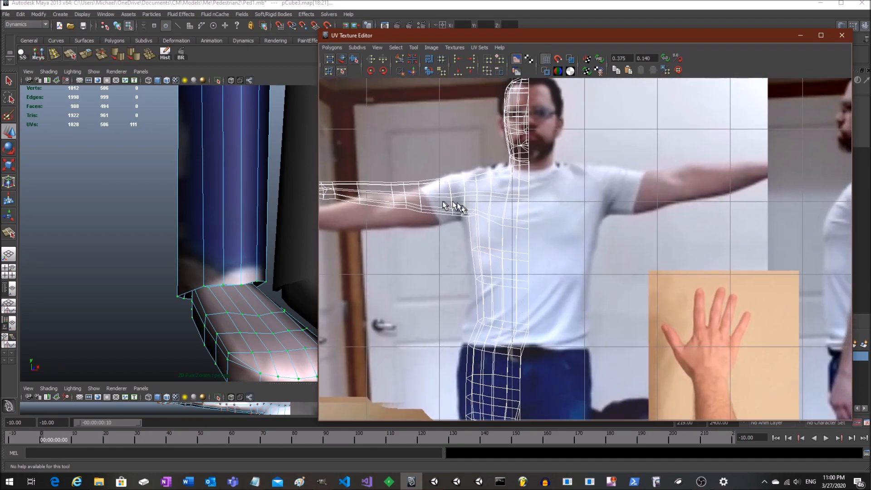
pyautogui.keyDown('alt'); pyautogui.moveTo(442, 201); pyautogui.dragTo(514, 216, button='middle'); pyautogui.keyUp('alt')
pyautogui.scroll(-5, 246, 204)
# Display the perspective view as wireframe and select the head and neck faces of the mapped body half
pyautogui.keyDown('alt'); pyautogui.moveTo(233, 155); pyautogui.dragTo(220, 316, button='middle'); pyautogui.keyUp('alt')
pyautogui.keyDown('alt'); pyautogui.moveTo(203, 128); pyautogui.dragTo(204, 249, button='middle'); pyautogui.keyUp('alt')
pyautogui.scroll(-2, 204, 249)
pyautogui.moveTo(234, 201)
pyautogui.keyDown('alt'); pyautogui.mouseDown()
pyautogui.moveTo(251, 198)
pyautogui.moveTo(251, 174)
pyautogui.moveTo(214, 131)
pyautogui.mouseUp(); pyautogui.keyUp('alt')
pyautogui.scroll(3, 246, 179)
pyautogui.press('4')
pyautogui.scroll(-3, 141, 98)
pyautogui.moveTo(147, 119); pyautogui.dragTo(220, 201)
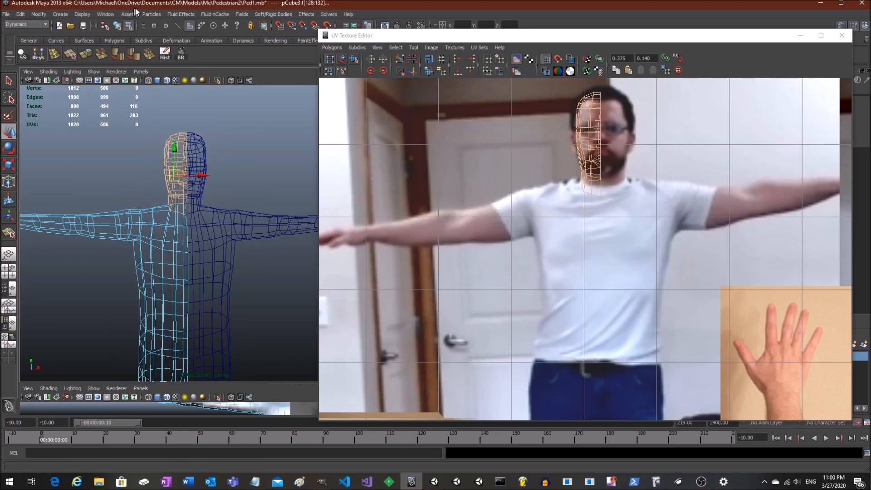
# Planar-map the selected head and neck faces from a three-quarter camera angle matching the portrait photo
pyautogui.keyDown('alt'); pyautogui.moveTo(225, 120); pyautogui.dragTo(243, 127); pyautogui.keyUp('alt')
pyautogui.moveTo(264, 169)
pyautogui.keyDown('alt'); pyautogui.mouseDown()
pyautogui.moveTo(277, 181)
pyautogui.moveTo(259, 181)
pyautogui.mouseUp(); pyautogui.keyUp('alt')
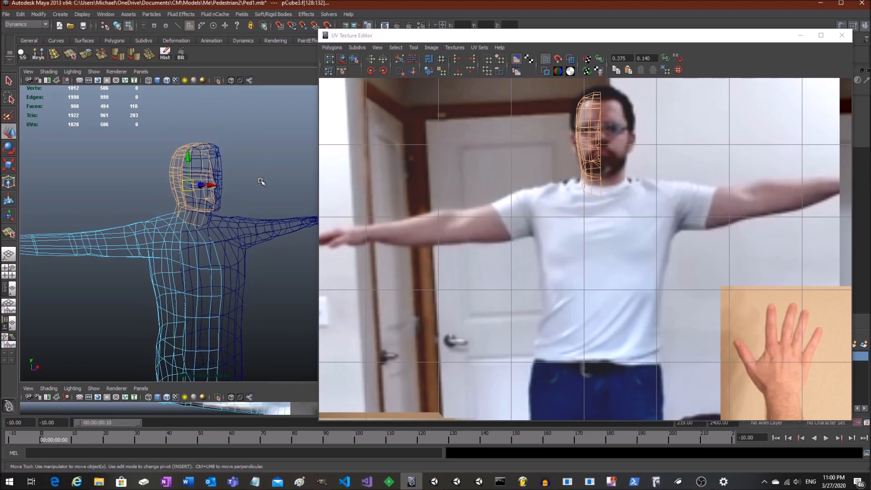
pyautogui.scroll(2, 262, 181)
pyautogui.keyDown('alt'); pyautogui.moveTo(255, 175); pyautogui.dragTo(250, 196, button='middle'); pyautogui.keyUp('alt')
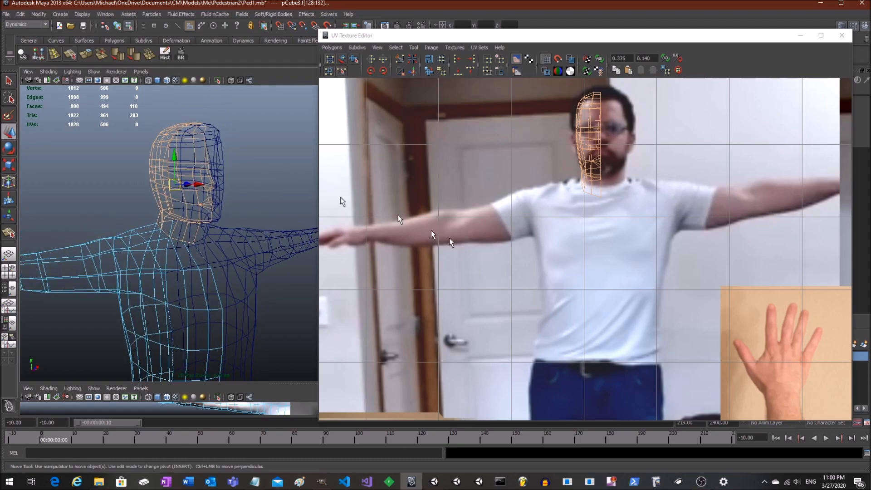
pyautogui.scroll(-3, 477, 252)
pyautogui.keyDown('alt'); pyautogui.moveTo(503, 334); pyautogui.dragTo(549, 140, button='middle'); pyautogui.keyUp('alt')
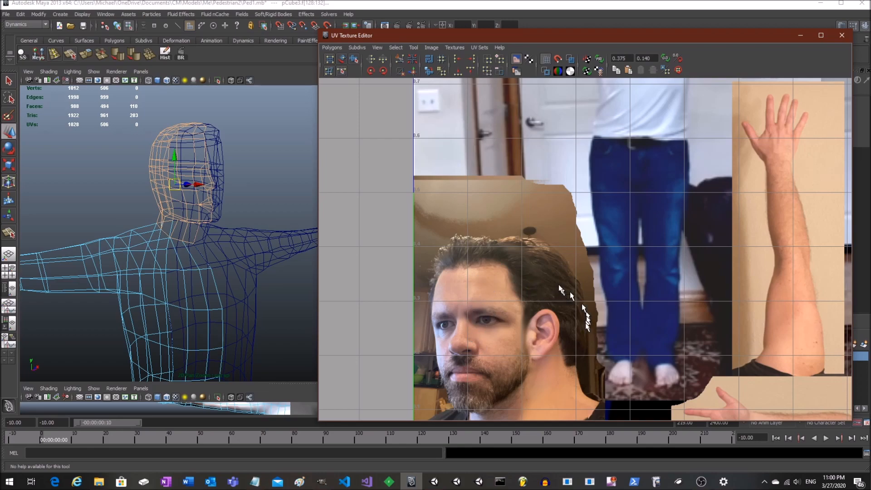
pyautogui.keyDown('alt'); pyautogui.moveTo(190, 199); pyautogui.dragTo(237, 187); pyautogui.keyUp('alt')
pyautogui.scroll(3, 246, 180)
pyautogui.keyDown('alt'); pyautogui.moveTo(258, 153); pyautogui.dragTo(250, 171, button='middle'); pyautogui.keyUp('alt')
pyautogui.scroll(-2, 253, 182)
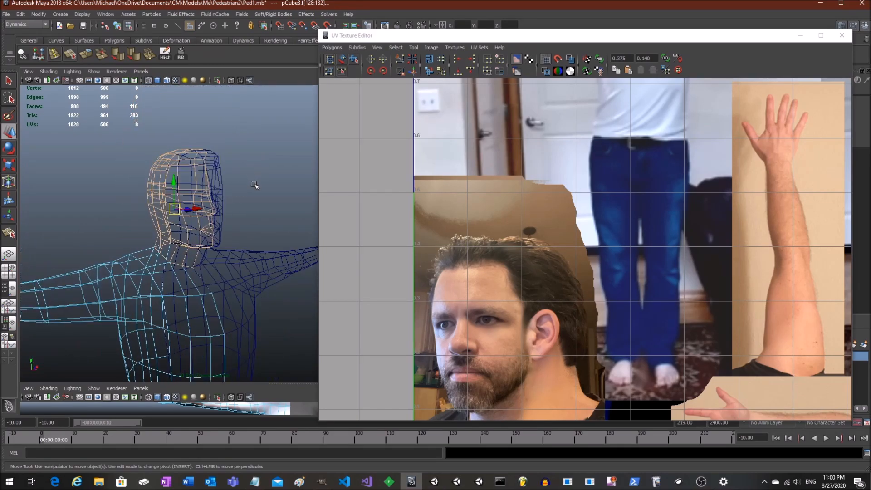
pyautogui.scroll(2, 245, 201)
pyautogui.keyDown('alt'); pyautogui.moveTo(242, 200); pyautogui.dragTo(261, 205); pyautogui.keyUp('alt')
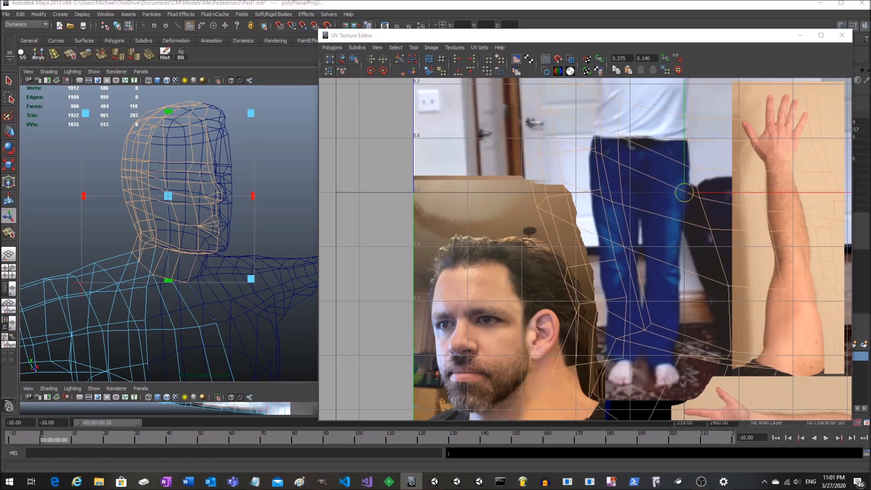
# Scale down the head's planar projection and place it over the face in the portrait photo
pyautogui.scroll(-6, 667, 269)
pyautogui.moveTo(711, 134); pyautogui.dragTo(653, 206)
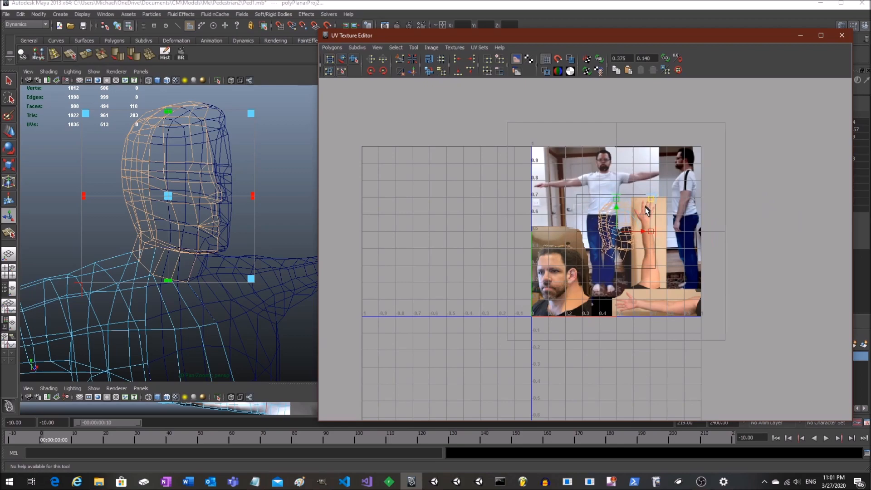
pyautogui.moveTo(617, 234); pyautogui.dragTo(559, 275)
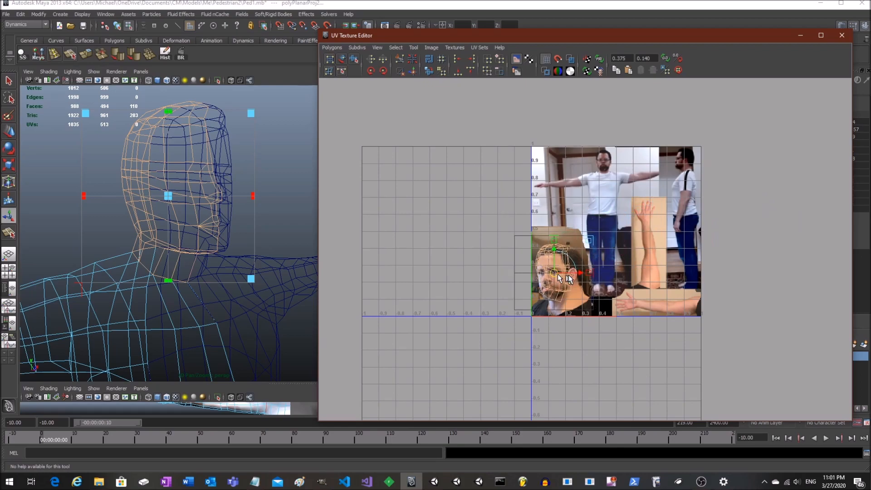
pyautogui.scroll(2, 558, 274)
pyautogui.moveTo(586, 239); pyautogui.dragTo(578, 244)
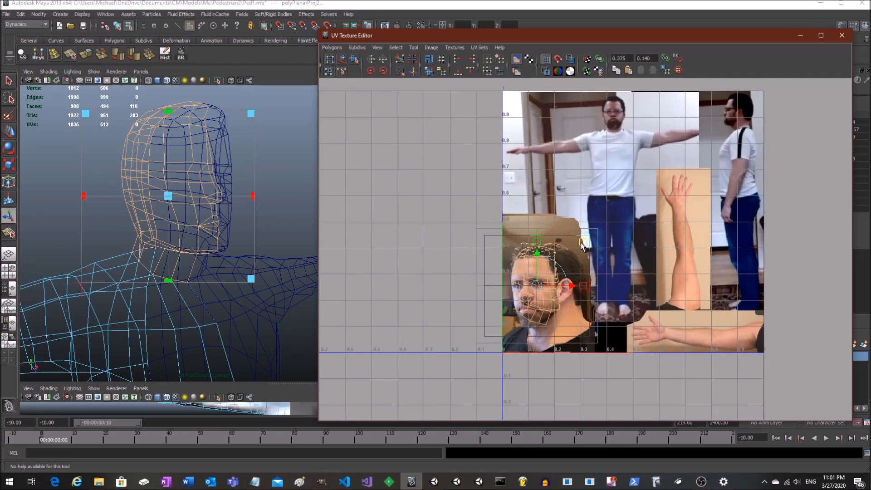
# Flip the head UVs horizontally to match the portrait's direction and display the head textured in the perspective view
pyautogui.click(371, 69)
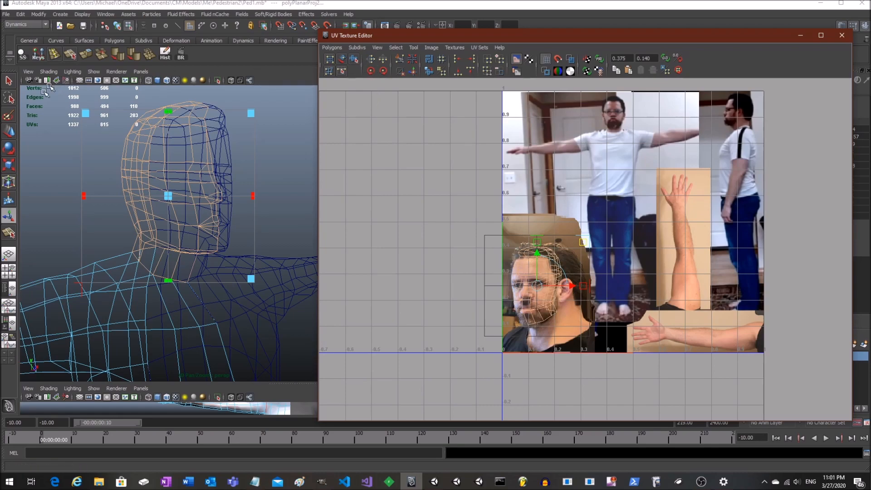
pyautogui.click(9, 132)
pyautogui.press('f')
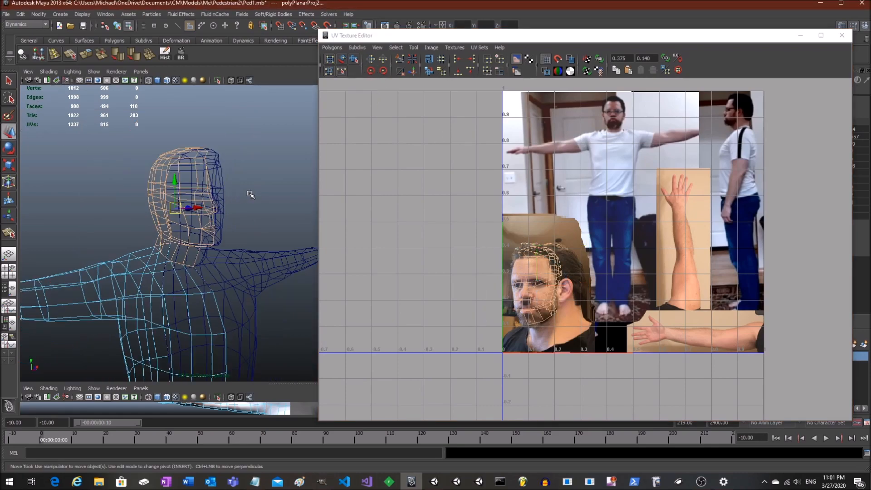
pyautogui.press('6')
pyautogui.scroll(7, 251, 194)
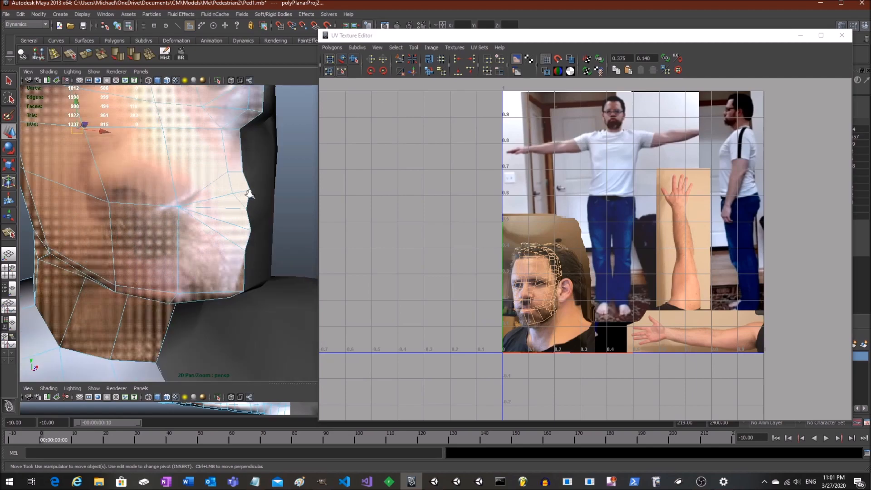
# Select all head and neck UVs and shift the shell toward the ear side of the portrait photo
pyautogui.scroll(-3, 250, 194)
pyautogui.scroll(1, 521, 278)
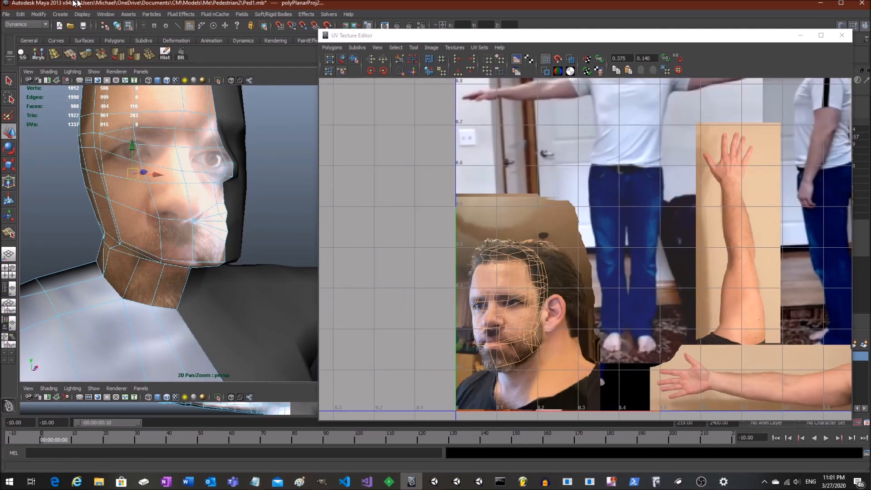
pyautogui.click(166, 25)
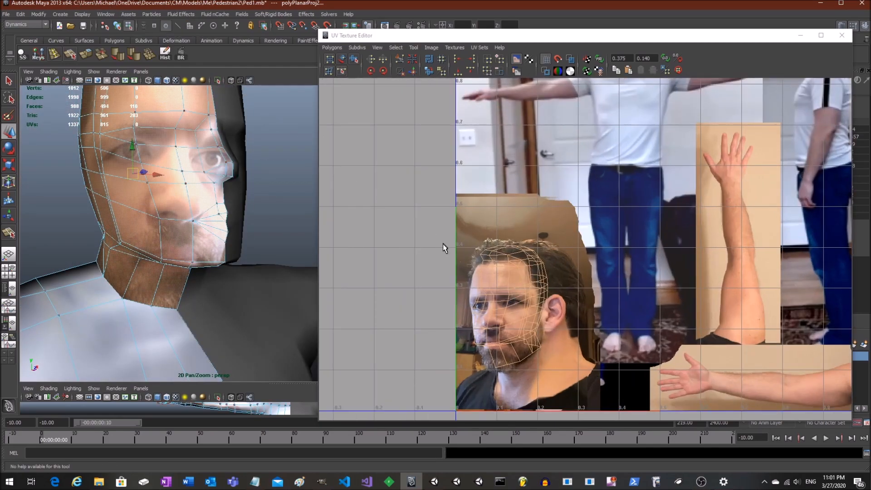
pyautogui.moveTo(438, 231); pyautogui.dragTo(494, 273)
pyautogui.moveTo(546, 384); pyautogui.dragTo(546, 385)
pyautogui.keyDown('alt'); pyautogui.moveTo(522, 309); pyautogui.dragTo(507, 242, button='middle'); pyautogui.keyUp('alt')
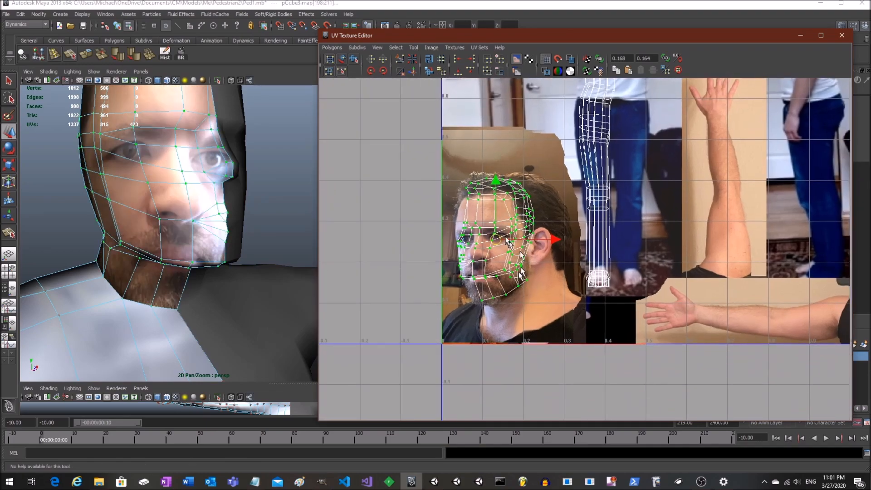
pyautogui.moveTo(497, 241); pyautogui.dragTo(511, 254)
pyautogui.scroll(-4, 244, 193)
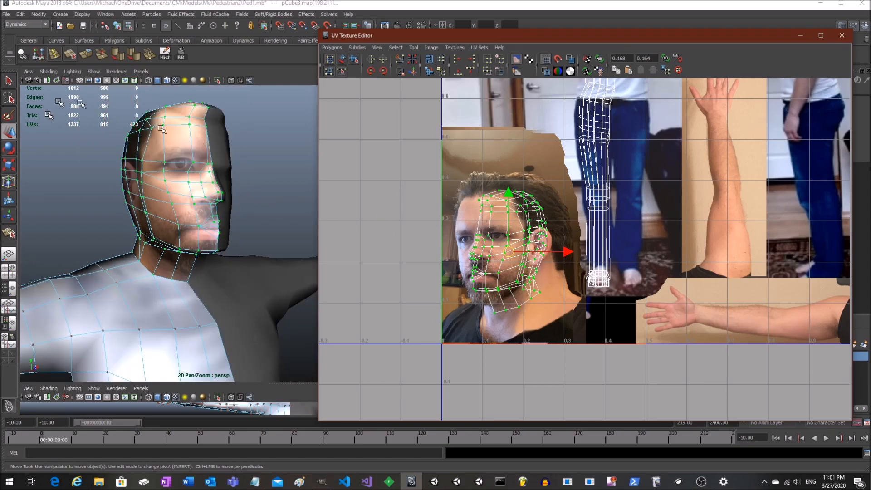
# Stretch the head UVs vertically and raise them to fit the height of the face in the portrait photo
pyautogui.click(11, 161)
pyautogui.moveTo(510, 196); pyautogui.dragTo(509, 185)
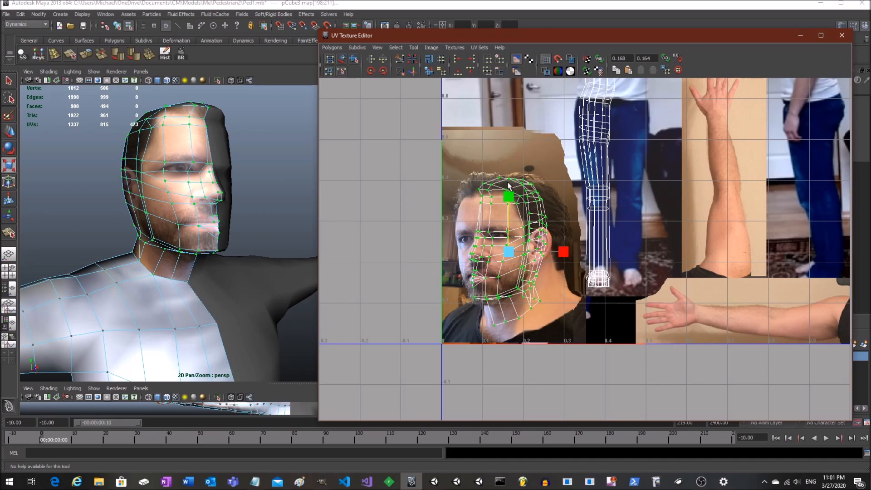
pyautogui.click(9, 130)
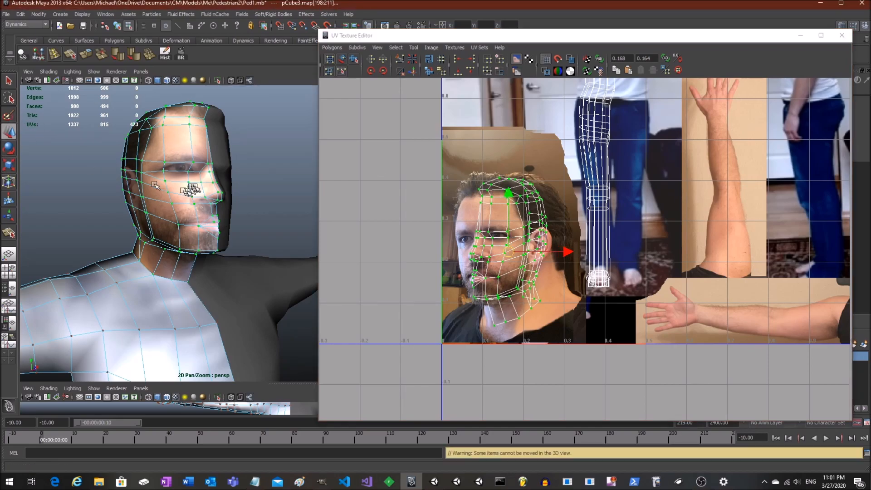
pyautogui.moveTo(510, 196); pyautogui.dragTo(508, 190)
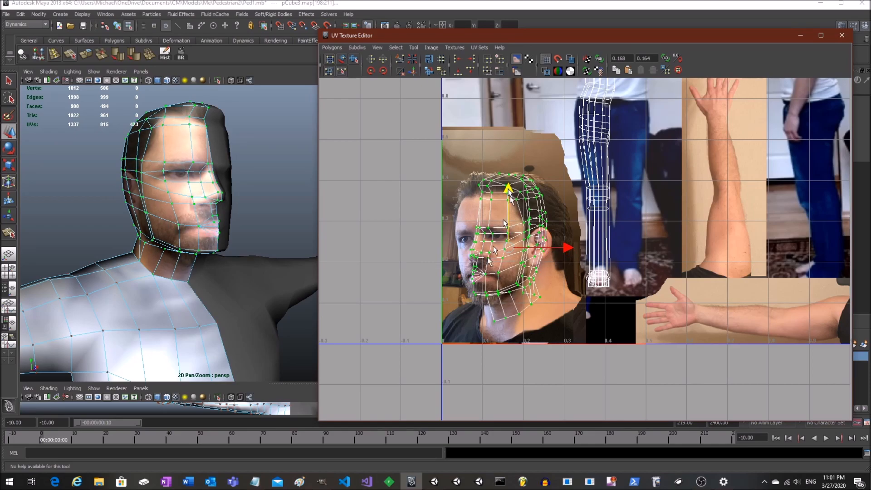
# Move the mouth and cheek UVs onto the lips and cheek of the portrait, and lower the jawline UVs to the beard's edge
pyautogui.scroll(2, 482, 273)
pyautogui.keyDown('alt'); pyautogui.moveTo(477, 278); pyautogui.dragTo(513, 259, button='middle'); pyautogui.keyUp('alt')
pyautogui.scroll(2, 506, 259)
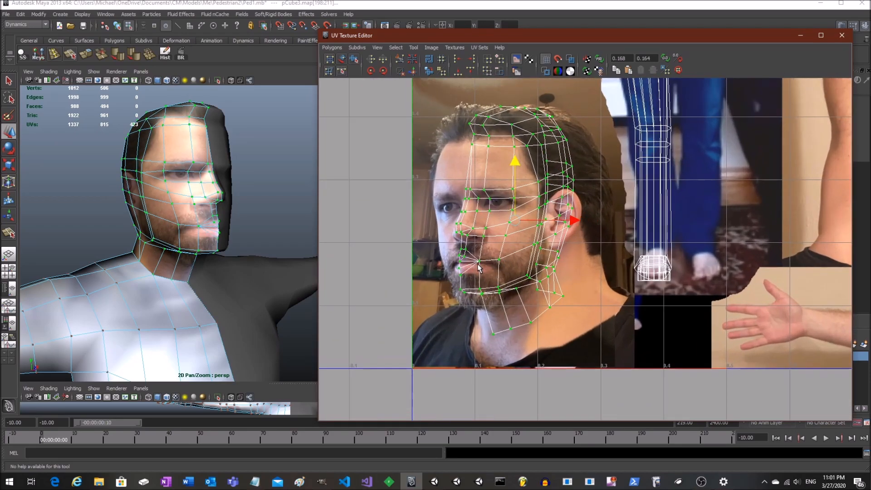
pyautogui.scroll(2, 479, 268)
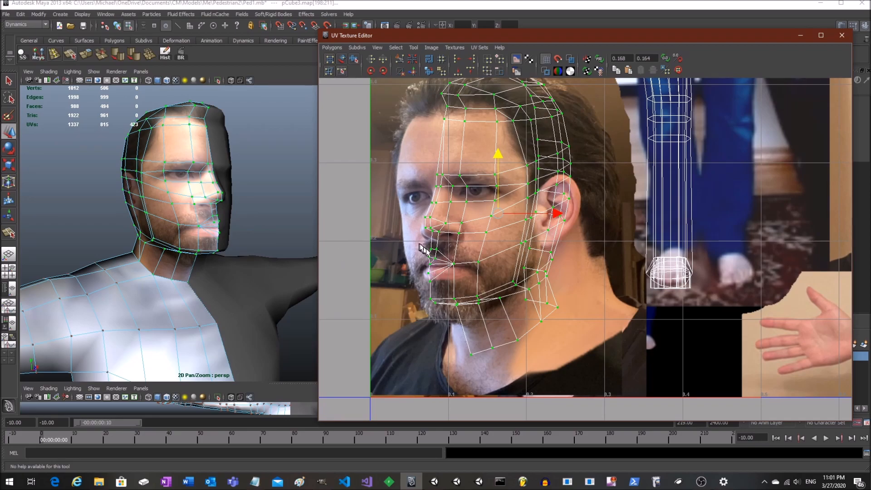
pyautogui.moveTo(453, 285); pyautogui.dragTo(455, 285)
pyautogui.scroll(1, 438, 243)
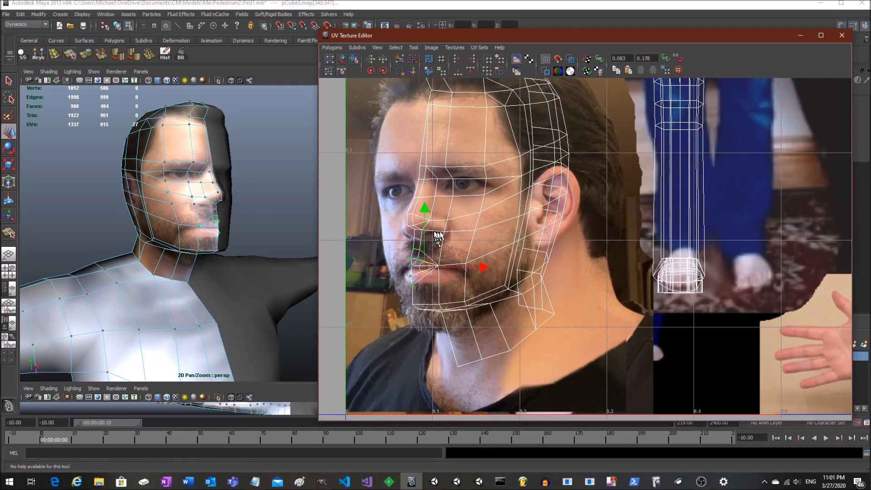
pyautogui.keyDown('alt'); pyautogui.moveTo(441, 232); pyautogui.dragTo(469, 236, button='middle'); pyautogui.keyUp('alt')
pyautogui.moveTo(455, 271); pyautogui.dragTo(504, 236)
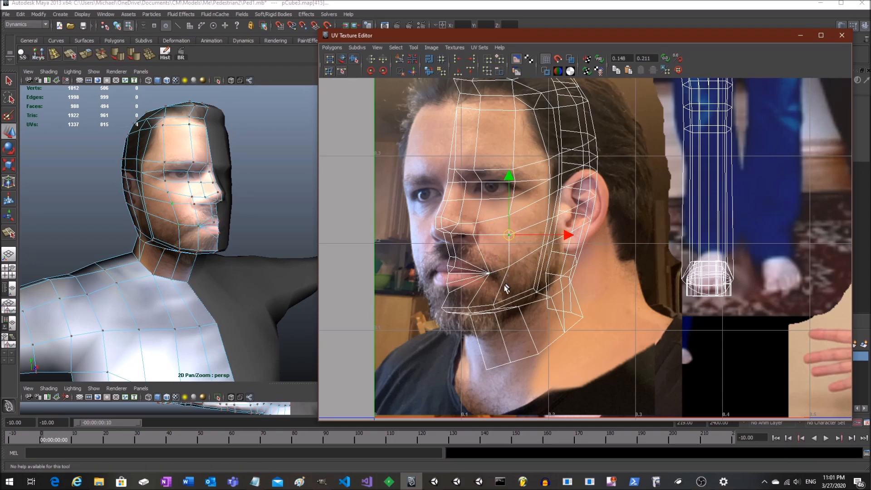
pyautogui.moveTo(429, 303); pyautogui.dragTo(489, 332)
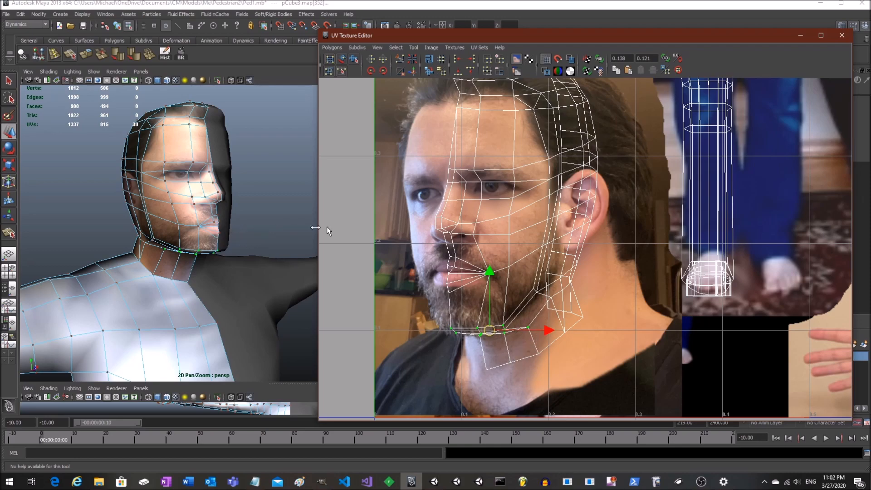
# Align the UVs of the nose, nostril and adjoining cheek with the nose in the portrait photo
pyautogui.moveTo(487, 245); pyautogui.dragTo(488, 245)
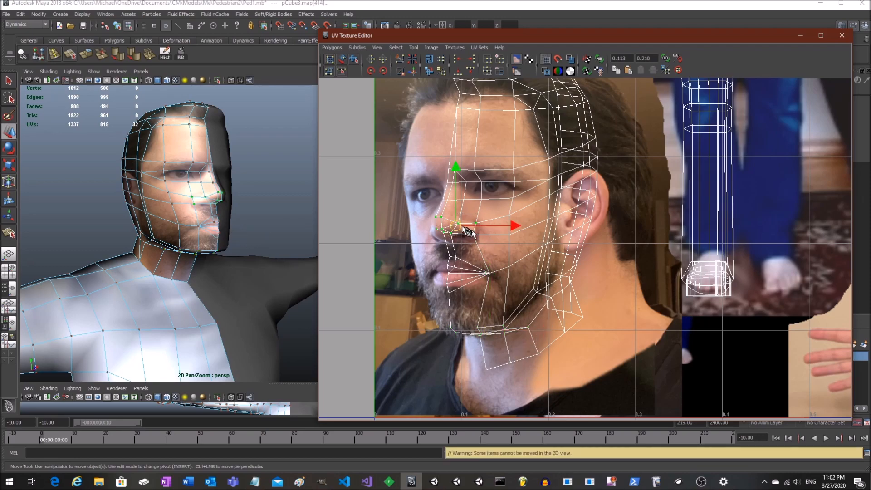
pyautogui.moveTo(457, 175); pyautogui.dragTo(456, 178)
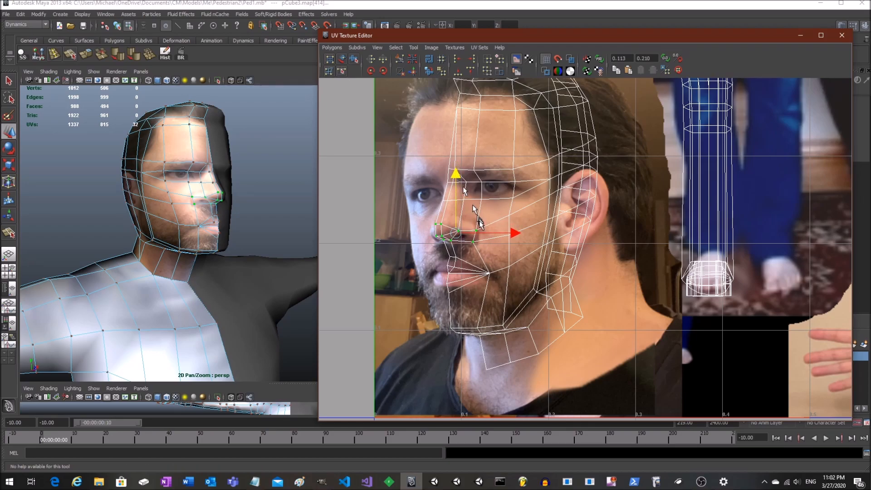
pyautogui.moveTo(470, 227)
pyautogui.mouseDown()
pyautogui.moveTo(500, 245)
pyautogui.moveTo(514, 240)
pyautogui.moveTo(472, 243)
pyautogui.moveTo(485, 235)
pyautogui.mouseUp()
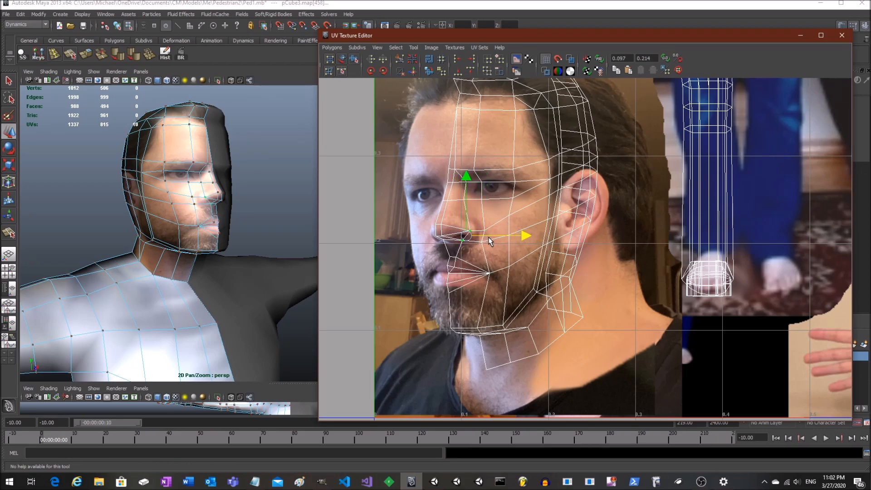
pyautogui.scroll(3, 457, 279)
pyautogui.keyDown('alt'); pyautogui.moveTo(421, 265); pyautogui.dragTo(444, 242, button='middle'); pyautogui.keyUp('alt')
pyautogui.moveTo(435, 251); pyautogui.dragTo(434, 243)
pyautogui.moveTo(457, 195); pyautogui.dragTo(496, 207)
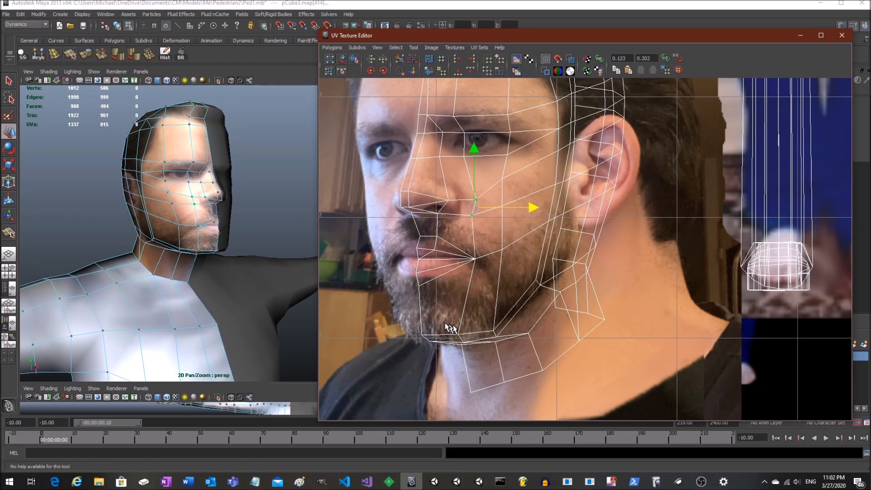
pyautogui.moveTo(458, 335); pyautogui.dragTo(459, 335)
# Return the mapped half to object mode and examine the textured head and body
pyautogui.scroll(-8, 242, 256)
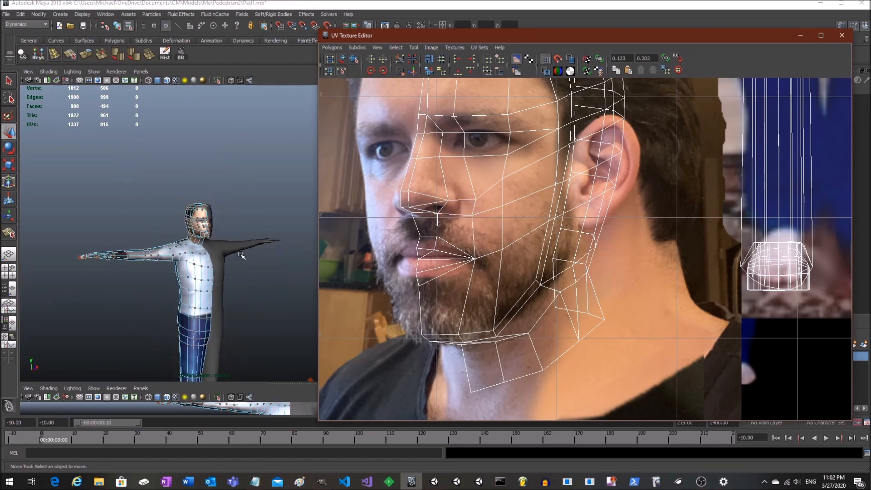
pyautogui.press('F8')
pyautogui.click(241, 255)
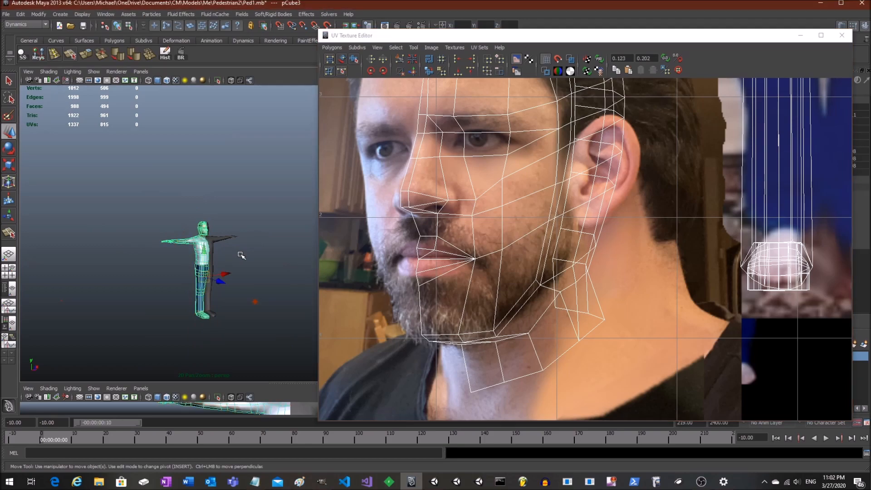
pyautogui.keyDown('alt'); pyautogui.moveTo(241, 255); pyautogui.dragTo(194, 250); pyautogui.keyUp('alt')
pyautogui.scroll(-3, 248, 253)
pyautogui.scroll(3, 227, 262)
pyautogui.scroll(-2, 226, 262)
pyautogui.click(195, 251)
pyautogui.press('f')
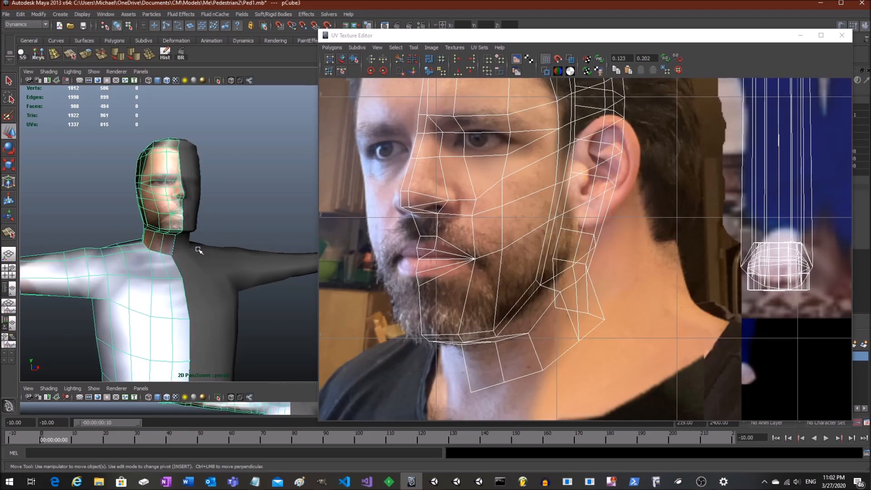
# Select the forearm and hand faces of the mapped body half
pyautogui.keyDown('alt'); pyautogui.moveTo(235, 228); pyautogui.dragTo(204, 242); pyautogui.keyUp('alt')
pyautogui.moveTo(204, 242); pyautogui.dragTo(217, 242, button='right')
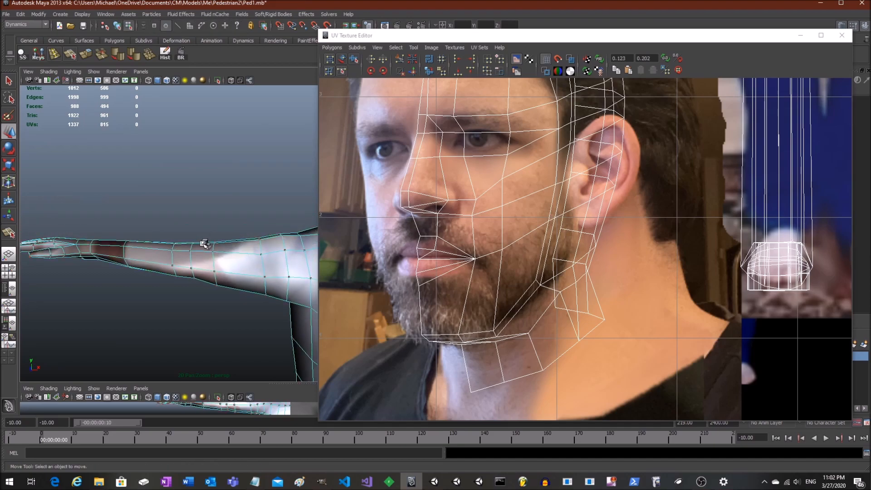
pyautogui.scroll(-4, 203, 243)
pyautogui.click(161, 27)
pyautogui.moveTo(92, 202); pyautogui.dragTo(224, 274)
pyautogui.moveTo(58, 174); pyautogui.dragTo(236, 293)
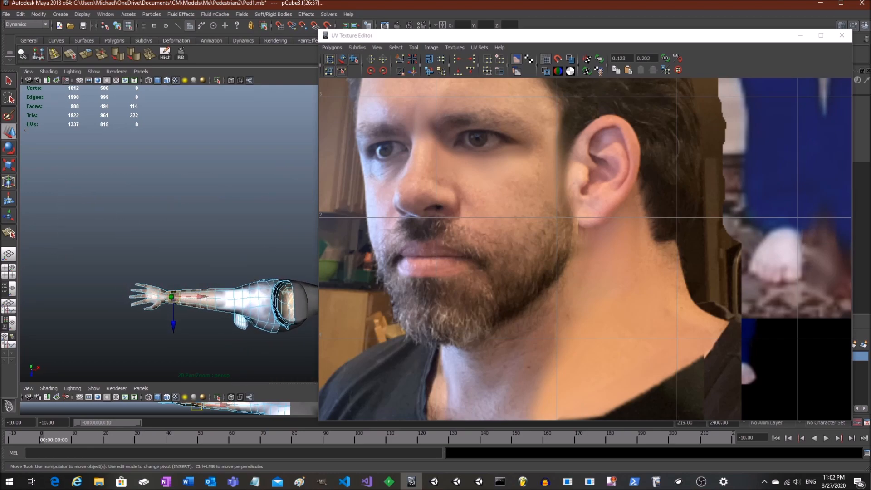
# Planar-map the selected forearm and hand faces and scale down their projection
pyautogui.scroll(-8, 549, 233)
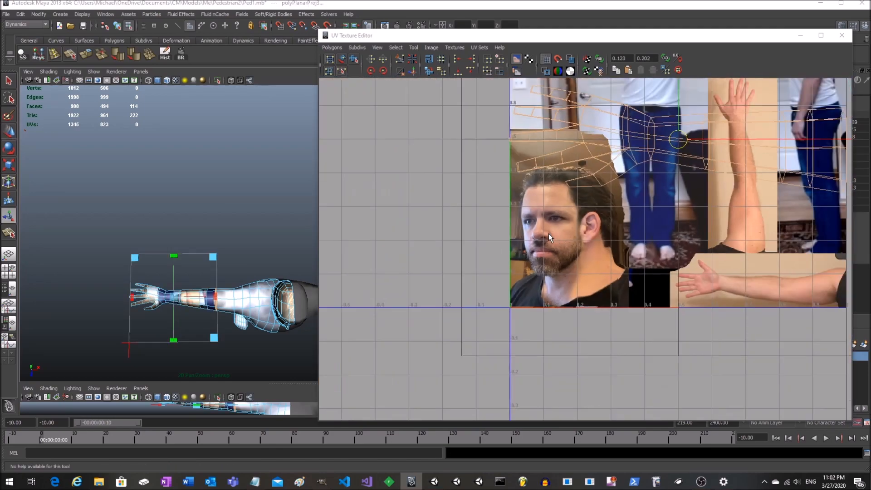
pyautogui.keyDown('alt'); pyautogui.moveTo(654, 192); pyautogui.dragTo(593, 229, button='middle'); pyautogui.keyUp('alt')
pyautogui.moveTo(716, 88); pyautogui.dragTo(647, 162)
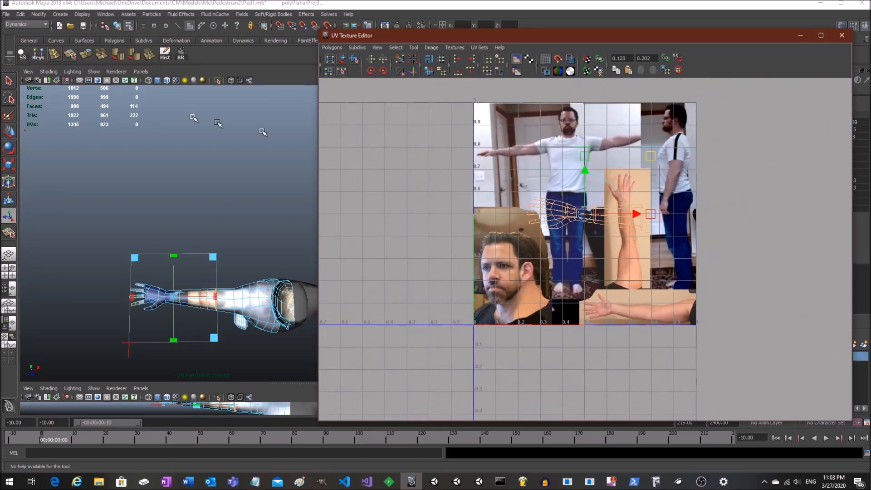
# Rotate the forearm and hand UVs clockwise in two 45-degree turns and place them over the upright arm photo
pyautogui.click(380, 73)
pyautogui.click(381, 73)
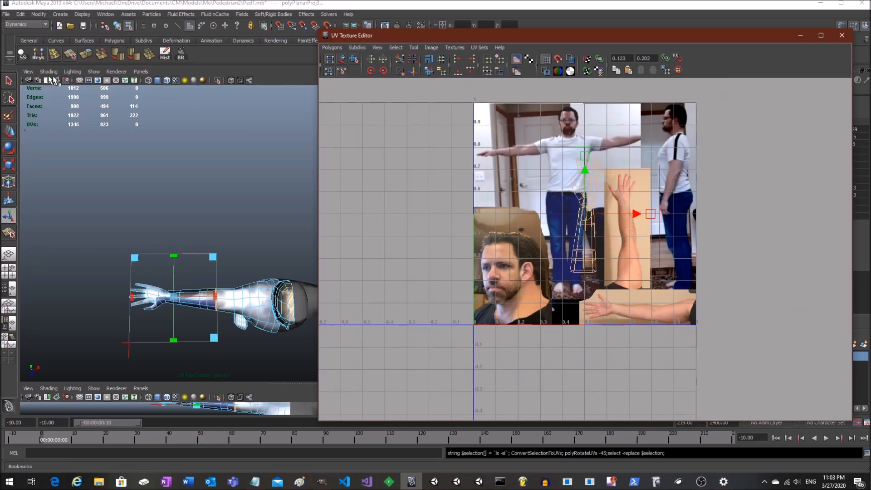
pyautogui.click(165, 26)
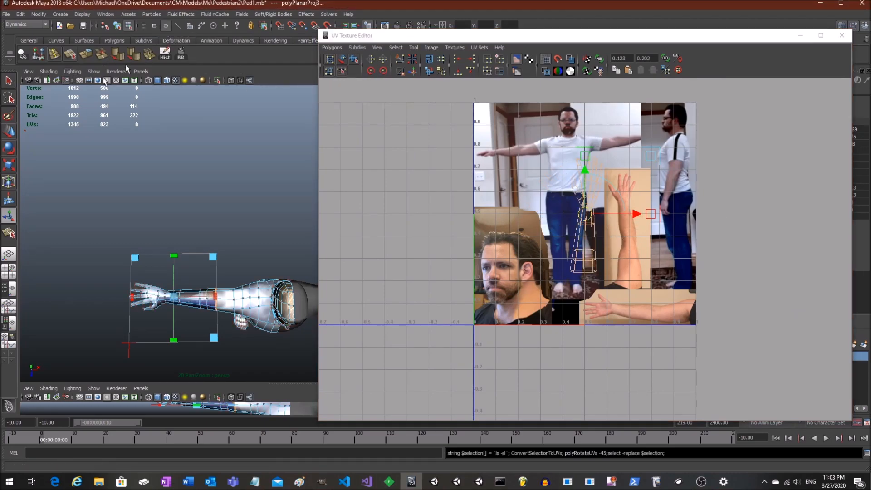
pyautogui.click(9, 131)
pyautogui.moveTo(544, 147); pyautogui.dragTo(623, 297)
pyautogui.moveTo(587, 215); pyautogui.dragTo(650, 194)
pyautogui.scroll(4, 648, 208)
pyautogui.click(7, 168)
pyautogui.click(10, 132)
# Examine the texture on the forearm and hand and how it sits on the whole character
pyautogui.scroll(3, 181, 254)
pyautogui.keyDown('alt'); pyautogui.moveTo(182, 254); pyautogui.dragTo(236, 185); pyautogui.keyUp('alt')
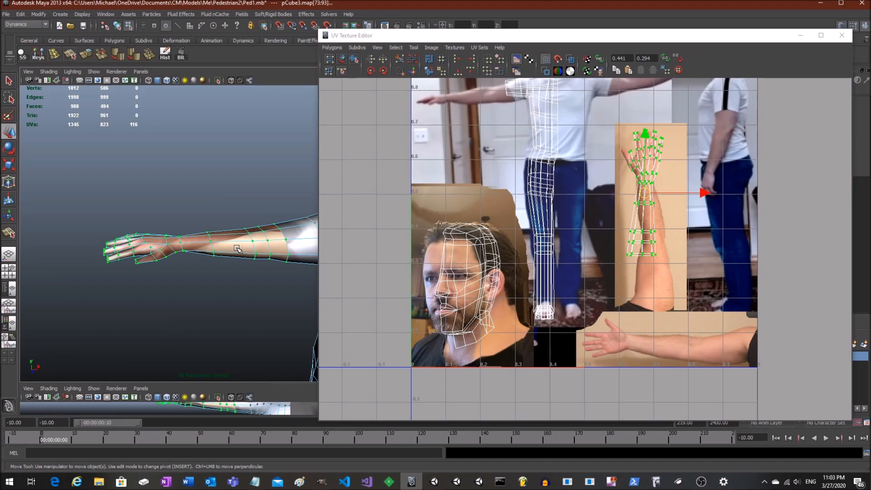
pyautogui.scroll(-2, 236, 248)
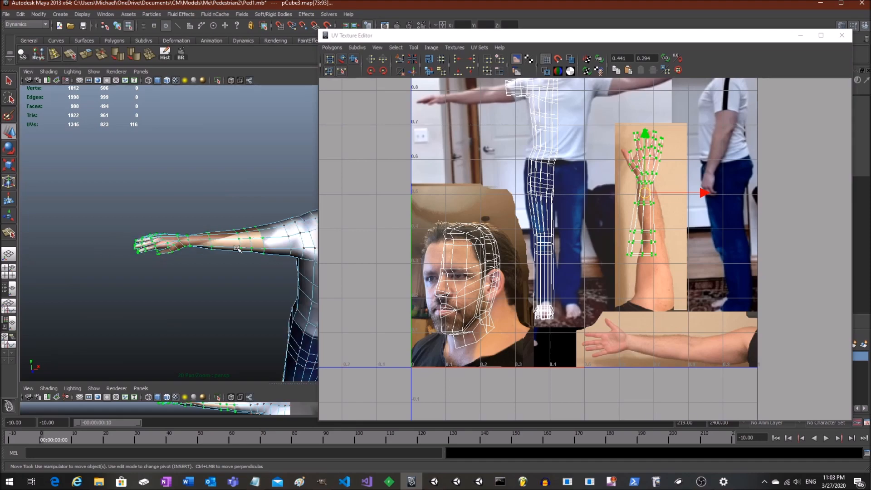
pyautogui.scroll(-2, 236, 249)
pyautogui.keyDown('alt'); pyautogui.moveTo(275, 235); pyautogui.dragTo(205, 229, button='middle'); pyautogui.keyUp('alt')
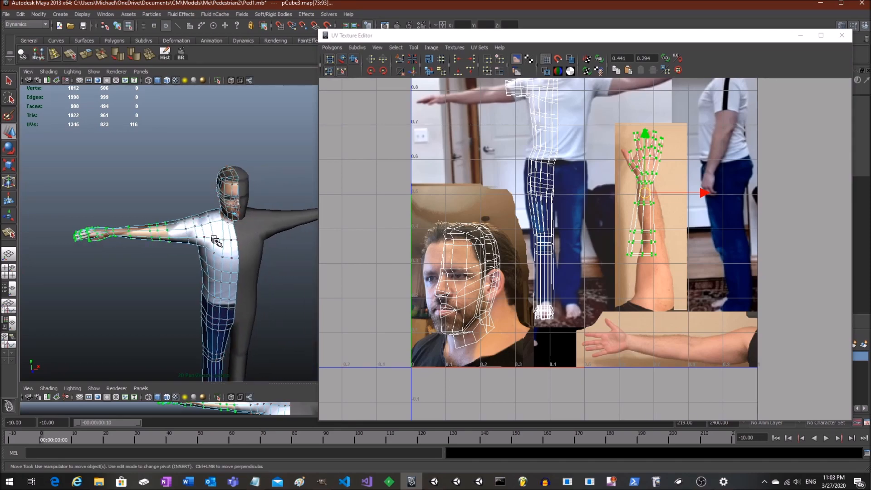
pyautogui.keyDown('alt'); pyautogui.moveTo(233, 242); pyautogui.dragTo(253, 204); pyautogui.keyUp('alt')
pyautogui.keyDown('alt'); pyautogui.moveTo(252, 202); pyautogui.dragTo(218, 251, button='middle'); pyautogui.keyUp('alt')
# Select the UVs along the forehead's hairline and raise them toward the hair in the portrait photo
pyautogui.scroll(5, 220, 251)
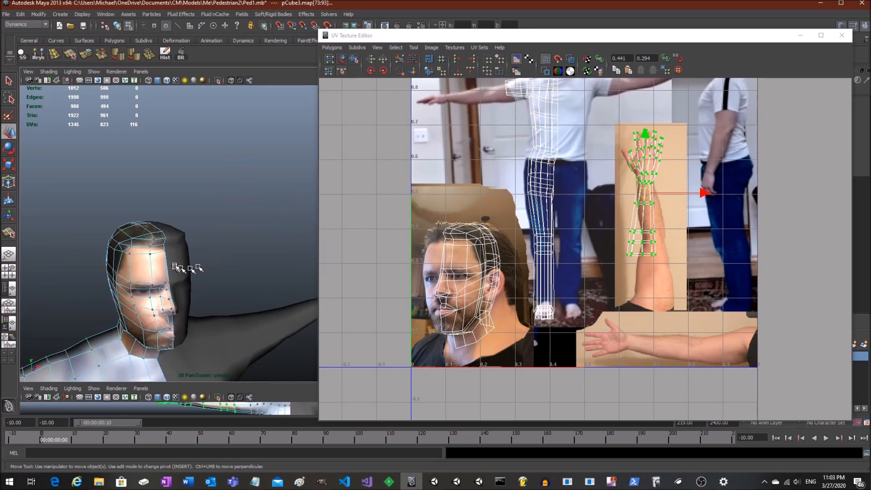
pyautogui.scroll(10, 212, 262)
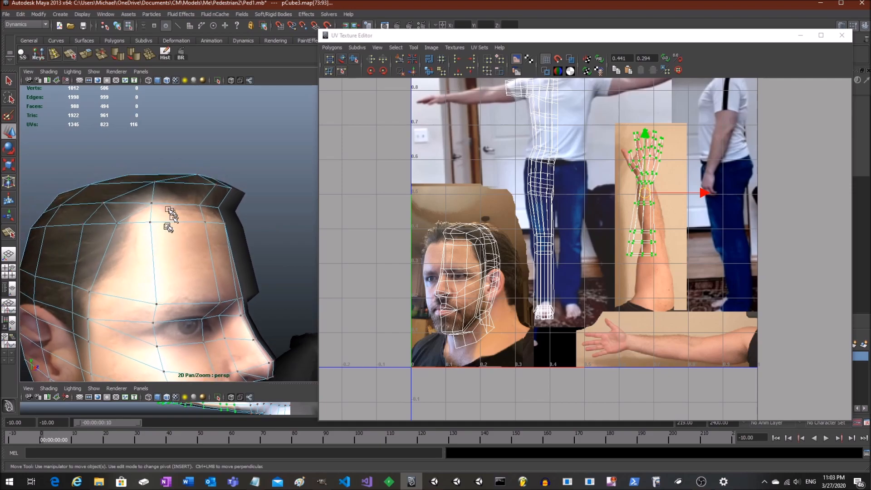
pyautogui.moveTo(147, 200); pyautogui.dragTo(251, 235)
pyautogui.scroll(2, 430, 261)
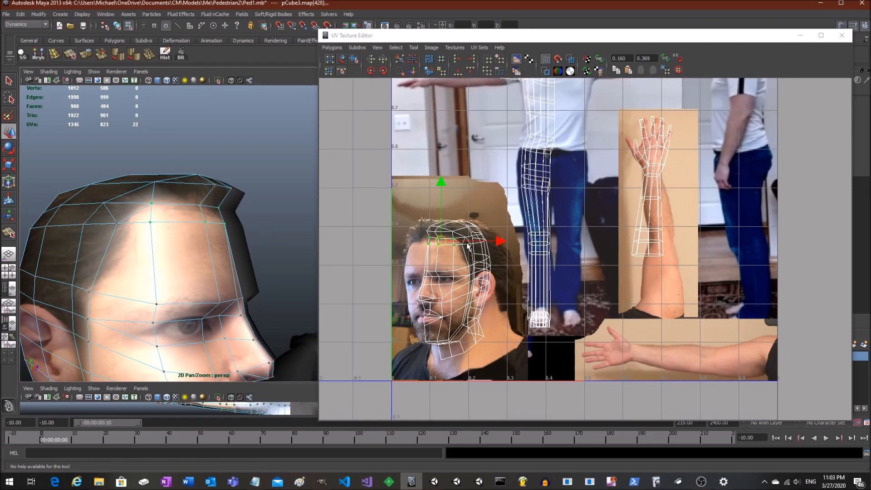
pyautogui.keyDown('alt'); pyautogui.moveTo(430, 262); pyautogui.dragTo(475, 259, button='middle'); pyautogui.keyUp('alt')
pyautogui.scroll(-1, 476, 260)
pyautogui.moveTo(481, 182); pyautogui.dragTo(481, 179)
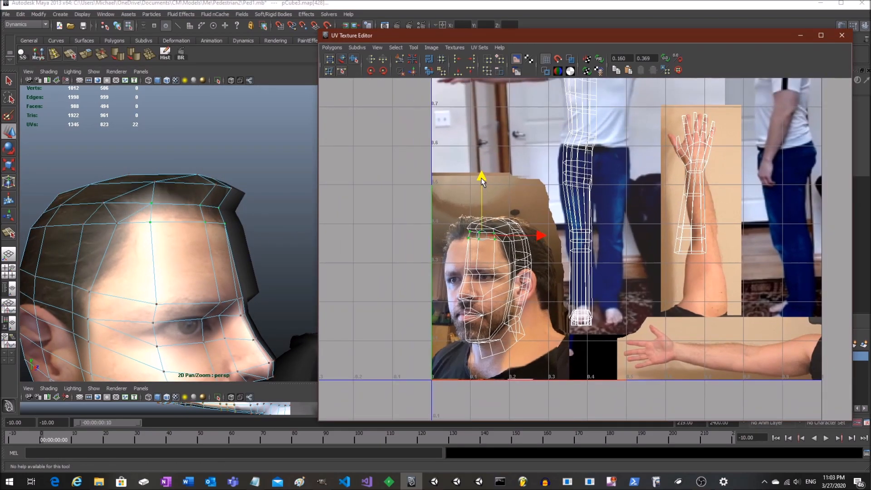
pyautogui.scroll(-8, 207, 226)
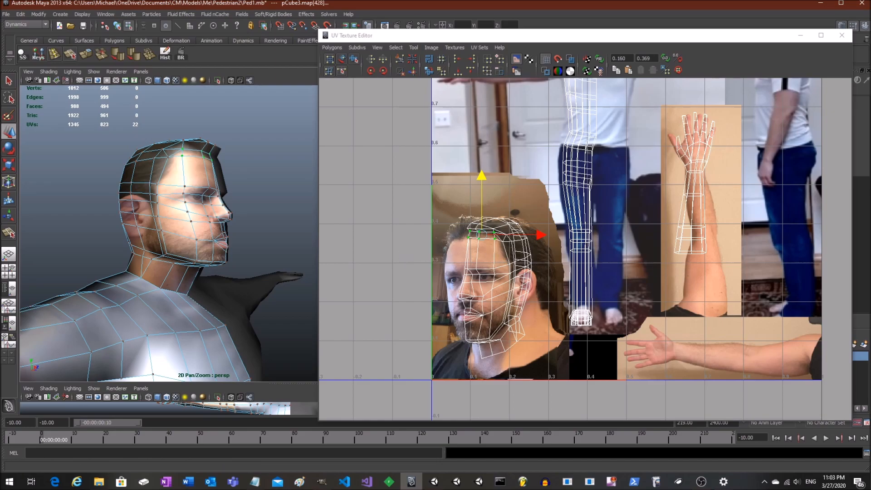
# Fit the thumb and wrist UVs of the hand's back and palm to the two arm photos
pyautogui.moveTo(385, 245); pyautogui.dragTo(537, 285)
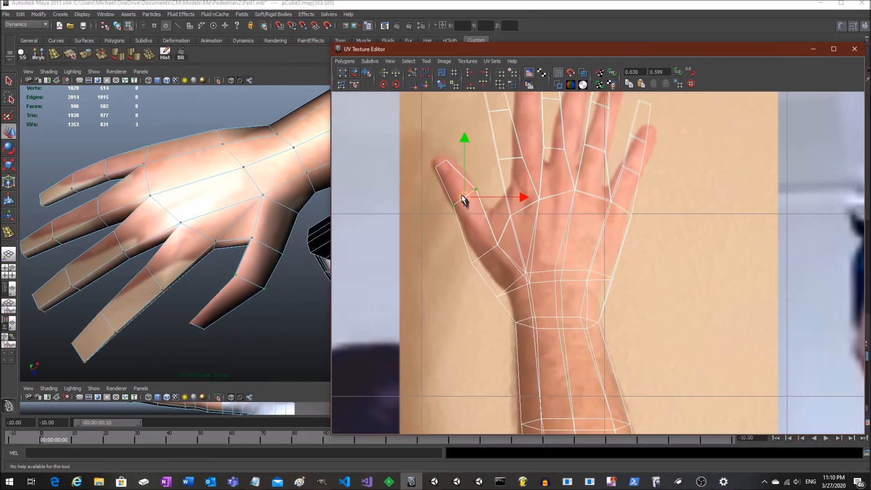
pyautogui.click(590, 227)
pyautogui.click(666, 226)
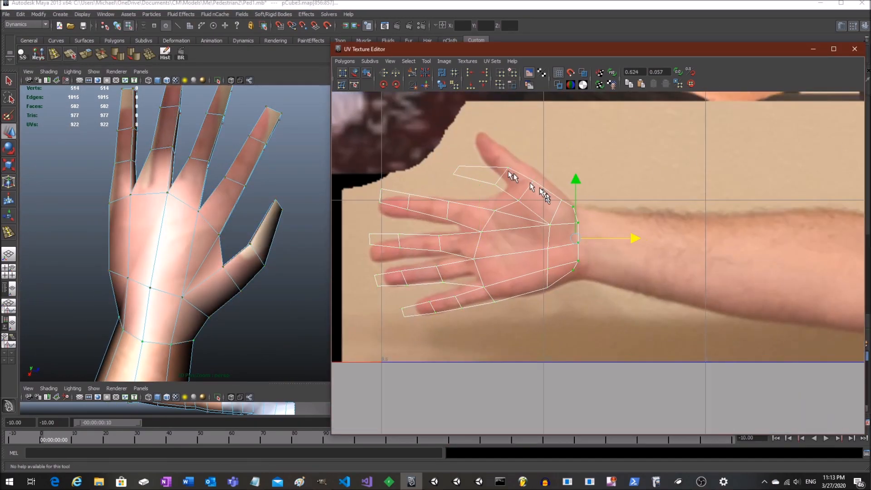
pyautogui.click(409, 210)
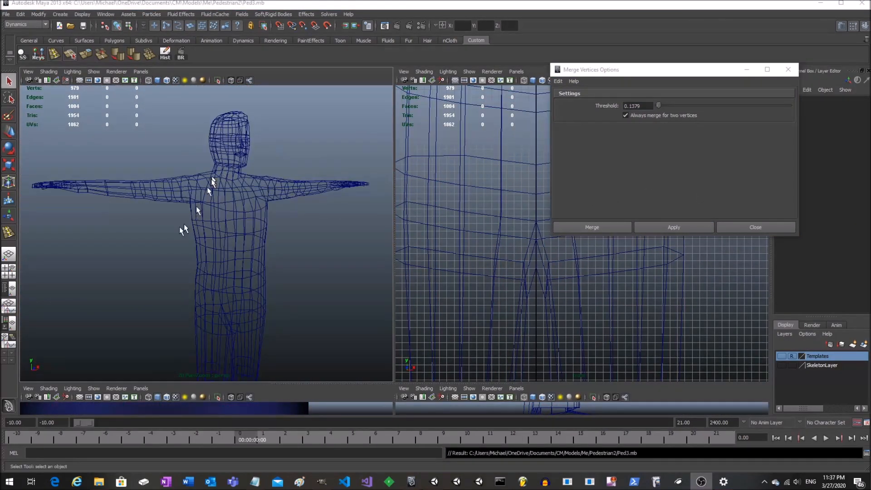
# Display the character with its textures in the perspective view and close the merge vertices options
pyautogui.moveTo(184, 229)
pyautogui.keyDown('alt'); pyautogui.mouseDown()
pyautogui.moveTo(167, 239)
pyautogui.moveTo(272, 244)
pyautogui.moveTo(144, 259)
pyautogui.moveTo(224, 247)
pyautogui.moveTo(252, 253)
pyautogui.moveTo(194, 249)
pyautogui.moveTo(313, 249)
pyautogui.moveTo(274, 258)
pyautogui.moveTo(274, 241)
pyautogui.moveTo(299, 246)
pyautogui.mouseUp(); pyautogui.keyUp('alt')
pyautogui.press('6')
pyautogui.click(790, 72)
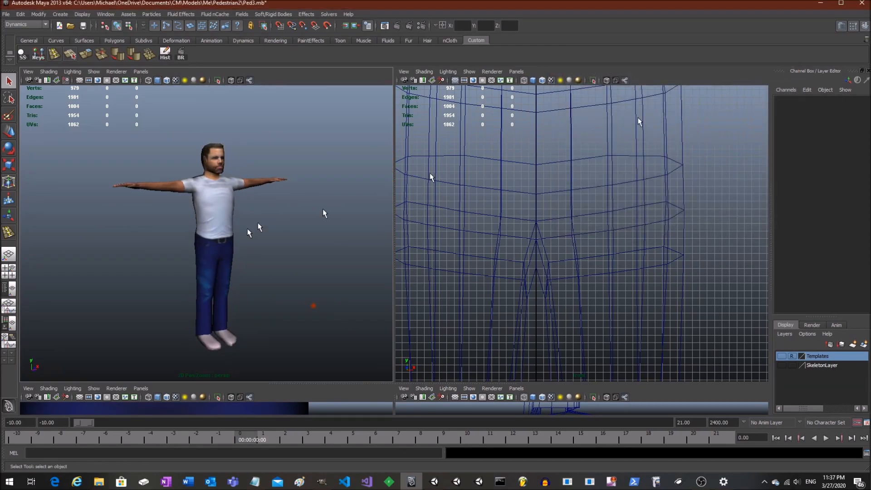
# Enlarge the perspective view to fill the workspace and examine the whole textured character
pyautogui.keyDown('alt'); pyautogui.moveTo(250, 227); pyautogui.dragTo(258, 225); pyautogui.keyUp('alt')
pyautogui.press('space')
pyautogui.keyDown('alt'); pyautogui.moveTo(517, 243); pyautogui.dragTo(509, 250); pyautogui.keyUp('alt')
pyautogui.keyDown('alt'); pyautogui.moveTo(508, 250); pyautogui.dragTo(477, 259, button='middle'); pyautogui.keyUp('alt')
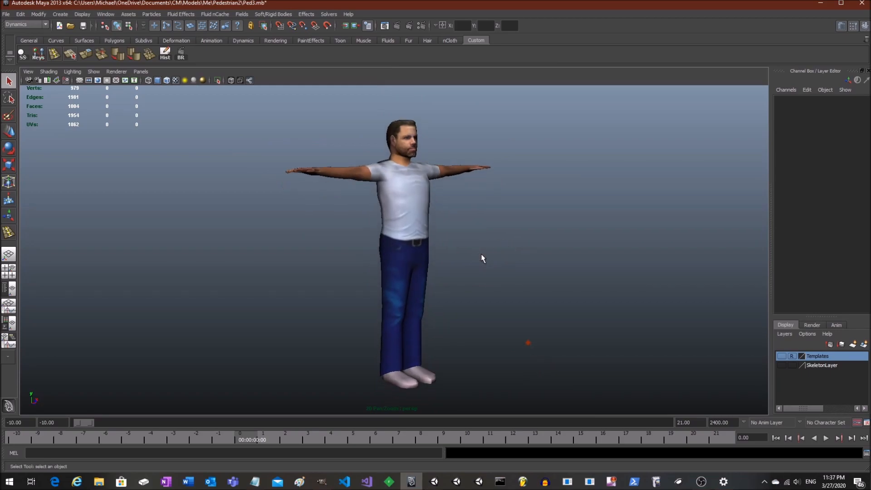
pyautogui.keyDown('alt'); pyautogui.moveTo(408, 224); pyautogui.dragTo(471, 240); pyautogui.keyUp('alt')
pyautogui.scroll(-6, 421, 223)
pyautogui.scroll(10, 465, 237)
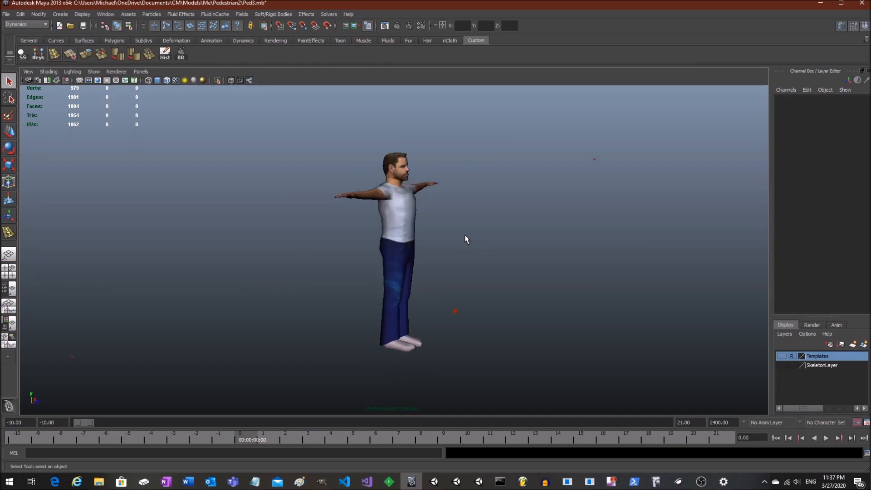
pyautogui.scroll(3, 431, 268)
pyautogui.keyDown('alt'); pyautogui.moveTo(523, 247); pyautogui.dragTo(300, 280); pyautogui.keyUp('alt')
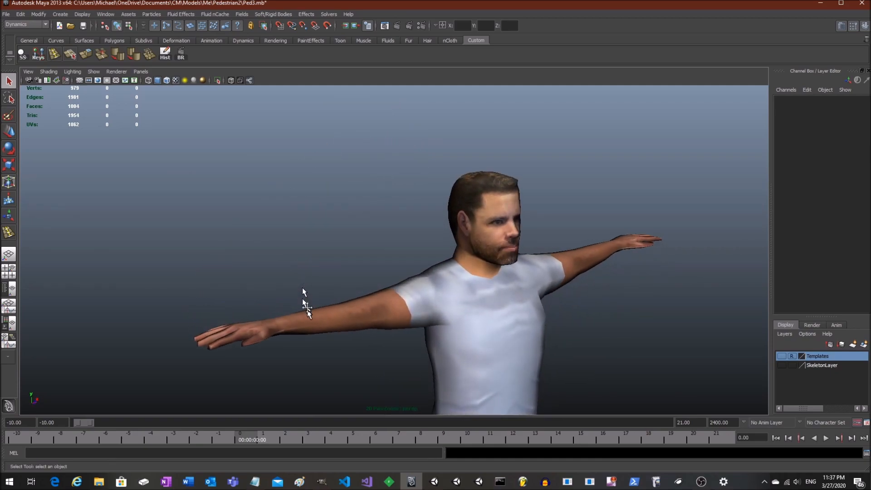
# Examine the texture on the head, shirt and arms from the front, side and back
pyautogui.keyDown('alt'); pyautogui.moveTo(310, 312); pyautogui.dragTo(327, 234, button='middle'); pyautogui.keyUp('alt')
pyautogui.keyDown('alt'); pyautogui.moveTo(336, 247); pyautogui.dragTo(421, 284); pyautogui.keyUp('alt')
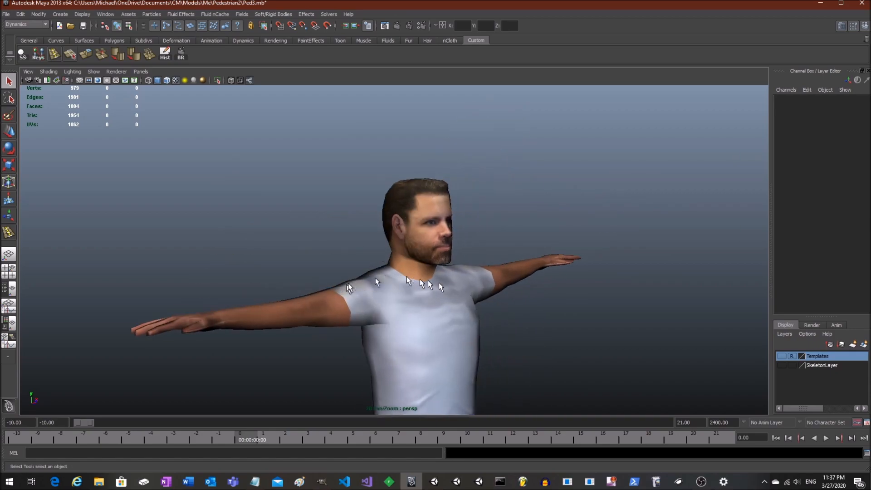
pyautogui.keyDown('alt'); pyautogui.moveTo(456, 290); pyautogui.dragTo(453, 260, button='middle'); pyautogui.keyUp('alt')
pyautogui.moveTo(531, 316)
pyautogui.keyDown('alt'); pyautogui.mouseDown()
pyautogui.moveTo(399, 288)
pyautogui.moveTo(333, 305)
pyautogui.moveTo(327, 318)
pyautogui.moveTo(504, 307)
pyautogui.moveTo(540, 316)
pyautogui.mouseUp(); pyautogui.keyUp('alt')
pyautogui.keyDown('alt'); pyautogui.moveTo(539, 316); pyautogui.dragTo(454, 295, button='right'); pyautogui.keyUp('alt')
pyautogui.keyDown('alt'); pyautogui.moveTo(453, 294); pyautogui.dragTo(470, 288); pyautogui.keyUp('alt')
pyautogui.scroll(3, 476, 291)
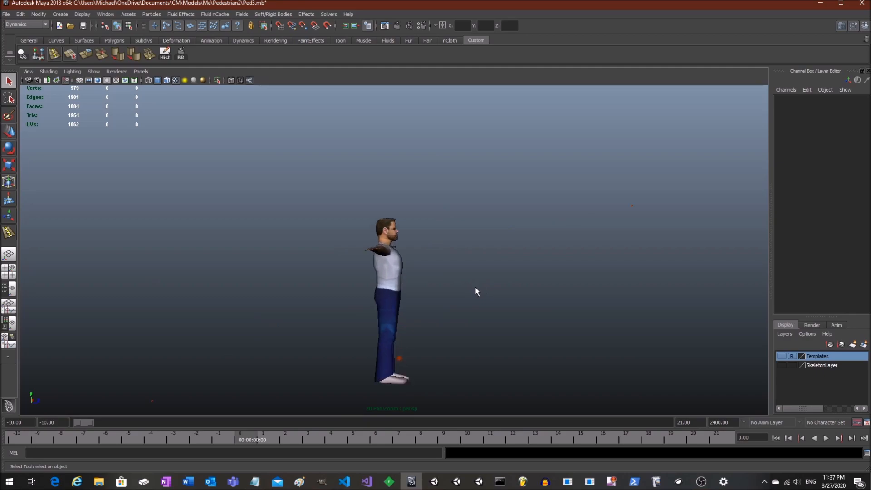
pyautogui.scroll(6, 467, 293)
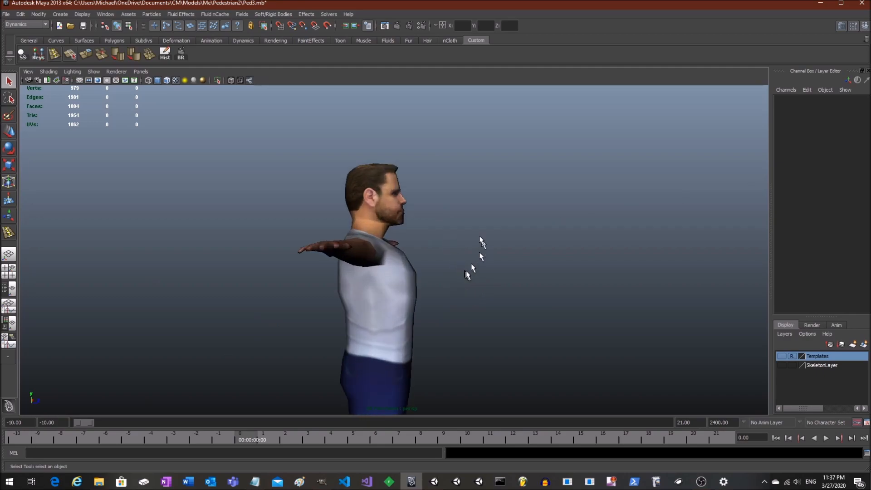
pyautogui.scroll(3, 517, 303)
pyautogui.keyDown('alt'); pyautogui.moveTo(582, 307); pyautogui.dragTo(539, 298); pyautogui.keyUp('alt')
pyautogui.keyDown('alt'); pyautogui.moveTo(547, 299); pyautogui.dragTo(495, 267, button='middle'); pyautogui.keyUp('alt')
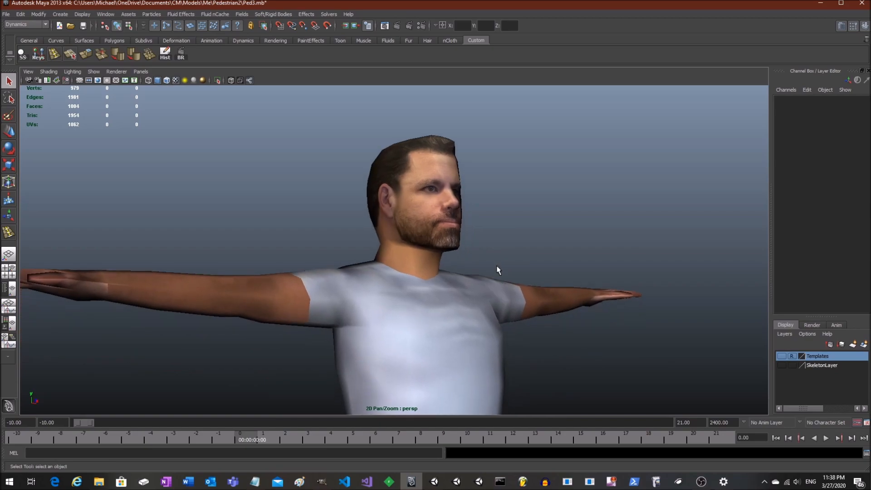
pyautogui.scroll(-5, 498, 270)
pyautogui.keyDown('alt'); pyautogui.moveTo(476, 246); pyautogui.dragTo(492, 180); pyautogui.keyUp('alt')
pyautogui.scroll(4, 443, 207)
# Select the body's UVs at the nape and adjust them to even out the hairline, returning to object mode
pyautogui.click(431, 203)
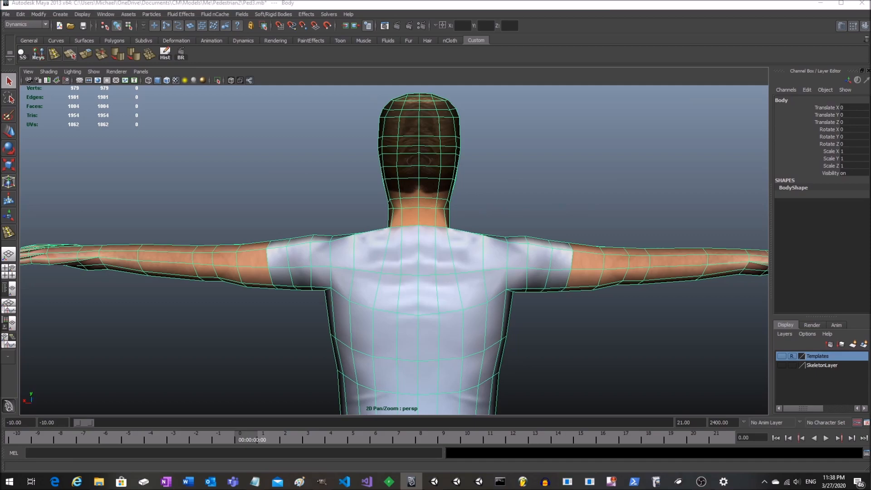
pyautogui.click(193, 138)
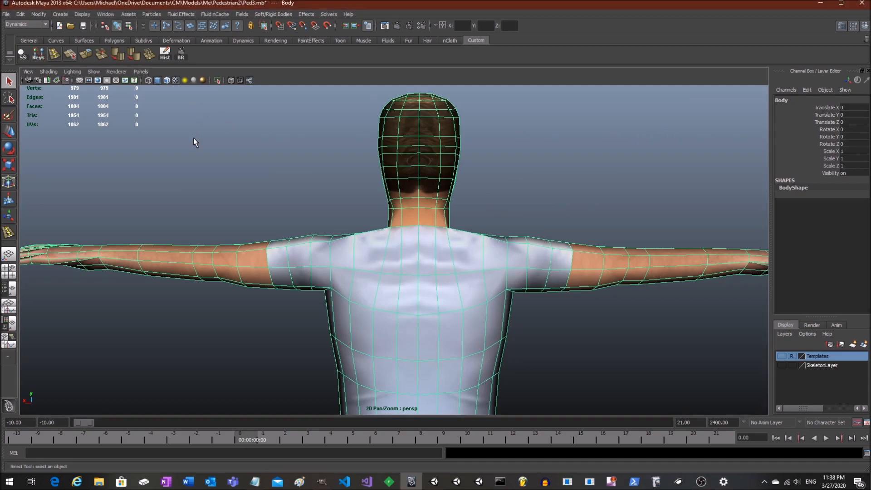
pyautogui.press('F8')
pyautogui.click(166, 25)
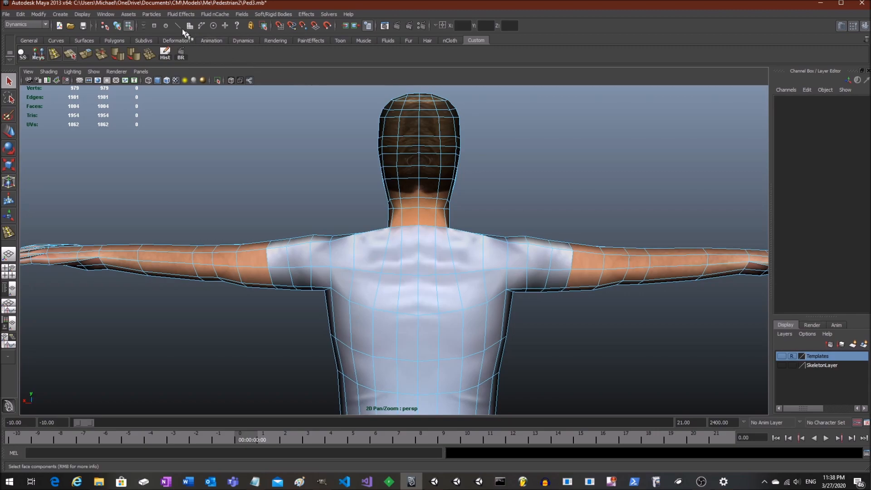
pyautogui.click(9, 131)
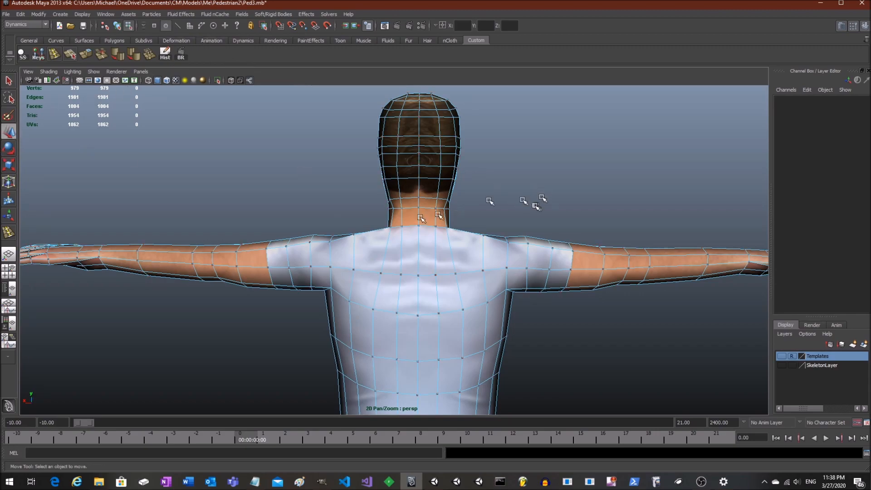
pyautogui.click(437, 207)
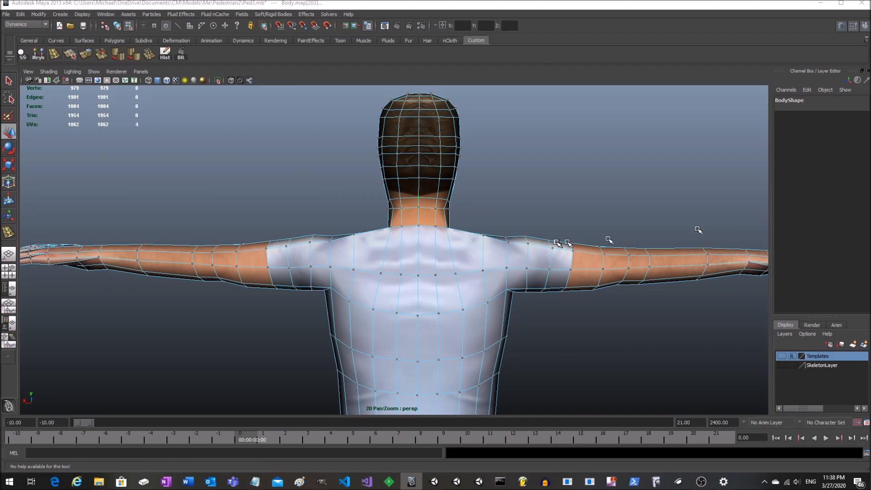
pyautogui.scroll(-2, 487, 252)
pyautogui.moveTo(495, 222); pyautogui.dragTo(510, 217, button='right')
pyautogui.click(512, 216)
pyautogui.hotkey('ctrl', 's')
# Examine the textured character from head to feet in front and three-quarter views
pyautogui.keyDown('alt'); pyautogui.moveTo(566, 241); pyautogui.dragTo(456, 234); pyautogui.keyUp('alt')
pyautogui.keyDown('alt'); pyautogui.moveTo(537, 236); pyautogui.dragTo(432, 245); pyautogui.keyUp('alt')
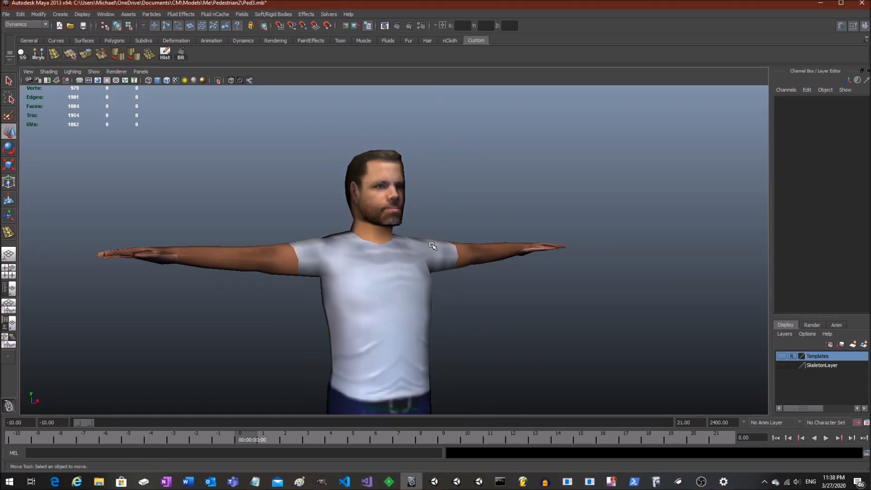
pyautogui.keyDown('alt'); pyautogui.moveTo(458, 294); pyautogui.dragTo(471, 241, button='middle'); pyautogui.keyUp('alt')
pyautogui.scroll(-2, 470, 245)
pyautogui.keyDown('alt'); pyautogui.moveTo(470, 255); pyautogui.dragTo(461, 274); pyautogui.keyUp('alt')
pyautogui.scroll(-2, 460, 278)
pyautogui.keyDown('alt'); pyautogui.moveTo(456, 291); pyautogui.dragTo(454, 229, button='middle'); pyautogui.keyUp('alt')
pyautogui.keyDown('alt'); pyautogui.moveTo(453, 228); pyautogui.dragTo(460, 224); pyautogui.keyUp('alt')
pyautogui.scroll(-1, 431, 214)
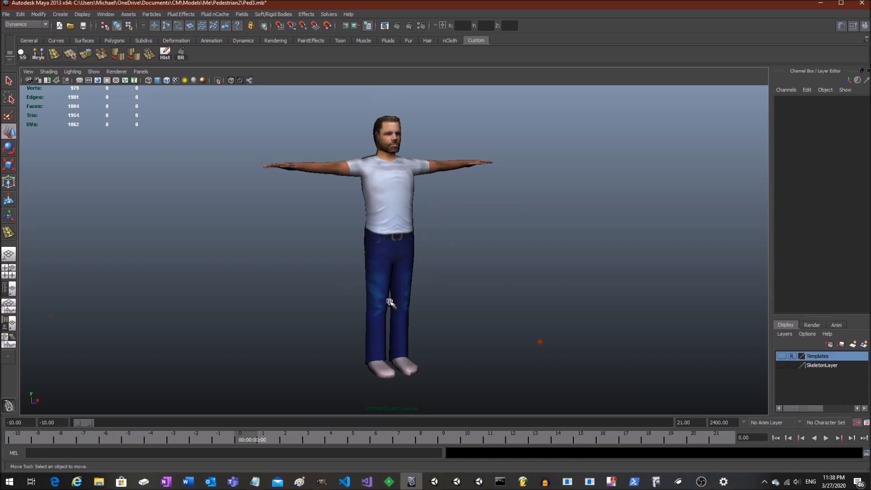
pyautogui.keyDown('alt'); pyautogui.moveTo(390, 303); pyautogui.dragTo(413, 301); pyautogui.keyUp('alt')
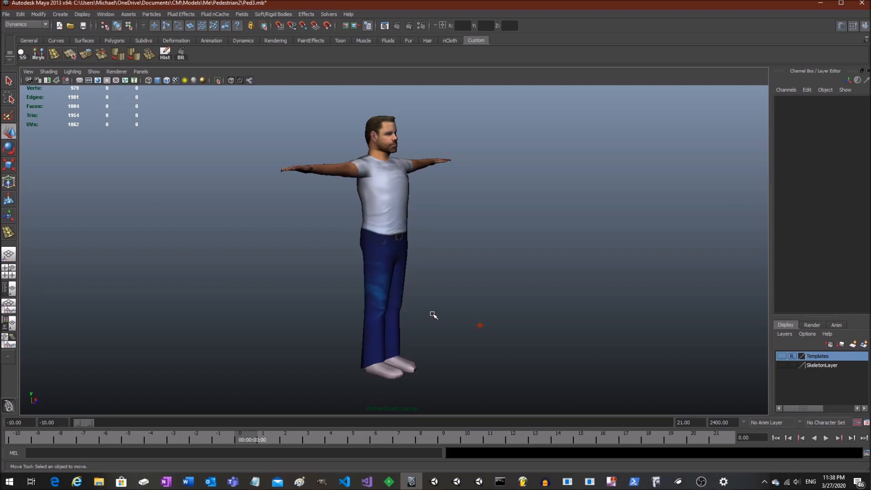
pyautogui.keyDown('alt'); pyautogui.moveTo(485, 216); pyautogui.dragTo(427, 223); pyautogui.keyUp('alt')
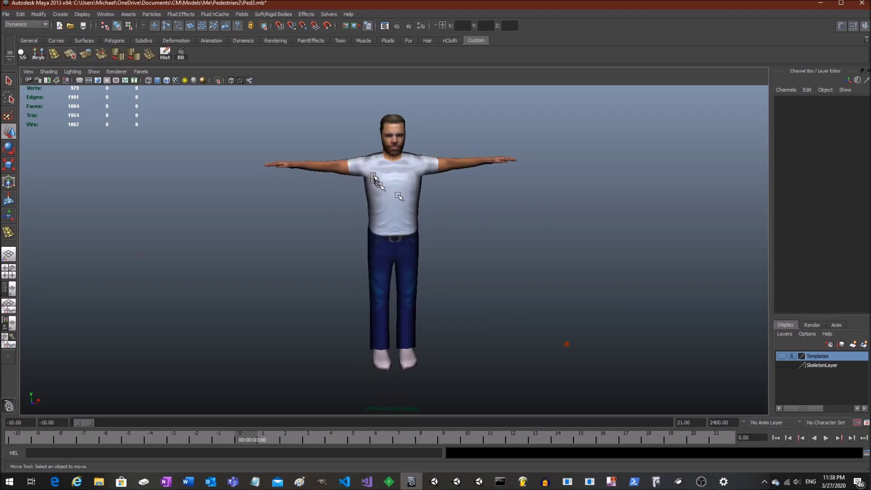
pyautogui.keyDown('alt'); pyautogui.moveTo(478, 247); pyautogui.dragTo(491, 239); pyautogui.keyUp('alt')
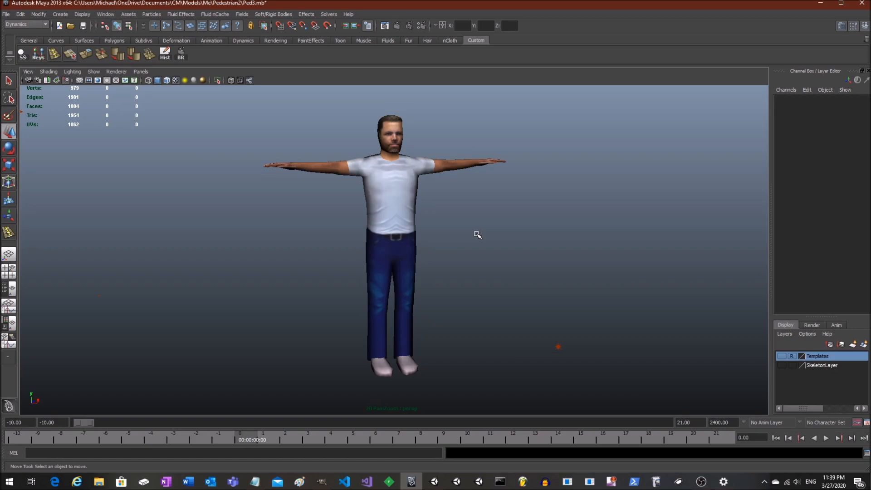
pyautogui.keyDown('alt'); pyautogui.moveTo(477, 234); pyautogui.dragTo(444, 236); pyautogui.keyUp('alt')
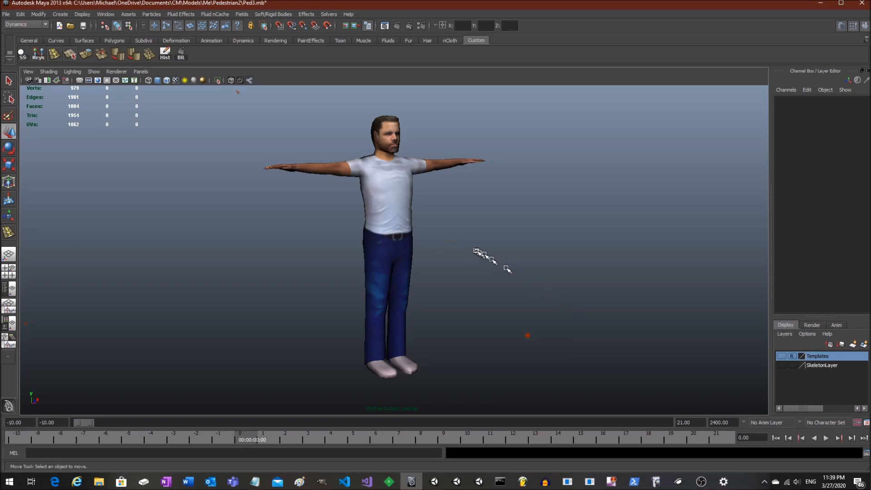
# Turn on the SkeletonLayer's visibility and examine how the skeleton sits inside the character
pyautogui.click(781, 365)
pyautogui.moveTo(461, 221)
pyautogui.keyDown('alt'); pyautogui.mouseDown()
pyautogui.moveTo(460, 234)
pyautogui.moveTo(418, 249)
pyautogui.moveTo(463, 209)
pyautogui.mouseUp(); pyautogui.keyUp('alt')
pyautogui.keyDown('alt'); pyautogui.moveTo(463, 210); pyautogui.dragTo(481, 261, button='middle'); pyautogui.keyUp('alt')
pyautogui.scroll(8, 461, 235)
pyautogui.moveTo(520, 239)
pyautogui.keyDown('alt'); pyautogui.mouseDown()
pyautogui.moveTo(446, 229)
pyautogui.moveTo(518, 229)
pyautogui.mouseUp(); pyautogui.keyUp('alt')
pyautogui.keyDown('alt'); pyautogui.moveTo(476, 257); pyautogui.dragTo(495, 211, button='middle'); pyautogui.keyUp('alt')
pyautogui.scroll(-5, 495, 211)
pyautogui.keyDown('alt'); pyautogui.moveTo(496, 212); pyautogui.dragTo(472, 228); pyautogui.keyUp('alt')
pyautogui.keyDown('alt'); pyautogui.moveTo(471, 210); pyautogui.dragTo(507, 277, button='middle'); pyautogui.keyUp('alt')
pyautogui.scroll(5, 490, 252)
pyautogui.keyDown('alt'); pyautogui.moveTo(479, 242); pyautogui.dragTo(492, 186); pyautogui.keyUp('alt')
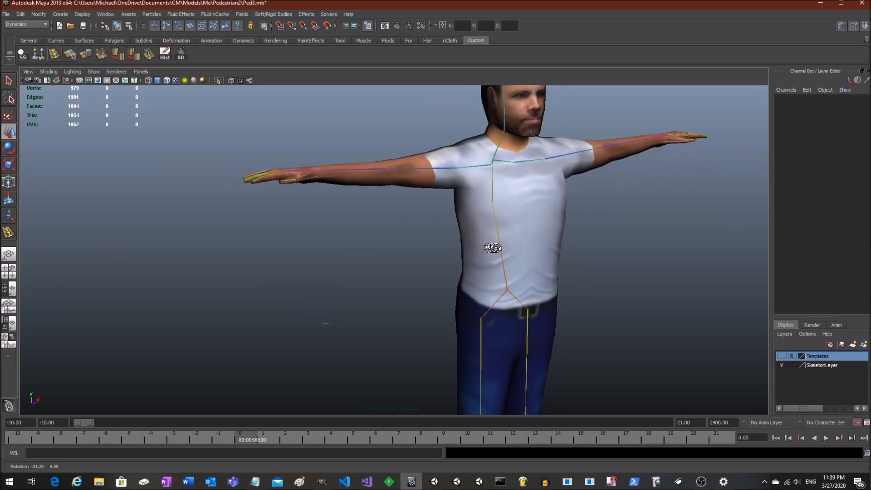
# Select the pelvis and right shoulder joints and examine the joint chain from the arm to the fingers
pyautogui.click(493, 182)
pyautogui.click(500, 261)
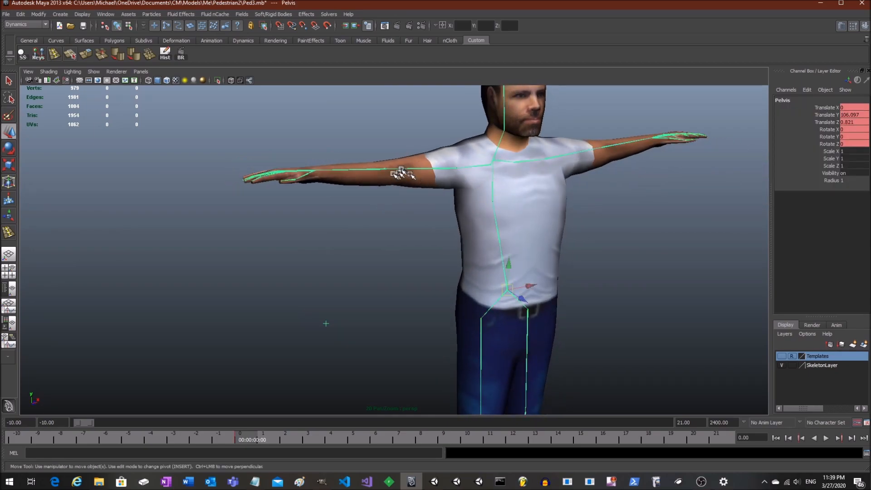
pyautogui.click(374, 170)
pyautogui.keyDown('alt'); pyautogui.moveTo(375, 170); pyautogui.dragTo(413, 202); pyautogui.keyUp('alt')
pyautogui.click(456, 186)
pyautogui.keyDown('alt'); pyautogui.moveTo(314, 221); pyautogui.dragTo(311, 247); pyautogui.keyUp('alt')
pyautogui.scroll(5, 305, 245)
pyautogui.keyDown('alt'); pyautogui.moveTo(194, 225); pyautogui.dragTo(263, 233, button='middle'); pyautogui.keyUp('alt')
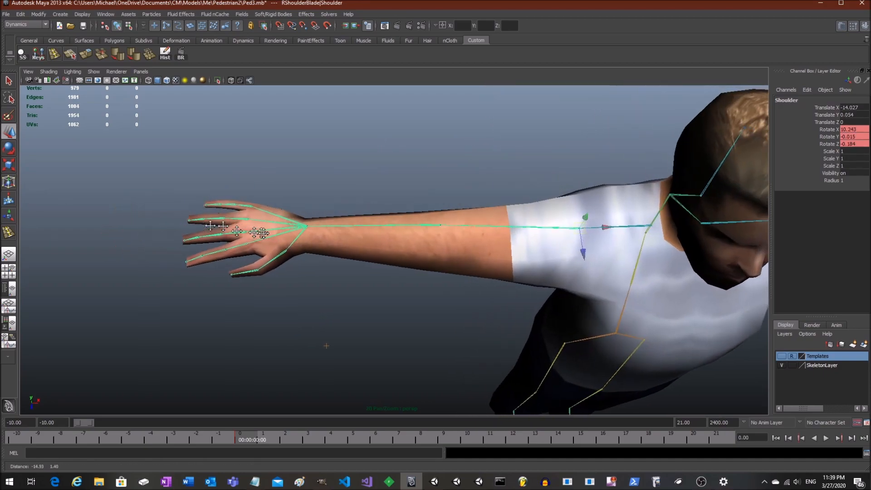
# Examine the body mesh's edges around the right arm and shoulder joints with the mesh selected
pyautogui.keyDown('alt'); pyautogui.moveTo(320, 229); pyautogui.dragTo(389, 203); pyautogui.keyUp('alt')
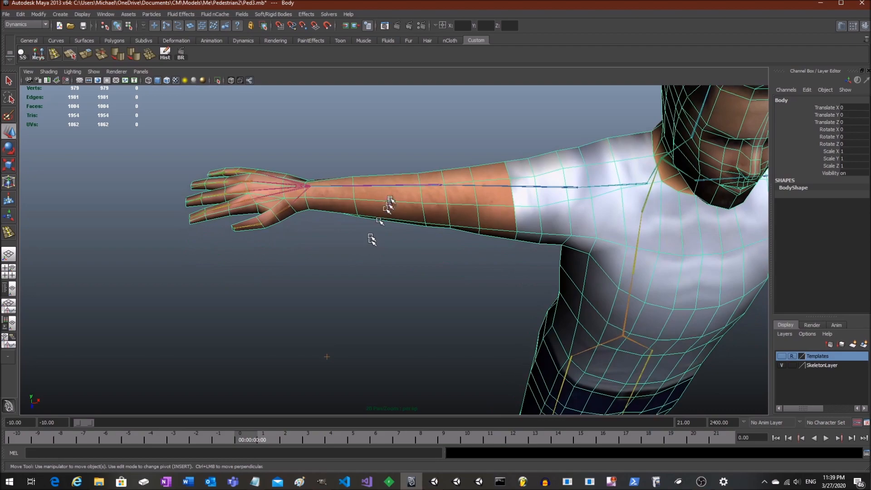
pyautogui.click(398, 188)
pyautogui.click(490, 221)
pyautogui.keyDown('alt'); pyautogui.moveTo(491, 223); pyautogui.dragTo(521, 197); pyautogui.keyUp('alt')
pyautogui.keyDown('alt'); pyautogui.moveTo(538, 147); pyautogui.dragTo(474, 211); pyautogui.keyUp('alt')
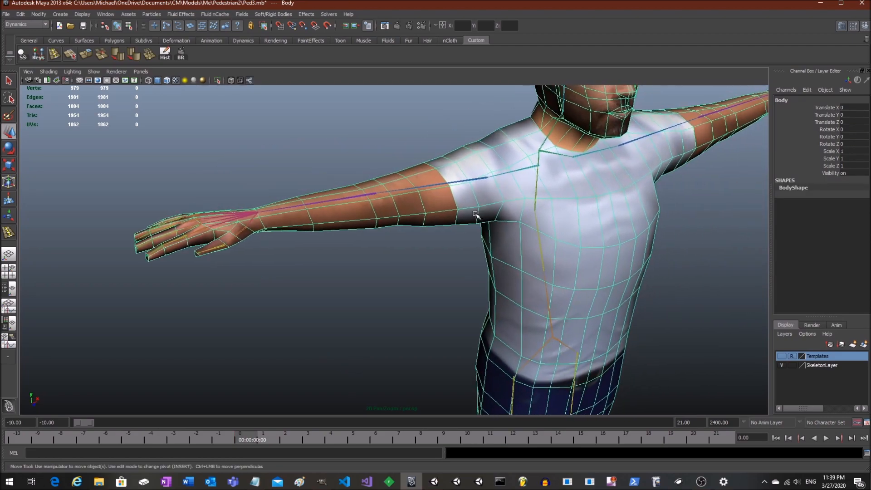
pyautogui.click(703, 234)
pyautogui.click(625, 223)
pyautogui.keyDown('alt'); pyautogui.moveTo(437, 208); pyautogui.dragTo(398, 202); pyautogui.keyUp('alt')
# Try rotating the right elbow joint, then undo the rotation
pyautogui.click(350, 200)
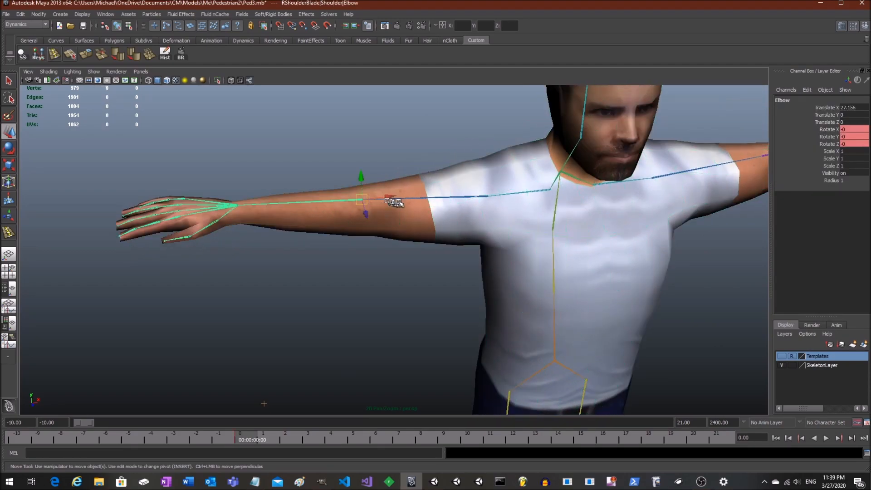
pyautogui.click(10, 148)
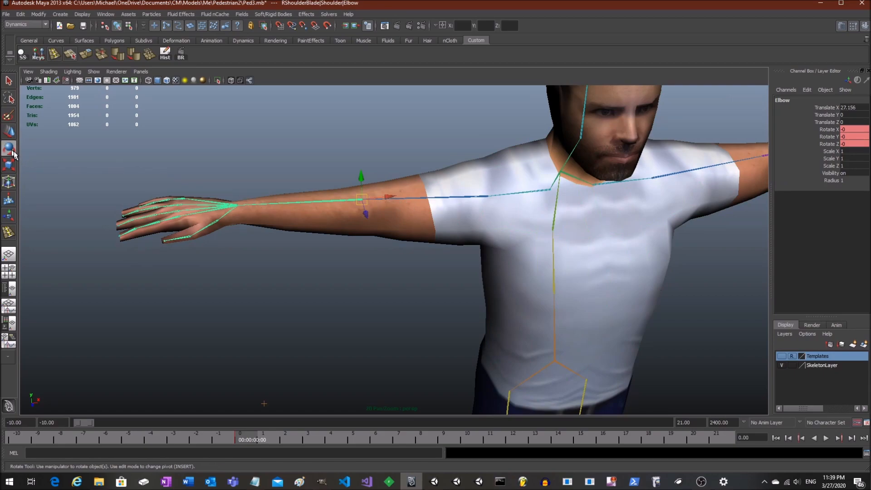
pyautogui.moveTo(353, 218); pyautogui.dragTo(288, 226)
pyautogui.hotkey('ctrl', 'z')
# Move the current time to frame 10 and view the character with its skeleton from the front
pyautogui.click(467, 443)
pyautogui.keyDown('alt'); pyautogui.moveTo(467, 321); pyautogui.dragTo(455, 279); pyautogui.keyUp('alt')
pyautogui.scroll(-4, 456, 280)
pyautogui.keyDown('alt'); pyautogui.moveTo(501, 283); pyautogui.dragTo(462, 255, button='middle'); pyautogui.keyUp('alt')
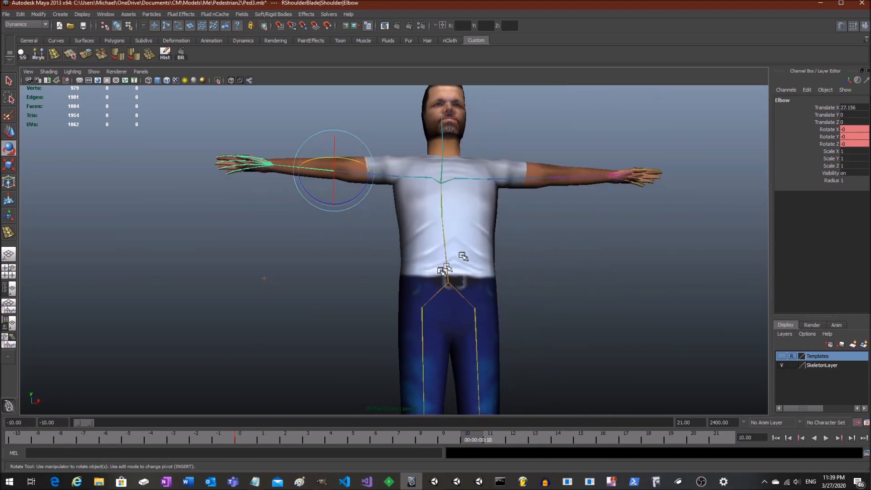
pyautogui.keyDown('alt'); pyautogui.moveTo(462, 256); pyautogui.dragTo(477, 291); pyautogui.keyUp('alt')
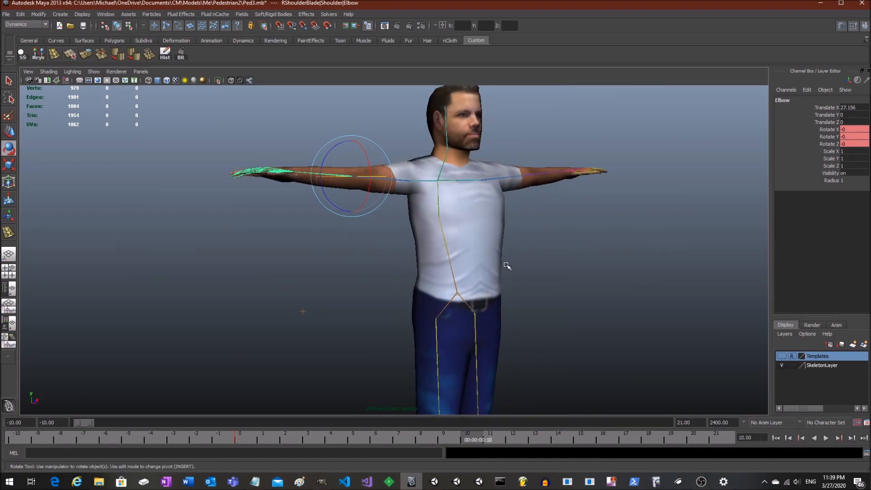
# Select the body mesh and examine its fit to the skeleton from the feet up to the shoulders
pyautogui.click(475, 247)
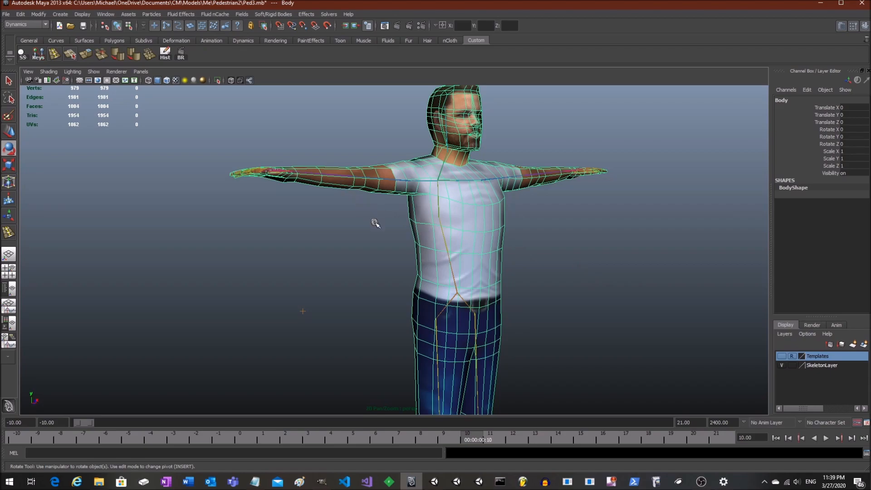
pyautogui.keyDown('alt'); pyautogui.moveTo(376, 218); pyautogui.dragTo(370, 256); pyautogui.keyUp('alt')
pyautogui.moveTo(433, 256)
pyautogui.keyDown('alt'); pyautogui.mouseDown()
pyautogui.moveTo(451, 264)
pyautogui.moveTo(439, 249)
pyautogui.moveTo(449, 258)
pyautogui.mouseUp(); pyautogui.keyUp('alt')
pyautogui.keyDown('alt'); pyautogui.moveTo(517, 305); pyautogui.dragTo(501, 227, button='middle'); pyautogui.keyUp('alt')
pyautogui.scroll(-3, 502, 230)
pyautogui.keyDown('alt'); pyautogui.moveTo(503, 243); pyautogui.dragTo(519, 247); pyautogui.keyUp('alt')
pyautogui.keyDown('alt'); pyautogui.moveTo(507, 252); pyautogui.dragTo(483, 225, button='middle'); pyautogui.keyUp('alt')
pyautogui.scroll(-1, 492, 229)
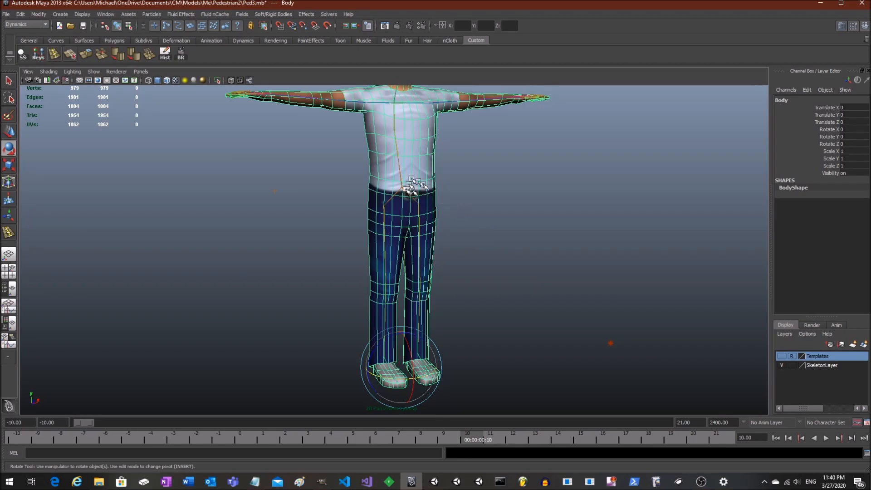
pyautogui.keyDown('alt'); pyautogui.moveTo(414, 187); pyautogui.dragTo(435, 223, button='middle'); pyautogui.keyUp('alt')
pyautogui.scroll(1, 395, 197)
pyautogui.keyDown('alt'); pyautogui.moveTo(387, 178); pyautogui.dragTo(406, 258, button='middle'); pyautogui.keyUp('alt')
pyautogui.scroll(3, 406, 234)
pyautogui.moveTo(420, 209)
pyautogui.keyDown('alt'); pyautogui.mouseDown()
pyautogui.moveTo(401, 193)
pyautogui.moveTo(428, 214)
pyautogui.mouseUp(); pyautogui.keyUp('alt')
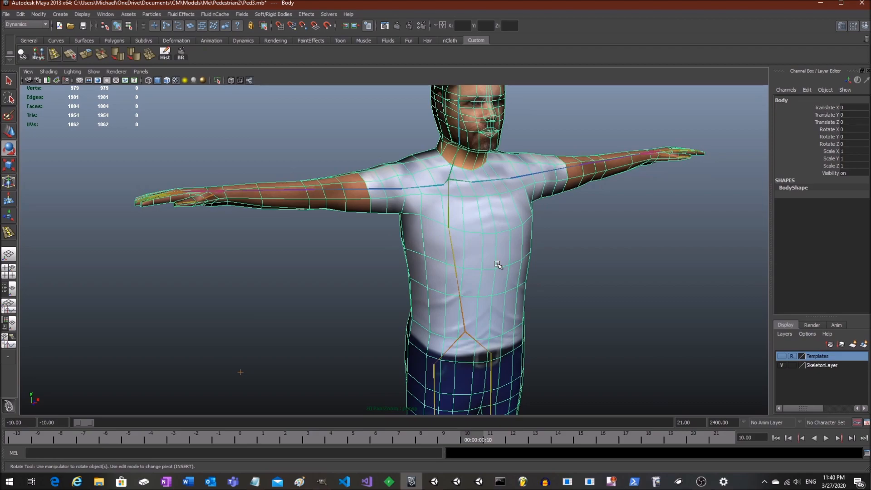
# Select the skeleton from the pelvis joint and add the body mesh to the selection
pyautogui.click(463, 322)
pyautogui.keyDown('shift'); pyautogui.click(521, 256); pyautogui.keyUp('shift')
pyautogui.keyDown('alt'); pyautogui.moveTo(522, 258); pyautogui.dragTo(490, 185, button='middle'); pyautogui.keyUp('alt')
pyautogui.scroll(-3, 490, 185)
pyautogui.keyDown('alt'); pyautogui.moveTo(496, 218); pyautogui.dragTo(509, 235); pyautogui.keyUp('alt')
pyautogui.scroll(-2, 486, 219)
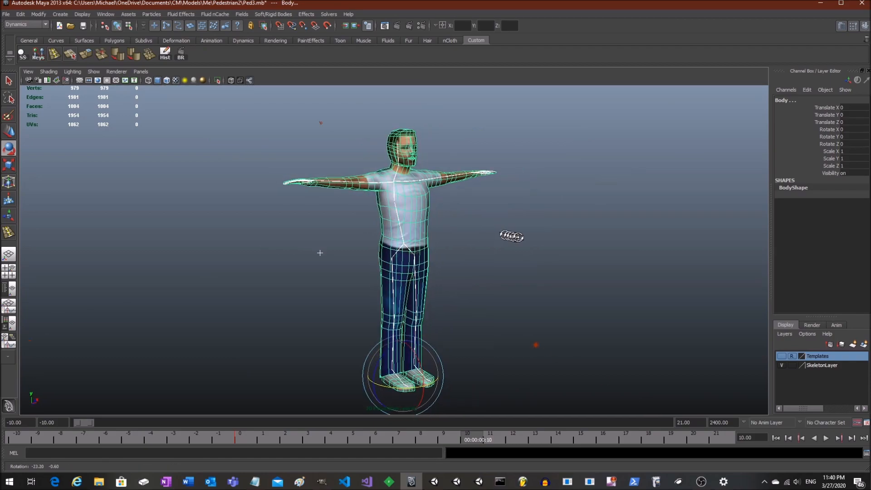
# Smooth-bind the body mesh to the joint hierarchy by closest distance, with 2 max influences and a dropoff rate of 4.0
pyautogui.press('space')
pyautogui.click(659, 284)
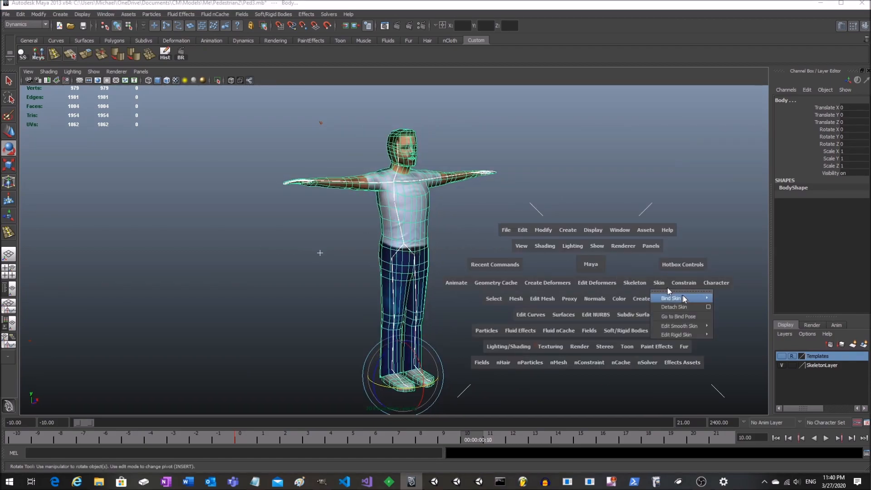
pyautogui.moveTo(688, 298)
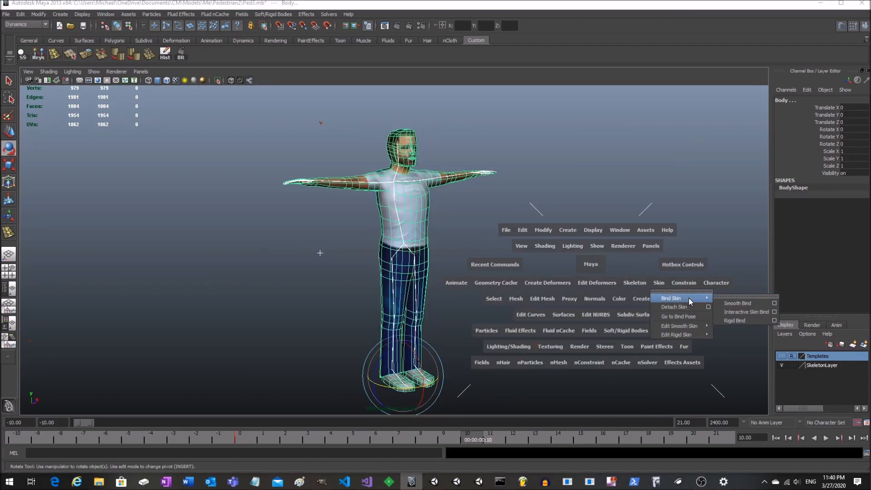
pyautogui.click(774, 303)
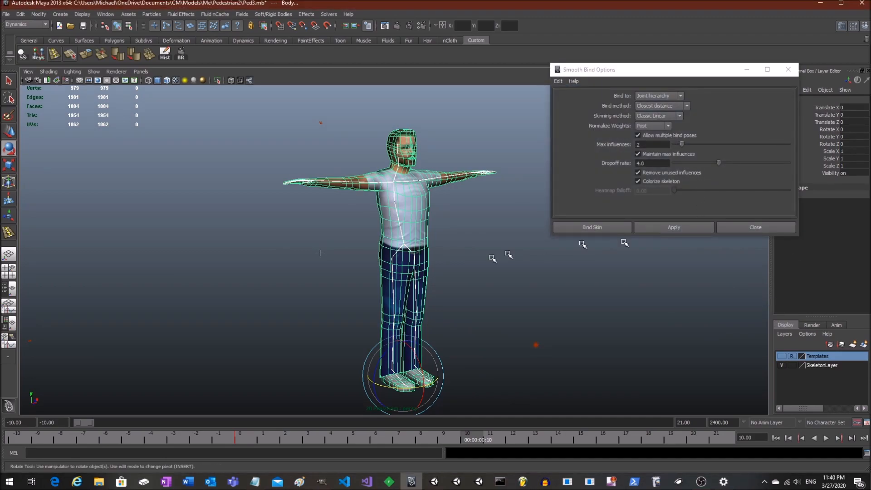
pyautogui.scroll(3, 453, 239)
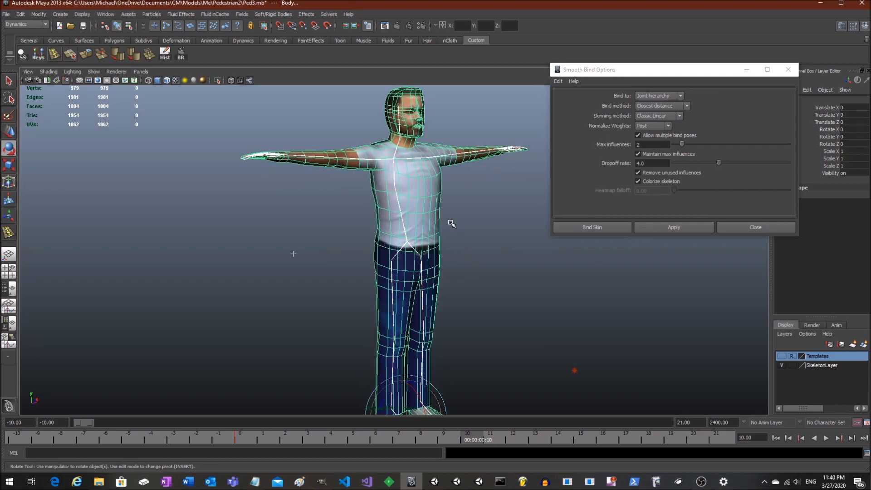
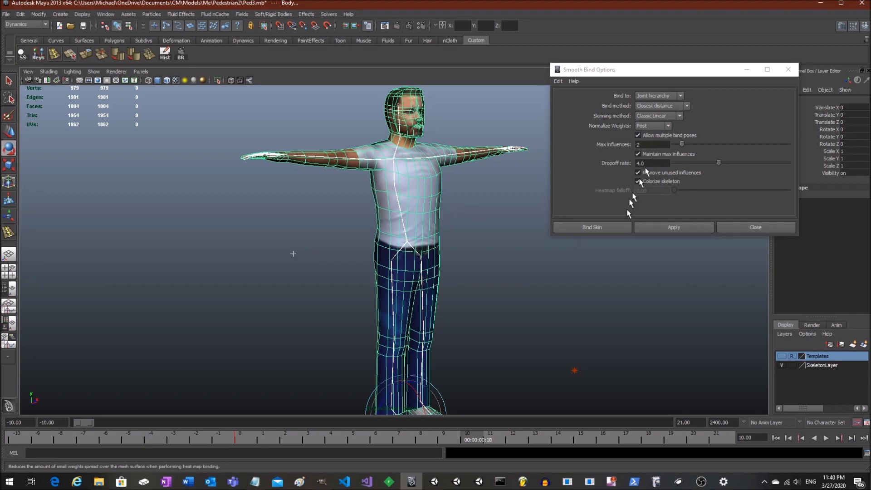
pyautogui.click(661, 225)
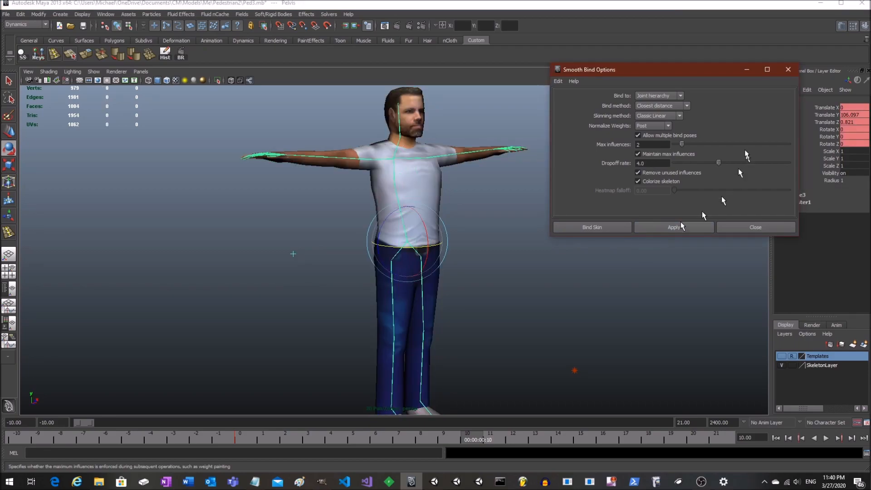
pyautogui.click(788, 70)
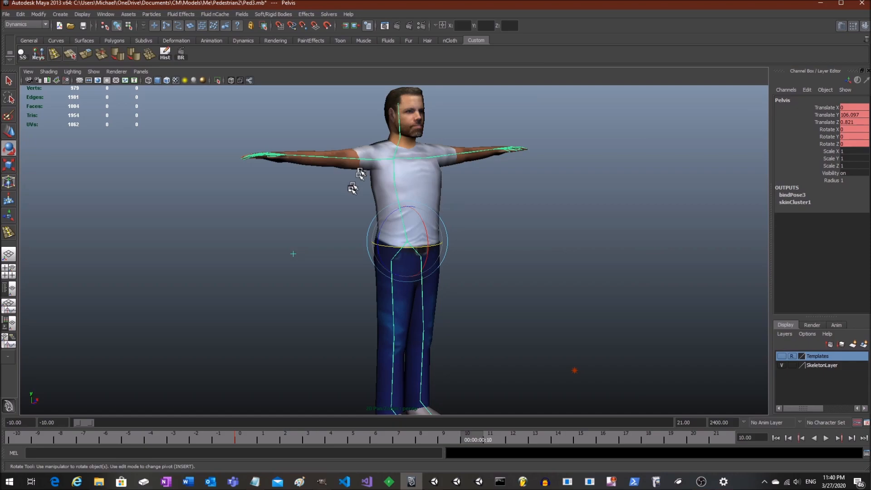
# Test the skin binding by bending the right elbow joint forward to rotations of about X 10, Y 60 and Z 18 degrees
pyautogui.keyDown('alt'); pyautogui.moveTo(356, 184); pyautogui.dragTo(346, 213); pyautogui.keyUp('alt')
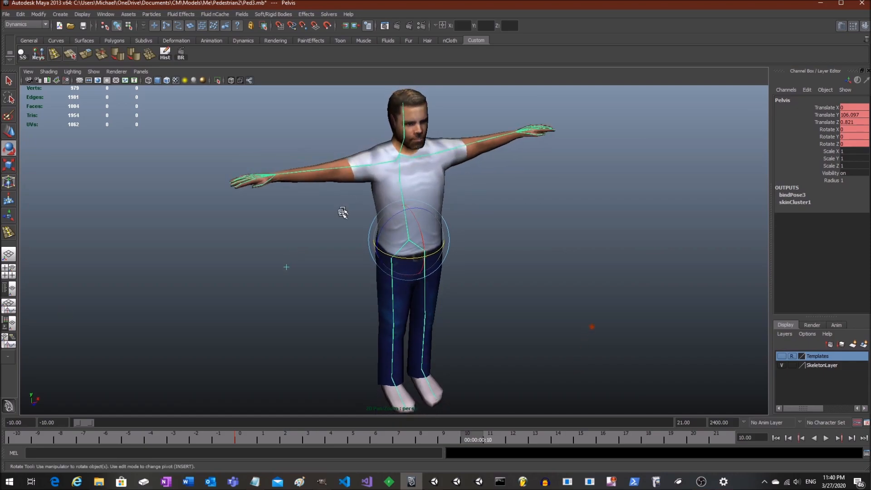
pyautogui.click(316, 172)
pyautogui.hotkey('alt', 'v')
pyautogui.hotkey('alt', 'v')
pyautogui.keyDown('alt'); pyautogui.moveTo(319, 221); pyautogui.dragTo(359, 297, button='middle'); pyautogui.keyUp('alt')
pyautogui.scroll(3, 365, 294)
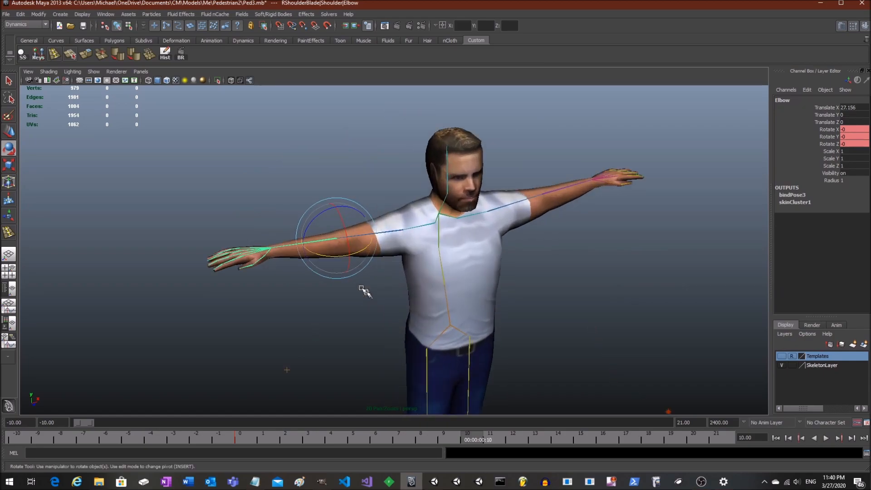
pyautogui.moveTo(329, 256); pyautogui.dragTo(404, 262)
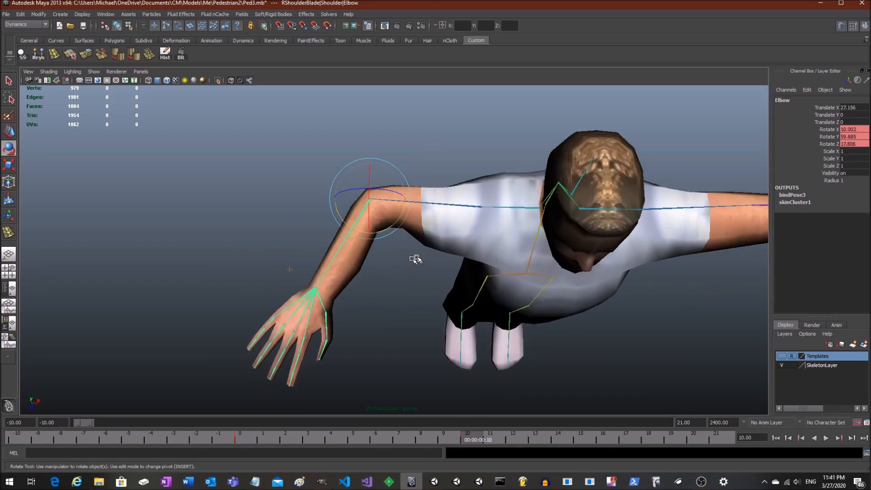
# Test lowering the right arm by rotating its shoulder joint to about X 8, Y -1 and Z -62 degrees
pyautogui.click(442, 205)
pyautogui.keyDown('alt'); pyautogui.moveTo(453, 245); pyautogui.dragTo(440, 159); pyautogui.keyUp('alt')
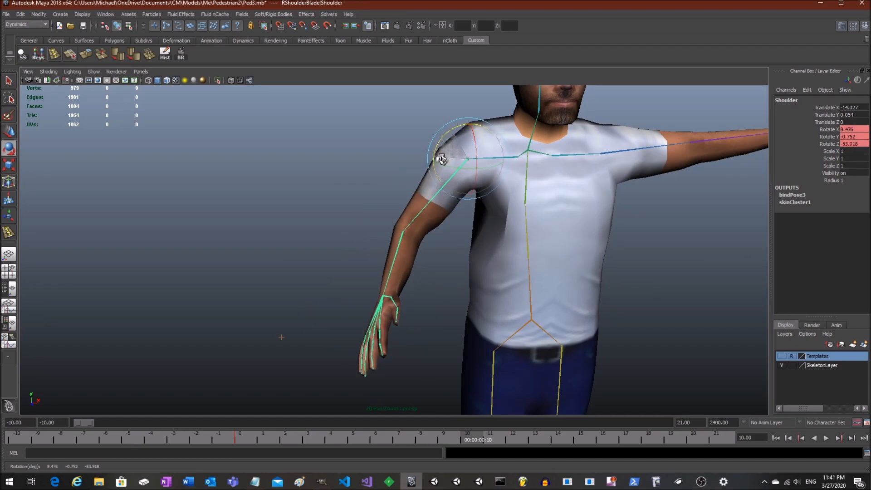
pyautogui.click(509, 220)
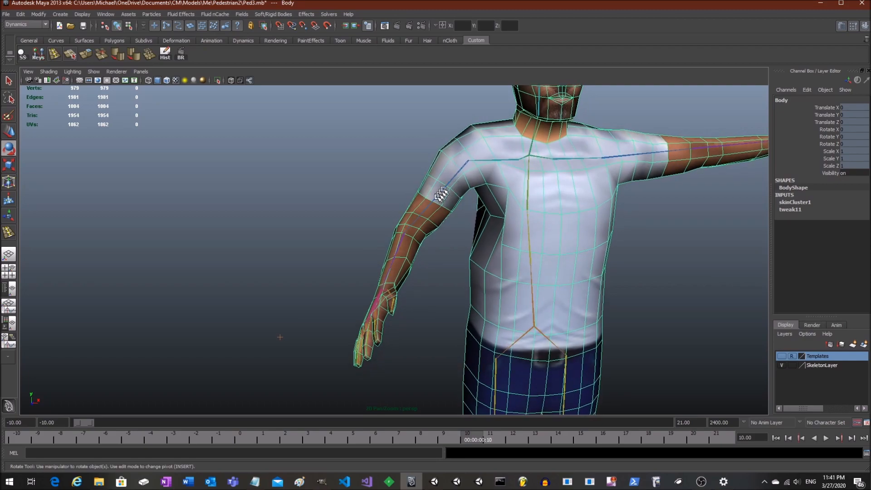
pyautogui.click(442, 191)
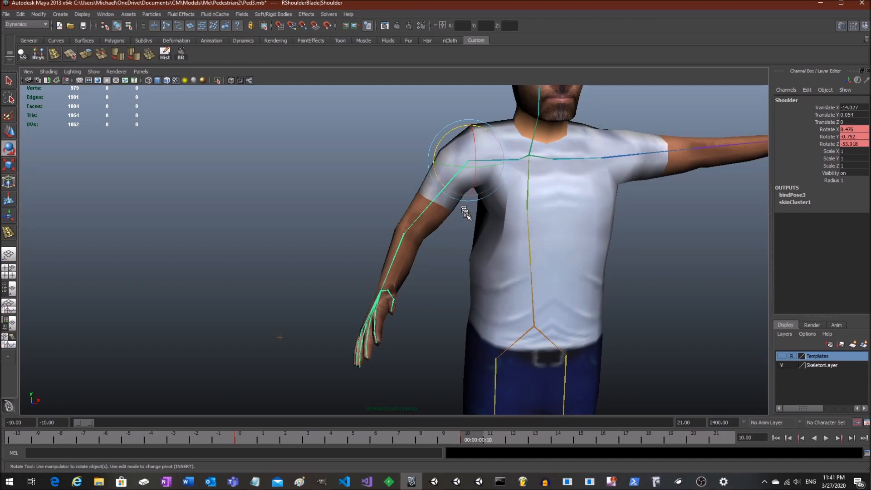
pyautogui.keyDown('alt'); pyautogui.moveTo(466, 212); pyautogui.dragTo(471, 213); pyautogui.keyUp('alt')
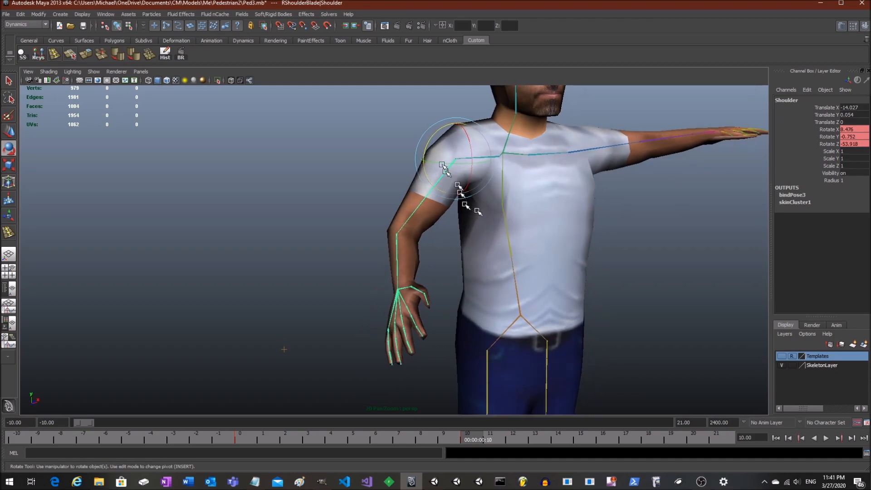
pyautogui.moveTo(426, 142); pyautogui.dragTo(429, 158)
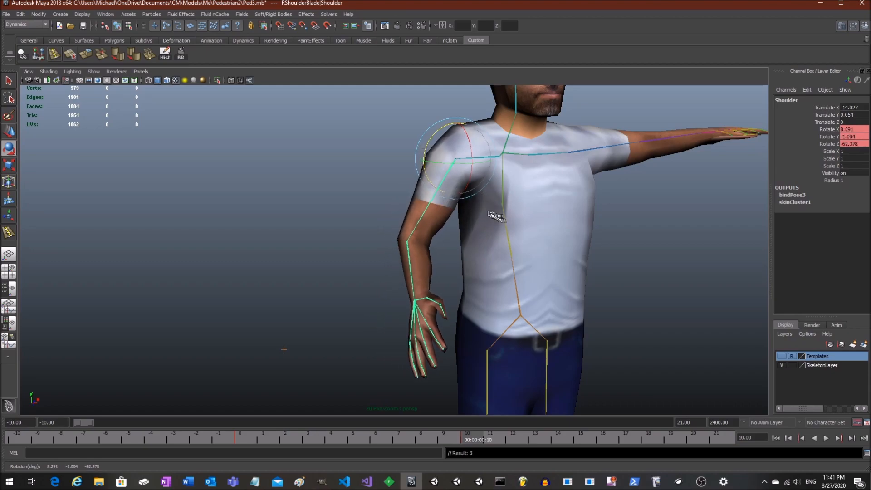
# Test raising the right leg forward by rotating the hip joint about -66 degrees in X, and check the hip deformation
pyautogui.keyDown('alt'); pyautogui.moveTo(503, 322); pyautogui.dragTo(440, 229, button='middle'); pyautogui.keyUp('alt')
pyautogui.click(425, 304)
pyautogui.keyDown('alt'); pyautogui.moveTo(425, 305); pyautogui.dragTo(437, 333); pyautogui.keyUp('alt')
pyautogui.moveTo(429, 253); pyautogui.dragTo(537, 297)
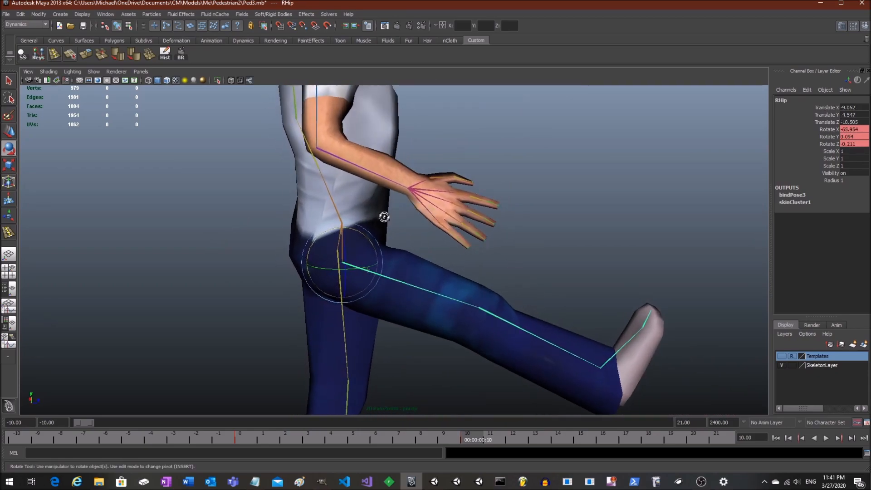
pyautogui.keyDown('alt'); pyautogui.moveTo(385, 214); pyautogui.dragTo(379, 209); pyautogui.keyUp('alt')
pyautogui.keyDown('alt'); pyautogui.moveTo(385, 248); pyautogui.dragTo(391, 220, button='middle'); pyautogui.keyUp('alt')
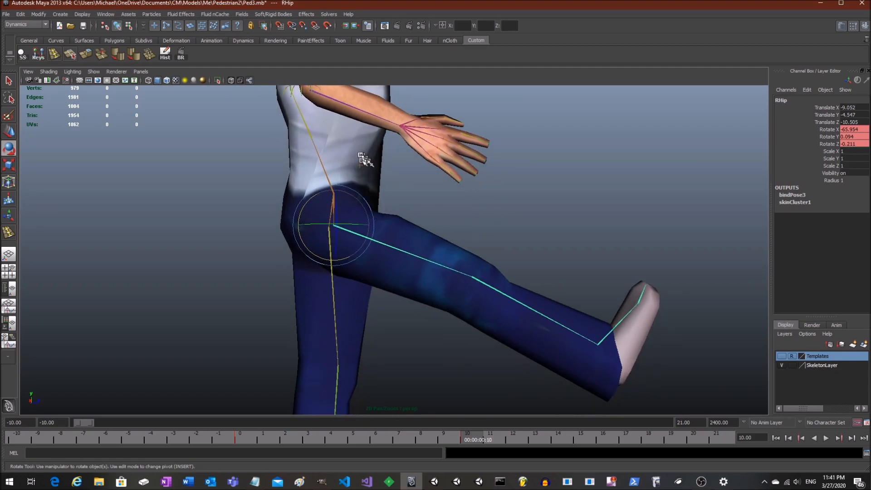
pyautogui.keyDown('alt'); pyautogui.moveTo(368, 167); pyautogui.dragTo(378, 195); pyautogui.keyUp('alt')
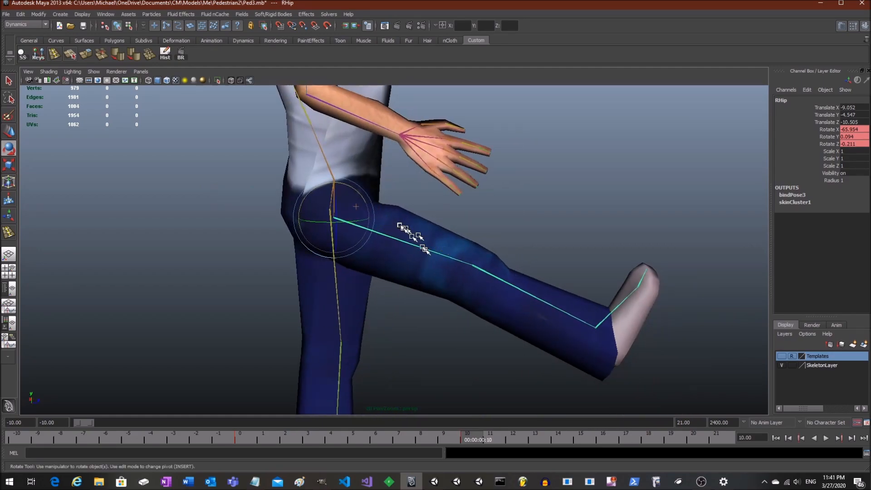
# Test bending the right knee joint backward by about 83 degrees in Z and check the lower leg's deformation
pyautogui.keyDown('alt'); pyautogui.moveTo(422, 243); pyautogui.dragTo(398, 204, button='middle'); pyautogui.keyUp('alt')
pyautogui.click(498, 247)
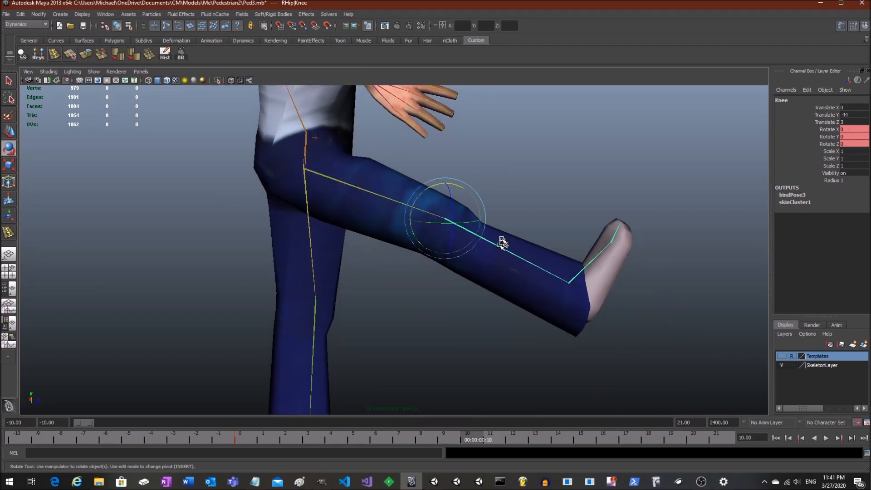
pyautogui.moveTo(455, 196); pyautogui.dragTo(476, 196)
pyautogui.keyDown('alt'); pyautogui.moveTo(443, 265); pyautogui.dragTo(437, 228, button='middle'); pyautogui.keyUp('alt')
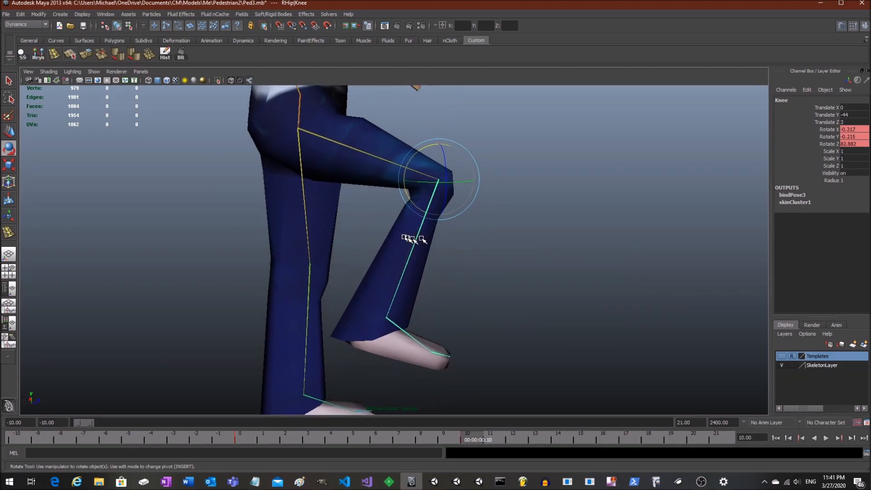
pyautogui.keyDown('alt'); pyautogui.moveTo(501, 271); pyautogui.dragTo(519, 249, button='middle'); pyautogui.keyUp('alt')
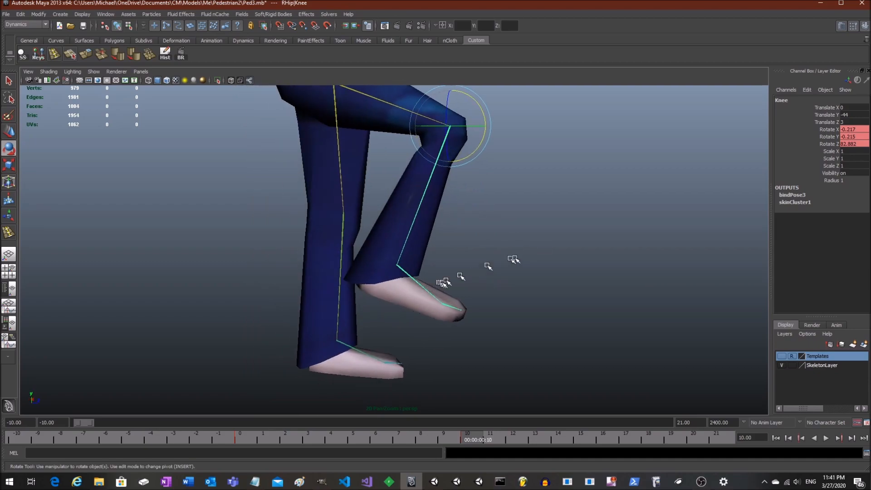
# Test turning the head by rotating the neck joint to about X -38, Y 29 and Z -28 degrees, and check the neck deformation
pyautogui.keyDown('alt'); pyautogui.moveTo(530, 255); pyautogui.dragTo(439, 264); pyautogui.keyUp('alt')
pyautogui.keyDown('alt'); pyautogui.moveTo(562, 207); pyautogui.dragTo(459, 395, button='middle'); pyautogui.keyUp('alt')
pyautogui.keyDown('alt'); pyautogui.moveTo(493, 177); pyautogui.dragTo(476, 189); pyautogui.keyUp('alt')
pyautogui.keyDown('alt'); pyautogui.moveTo(476, 188); pyautogui.dragTo(471, 233, button='middle'); pyautogui.keyUp('alt')
pyautogui.keyDown('alt'); pyautogui.moveTo(421, 159); pyautogui.dragTo(431, 248, button='middle'); pyautogui.keyUp('alt')
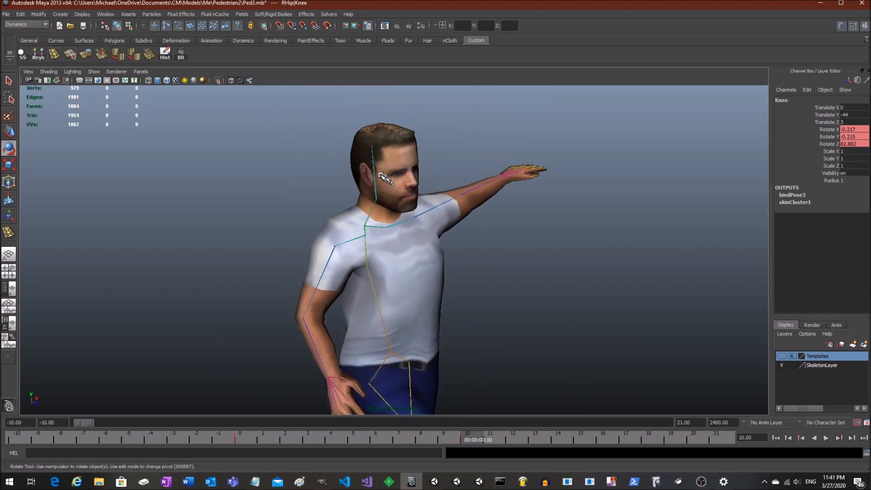
pyautogui.click(376, 176)
pyautogui.keyDown('alt'); pyautogui.moveTo(376, 176); pyautogui.dragTo(392, 186); pyautogui.keyUp('alt')
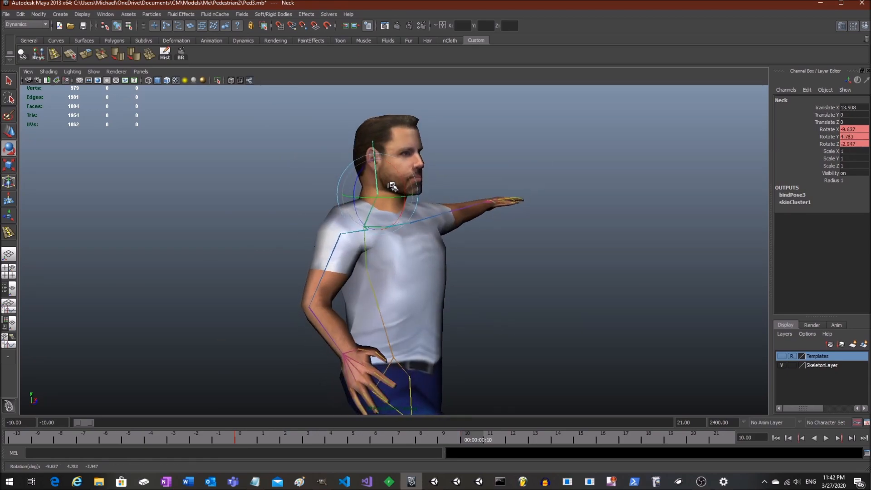
pyautogui.keyDown('alt'); pyautogui.moveTo(401, 172); pyautogui.dragTo(454, 207); pyautogui.keyUp('alt')
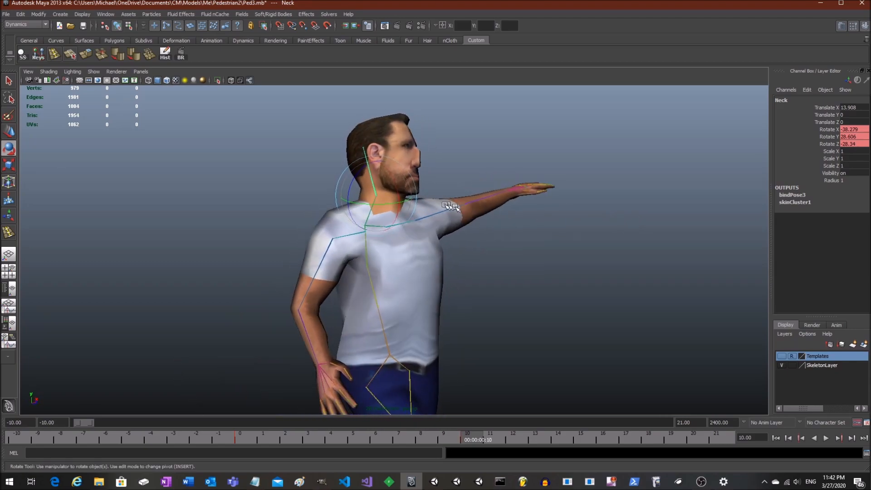
pyautogui.scroll(1, 400, 226)
pyautogui.keyDown('alt'); pyautogui.moveTo(428, 211); pyautogui.dragTo(422, 249, button='middle'); pyautogui.keyUp('alt')
pyautogui.scroll(2, 398, 299)
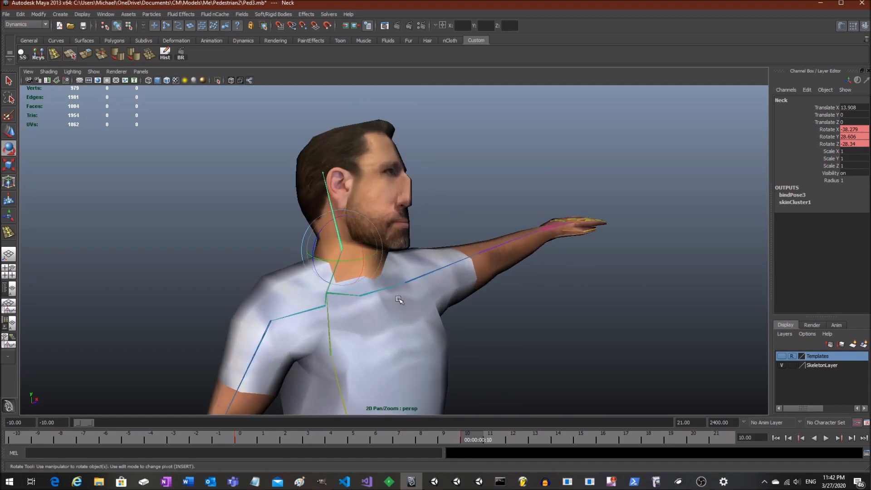
pyautogui.keyDown('alt'); pyautogui.moveTo(424, 236); pyautogui.dragTo(399, 229); pyautogui.keyUp('alt')
pyautogui.keyDown('alt'); pyautogui.moveTo(398, 229); pyautogui.dragTo(428, 213, button='middle'); pyautogui.keyUp('alt')
pyautogui.keyDown('alt'); pyautogui.moveTo(429, 213); pyautogui.dragTo(456, 227); pyautogui.keyUp('alt')
# Move the current time to frame 0 to return the character from the test pose to its T-pose
pyautogui.scroll(-4, 405, 376)
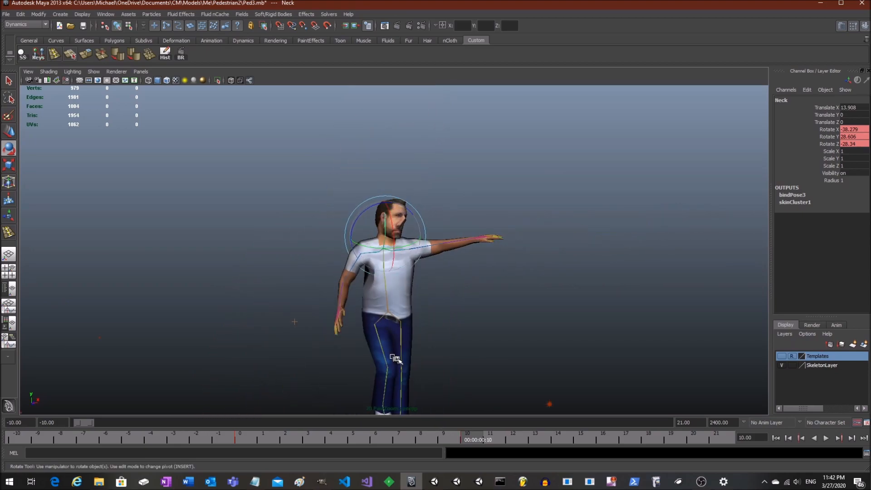
pyautogui.moveTo(476, 443); pyautogui.dragTo(453, 432)
pyautogui.moveTo(259, 434); pyautogui.dragTo(240, 435)
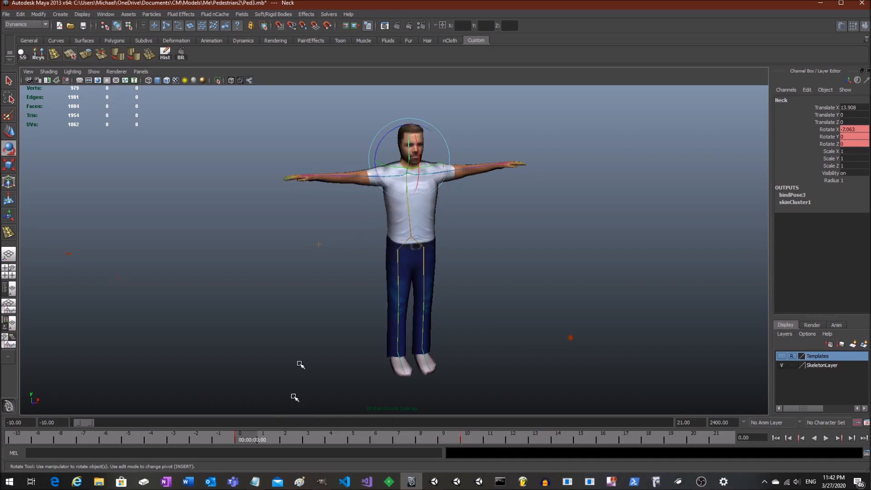
# Select the body mesh with the Select tool and add the skeleton's pelvis joint to the selection
pyautogui.click(8, 82)
pyautogui.click(421, 232)
pyautogui.scroll(3, 474, 248)
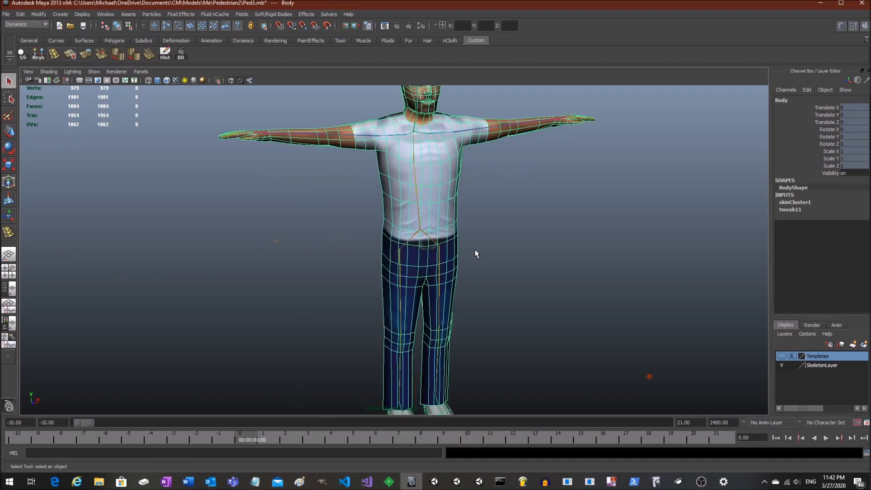
pyautogui.keyDown('alt'); pyautogui.moveTo(455, 236); pyautogui.dragTo(441, 235); pyautogui.keyUp('alt')
pyautogui.keyDown('alt'); pyautogui.moveTo(482, 270); pyautogui.dragTo(445, 227, button='middle'); pyautogui.keyUp('alt')
pyautogui.scroll(3, 413, 219)
pyautogui.keyDown('alt'); pyautogui.moveTo(405, 202); pyautogui.dragTo(442, 196); pyautogui.keyUp('alt')
pyautogui.keyDown('alt'); pyautogui.moveTo(441, 196); pyautogui.dragTo(470, 274, button='middle'); pyautogui.keyUp('alt')
pyautogui.scroll(-2, 446, 271)
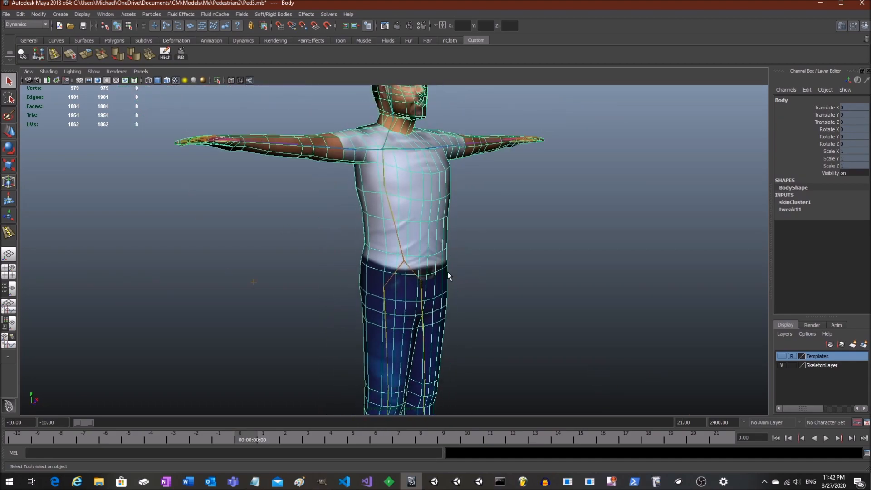
pyautogui.click(405, 262)
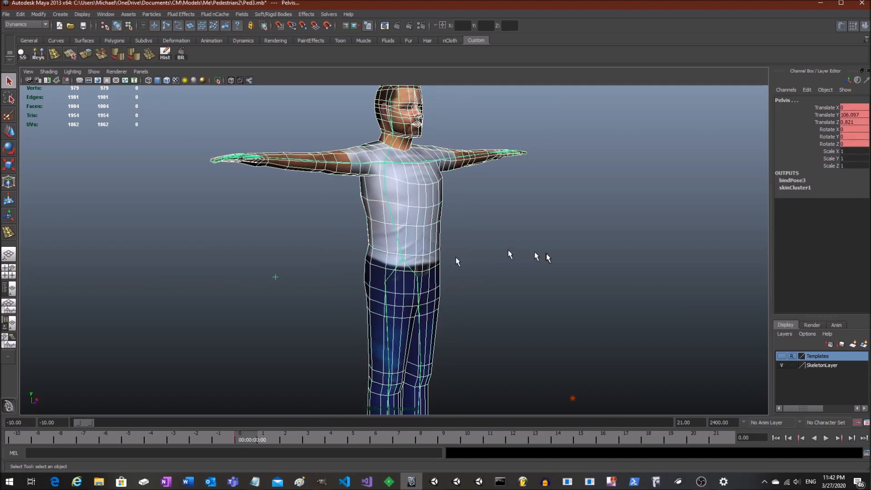
# Start the Paint Skin Weights Tool with its options and examine the pelvis joint's weights on the torso and legs
pyautogui.press('space')
pyautogui.click(612, 271)
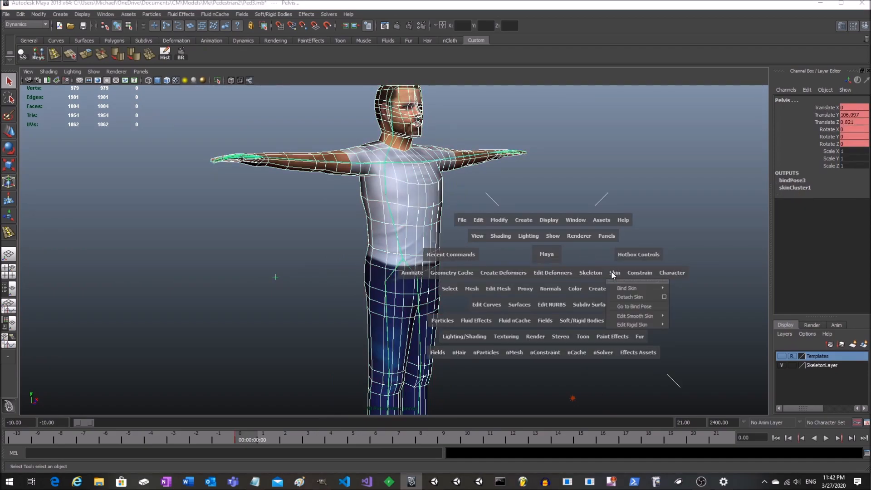
pyautogui.moveTo(652, 315)
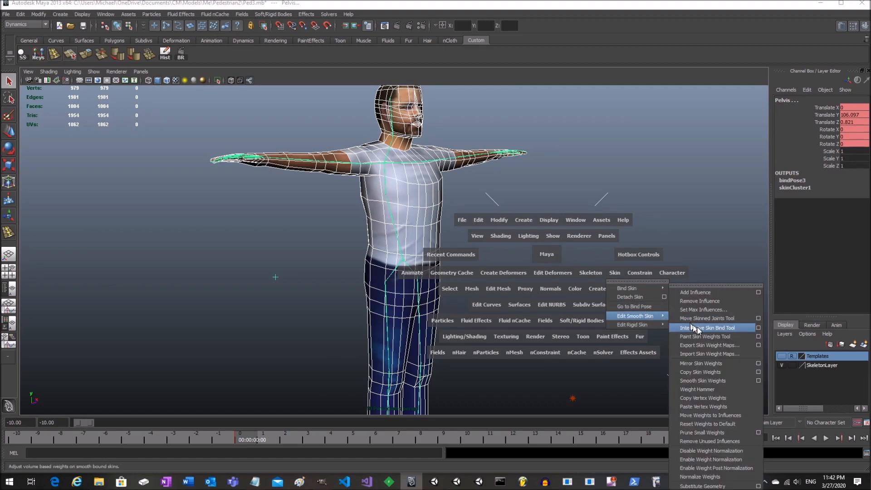
pyautogui.click(758, 337)
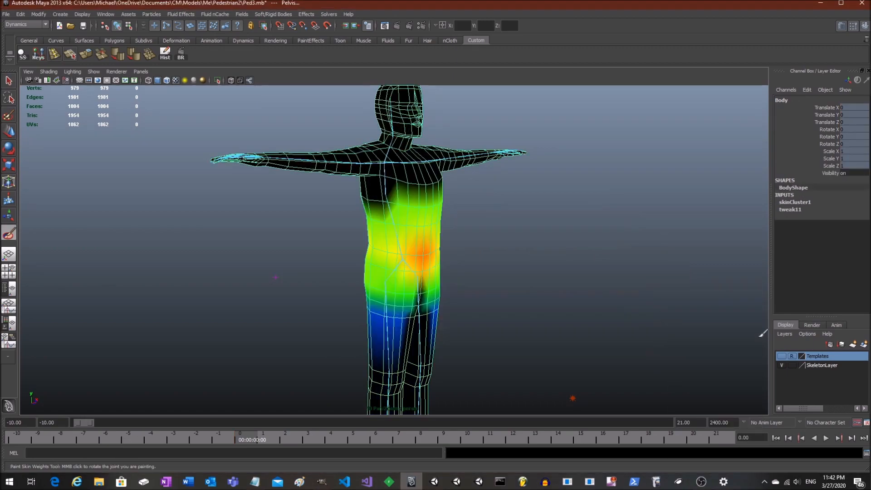
pyautogui.moveTo(527, 245)
pyautogui.keyDown('alt'); pyautogui.mouseDown()
pyautogui.moveTo(505, 246)
pyautogui.moveTo(537, 247)
pyautogui.mouseUp(); pyautogui.keyUp('alt')
pyautogui.moveTo(422, 251)
pyautogui.mouseDown()
pyautogui.moveTo(406, 261)
pyautogui.moveTo(422, 266)
pyautogui.mouseUp()
pyautogui.moveTo(494, 230)
pyautogui.keyDown('alt'); pyautogui.mouseDown()
pyautogui.moveTo(451, 297)
pyautogui.moveTo(450, 273)
pyautogui.moveTo(479, 262)
pyautogui.moveTo(460, 261)
pyautogui.mouseUp(); pyautogui.keyUp('alt')
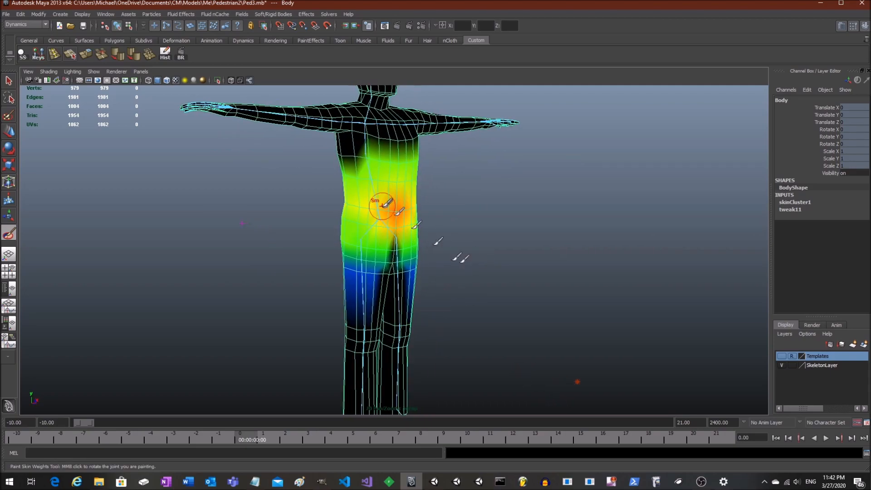
pyautogui.keyDown('alt'); pyautogui.moveTo(503, 221); pyautogui.dragTo(485, 218); pyautogui.keyUp('alt')
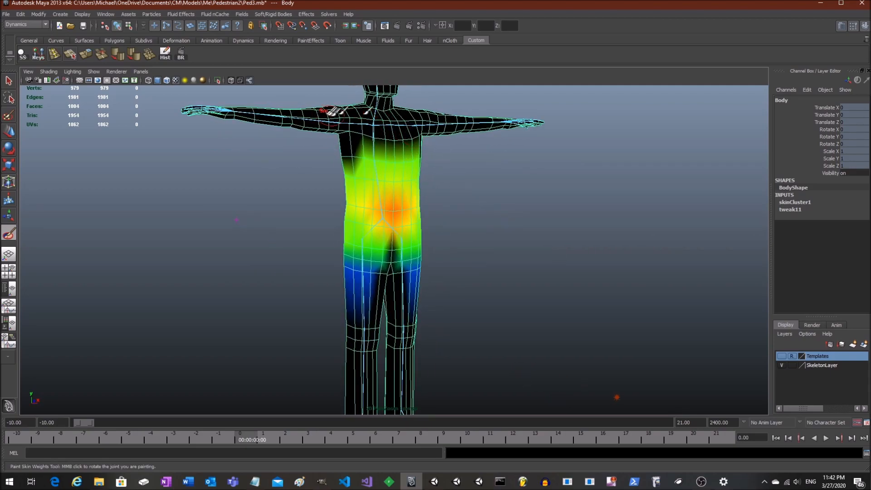
# Replace the Pelvis weights on the character's right upper thigh with a value of -1, with the tool options window placed beside the model
pyautogui.keyDown('alt'); pyautogui.moveTo(418, 273); pyautogui.dragTo(416, 239, button='middle'); pyautogui.keyUp('alt')
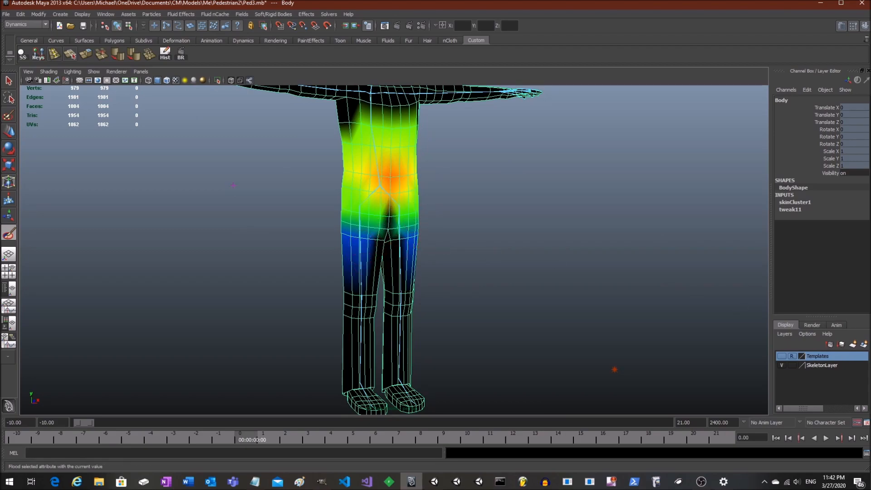
pyautogui.moveTo(870, 50); pyautogui.dragTo(744, 20)
pyautogui.keyDown('alt'); pyautogui.moveTo(505, 211); pyautogui.dragTo(477, 205, button='middle'); pyautogui.keyUp('alt')
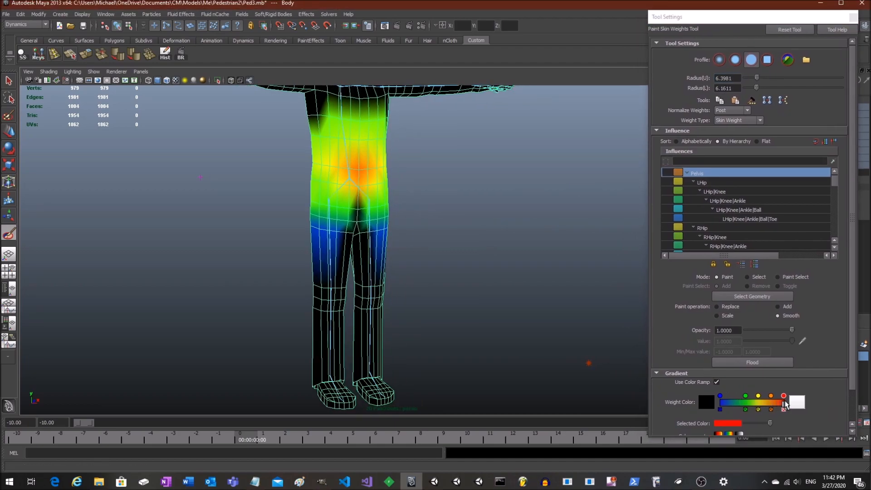
pyautogui.keyDown('alt'); pyautogui.moveTo(422, 205); pyautogui.dragTo(404, 244, button='middle'); pyautogui.keyUp('alt')
pyautogui.moveTo(476, 249)
pyautogui.keyDown('alt'); pyautogui.mouseDown()
pyautogui.moveTo(441, 249)
pyautogui.moveTo(490, 251)
pyautogui.mouseUp(); pyautogui.keyUp('alt')
pyautogui.moveTo(419, 286)
pyautogui.keyDown('alt'); pyautogui.mouseDown(button='middle')
pyautogui.moveTo(422, 250)
pyautogui.moveTo(436, 230)
pyautogui.mouseUp(button='middle'); pyautogui.keyUp('alt')
pyautogui.moveTo(452, 242)
pyautogui.keyDown('alt'); pyautogui.mouseDown()
pyautogui.moveTo(493, 241)
pyautogui.moveTo(427, 240)
pyautogui.mouseUp(); pyautogui.keyUp('alt')
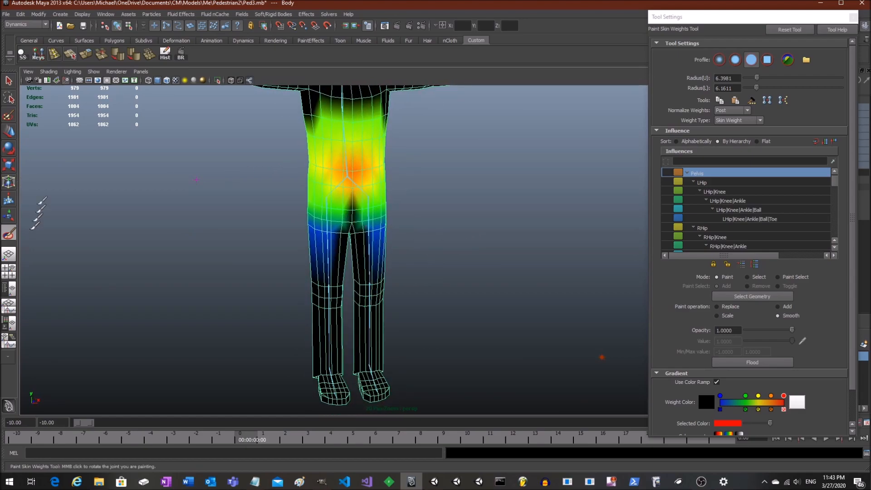
pyautogui.click(726, 308)
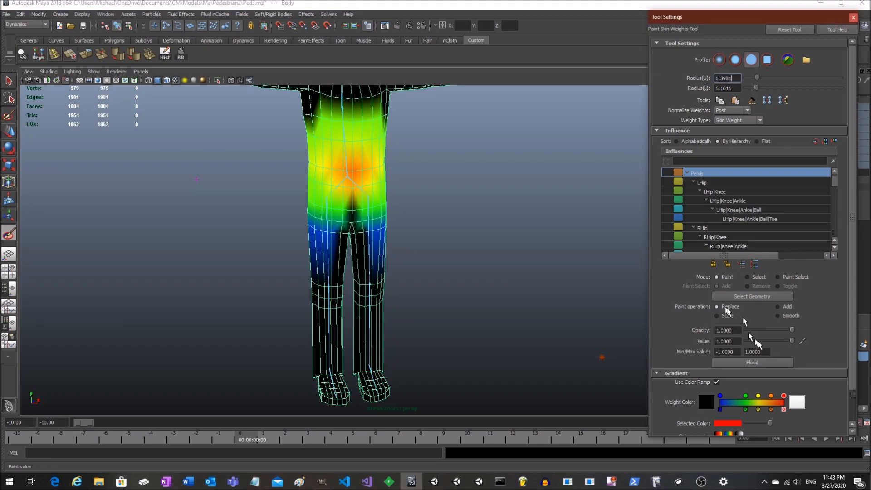
pyautogui.moveTo(791, 341); pyautogui.dragTo(699, 345)
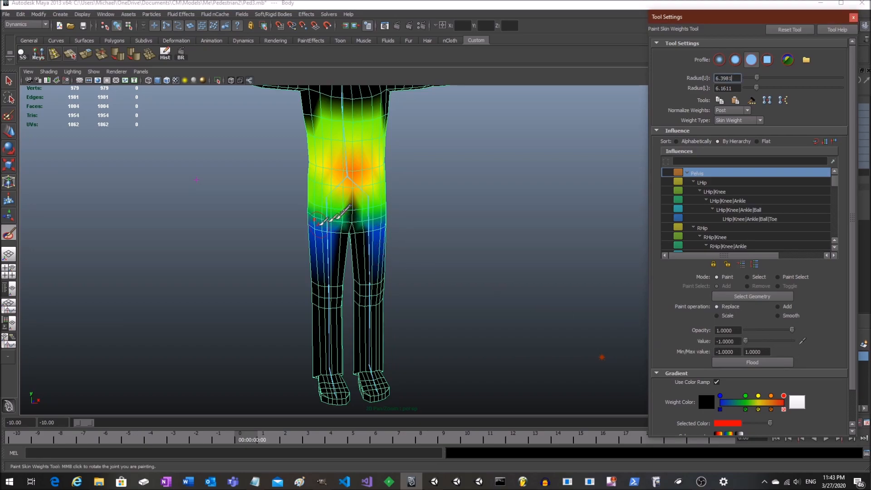
pyautogui.moveTo(341, 215)
pyautogui.mouseDown()
pyautogui.moveTo(302, 213)
pyautogui.moveTo(341, 227)
pyautogui.moveTo(352, 252)
pyautogui.moveTo(327, 212)
pyautogui.mouseUp()
pyautogui.moveTo(320, 252)
pyautogui.keyDown('alt'); pyautogui.mouseDown()
pyautogui.moveTo(399, 247)
pyautogui.moveTo(325, 243)
pyautogui.moveTo(408, 278)
pyautogui.moveTo(424, 250)
pyautogui.moveTo(394, 252)
pyautogui.moveTo(457, 297)
pyautogui.moveTo(300, 296)
pyautogui.mouseUp(); pyautogui.keyUp('alt')
pyautogui.hotkey('ctrl', 'z')
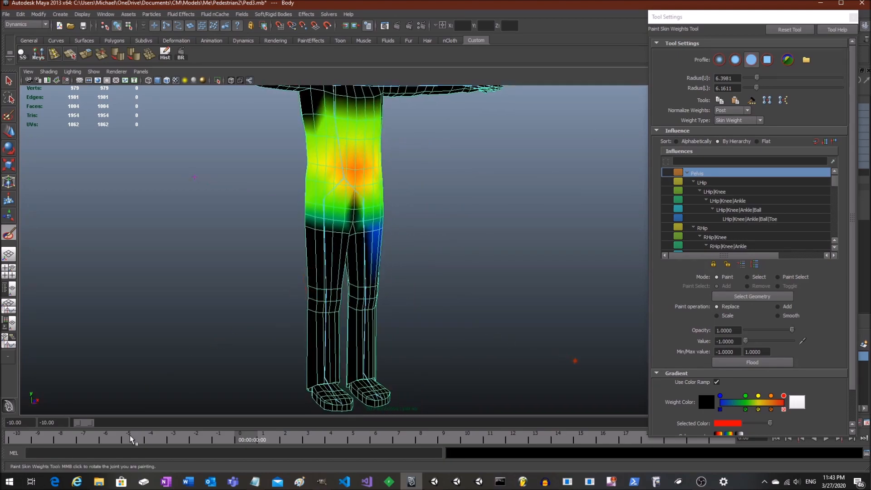
# Select the RHip influence, move the current time to frame 11 and examine its weights around the raised right hip
pyautogui.moveTo(240, 438); pyautogui.dragTo(214, 431)
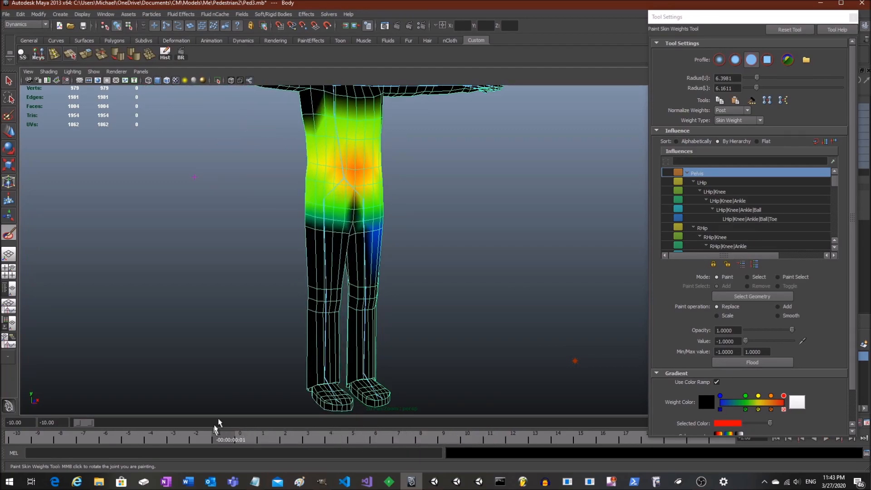
pyautogui.keyDown('alt'); pyautogui.moveTo(388, 234); pyautogui.dragTo(420, 297, button='middle'); pyautogui.keyUp('alt')
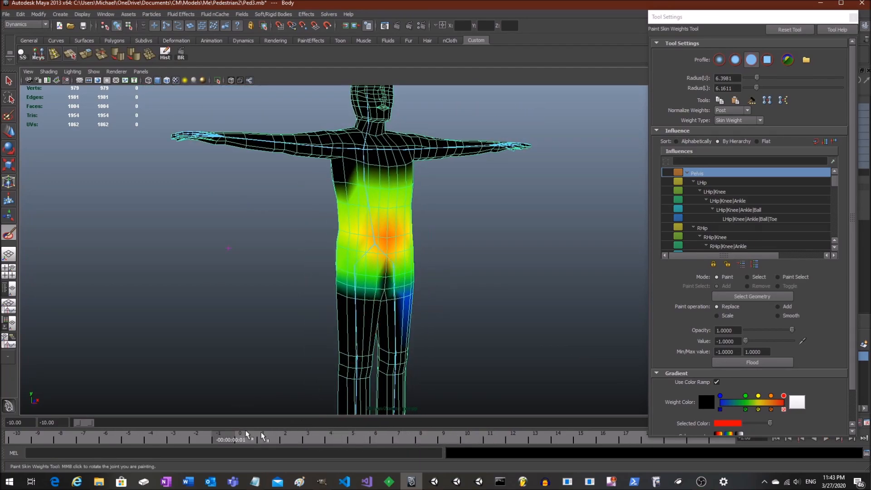
pyautogui.click(716, 228)
pyautogui.keyDown('alt'); pyautogui.moveTo(427, 243); pyautogui.dragTo(377, 254); pyautogui.keyUp('alt')
pyautogui.moveTo(248, 434); pyautogui.dragTo(506, 434)
pyautogui.keyDown('alt'); pyautogui.moveTo(464, 340); pyautogui.dragTo(400, 277); pyautogui.keyUp('alt')
pyautogui.keyDown('alt'); pyautogui.moveTo(384, 235); pyautogui.dragTo(400, 241); pyautogui.keyUp('alt')
pyautogui.scroll(3, 392, 238)
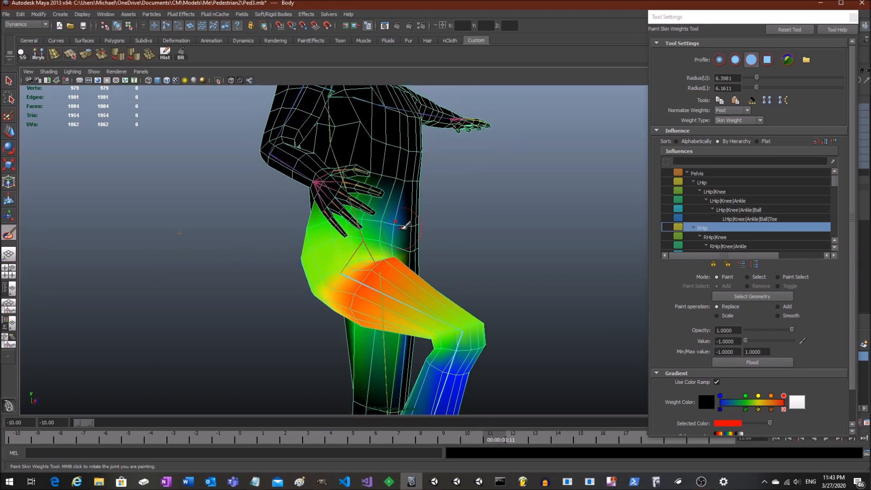
pyautogui.moveTo(301, 248)
pyautogui.keyDown('alt'); pyautogui.mouseDown()
pyautogui.moveTo(375, 248)
pyautogui.moveTo(383, 235)
pyautogui.moveTo(357, 254)
pyautogui.moveTo(319, 259)
pyautogui.moveTo(370, 266)
pyautogui.moveTo(387, 246)
pyautogui.mouseUp(); pyautogui.keyUp('alt')
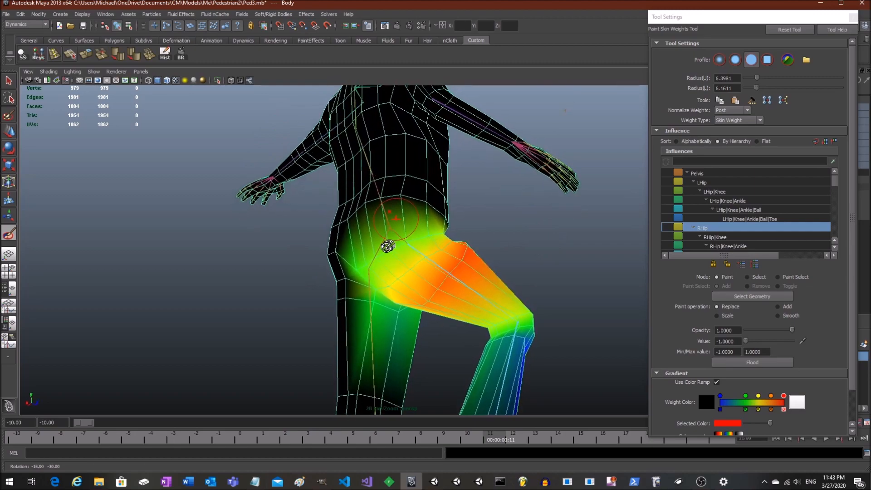
pyautogui.keyDown('alt'); pyautogui.moveTo(437, 261); pyautogui.dragTo(449, 295); pyautogui.keyUp('alt')
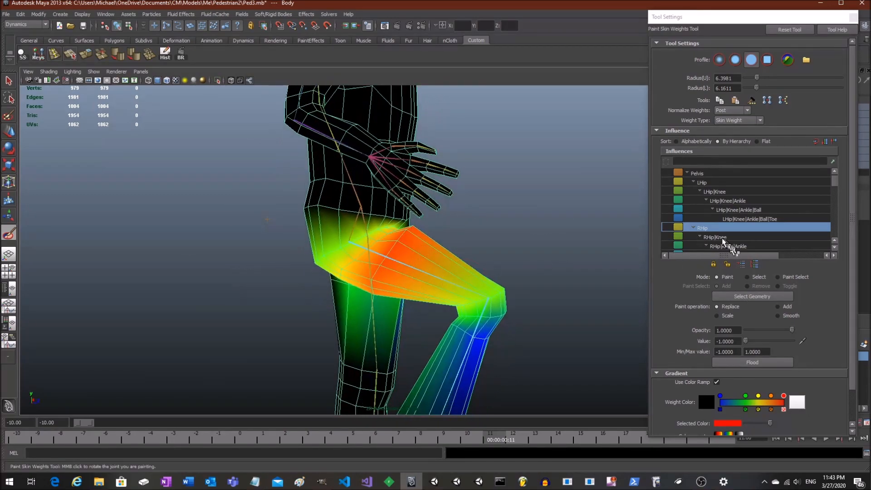
# Select the Pelvis influence and, at frame 1, paint its weights off the lower right hip and buttock with value -1
pyautogui.click(698, 173)
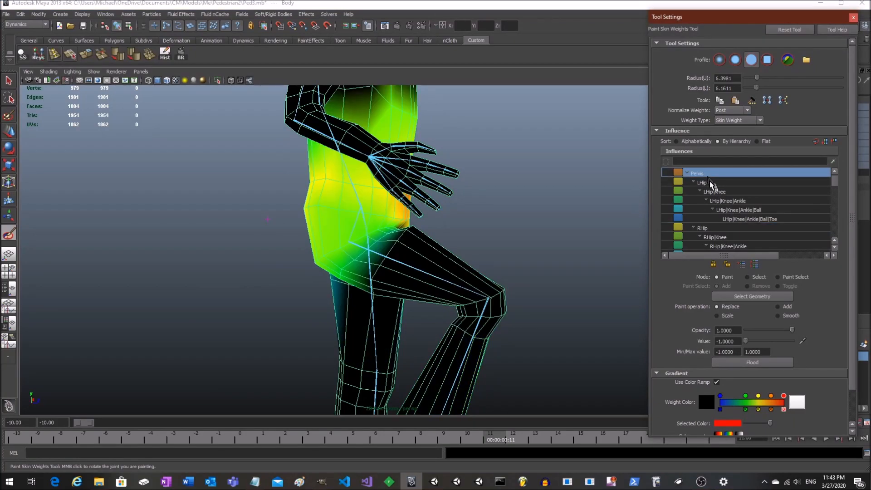
pyautogui.keyDown('alt'); pyautogui.moveTo(429, 264); pyautogui.dragTo(441, 268); pyautogui.keyUp('alt')
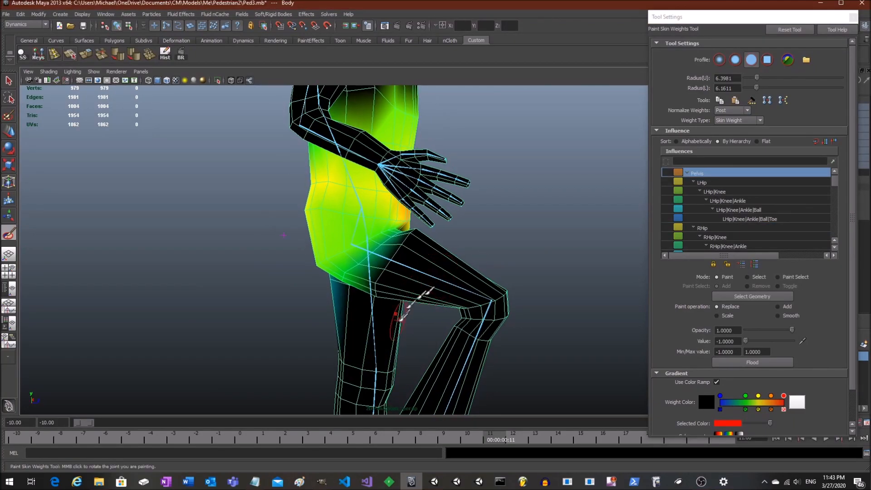
pyautogui.moveTo(467, 439); pyautogui.dragTo(265, 437)
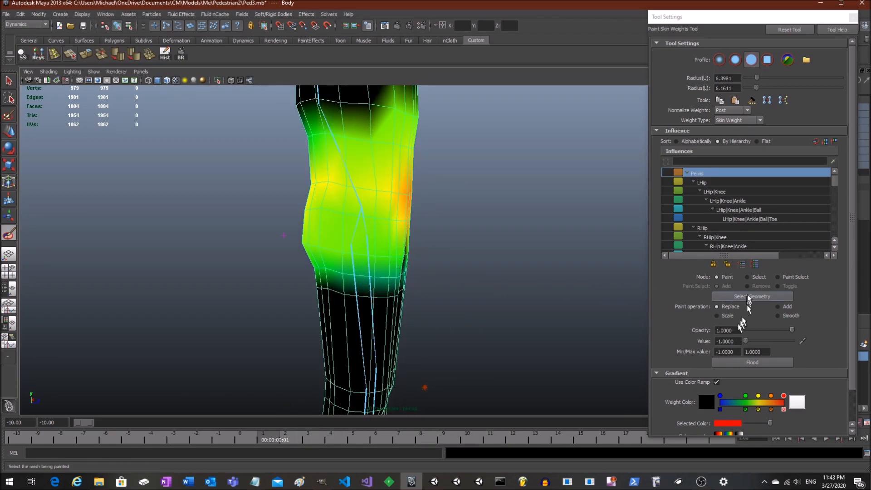
pyautogui.moveTo(402, 271)
pyautogui.mouseDown()
pyautogui.moveTo(296, 275)
pyautogui.moveTo(366, 286)
pyautogui.mouseUp()
pyautogui.moveTo(400, 252); pyautogui.dragTo(317, 253)
pyautogui.keyDown('alt'); pyautogui.moveTo(389, 298); pyautogui.dragTo(317, 303); pyautogui.keyUp('alt')
# Check the right leg's movement on the timeline, return to frame 0 and flood the Pelvis weights with the Smooth operation
pyautogui.moveTo(273, 433); pyautogui.dragTo(395, 435)
pyautogui.keyDown('alt'); pyautogui.moveTo(334, 294); pyautogui.dragTo(390, 312); pyautogui.keyUp('alt')
pyautogui.moveTo(425, 442); pyautogui.dragTo(259, 430)
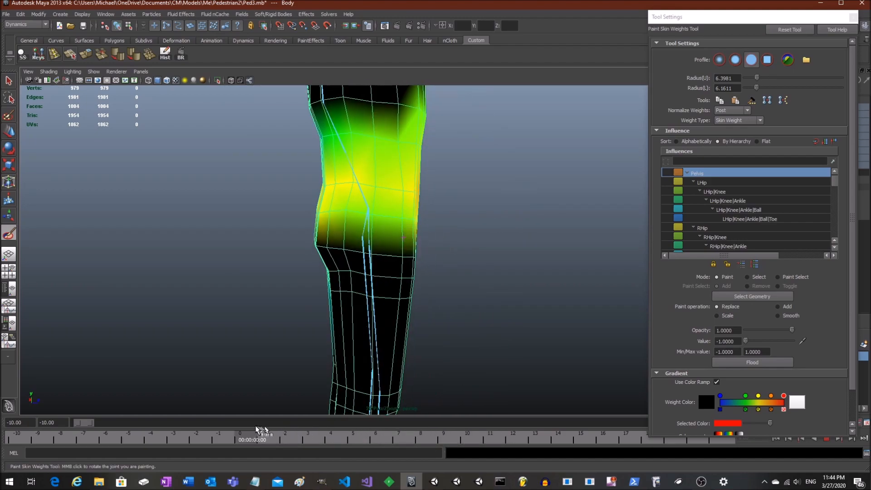
pyautogui.click(789, 317)
pyautogui.click(756, 361)
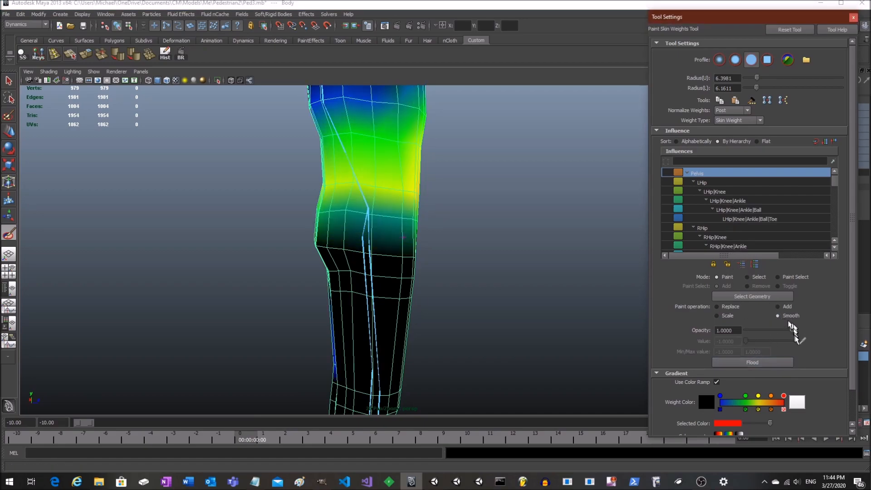
# Sample a Pelvis weight of 0.2151 at the hip and paint it over the lower right hip and buttock in Replace mode
pyautogui.click(729, 307)
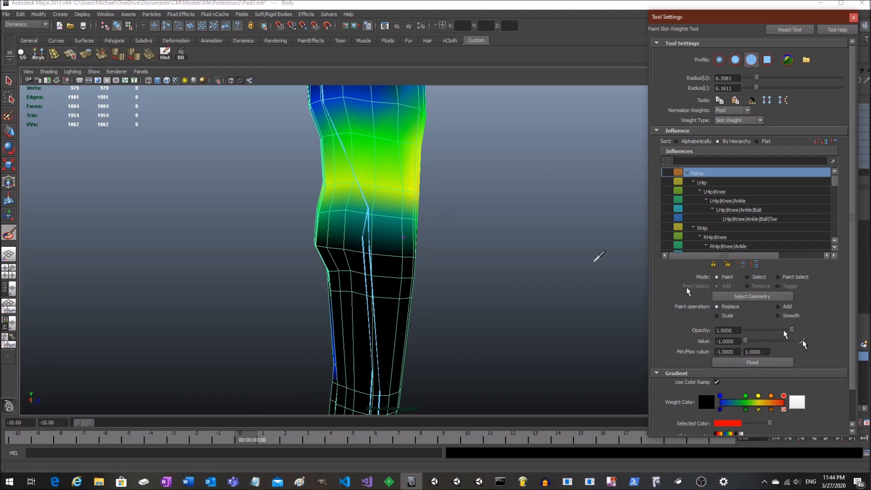
pyautogui.click(386, 206)
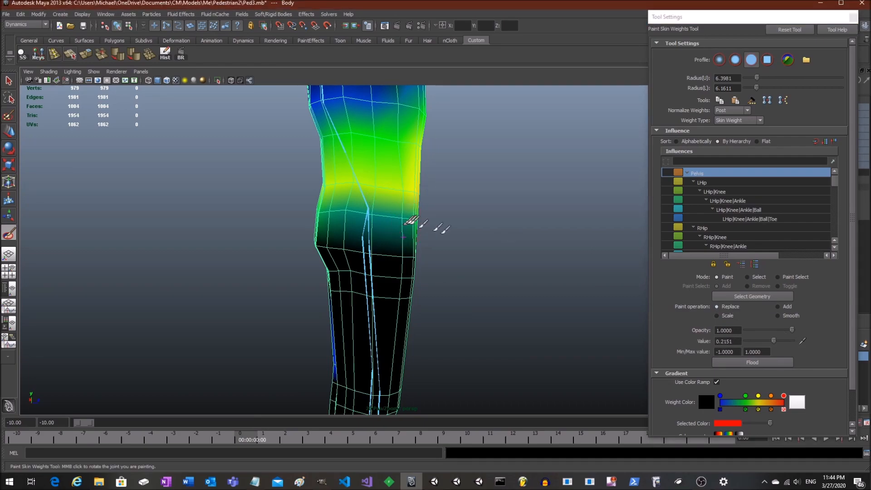
pyautogui.keyDown('alt'); pyautogui.moveTo(420, 228); pyautogui.dragTo(407, 237); pyautogui.keyUp('alt')
pyautogui.moveTo(330, 236)
pyautogui.keyDown('alt'); pyautogui.mouseDown()
pyautogui.moveTo(320, 240)
pyautogui.moveTo(386, 217)
pyautogui.moveTo(349, 217)
pyautogui.moveTo(340, 246)
pyautogui.moveTo(408, 241)
pyautogui.moveTo(430, 249)
pyautogui.moveTo(325, 243)
pyautogui.mouseUp(); pyautogui.keyUp('alt')
pyautogui.hotkey('ctrl', 'z')
# Examine the Pelvis weights on the bent right hip at frame 7 and set the paint value to 0.2816
pyautogui.moveTo(402, 312)
pyautogui.keyDown('alt'); pyautogui.mouseDown()
pyautogui.moveTo(301, 436)
pyautogui.moveTo(451, 439)
pyautogui.moveTo(424, 436)
pyautogui.mouseUp(); pyautogui.keyUp('alt')
pyautogui.keyDown('alt'); pyautogui.moveTo(379, 340); pyautogui.dragTo(413, 317); pyautogui.keyUp('alt')
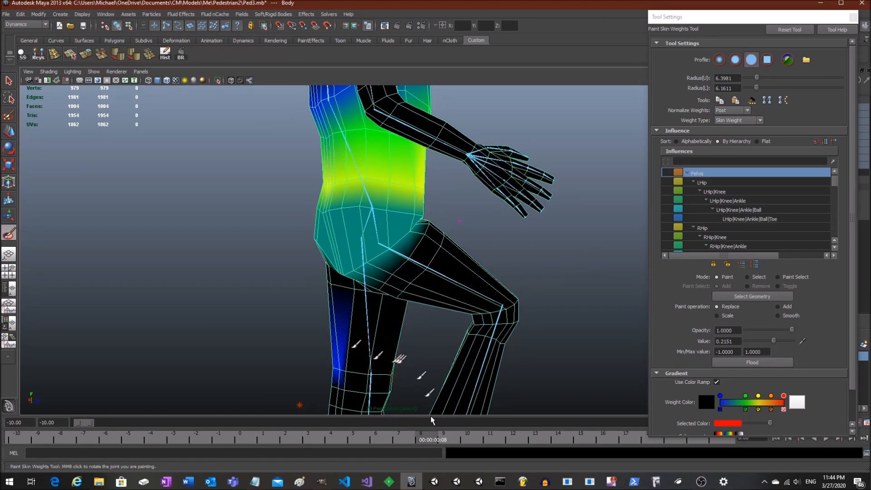
pyautogui.moveTo(424, 442)
pyautogui.mouseDown()
pyautogui.moveTo(295, 437)
pyautogui.moveTo(415, 443)
pyautogui.mouseUp()
pyautogui.moveTo(442, 309)
pyautogui.keyDown('alt'); pyautogui.mouseDown()
pyautogui.moveTo(382, 312)
pyautogui.moveTo(395, 311)
pyautogui.mouseUp(); pyautogui.keyUp('alt')
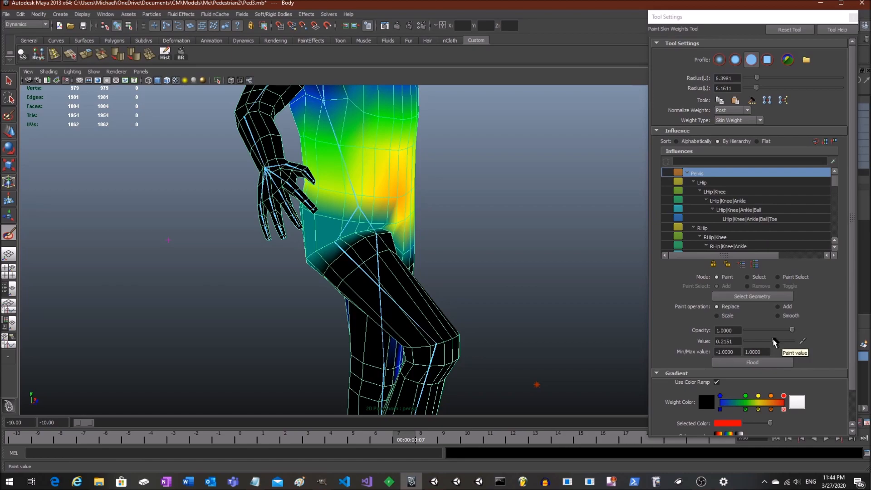
pyautogui.click(774, 340)
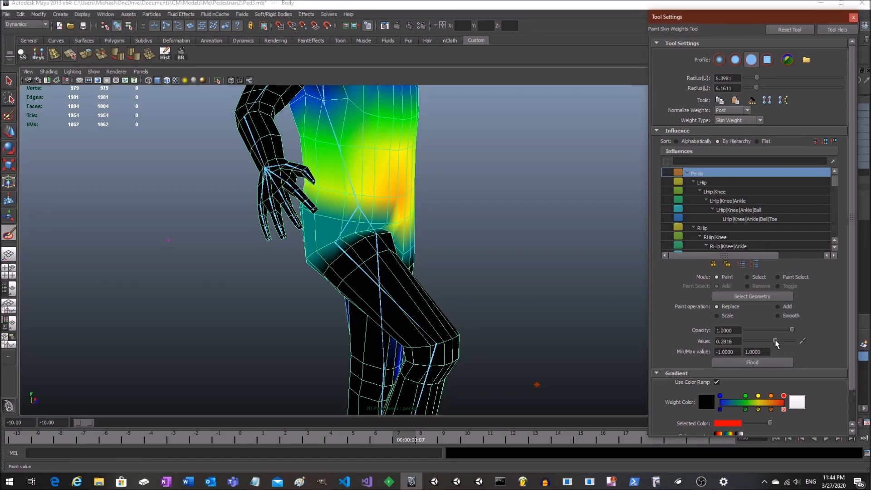
# Select the LHip influence and paint its weights off the inner right thigh and groin in Replace mode with value -1
pyautogui.click(720, 180)
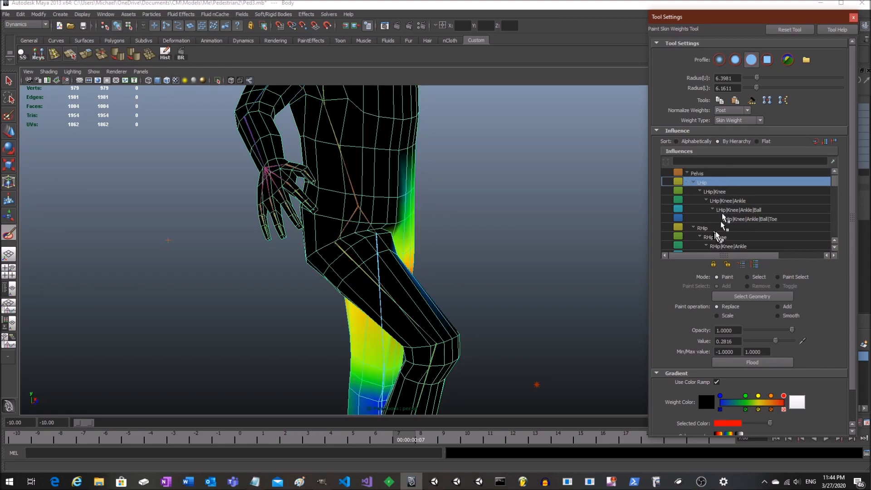
pyautogui.scroll(-2, 453, 232)
pyautogui.scroll(2, 452, 229)
pyautogui.moveTo(450, 230)
pyautogui.keyDown('alt'); pyautogui.mouseDown()
pyautogui.moveTo(466, 222)
pyautogui.moveTo(393, 217)
pyautogui.mouseUp(); pyautogui.keyUp('alt')
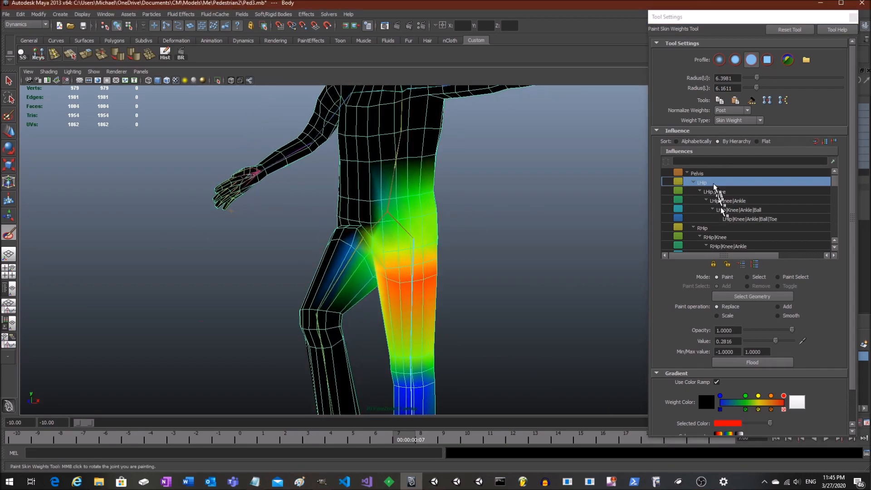
pyautogui.moveTo(408, 299)
pyautogui.keyDown('alt'); pyautogui.mouseDown()
pyautogui.moveTo(451, 274)
pyautogui.moveTo(440, 271)
pyautogui.moveTo(460, 274)
pyautogui.moveTo(414, 247)
pyautogui.moveTo(447, 235)
pyautogui.mouseUp(); pyautogui.keyUp('alt')
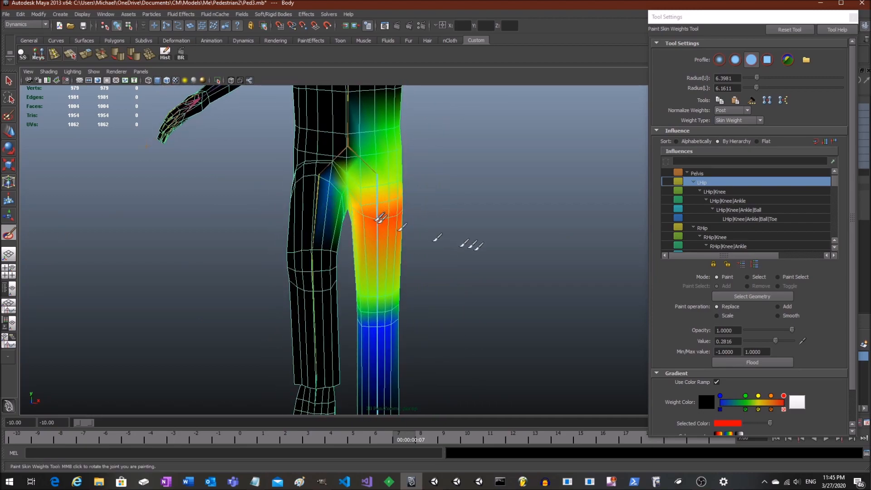
pyautogui.keyDown('alt'); pyautogui.moveTo(380, 213); pyautogui.dragTo(487, 257); pyautogui.keyUp('alt')
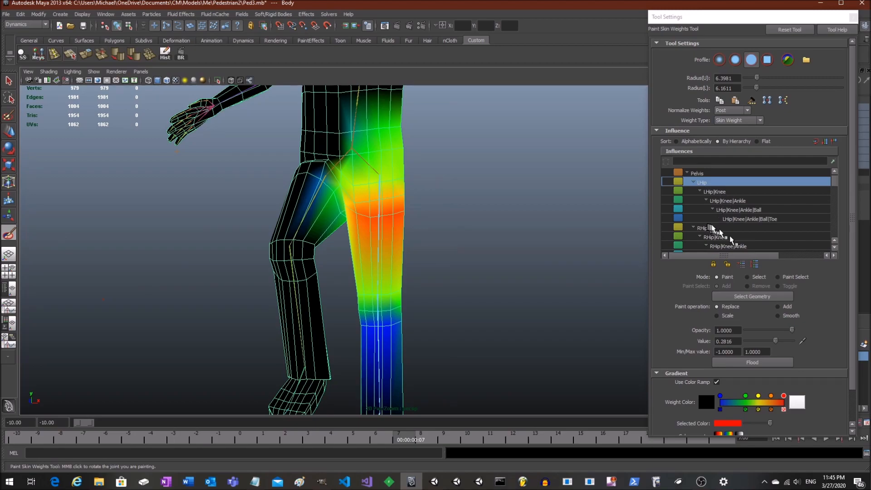
pyautogui.moveTo(775, 341); pyautogui.dragTo(717, 314)
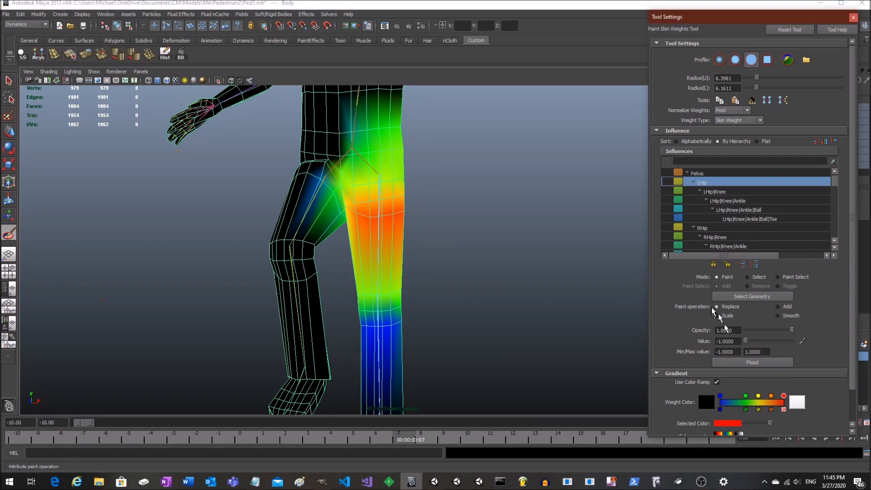
pyautogui.moveTo(305, 190); pyautogui.dragTo(324, 195)
pyautogui.keyDown('alt'); pyautogui.moveTo(467, 242); pyautogui.dragTo(276, 218); pyautogui.keyUp('alt')
pyautogui.keyDown('alt'); pyautogui.moveTo(442, 212); pyautogui.dragTo(325, 189); pyautogui.keyUp('alt')
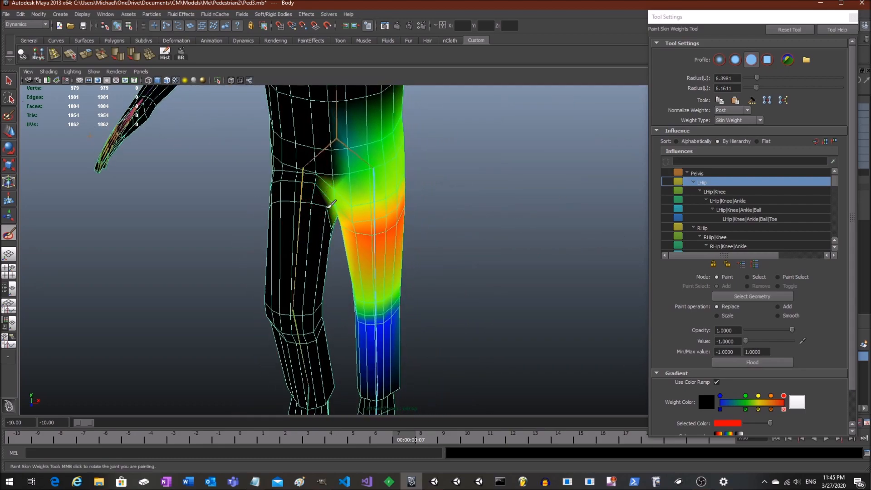
pyautogui.keyDown('alt'); pyautogui.moveTo(324, 229); pyautogui.dragTo(337, 200); pyautogui.keyUp('alt')
# Move the current time to frame 3, select the Pelvis influence and flood its weights with the Smooth operation
pyautogui.scroll(-5, 343, 199)
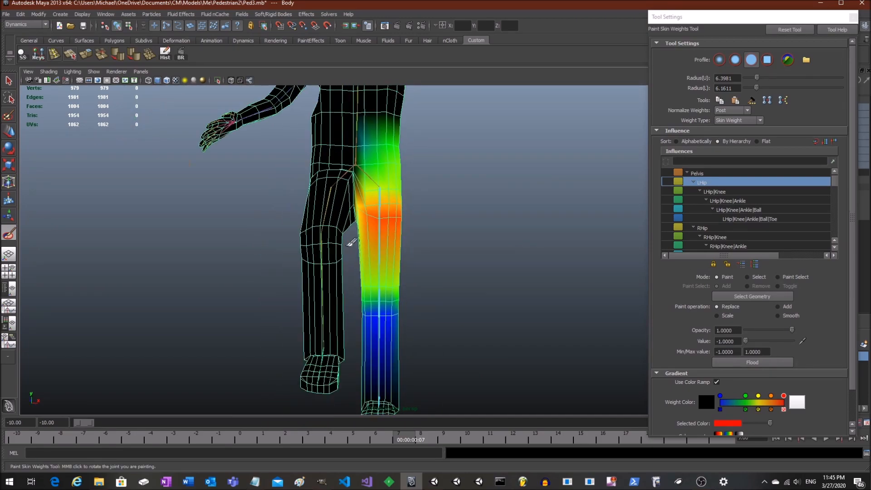
pyautogui.keyDown('alt'); pyautogui.moveTo(376, 269); pyautogui.dragTo(421, 254, button='middle'); pyautogui.keyUp('alt')
pyautogui.scroll(3, 404, 256)
pyautogui.keyDown('alt'); pyautogui.moveTo(395, 259); pyautogui.dragTo(508, 263); pyautogui.keyUp('alt')
pyautogui.moveTo(309, 437)
pyautogui.mouseDown()
pyautogui.moveTo(344, 438)
pyautogui.moveTo(313, 435)
pyautogui.mouseUp()
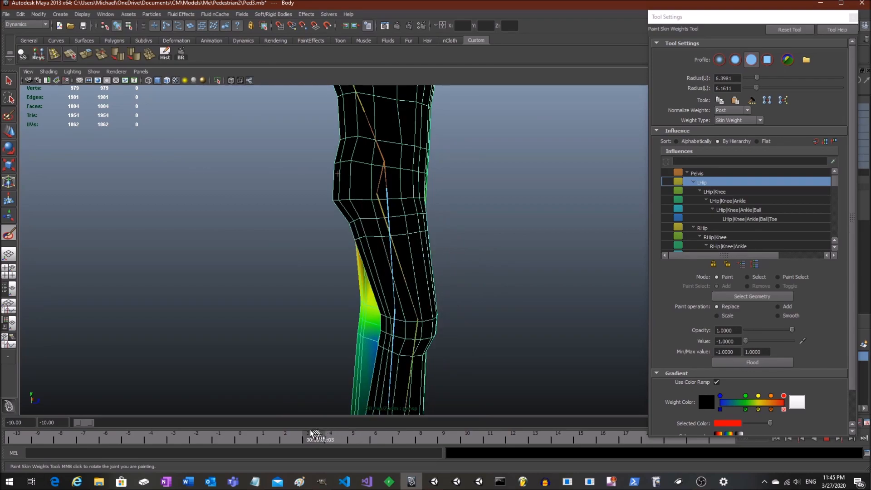
pyautogui.click(701, 173)
pyautogui.click(711, 226)
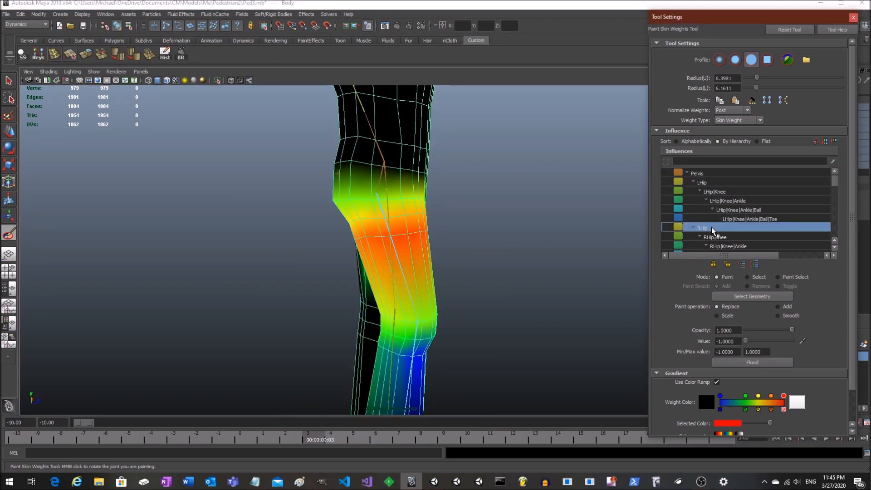
pyautogui.click(700, 173)
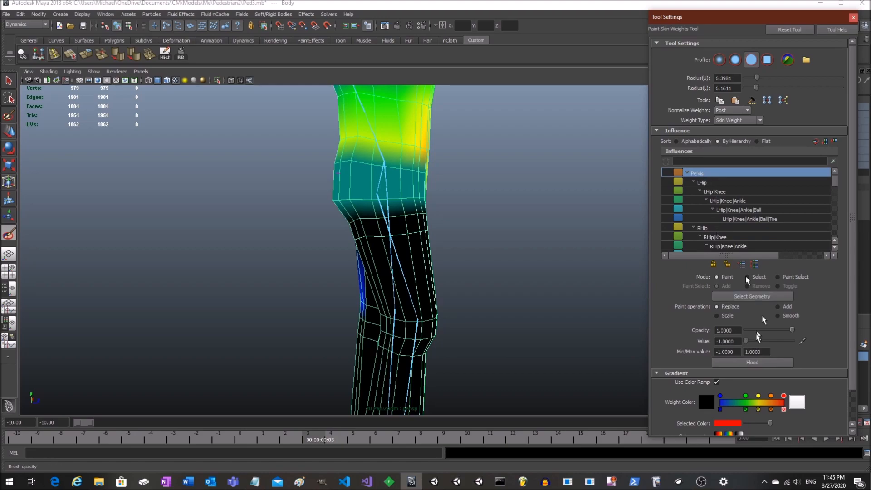
pyautogui.click(786, 316)
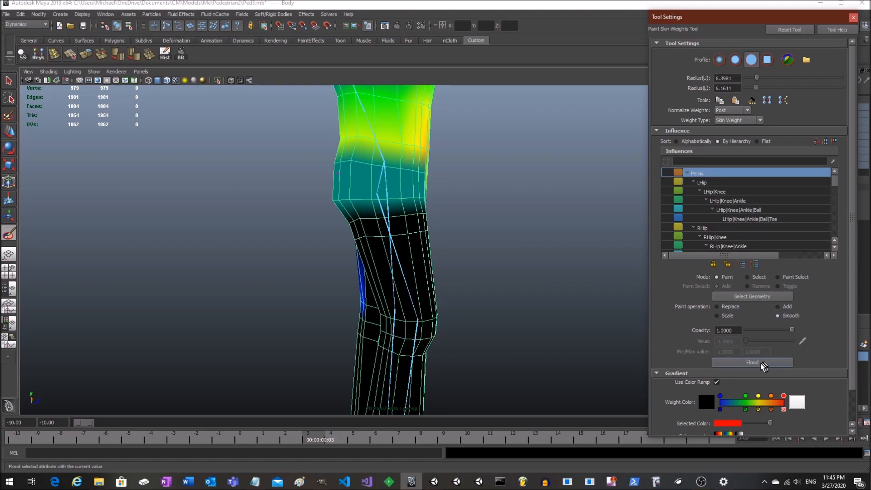
pyautogui.click(760, 362)
# Select the RHip influence and flood its weights with the Smooth operation
pyautogui.moveTo(313, 438)
pyautogui.mouseDown()
pyautogui.moveTo(408, 441)
pyautogui.moveTo(320, 434)
pyautogui.mouseUp()
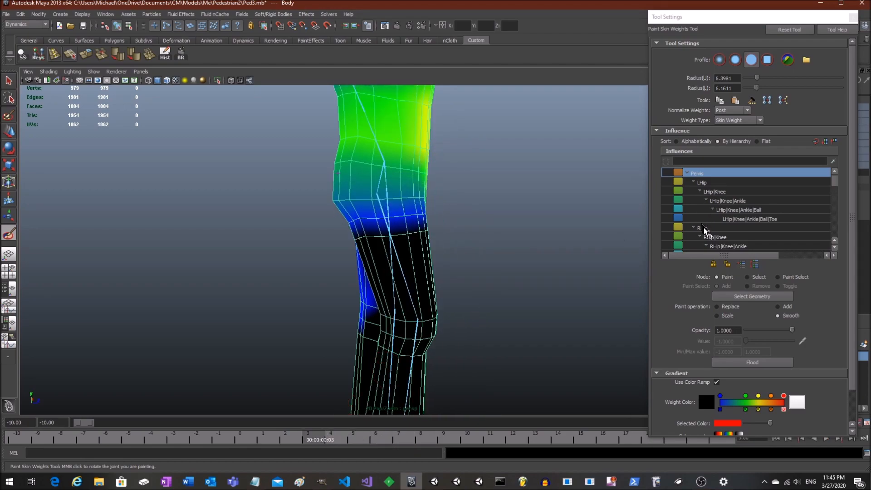
pyautogui.click(703, 228)
pyautogui.click(767, 361)
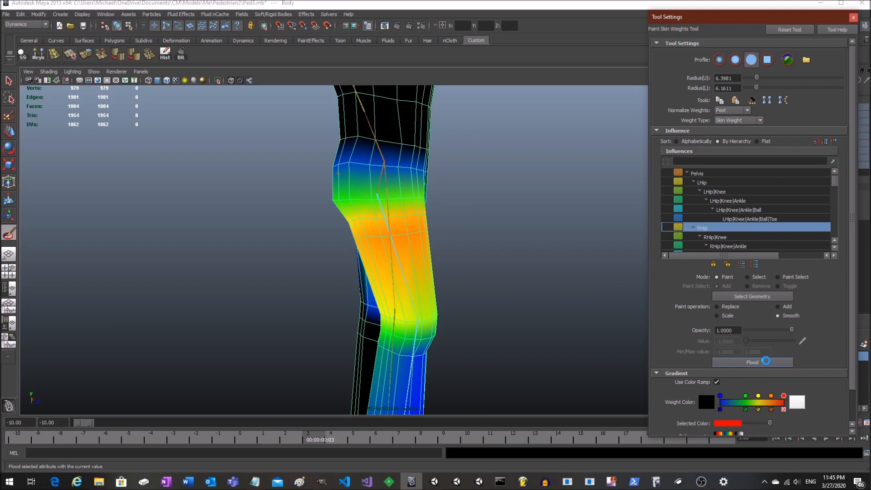
# Move the current time to frame 11 and examine the deformation of the raised right leg and hip
pyautogui.moveTo(319, 435); pyautogui.dragTo(490, 435)
pyautogui.moveTo(438, 313)
pyautogui.keyDown('alt'); pyautogui.mouseDown()
pyautogui.moveTo(369, 299)
pyautogui.moveTo(447, 293)
pyautogui.moveTo(459, 275)
pyautogui.moveTo(492, 272)
pyautogui.moveTo(426, 278)
pyautogui.moveTo(438, 278)
pyautogui.mouseUp(); pyautogui.keyUp('alt')
pyautogui.scroll(-3, 447, 290)
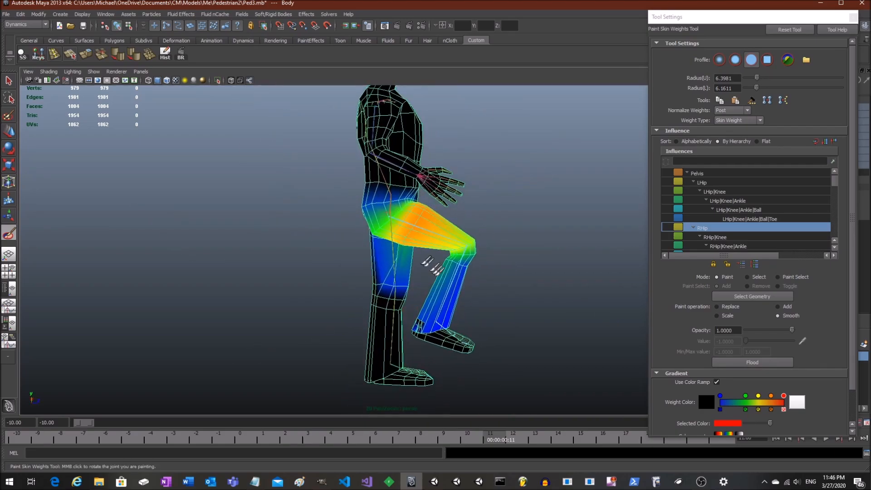
# Flood the RHip influence's weights again with the Smooth operation and move the current time to frame 9
pyautogui.scroll(2, 436, 271)
pyautogui.click(744, 360)
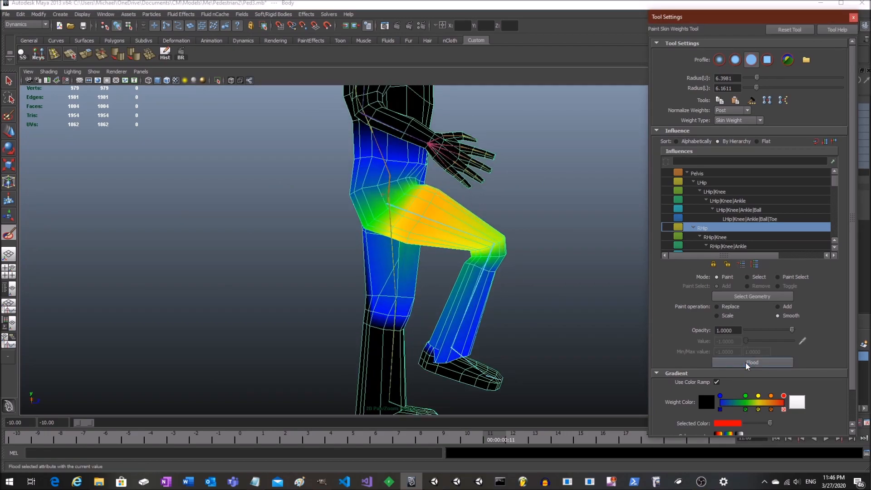
pyautogui.scroll(-2, 477, 338)
pyautogui.keyDown('alt'); pyautogui.moveTo(477, 338); pyautogui.dragTo(472, 314); pyautogui.keyUp('alt')
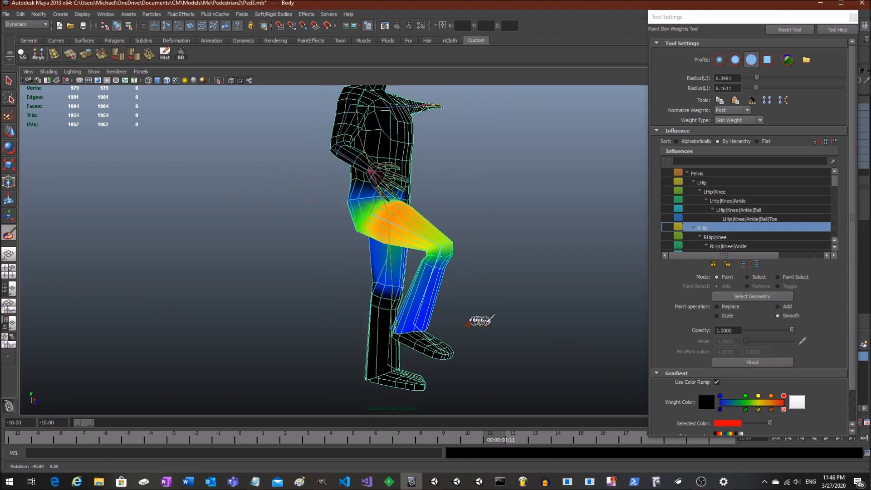
pyautogui.moveTo(499, 442); pyautogui.dragTo(444, 439)
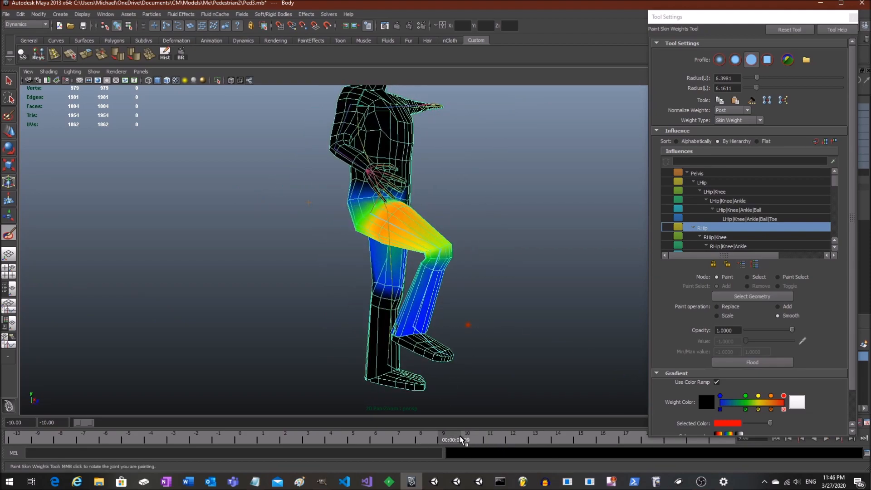
# Set the paint operation to Replace with value -0.6116 and move the current time to frame -1
pyautogui.click(745, 308)
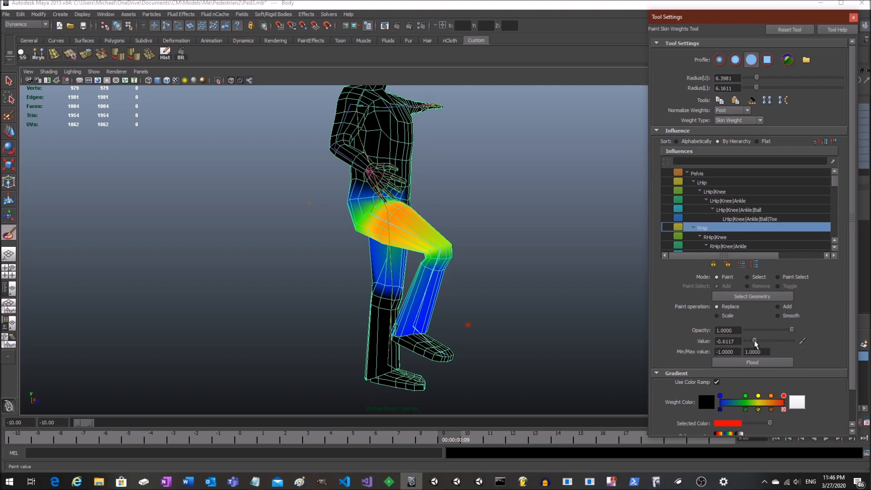
pyautogui.scroll(3, 434, 200)
pyautogui.moveTo(431, 442); pyautogui.dragTo(345, 438)
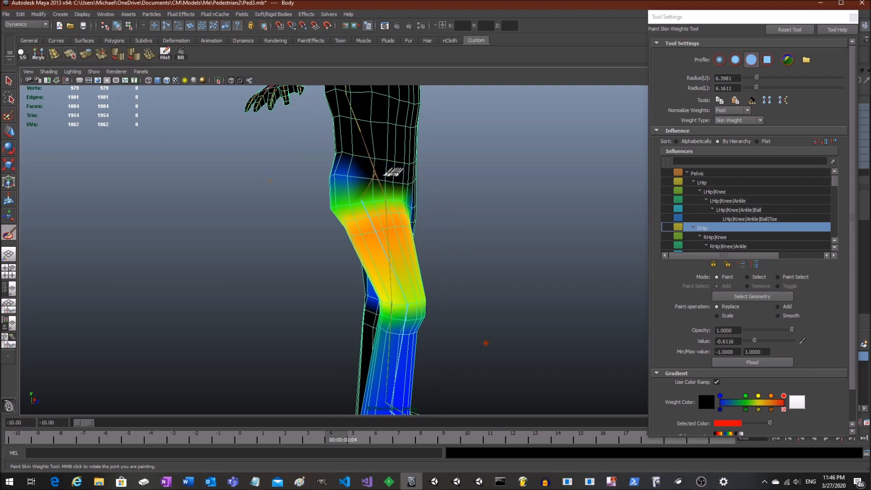
pyautogui.keyDown('alt'); pyautogui.moveTo(383, 179); pyautogui.dragTo(466, 208); pyautogui.keyUp('alt')
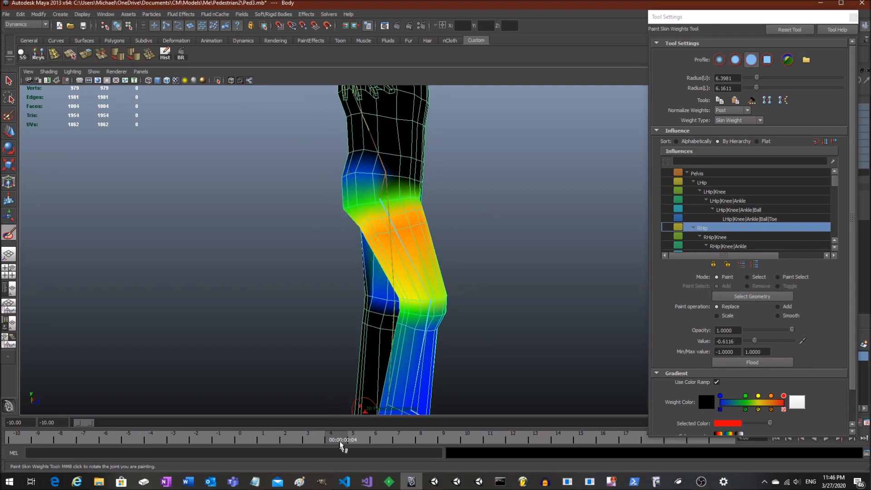
pyautogui.hotkey('alt', 'v')
pyautogui.moveTo(332, 421); pyautogui.dragTo(230, 410)
pyautogui.scroll(-2, 414, 289)
pyautogui.moveTo(495, 334)
pyautogui.keyDown('alt'); pyautogui.mouseDown()
pyautogui.moveTo(391, 315)
pyautogui.moveTo(470, 295)
pyautogui.mouseUp(); pyautogui.keyUp('alt')
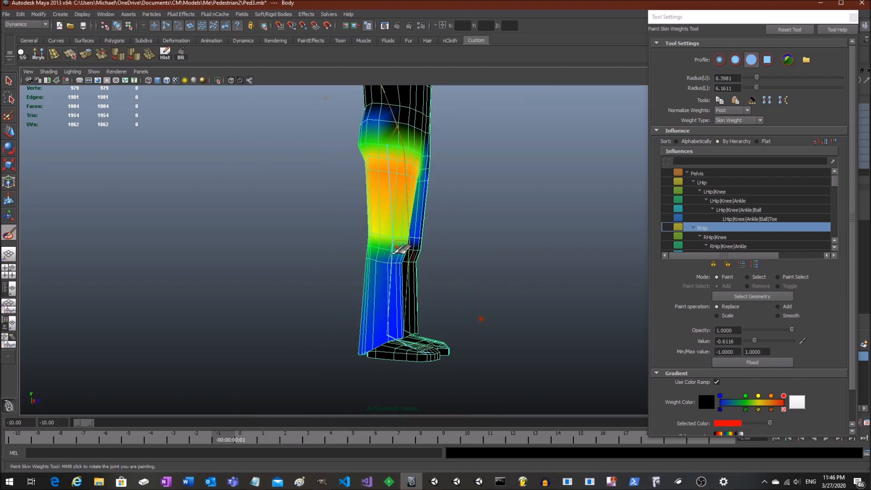
# Paint the RHip weights off the right lower leg below the knee, lowering the value to -1
pyautogui.moveTo(365, 261); pyautogui.dragTo(390, 271)
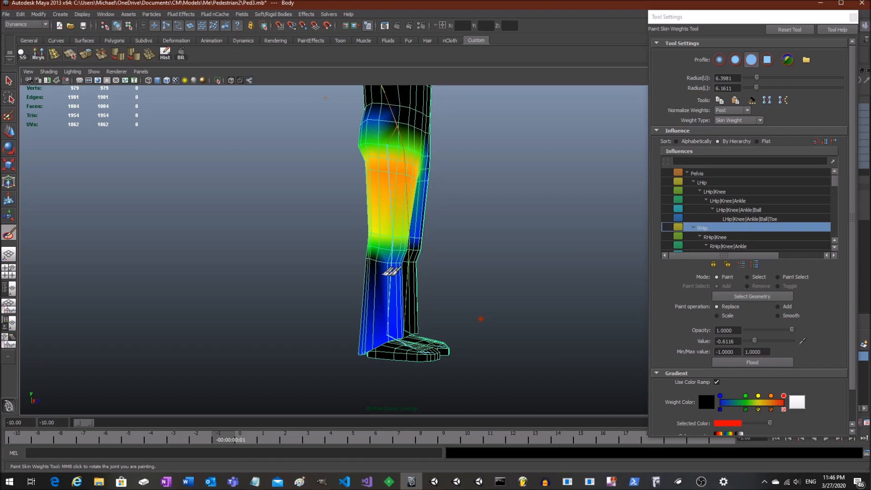
pyautogui.moveTo(755, 343); pyautogui.dragTo(741, 342)
pyautogui.moveTo(371, 336)
pyautogui.mouseDown()
pyautogui.moveTo(377, 343)
pyautogui.moveTo(396, 336)
pyautogui.mouseUp()
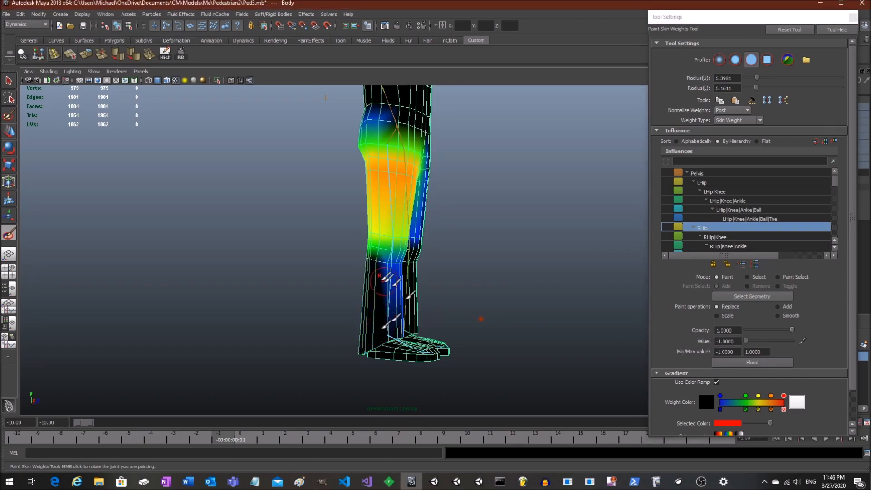
pyautogui.moveTo(382, 271); pyautogui.dragTo(405, 268)
# Move the current time to frame 9 and select the RHip|Knee influence
pyautogui.moveTo(481, 297)
pyautogui.keyDown('alt'); pyautogui.mouseDown()
pyautogui.moveTo(360, 304)
pyautogui.moveTo(376, 333)
pyautogui.moveTo(359, 291)
pyautogui.moveTo(342, 295)
pyautogui.moveTo(528, 282)
pyautogui.mouseUp(); pyautogui.keyUp('alt')
pyautogui.moveTo(238, 441); pyautogui.dragTo(453, 438)
pyautogui.keyDown('alt'); pyautogui.moveTo(320, 295); pyautogui.dragTo(401, 313); pyautogui.keyUp('alt')
pyautogui.keyDown('alt'); pyautogui.moveTo(390, 311); pyautogui.dragTo(359, 336, button='middle'); pyautogui.keyUp('alt')
pyautogui.scroll(3, 361, 334)
pyautogui.keyDown('alt'); pyautogui.moveTo(403, 285); pyautogui.dragTo(389, 287, button='middle'); pyautogui.keyUp('alt')
pyautogui.keyDown('alt'); pyautogui.moveTo(395, 290); pyautogui.dragTo(402, 279); pyautogui.keyUp('alt')
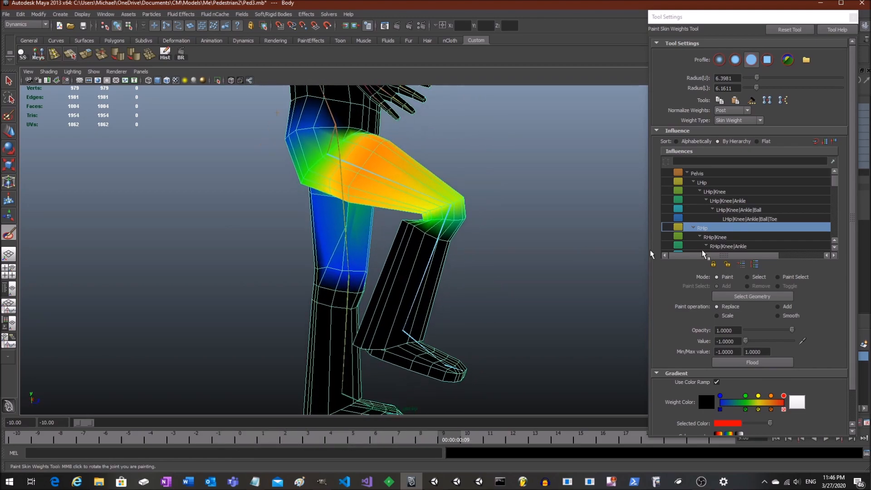
pyautogui.click(738, 238)
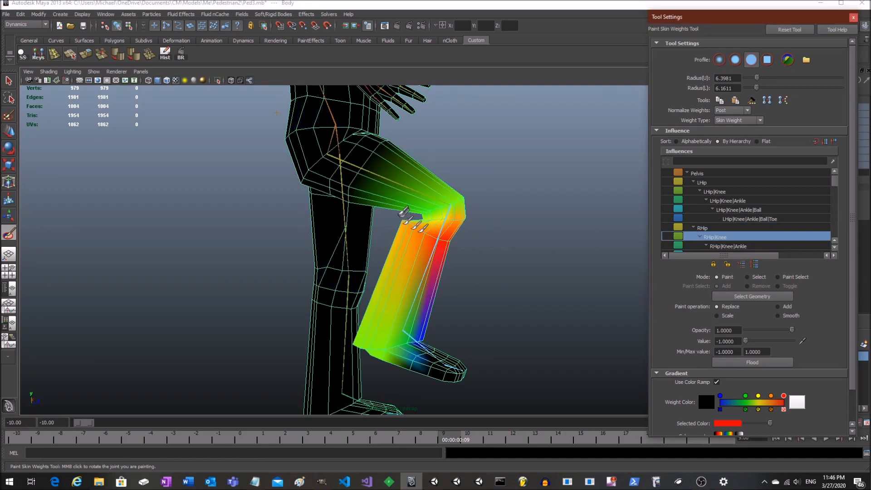
# Try to paint the RHip|Knee weights off the raised right thigh with value -1, and undo the strokes
pyautogui.click(434, 201)
pyautogui.keyDown('alt'); pyautogui.moveTo(461, 203); pyautogui.dragTo(388, 201); pyautogui.keyUp('alt')
pyautogui.keyDown('alt'); pyautogui.moveTo(388, 201); pyautogui.dragTo(424, 196); pyautogui.keyUp('alt')
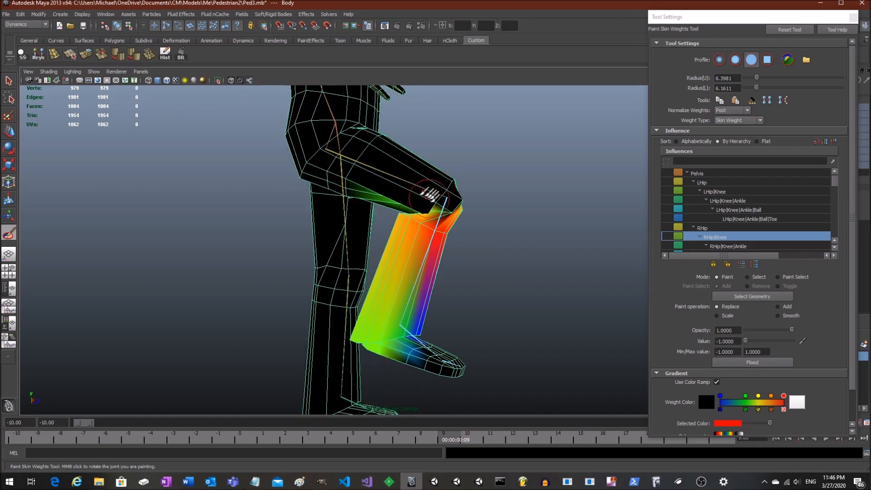
pyautogui.moveTo(440, 441); pyautogui.dragTo(326, 439)
pyautogui.hotkey('ctrl', 'z')
pyautogui.hotkey('ctrl', 'z')
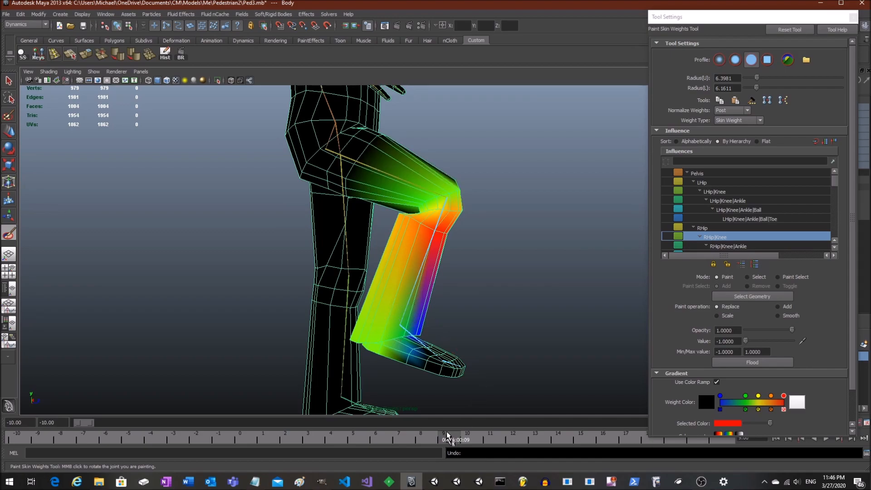
# Move the current time to frame 0 and paint the RHip|Knee weights off the right thigh above the knee
pyautogui.moveTo(447, 435); pyautogui.dragTo(243, 438)
pyautogui.moveTo(359, 261); pyautogui.dragTo(297, 251)
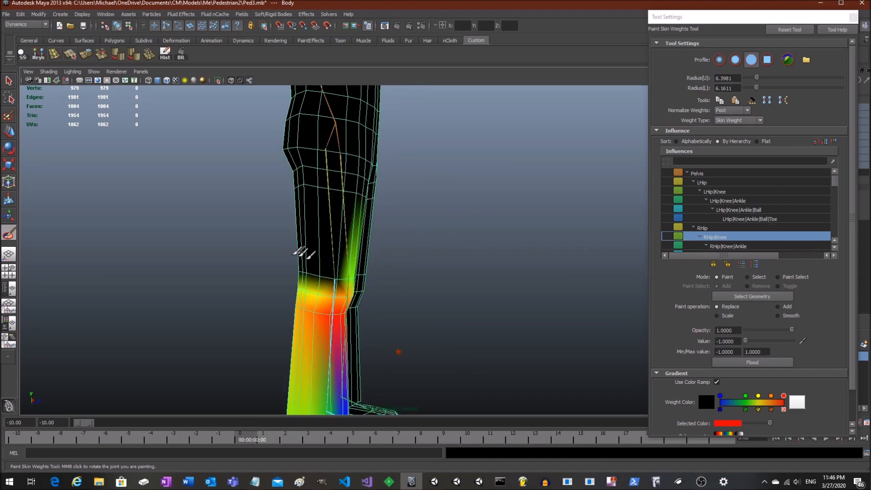
pyautogui.moveTo(346, 268); pyautogui.dragTo(390, 256)
pyautogui.keyDown('alt'); pyautogui.moveTo(484, 273); pyautogui.dragTo(345, 276); pyautogui.keyUp('alt')
pyautogui.keyDown('alt'); pyautogui.moveTo(530, 273); pyautogui.dragTo(397, 268); pyautogui.keyUp('alt')
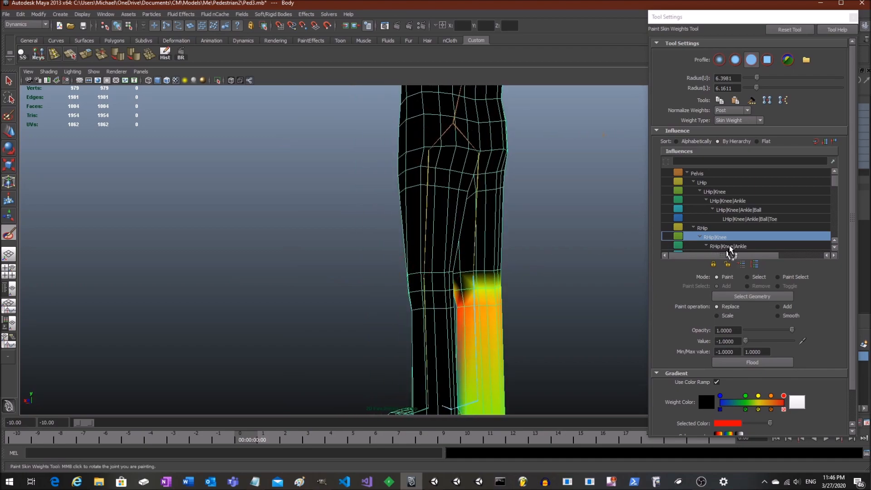
# Sample the weight value 0.56 from the back of the right knee and paint it around the knee for RHip|Knee
pyautogui.click(801, 345)
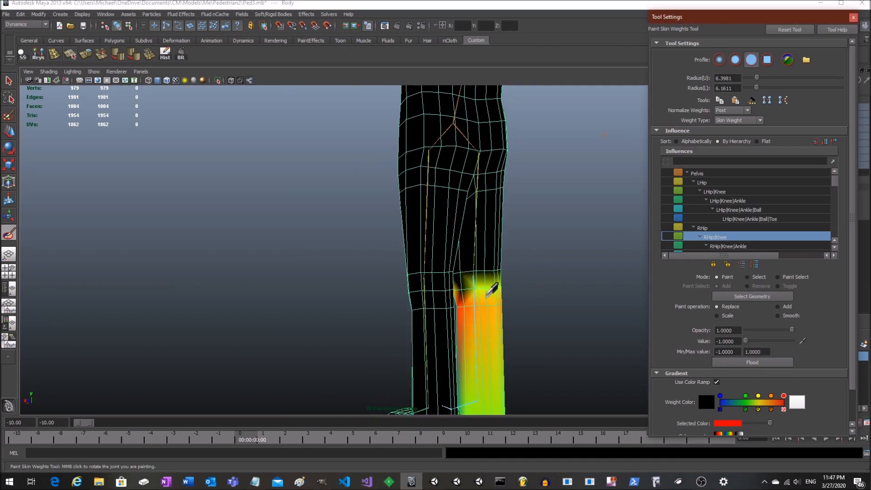
pyautogui.click(486, 297)
pyautogui.moveTo(475, 293)
pyautogui.mouseDown()
pyautogui.moveTo(463, 293)
pyautogui.moveTo(618, 301)
pyautogui.moveTo(421, 307)
pyautogui.moveTo(492, 306)
pyautogui.moveTo(451, 292)
pyautogui.moveTo(424, 340)
pyautogui.mouseUp()
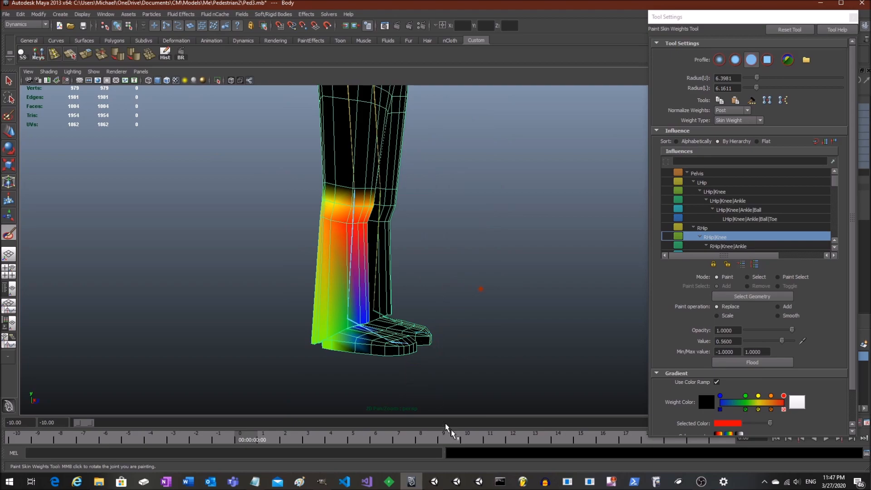
# Move the current time to frame 10 and examine the deformation of the bent right knee and lower leg
pyautogui.moveTo(281, 440); pyautogui.dragTo(424, 440)
pyautogui.keyDown('alt'); pyautogui.moveTo(437, 254); pyautogui.dragTo(468, 235); pyautogui.keyUp('alt')
pyautogui.keyDown('alt'); pyautogui.moveTo(447, 177); pyautogui.dragTo(424, 230, button='middle'); pyautogui.keyUp('alt')
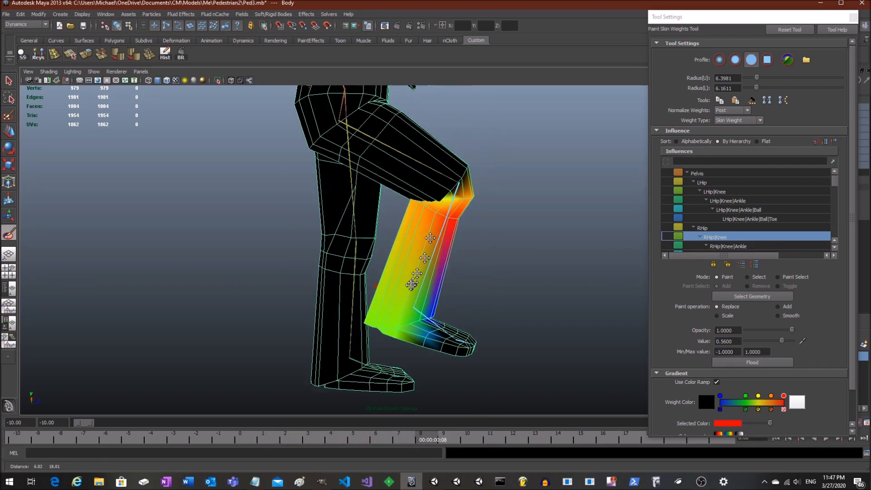
pyautogui.scroll(-3, 423, 229)
pyautogui.moveTo(463, 189)
pyautogui.keyDown('alt'); pyautogui.mouseDown()
pyautogui.moveTo(445, 209)
pyautogui.moveTo(435, 195)
pyautogui.moveTo(462, 193)
pyautogui.moveTo(393, 341)
pyautogui.mouseUp(); pyautogui.keyUp('alt')
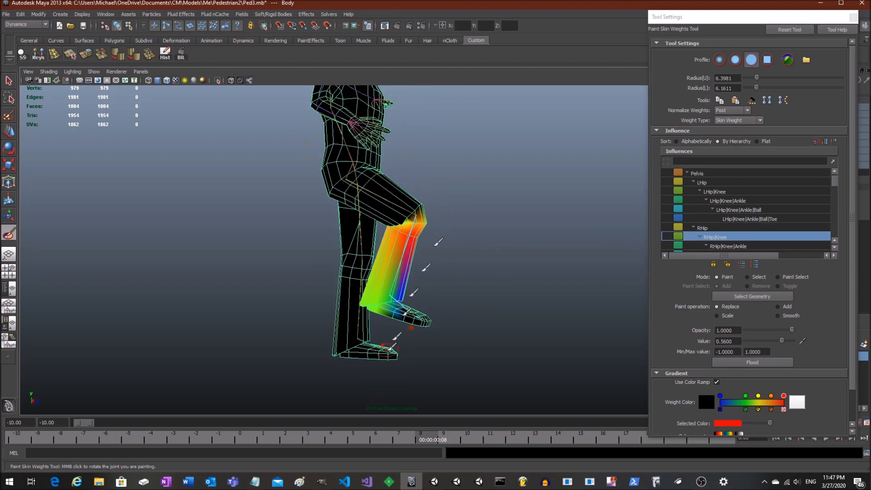
pyautogui.keyDown('alt'); pyautogui.moveTo(451, 352); pyautogui.dragTo(450, 302, button='middle'); pyautogui.keyUp('alt')
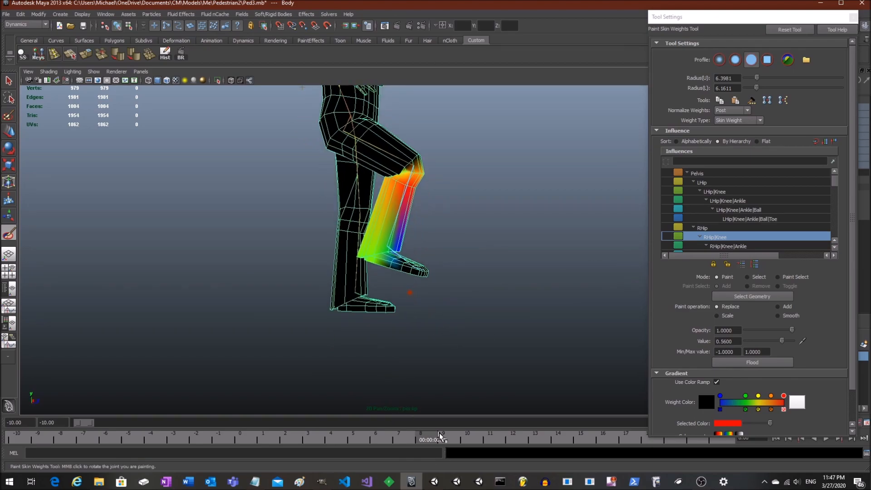
pyautogui.moveTo(462, 440); pyautogui.dragTo(467, 440)
# Select the RHip|Knee|Ankle joint and rotate the right foot downward by about 30 degrees
pyautogui.click(8, 148)
pyautogui.click(396, 245)
pyautogui.moveTo(412, 222); pyautogui.dragTo(423, 230)
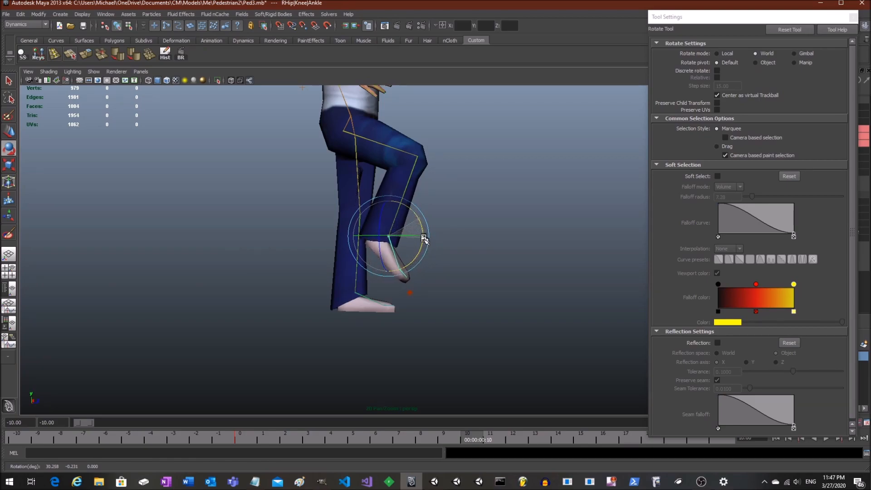
# Reselect the body mesh, return to the Paint Skin Weights Tool and reduce the brush radius to 3.3175, undoing the test stroke
pyautogui.click(418, 178)
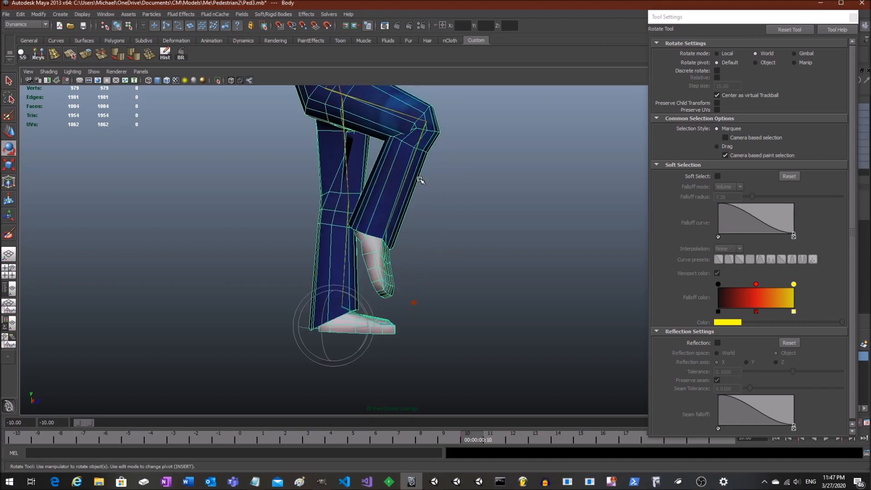
pyautogui.click(8, 234)
pyautogui.scroll(5, 414, 305)
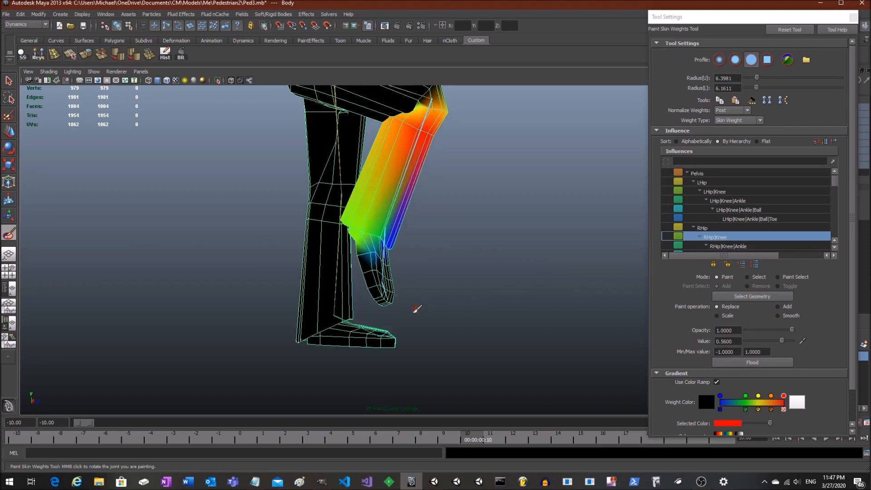
pyautogui.moveTo(755, 88); pyautogui.dragTo(751, 88)
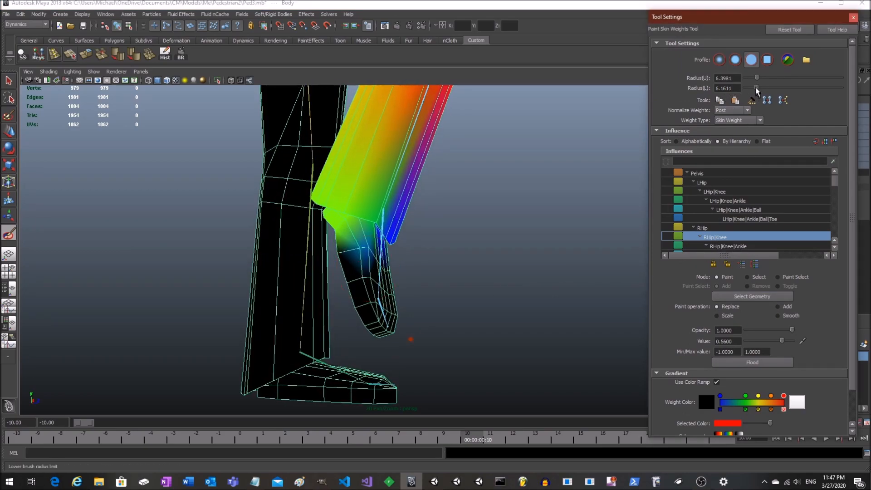
pyautogui.moveTo(379, 234); pyautogui.dragTo(363, 245)
pyautogui.hotkey('ctrl', 'z')
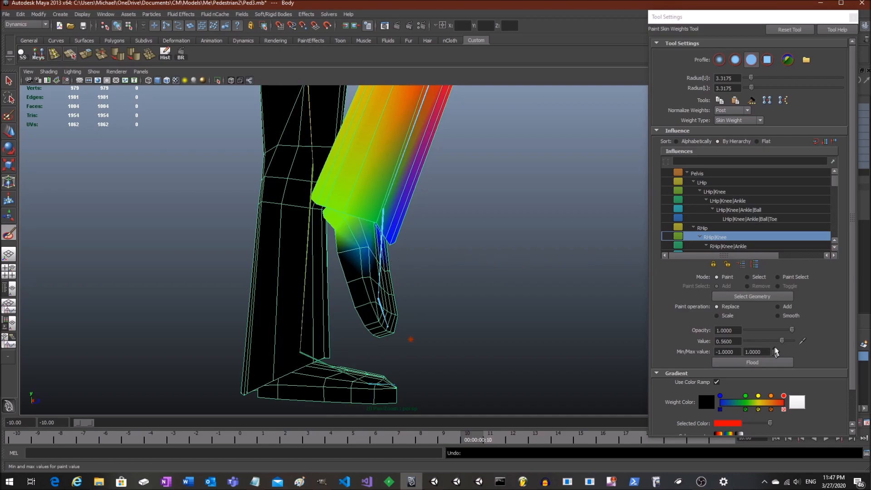
# Set the value to -1 and paint the RHip|Knee weights off the right foot below the trouser hem
pyautogui.moveTo(781, 341); pyautogui.dragTo(402, 266)
pyautogui.click(353, 251)
pyautogui.keyDown('alt'); pyautogui.moveTo(352, 253); pyautogui.dragTo(415, 253); pyautogui.keyUp('alt')
pyautogui.click(458, 223)
pyautogui.moveTo(463, 220)
pyautogui.mouseDown()
pyautogui.moveTo(443, 200)
pyautogui.moveTo(429, 218)
pyautogui.moveTo(451, 240)
pyautogui.moveTo(390, 225)
pyautogui.mouseUp()
pyautogui.moveTo(435, 286)
pyautogui.keyDown('alt'); pyautogui.mouseDown()
pyautogui.moveTo(447, 292)
pyautogui.moveTo(335, 271)
pyautogui.moveTo(341, 259)
pyautogui.moveTo(486, 295)
pyautogui.moveTo(389, 245)
pyautogui.moveTo(414, 218)
pyautogui.mouseUp(); pyautogui.keyUp('alt')
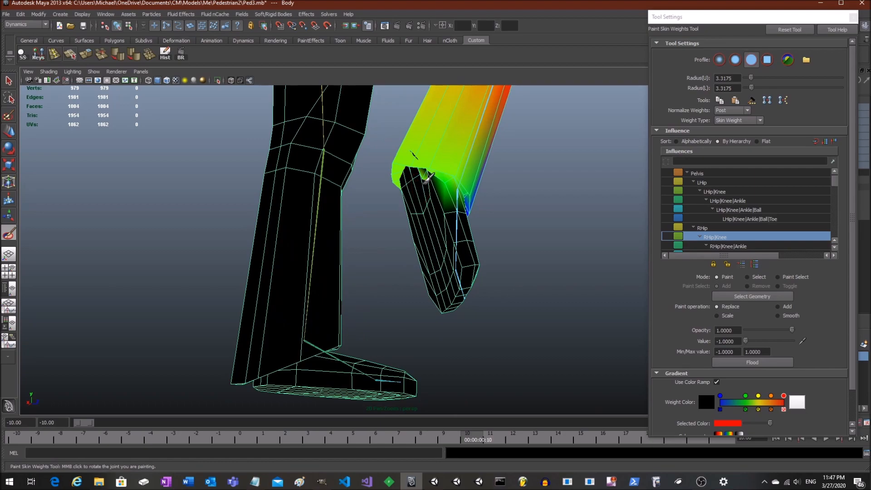
pyautogui.keyDown('alt'); pyautogui.moveTo(425, 182); pyautogui.dragTo(350, 294, button='middle'); pyautogui.keyUp('alt')
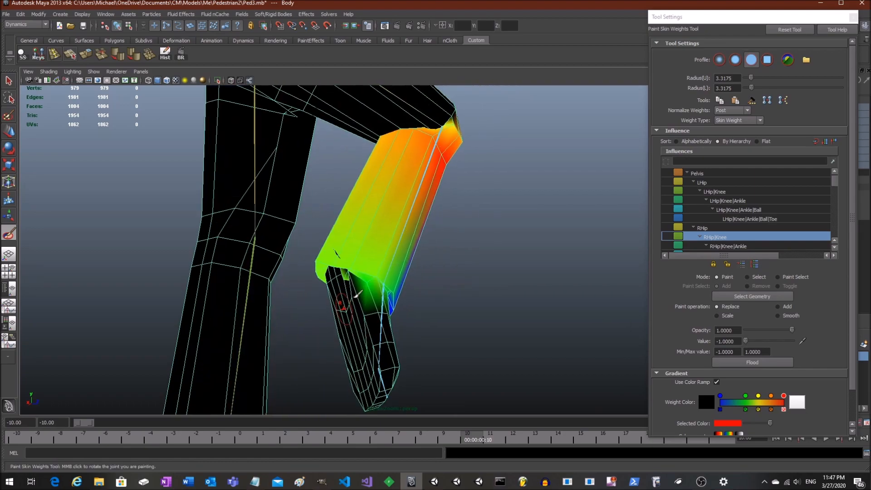
pyautogui.scroll(5, 351, 295)
pyautogui.moveTo(366, 286)
pyautogui.keyDown('alt'); pyautogui.mouseDown()
pyautogui.moveTo(420, 281)
pyautogui.moveTo(452, 309)
pyautogui.moveTo(418, 301)
pyautogui.moveTo(357, 318)
pyautogui.moveTo(365, 308)
pyautogui.mouseUp(); pyautogui.keyUp('alt')
pyautogui.scroll(-5, 417, 299)
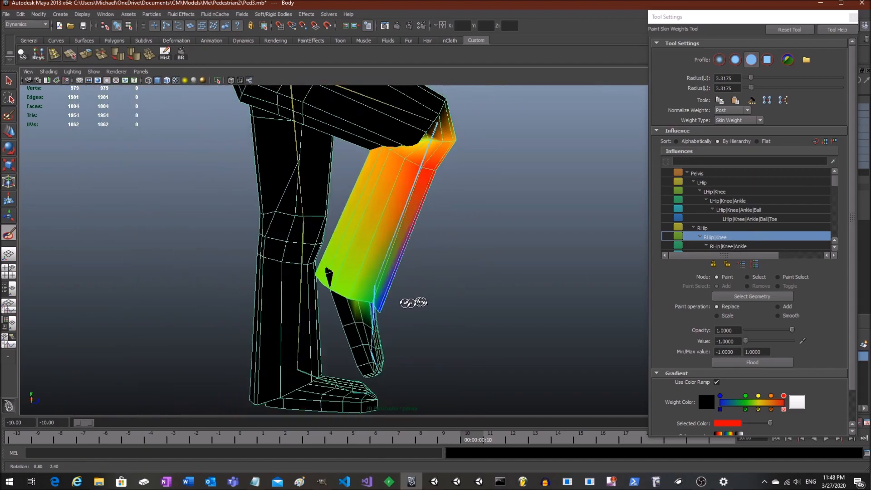
# Move the current time to frame -1 and switch to the Select Tool to view the textured character from the front
pyautogui.moveTo(466, 443); pyautogui.dragTo(225, 426)
pyautogui.scroll(-5, 418, 374)
pyautogui.keyDown('alt'); pyautogui.moveTo(458, 287); pyautogui.dragTo(372, 289); pyautogui.keyUp('alt')
pyautogui.keyDown('alt'); pyautogui.moveTo(443, 230); pyautogui.dragTo(413, 318, button='middle'); pyautogui.keyUp('alt')
pyautogui.click(9, 83)
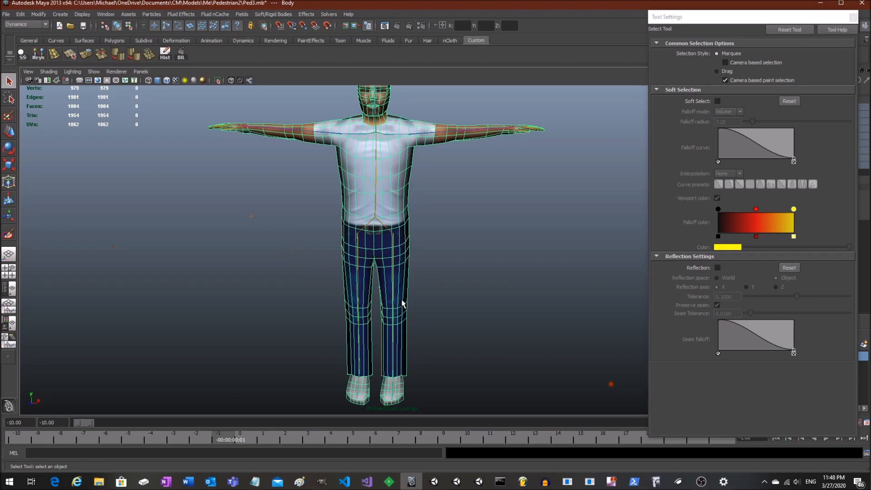
pyautogui.keyDown('alt'); pyautogui.moveTo(414, 295); pyautogui.dragTo(424, 268, button='right'); pyautogui.keyUp('alt')
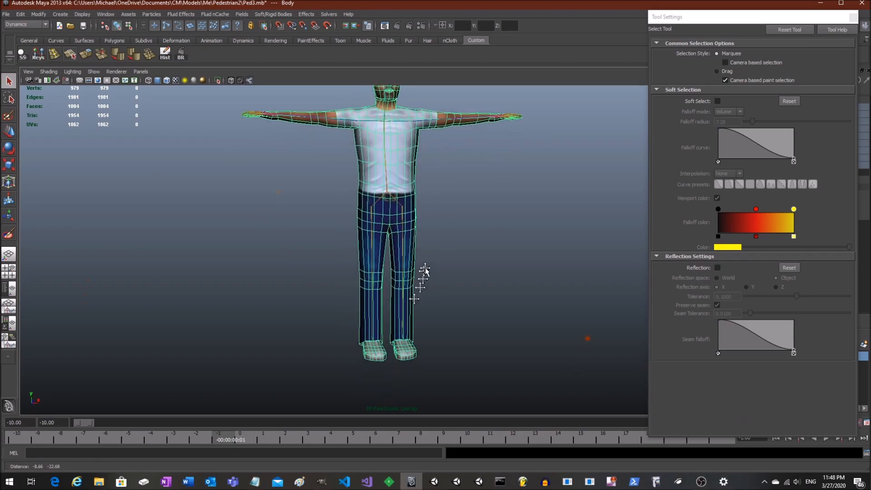
# Return to the Paint Skin Weights Tool and select the LHip|Knee influence
pyautogui.press('y')
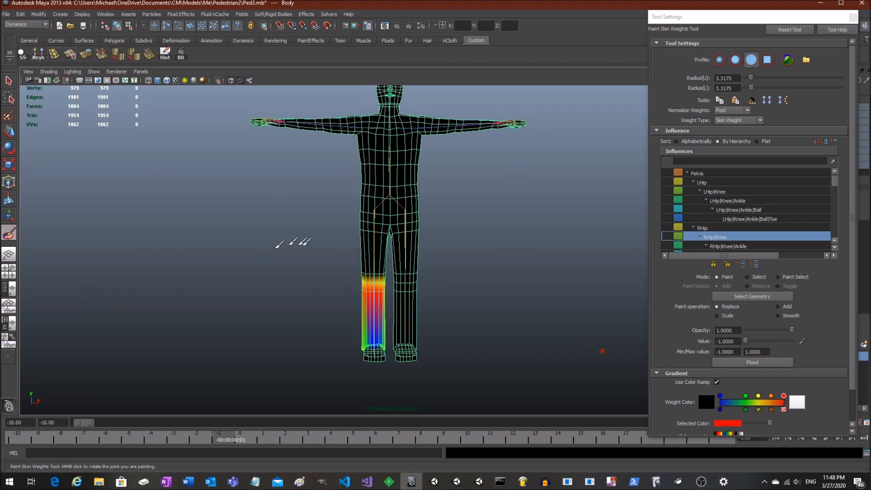
pyautogui.click(715, 192)
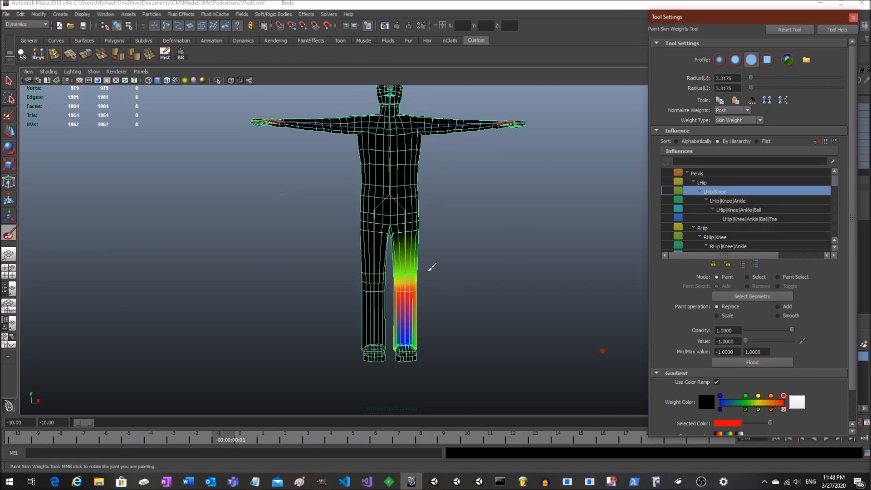
pyautogui.scroll(5, 481, 230)
pyautogui.moveTo(467, 249)
pyautogui.keyDown('alt'); pyautogui.mouseDown()
pyautogui.moveTo(521, 252)
pyautogui.moveTo(510, 250)
pyautogui.mouseUp(); pyautogui.keyUp('alt')
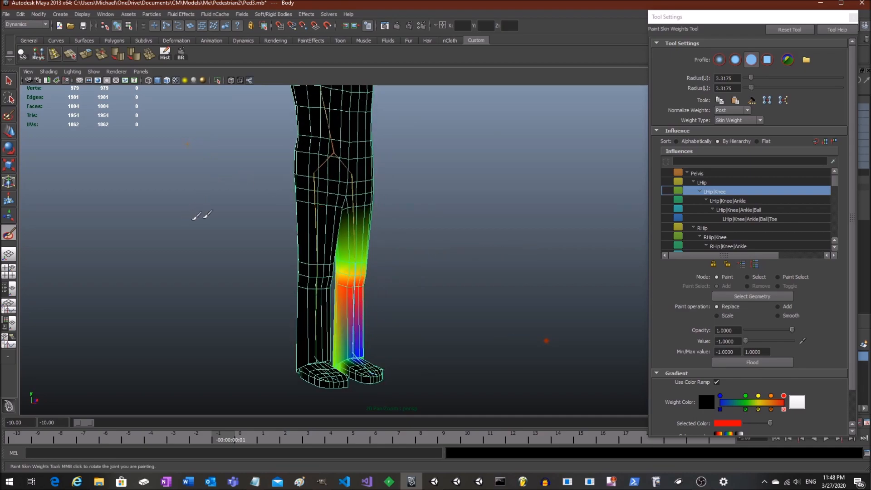
# Mirror the body's skin weights across YZ with closest point on surface and closest joint association
pyautogui.press('space')
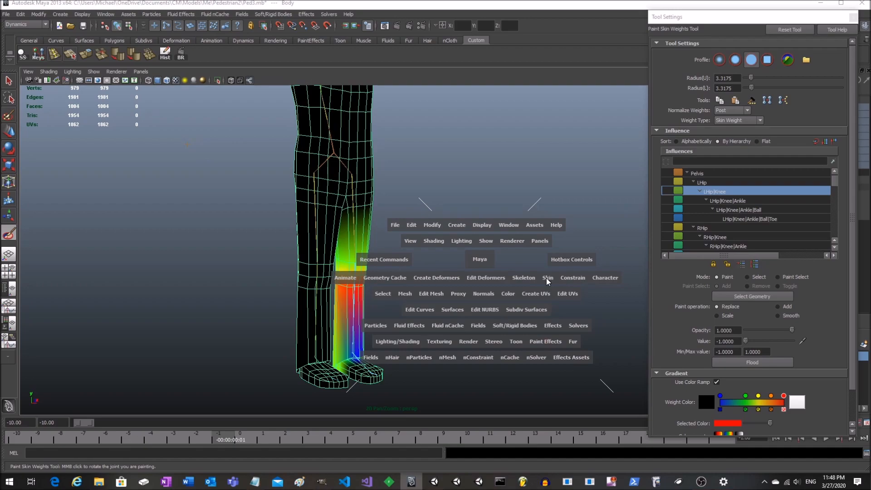
pyautogui.click(546, 277)
pyautogui.moveTo(575, 321)
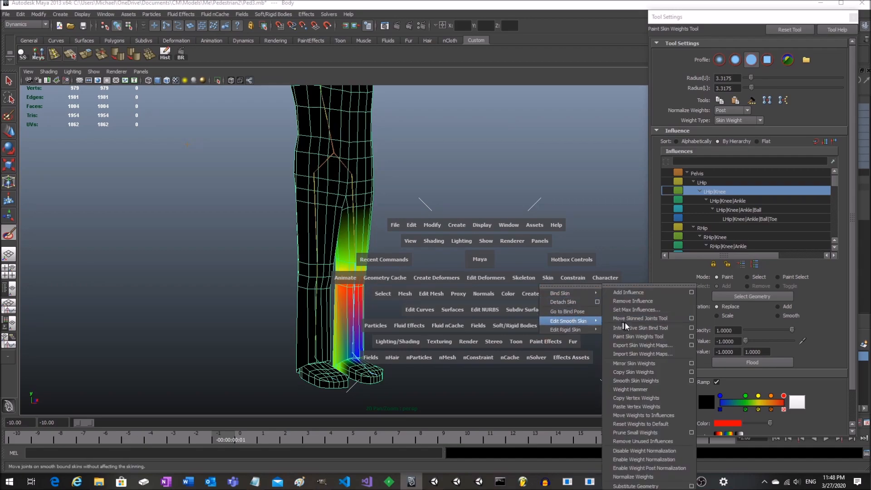
pyautogui.click(691, 364)
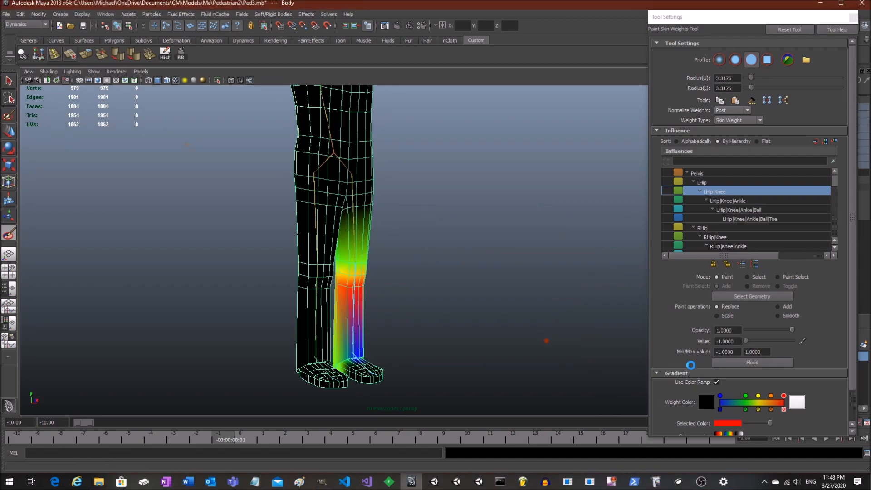
pyautogui.moveTo(576, 245)
pyautogui.keyDown('alt'); pyautogui.mouseDown()
pyautogui.moveTo(466, 253)
pyautogui.moveTo(323, 206)
pyautogui.mouseUp(); pyautogui.keyUp('alt')
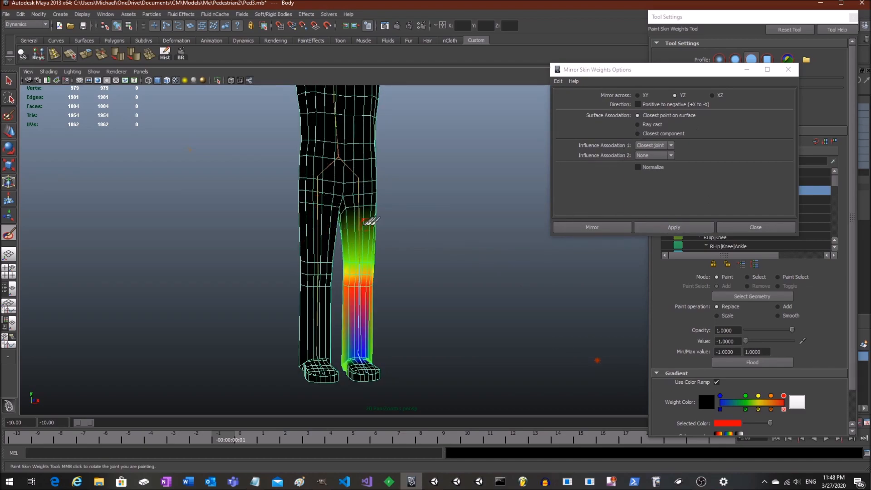
pyautogui.click(668, 228)
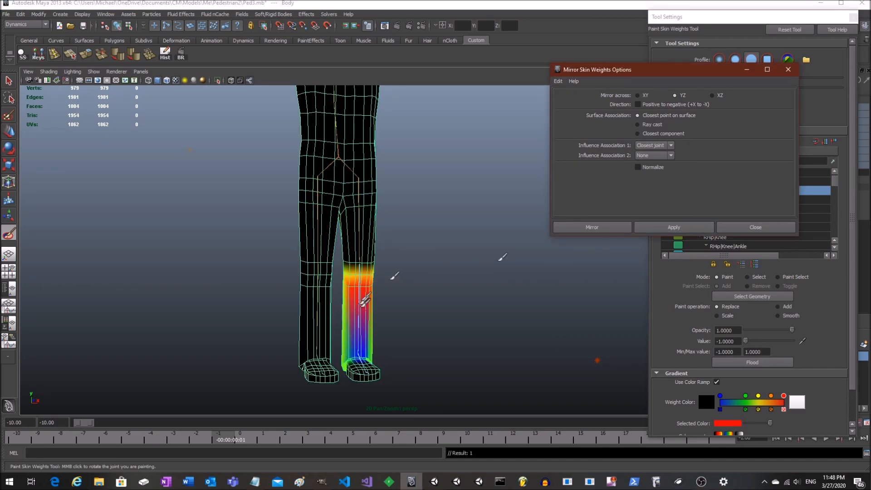
pyautogui.scroll(-5, 370, 304)
pyautogui.keyDown('alt'); pyautogui.moveTo(385, 242); pyautogui.dragTo(349, 311, button='middle'); pyautogui.keyUp('alt')
pyautogui.moveTo(349, 308)
pyautogui.keyDown('alt'); pyautogui.mouseDown()
pyautogui.moveTo(365, 298)
pyautogui.moveTo(385, 309)
pyautogui.moveTo(406, 284)
pyautogui.mouseUp(); pyautogui.keyUp('alt')
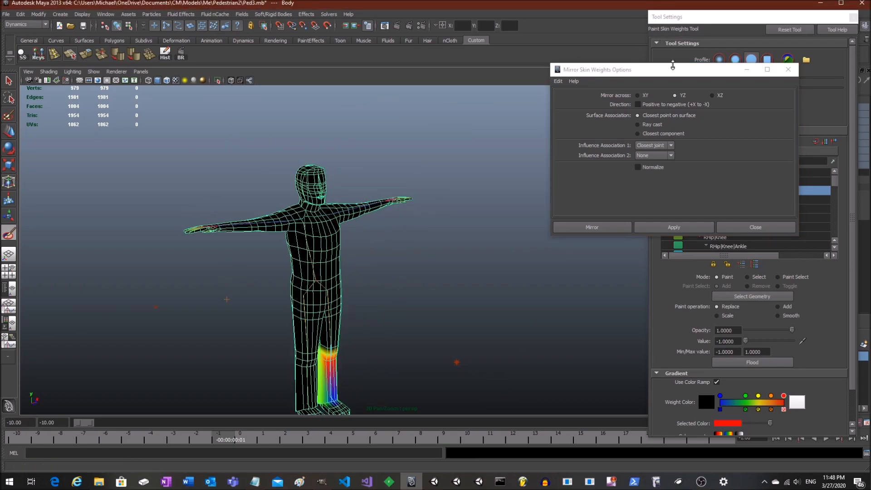
# Move the Mirror Skin Weights options aside and select the Neck influence for painting
pyautogui.moveTo(671, 69); pyautogui.dragTo(612, 240)
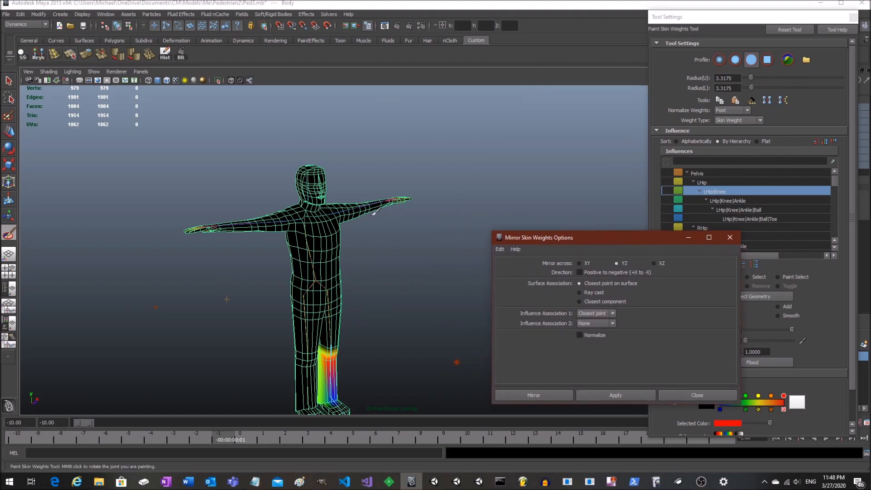
pyautogui.scroll(3, 366, 208)
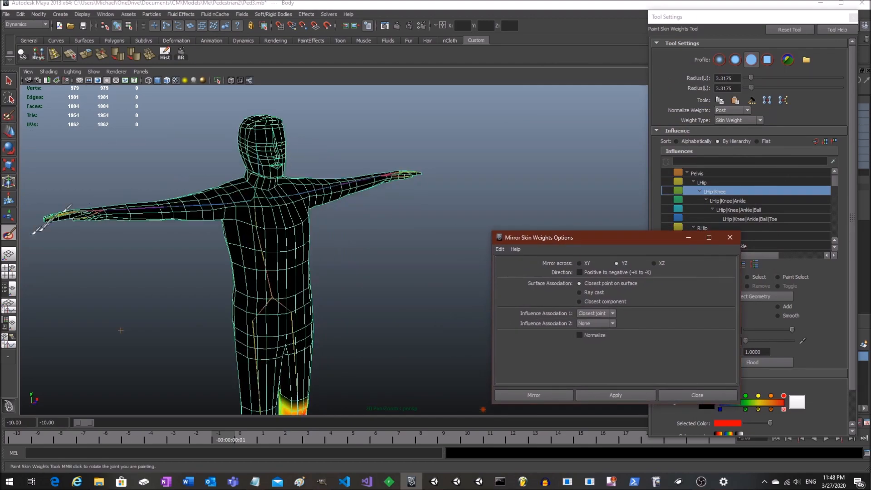
pyautogui.click(12, 234)
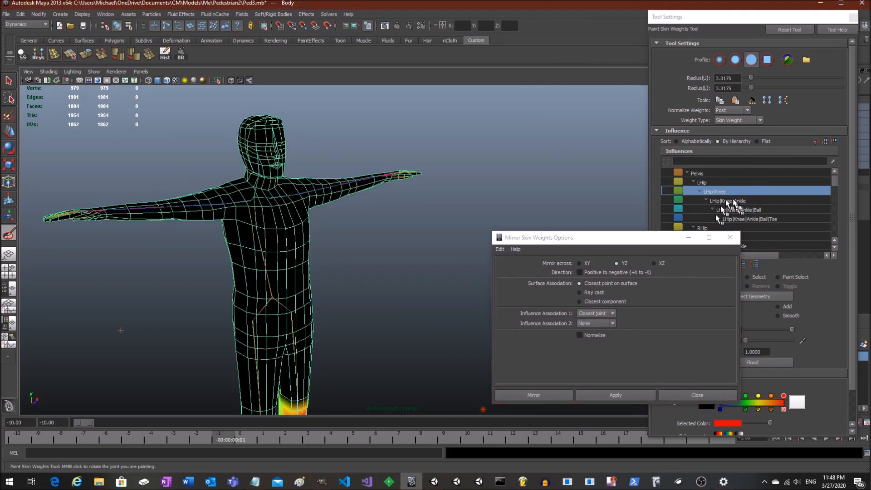
pyautogui.moveTo(689, 241); pyautogui.dragTo(663, 214)
pyautogui.click(741, 116)
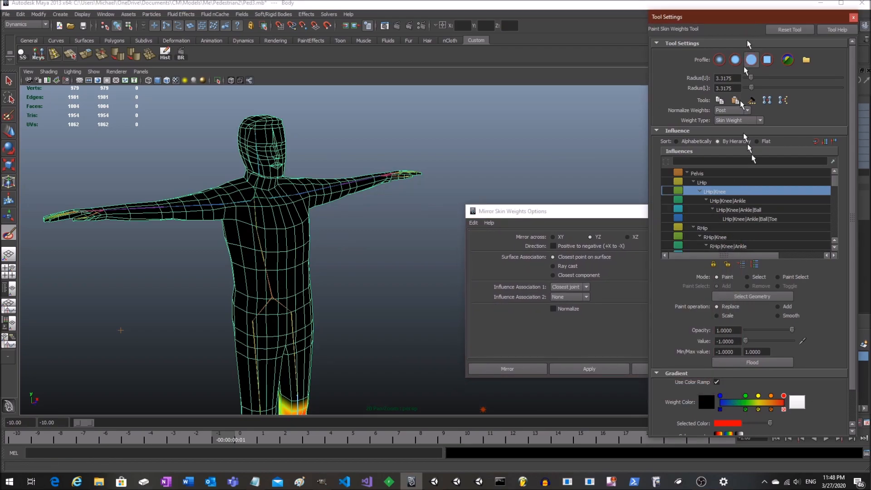
pyautogui.scroll(-1, 746, 203)
pyautogui.scroll(-6, 745, 202)
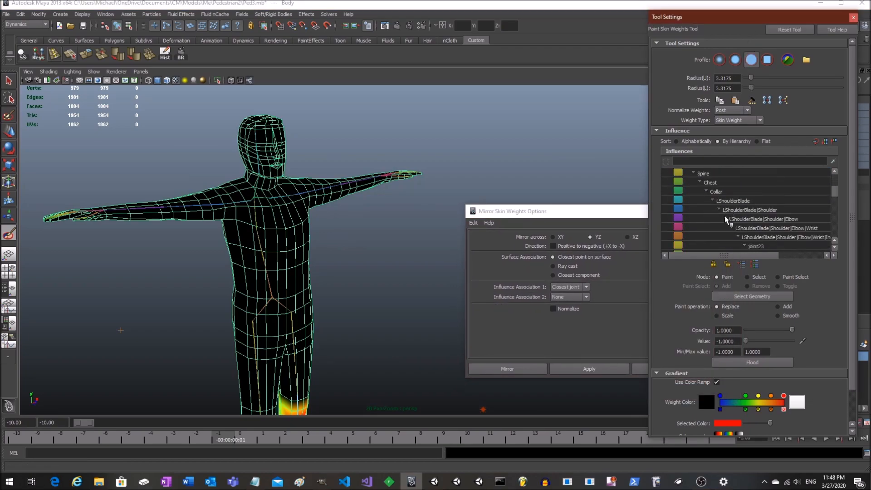
pyautogui.scroll(-5, 724, 216)
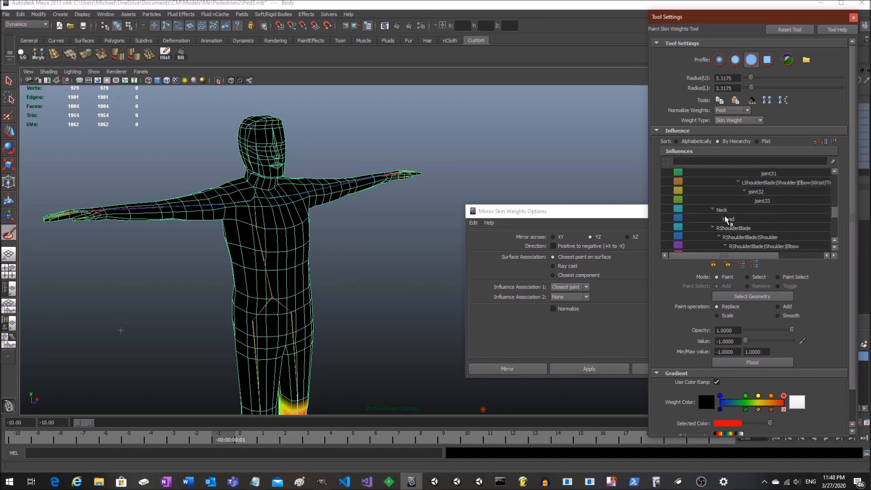
pyautogui.click(733, 207)
pyautogui.keyDown('alt'); pyautogui.moveTo(289, 161); pyautogui.dragTo(292, 176, button='middle'); pyautogui.keyUp('alt')
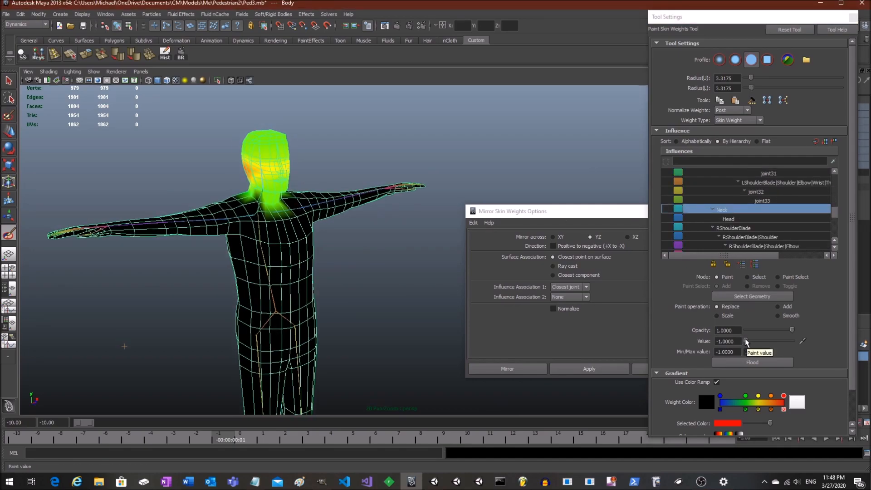
# Set the paint value to 1 and brush radius to 4.5024, paint Neck weights over the face, and undo the last stroke
pyautogui.moveTo(746, 341); pyautogui.dragTo(794, 342)
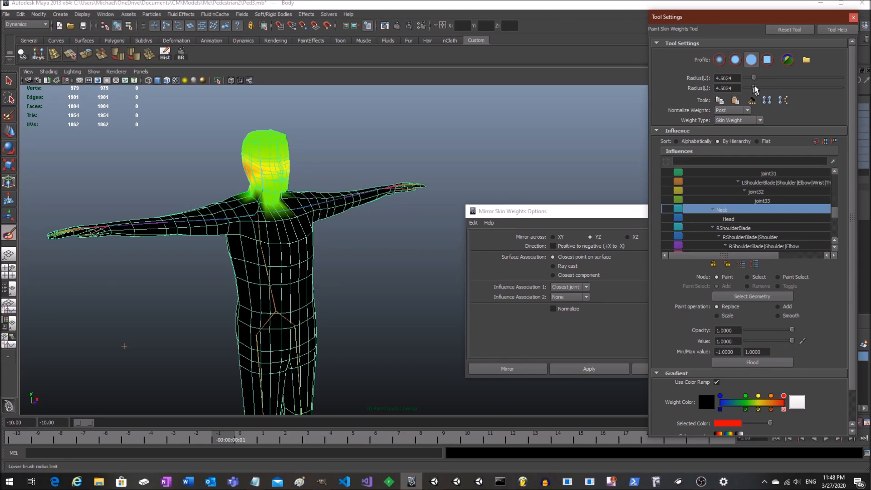
pyautogui.moveTo(252, 144)
pyautogui.mouseDown()
pyautogui.moveTo(272, 145)
pyautogui.moveTo(255, 152)
pyautogui.moveTo(270, 158)
pyautogui.moveTo(350, 171)
pyautogui.moveTo(282, 175)
pyautogui.moveTo(338, 187)
pyautogui.mouseUp()
pyautogui.scroll(4, 366, 159)
pyautogui.keyDown('alt'); pyautogui.moveTo(365, 156); pyautogui.dragTo(354, 129); pyautogui.keyUp('alt')
pyautogui.keyDown('alt'); pyautogui.moveTo(354, 128); pyautogui.dragTo(364, 164, button='middle'); pyautogui.keyUp('alt')
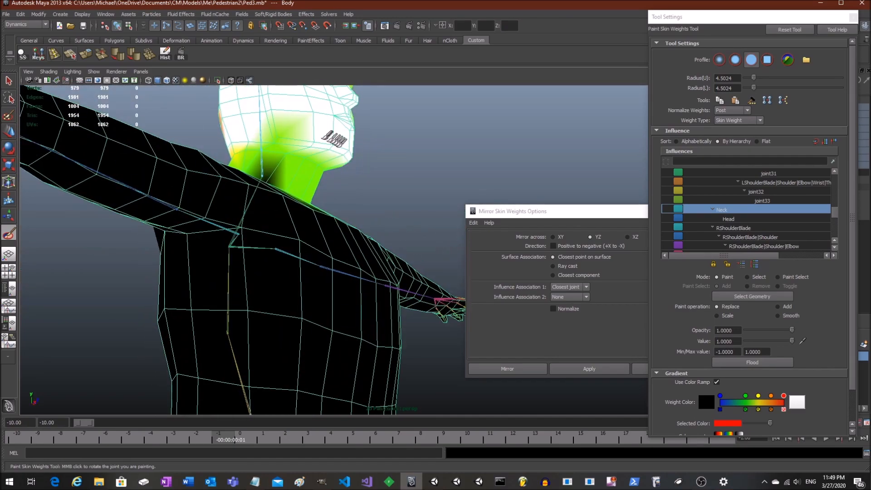
pyautogui.hotkey('ctrl', 'z')
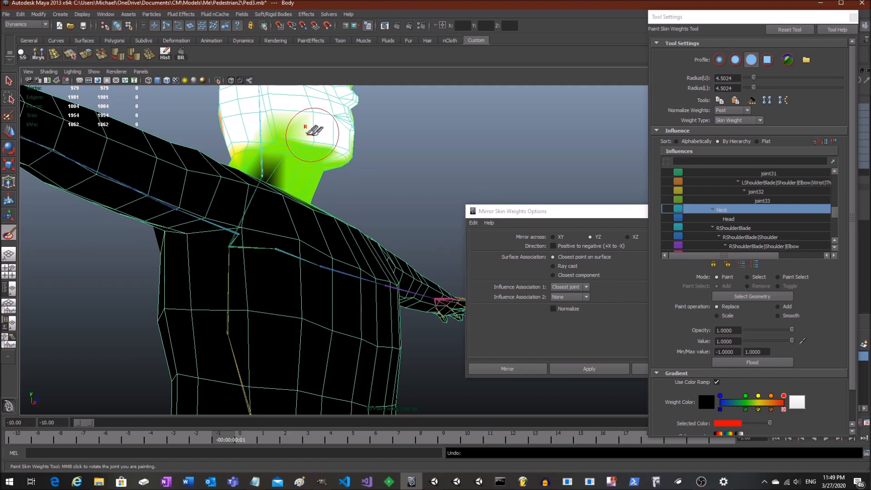
# Paint full Neck weights over the side, back and top of the head's right half
pyautogui.moveTo(321, 123)
pyautogui.keyDown('alt'); pyautogui.mouseDown()
pyautogui.moveTo(330, 156)
pyautogui.moveTo(369, 151)
pyautogui.moveTo(255, 133)
pyautogui.moveTo(328, 167)
pyautogui.mouseUp(); pyautogui.keyUp('alt')
pyautogui.keyDown('alt'); pyautogui.moveTo(379, 151); pyautogui.dragTo(309, 154, button='middle'); pyautogui.keyUp('alt')
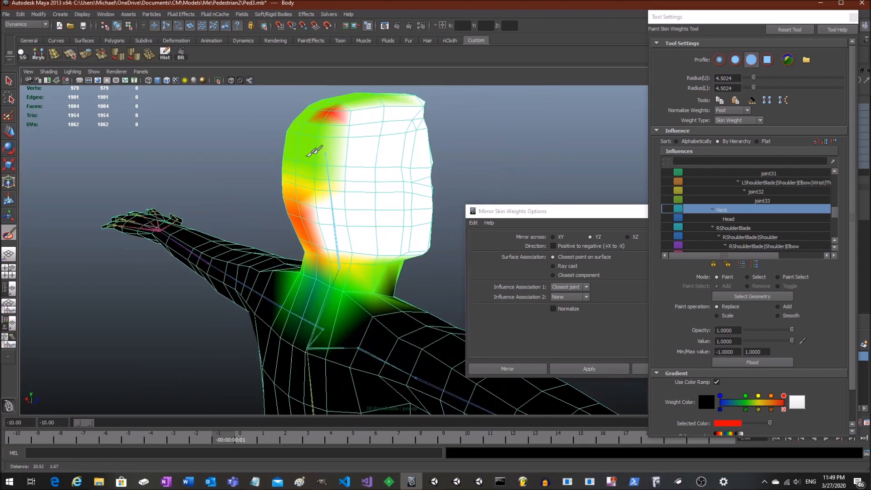
pyautogui.moveTo(340, 121); pyautogui.dragTo(327, 187)
pyautogui.keyDown('alt'); pyautogui.moveTo(368, 138); pyautogui.dragTo(351, 153); pyautogui.keyUp('alt')
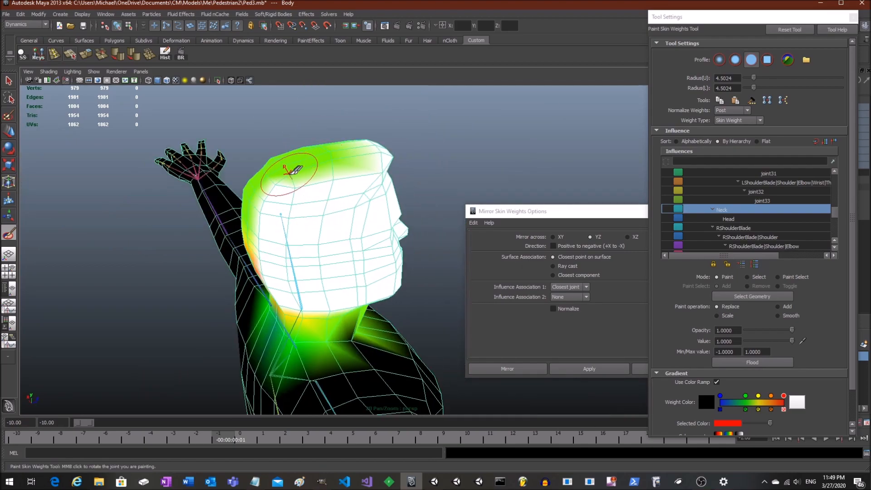
pyautogui.moveTo(290, 173); pyautogui.dragTo(377, 147)
pyautogui.keyDown('alt'); pyautogui.moveTo(305, 188); pyautogui.dragTo(349, 152); pyautogui.keyUp('alt')
pyautogui.keyDown('alt'); pyautogui.moveTo(399, 106); pyautogui.dragTo(375, 138, button='middle'); pyautogui.keyUp('alt')
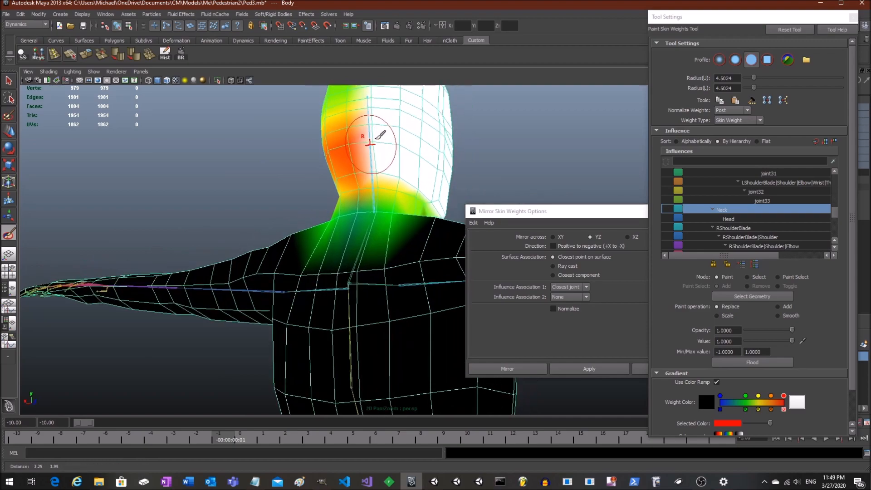
# Mirror the painted Neck weights across YZ to the other half of the head
pyautogui.moveTo(363, 144)
pyautogui.keyDown('alt'); pyautogui.mouseDown()
pyautogui.moveTo(336, 179)
pyautogui.moveTo(311, 184)
pyautogui.moveTo(381, 217)
pyautogui.mouseUp(); pyautogui.keyUp('alt')
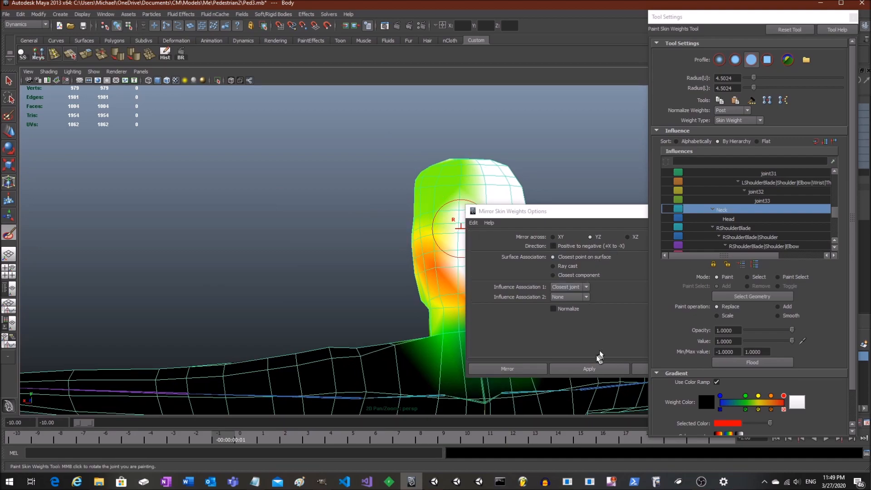
pyautogui.click(592, 368)
pyautogui.moveTo(359, 215)
pyautogui.keyDown('alt'); pyautogui.mouseDown()
pyautogui.moveTo(210, 195)
pyautogui.moveTo(295, 223)
pyautogui.mouseUp(); pyautogui.keyUp('alt')
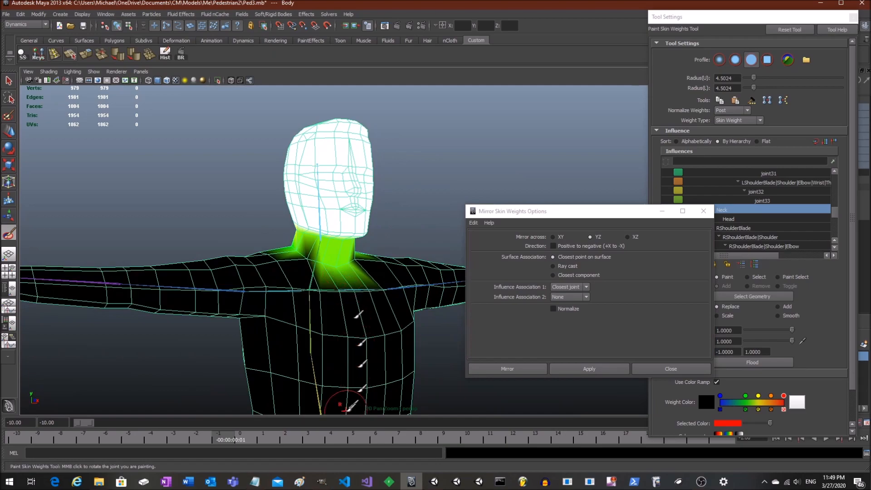
# Move the current time to frame 11 and examine the head and neck deformation from several angles
pyautogui.moveTo(218, 439); pyautogui.dragTo(505, 439)
pyautogui.keyDown('alt'); pyautogui.moveTo(406, 272); pyautogui.dragTo(367, 251); pyautogui.keyUp('alt')
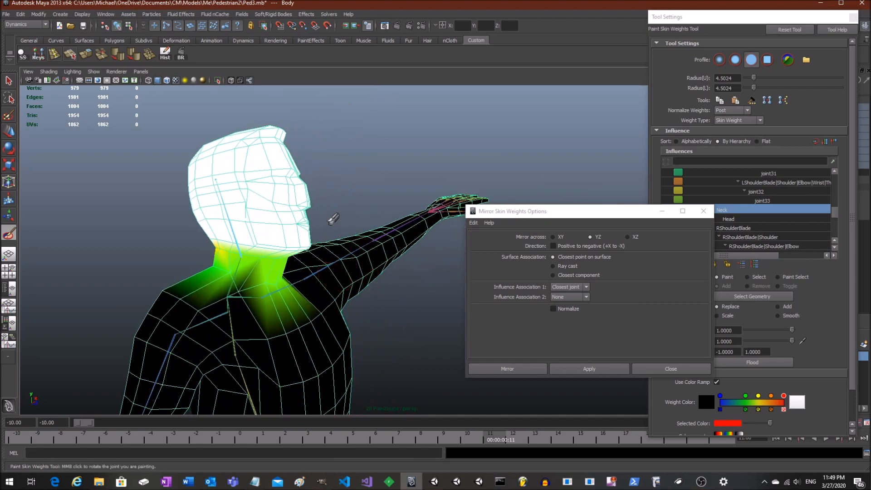
pyautogui.moveTo(293, 207)
pyautogui.keyDown('alt'); pyautogui.mouseDown()
pyautogui.moveTo(352, 208)
pyautogui.moveTo(311, 195)
pyautogui.moveTo(282, 208)
pyautogui.mouseUp(); pyautogui.keyUp('alt')
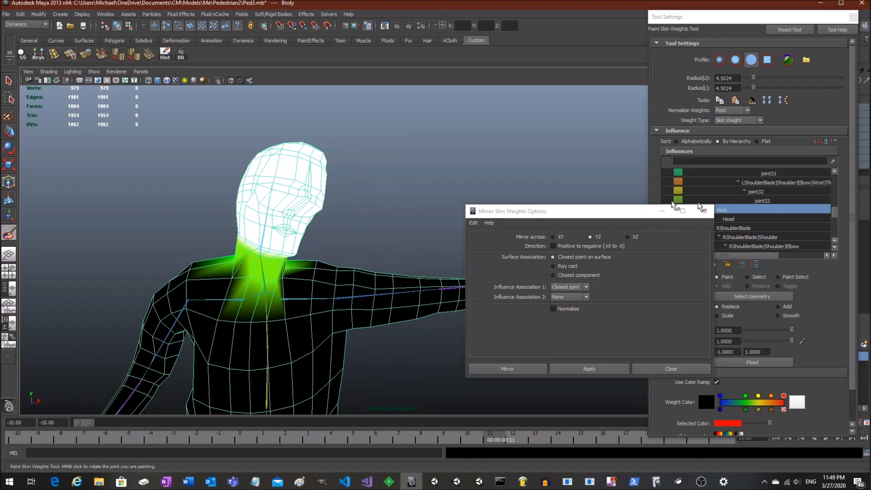
# Collapse the RHip and LHip branches in the influence hierarchy and select the Chest influence
pyautogui.moveTo(606, 212); pyautogui.dragTo(598, 247)
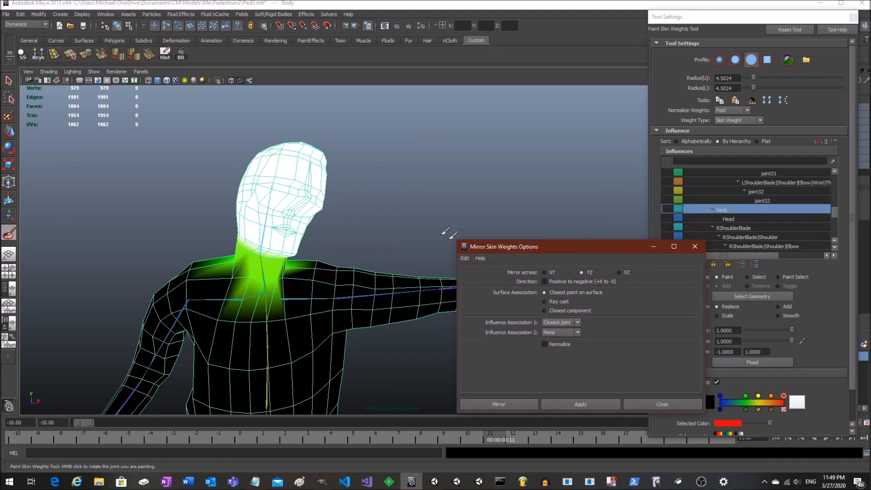
pyautogui.click(714, 226)
pyautogui.scroll(2, 740, 213)
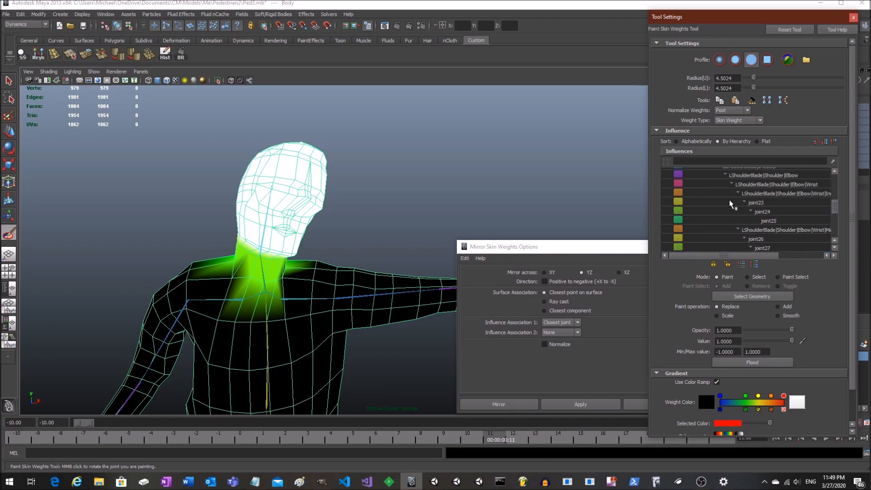
pyautogui.scroll(8, 728, 200)
pyautogui.click(693, 210)
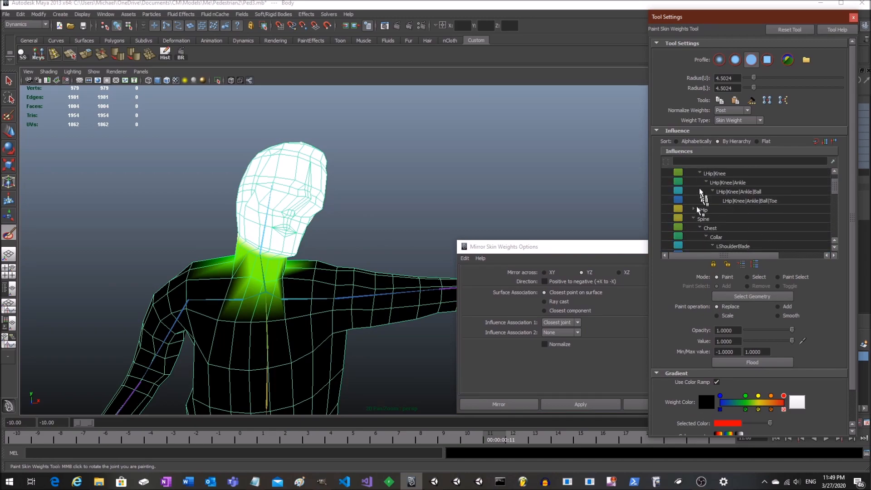
pyautogui.scroll(2, 694, 202)
pyautogui.click(692, 183)
pyautogui.scroll(-2, 707, 210)
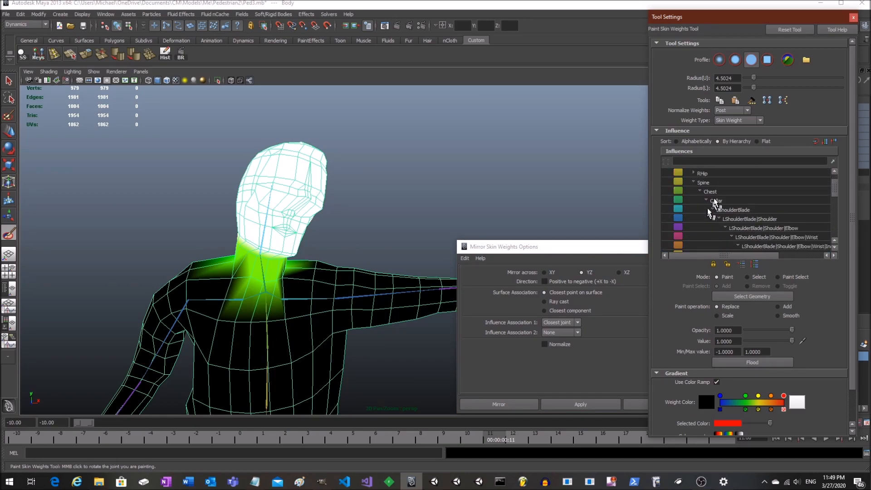
pyautogui.click(711, 192)
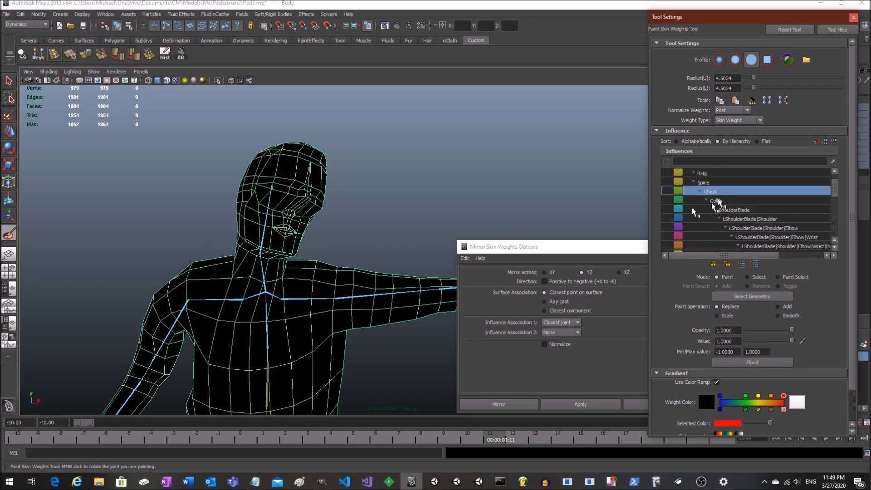
pyautogui.scroll(-3, 377, 232)
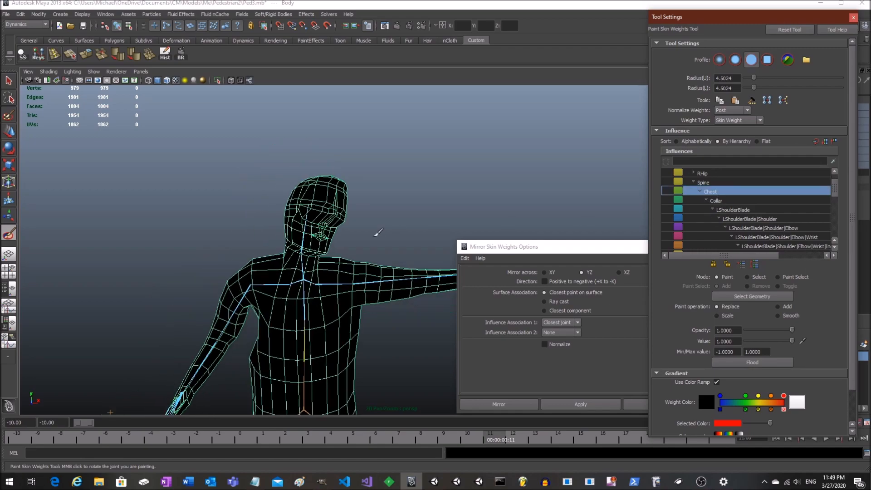
# Select the Collar influence and paint its weight off the face and jaw with a value of -1
pyautogui.click(723, 200)
pyautogui.scroll(3, 340, 234)
pyautogui.keyDown('alt'); pyautogui.moveTo(339, 233); pyautogui.dragTo(394, 225); pyautogui.keyUp('alt')
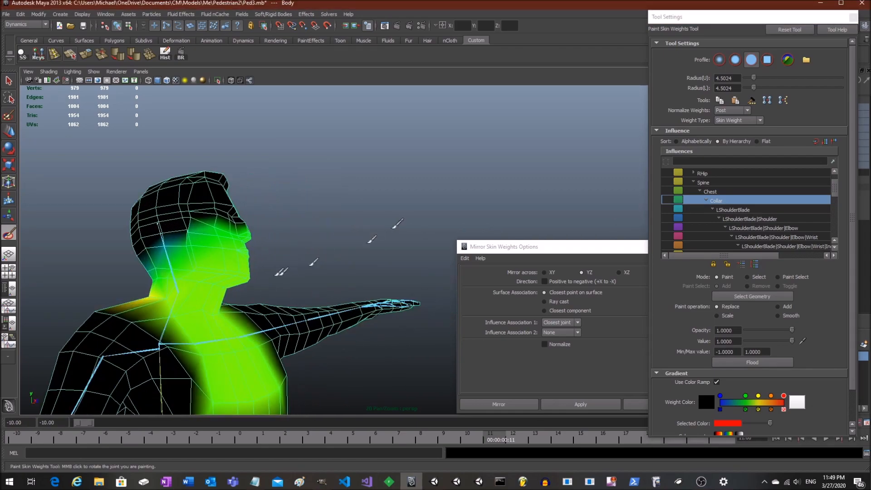
pyautogui.keyDown('alt'); pyautogui.moveTo(293, 269); pyautogui.dragTo(305, 237); pyautogui.keyUp('alt')
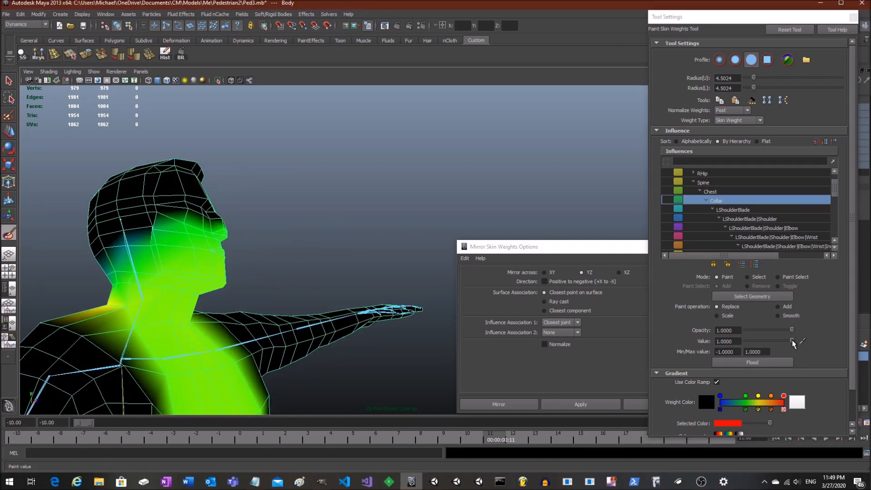
pyautogui.moveTo(792, 341); pyautogui.dragTo(745, 340)
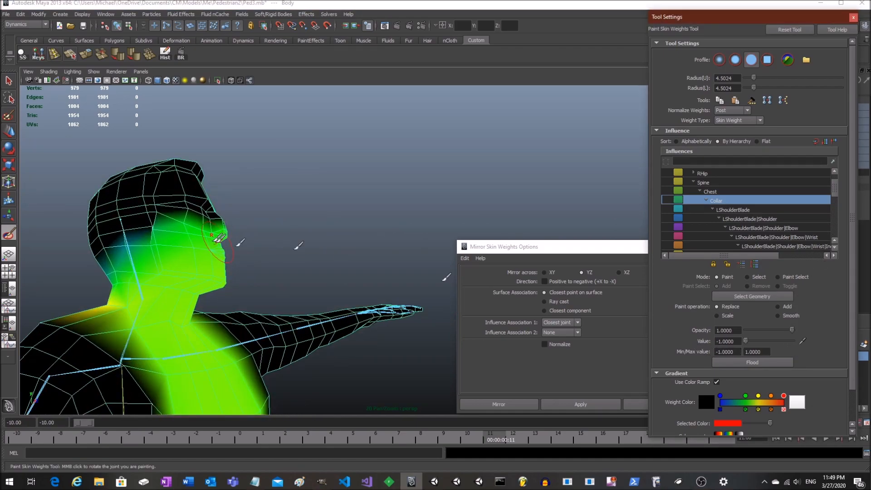
pyautogui.moveTo(191, 232)
pyautogui.mouseDown()
pyautogui.moveTo(231, 229)
pyautogui.moveTo(213, 254)
pyautogui.moveTo(126, 246)
pyautogui.moveTo(171, 248)
pyautogui.moveTo(152, 261)
pyautogui.moveTo(254, 253)
pyautogui.moveTo(185, 249)
pyautogui.moveTo(272, 247)
pyautogui.moveTo(250, 245)
pyautogui.mouseUp()
pyautogui.keyDown('alt'); pyautogui.moveTo(318, 242); pyautogui.dragTo(291, 234, button='middle'); pyautogui.keyUp('alt')
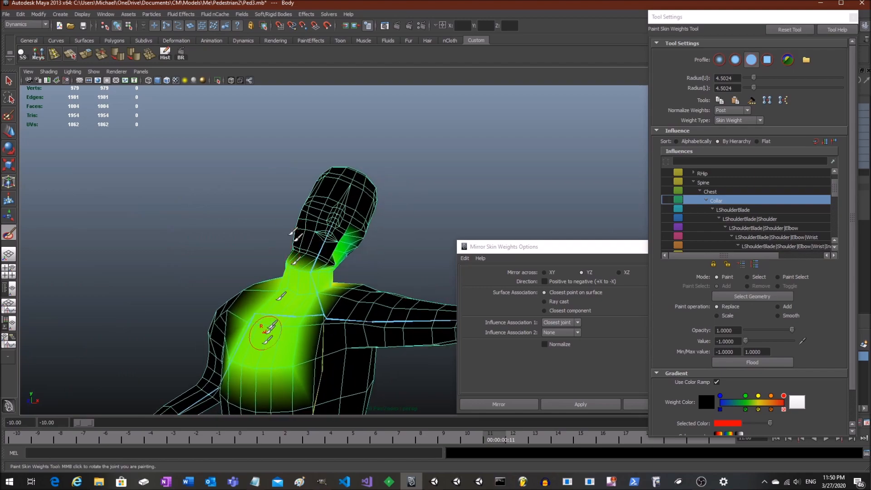
# Mirror the skin weights across YZ at frame -1 and check the turned head at frame 6
pyautogui.click(216, 440)
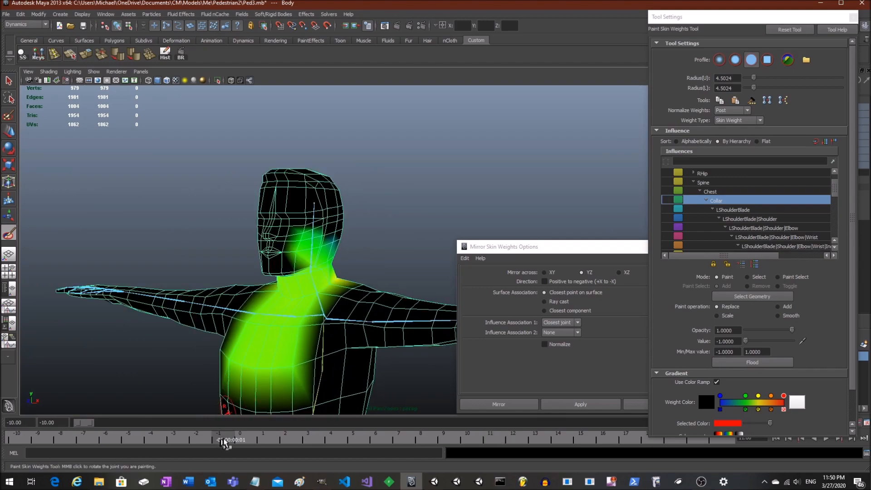
pyautogui.click(575, 404)
pyautogui.moveTo(231, 436); pyautogui.dragTo(376, 438)
pyautogui.keyDown('alt'); pyautogui.moveTo(294, 311); pyautogui.dragTo(351, 310); pyautogui.keyUp('alt')
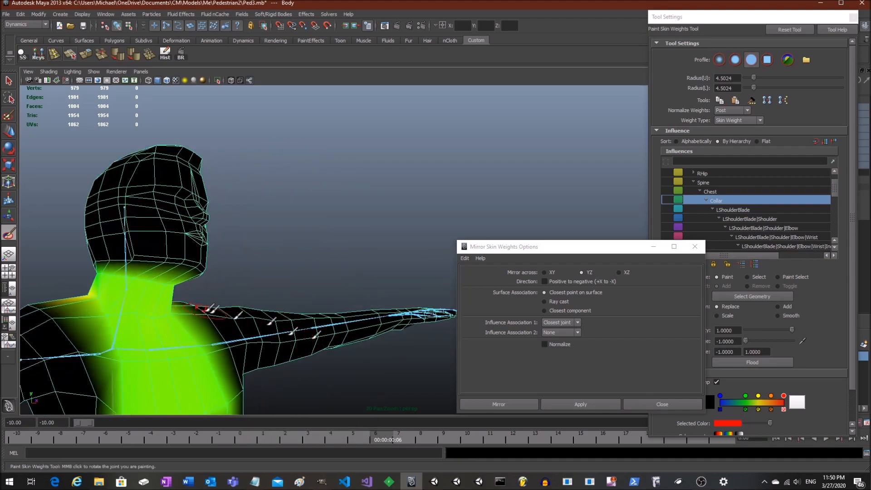
pyautogui.keyDown('alt'); pyautogui.moveTo(214, 299); pyautogui.dragTo(340, 274, button='middle'); pyautogui.keyUp('alt')
pyautogui.scroll(3, 290, 246)
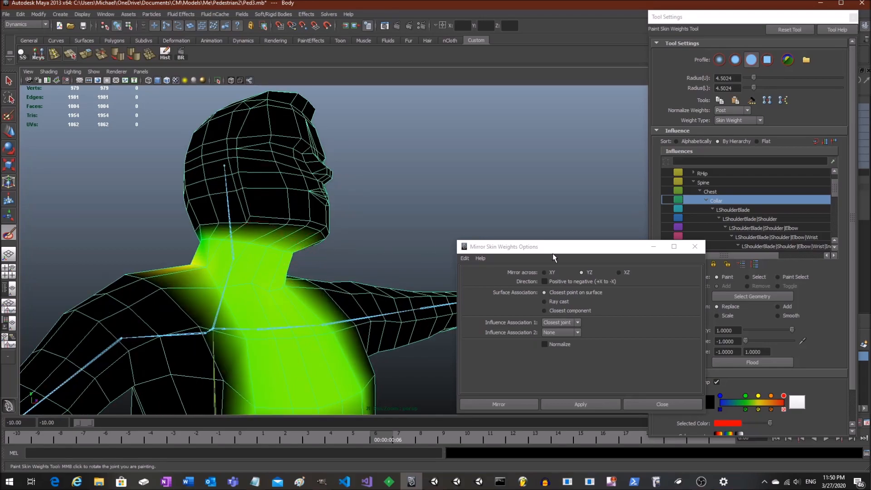
# Paint Collar weight around the upper neck below the jaw with value 0.1262 and brush radius 1.6588
pyautogui.click(802, 344)
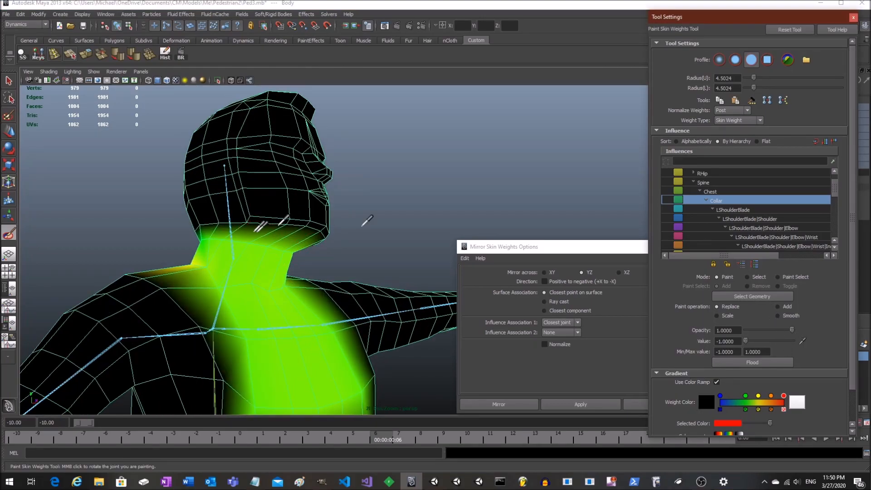
pyautogui.click(248, 249)
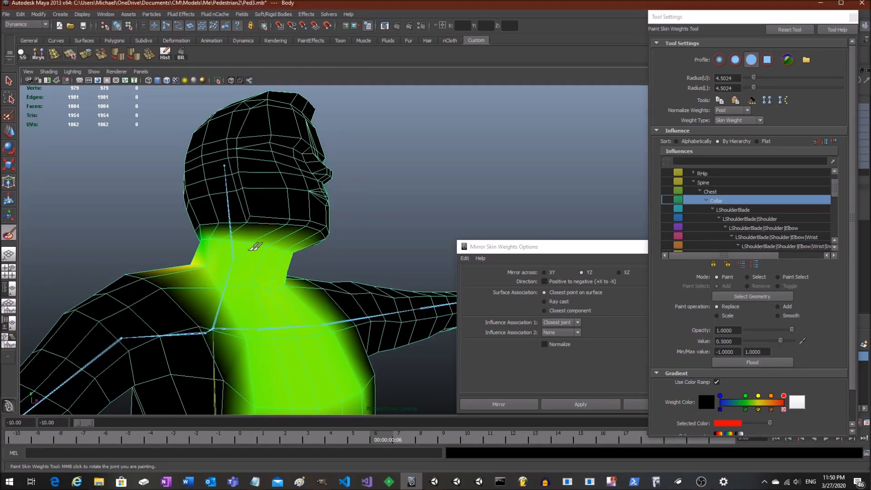
pyautogui.click(779, 342)
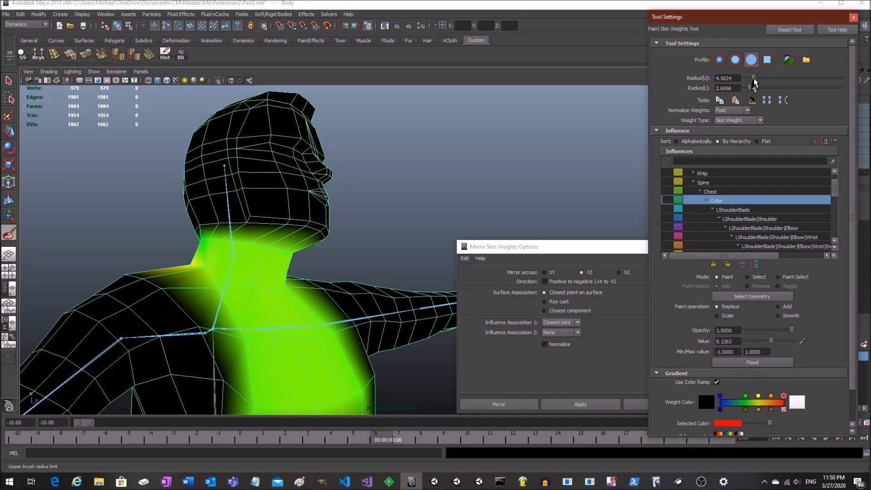
pyautogui.moveTo(267, 243); pyautogui.dragTo(290, 246)
pyautogui.moveTo(749, 88); pyautogui.dragTo(748, 78)
pyautogui.keyDown('alt'); pyautogui.moveTo(199, 212); pyautogui.dragTo(279, 236); pyautogui.keyUp('alt')
pyautogui.moveTo(386, 275)
pyautogui.mouseDown()
pyautogui.moveTo(311, 282)
pyautogui.moveTo(424, 279)
pyautogui.moveTo(257, 270)
pyautogui.mouseUp()
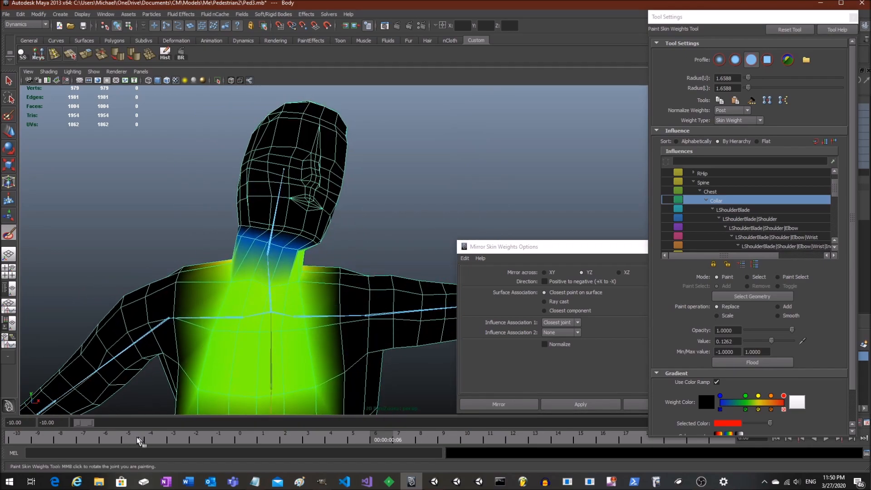
# Mirror the neck's skin weights across YZ at frame -6 and set the timeline to frame -1
pyautogui.moveTo(139, 441); pyautogui.dragTo(120, 437)
pyautogui.click(571, 406)
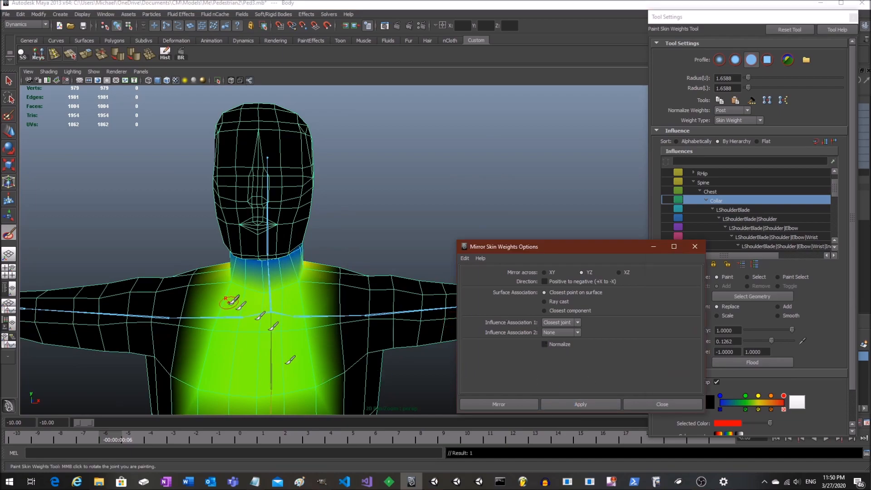
pyautogui.moveTo(274, 438); pyautogui.dragTo(230, 435)
# Collapse the LShoulderBlade|Shoulder branch, select the RShoulderBlade influence and expand its child joints
pyautogui.keyDown('alt'); pyautogui.moveTo(330, 267); pyautogui.dragTo(334, 191, button='middle'); pyautogui.keyUp('alt')
pyautogui.scroll(-3, 339, 247)
pyautogui.keyDown('alt'); pyautogui.moveTo(349, 260); pyautogui.dragTo(332, 268); pyautogui.keyUp('alt')
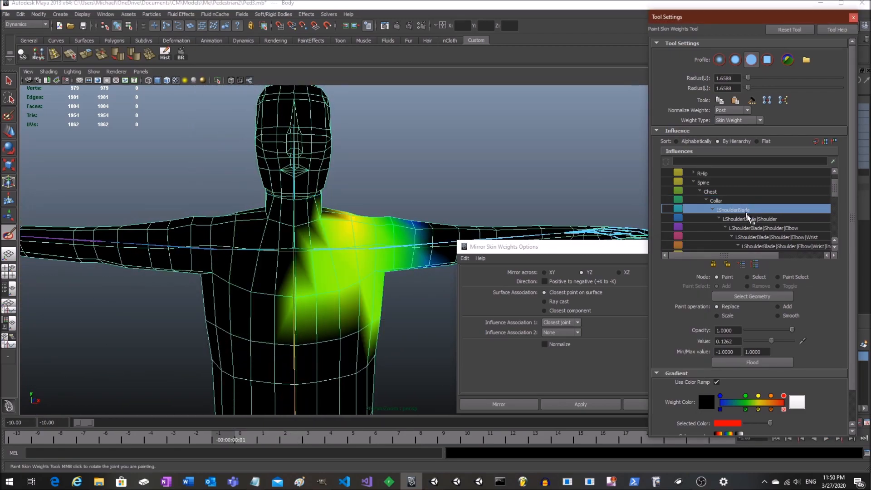
pyautogui.scroll(-2, 747, 219)
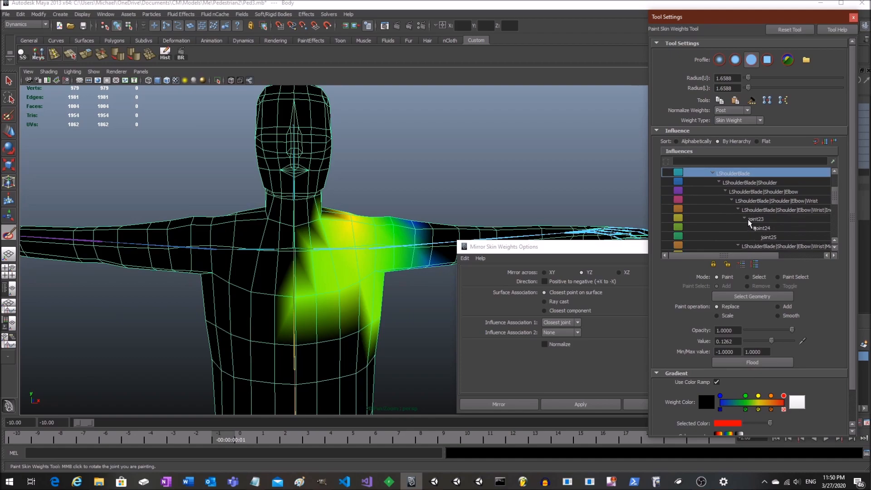
pyautogui.click(718, 181)
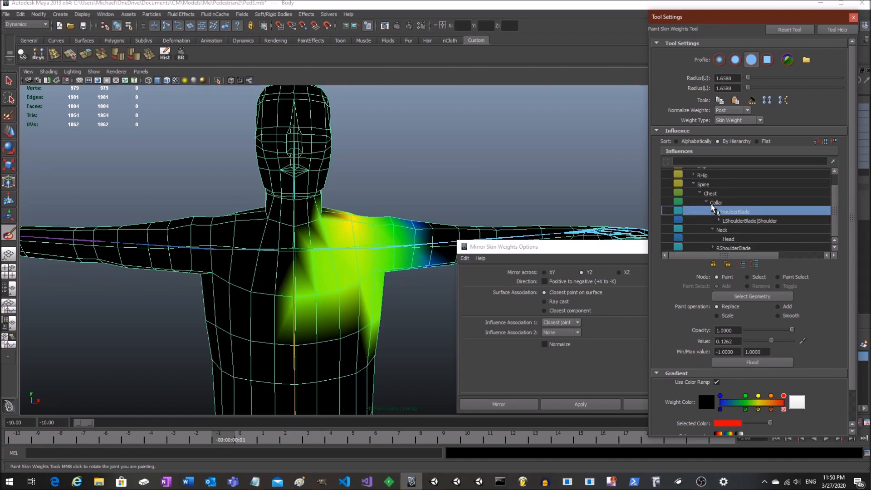
pyautogui.click(735, 248)
pyautogui.click(712, 247)
pyautogui.scroll(-4, 349, 208)
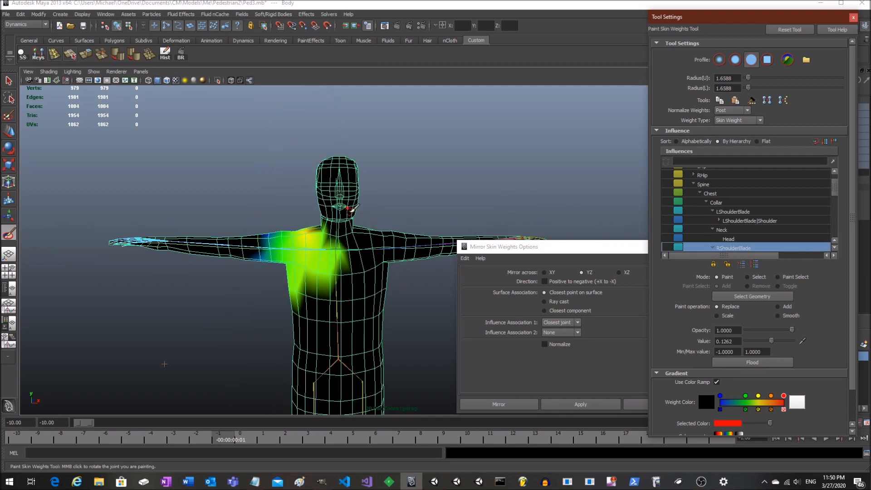
# Erase RShoulderBlade weight from the upper arm with brush radius 4.0284 and value -1
pyautogui.keyDown('alt'); pyautogui.moveTo(298, 221); pyautogui.dragTo(324, 212); pyautogui.keyUp('alt')
pyautogui.keyDown('alt'); pyautogui.moveTo(239, 239); pyautogui.dragTo(268, 202, button='middle'); pyautogui.keyUp('alt')
pyautogui.keyDown('alt'); pyautogui.moveTo(297, 229); pyautogui.dragTo(334, 217); pyautogui.keyUp('alt')
pyautogui.scroll(4, 306, 224)
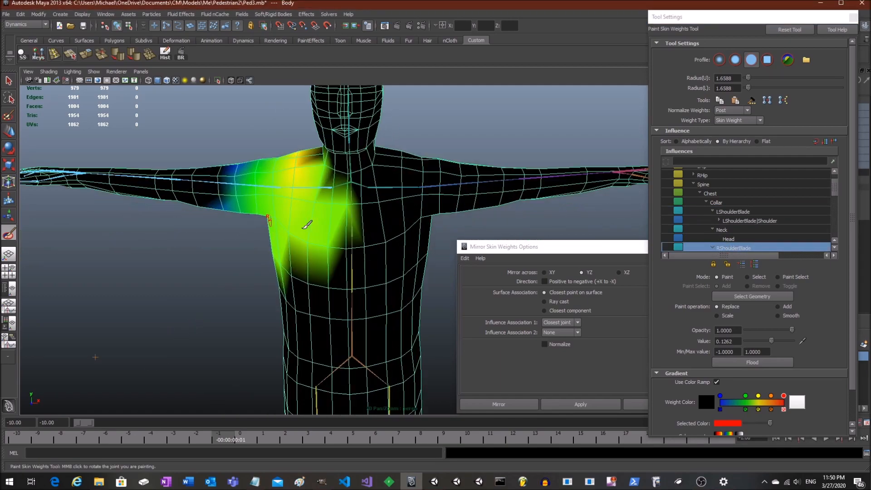
pyautogui.moveTo(748, 78); pyautogui.dragTo(751, 79)
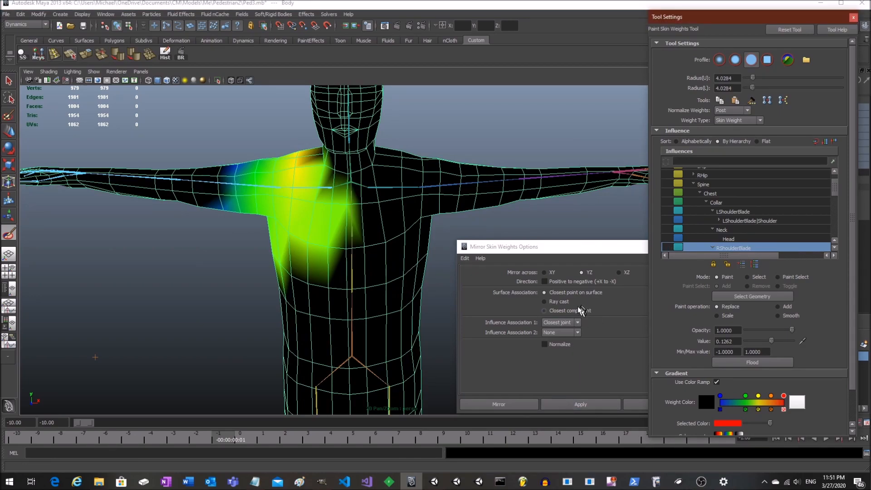
pyautogui.keyDown('alt'); pyautogui.moveTo(303, 249); pyautogui.dragTo(333, 241); pyautogui.keyUp('alt')
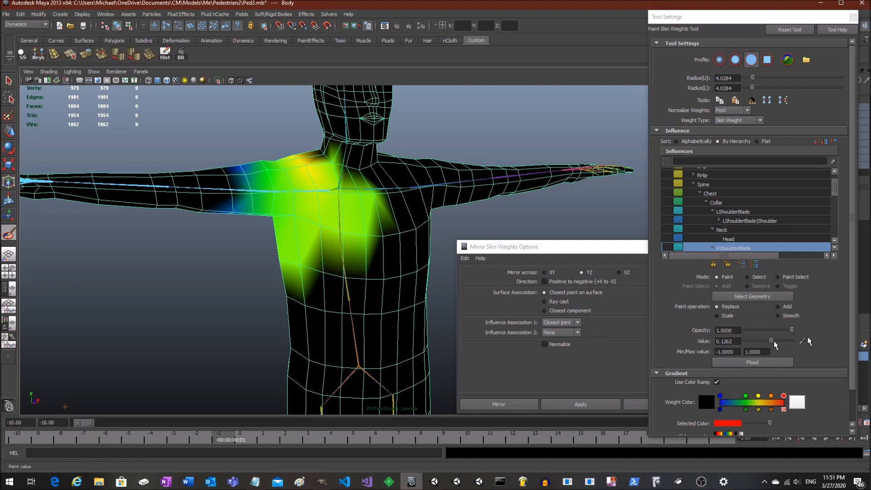
pyautogui.moveTo(777, 340); pyautogui.dragTo(744, 340)
pyautogui.keyDown('alt'); pyautogui.moveTo(258, 199); pyautogui.dragTo(230, 181); pyautogui.keyUp('alt')
pyautogui.moveTo(231, 224)
pyautogui.keyDown('alt'); pyautogui.mouseDown()
pyautogui.moveTo(346, 230)
pyautogui.moveTo(473, 208)
pyautogui.mouseUp(); pyautogui.keyUp('alt')
pyautogui.moveTo(551, 181)
pyautogui.keyDown('alt'); pyautogui.mouseDown()
pyautogui.moveTo(461, 188)
pyautogui.moveTo(250, 180)
pyautogui.mouseUp(); pyautogui.keyUp('alt')
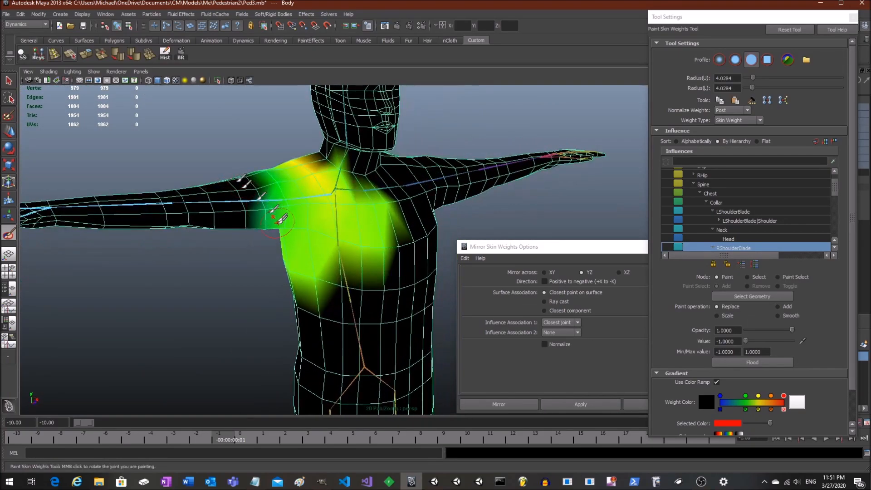
pyautogui.moveTo(272, 213)
pyautogui.keyDown('alt'); pyautogui.mouseDown()
pyautogui.moveTo(239, 218)
pyautogui.moveTo(219, 193)
pyautogui.moveTo(340, 190)
pyautogui.moveTo(350, 200)
pyautogui.moveTo(234, 217)
pyautogui.mouseUp(); pyautogui.keyUp('alt')
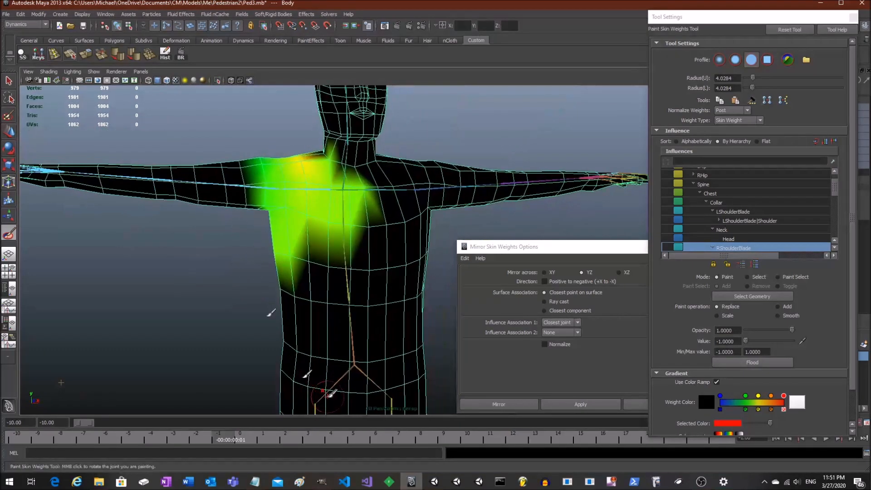
# Select the RShoulderBlade|Shoulder influence and erase its weight from the chest beside the armpit, using the poses at frames 9 and -1
pyautogui.moveTo(233, 434); pyautogui.dragTo(437, 442)
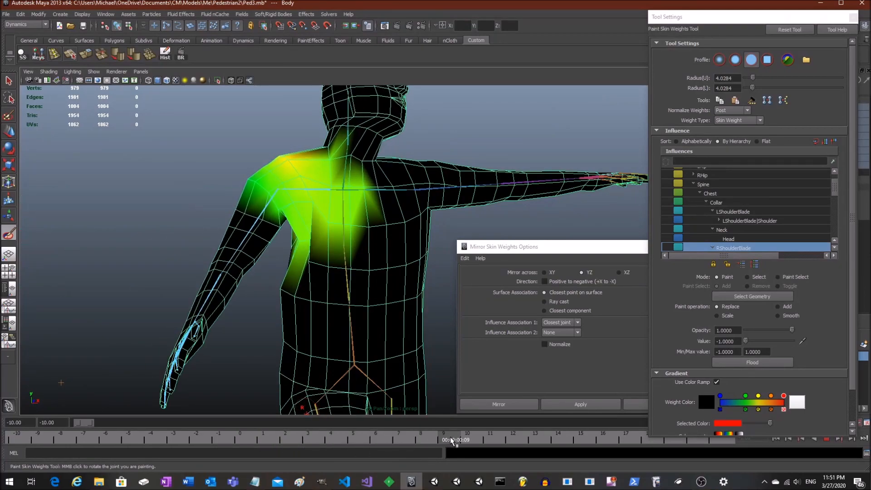
pyautogui.scroll(-2, 725, 237)
pyautogui.click(743, 238)
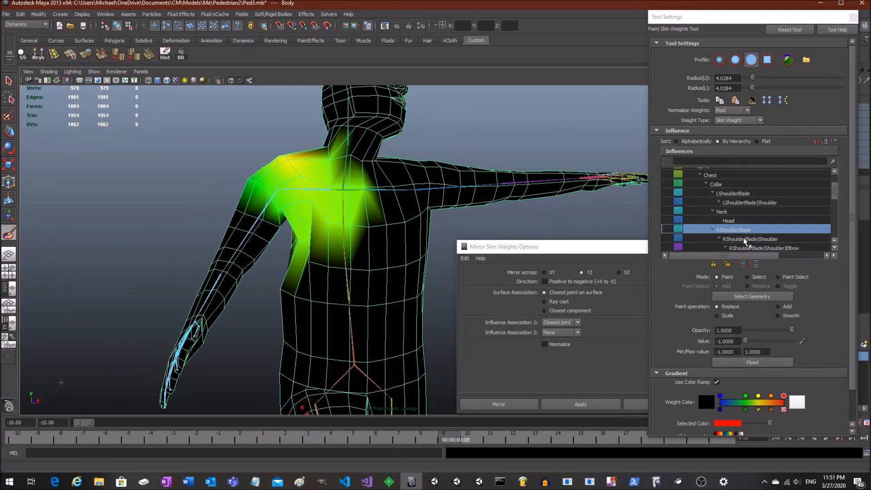
pyautogui.scroll(3, 294, 218)
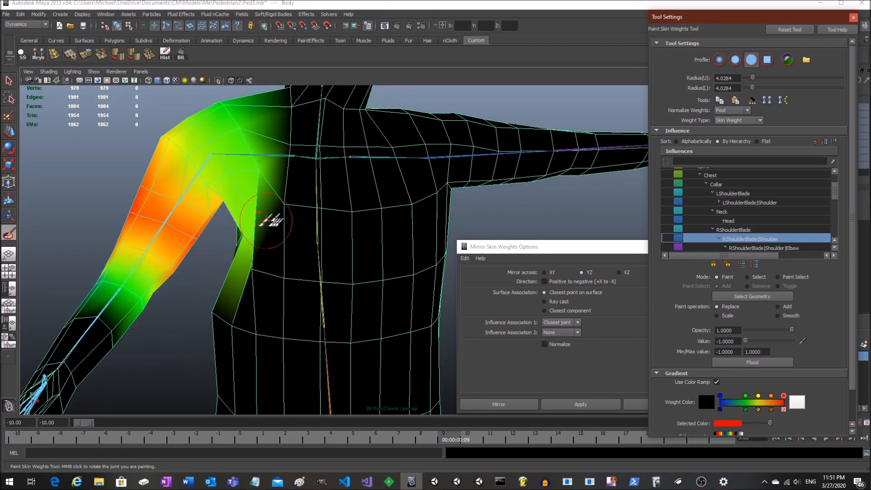
pyautogui.moveTo(291, 214); pyautogui.dragTo(254, 215)
pyautogui.moveTo(411, 436); pyautogui.dragTo(220, 435)
pyautogui.moveTo(291, 139)
pyautogui.mouseDown()
pyautogui.moveTo(290, 238)
pyautogui.moveTo(224, 163)
pyautogui.mouseUp()
# Erase the remaining RShoulderBlade|Shoulder weight from the upper back and the torso below the armpit, continuing at frame -3
pyautogui.moveTo(226, 173)
pyautogui.keyDown('alt'); pyautogui.mouseDown()
pyautogui.moveTo(233, 260)
pyautogui.moveTo(350, 229)
pyautogui.mouseUp(); pyautogui.keyUp('alt')
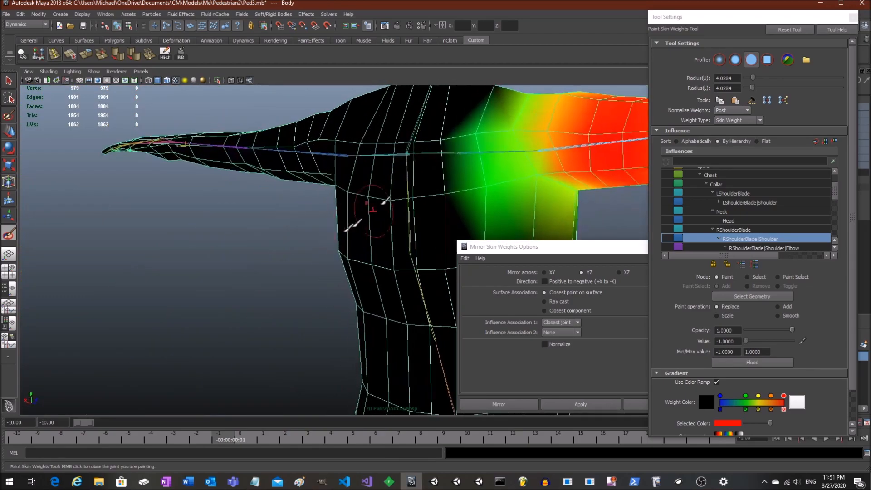
pyautogui.moveTo(470, 138); pyautogui.dragTo(467, 197)
pyautogui.keyDown('alt'); pyautogui.moveTo(467, 197); pyautogui.dragTo(254, 109, button='middle'); pyautogui.keyUp('alt')
pyautogui.keyDown('alt'); pyautogui.moveTo(368, 163); pyautogui.dragTo(264, 162); pyautogui.keyUp('alt')
pyautogui.moveTo(352, 131)
pyautogui.keyDown('alt'); pyautogui.mouseDown()
pyautogui.moveTo(350, 156)
pyautogui.moveTo(333, 158)
pyautogui.mouseUp(); pyautogui.keyUp('alt')
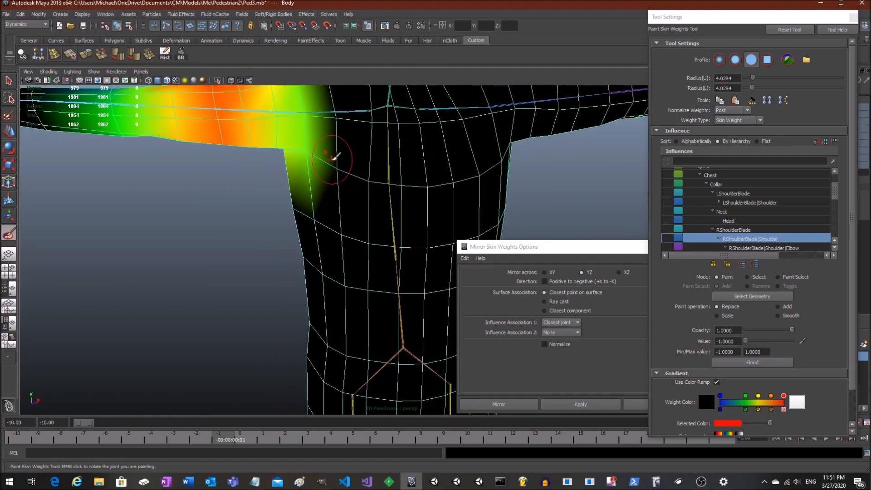
pyautogui.moveTo(231, 439); pyautogui.dragTo(186, 439)
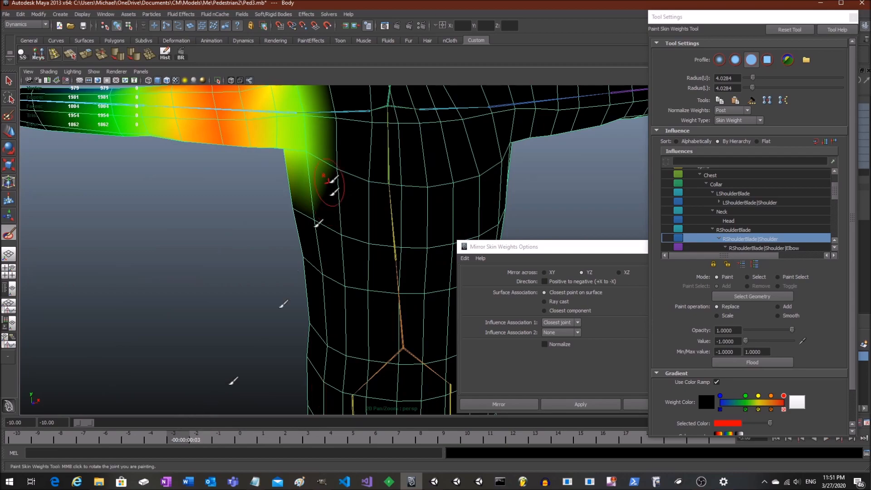
pyautogui.moveTo(318, 162)
pyautogui.keyDown('alt'); pyautogui.mouseDown()
pyautogui.moveTo(462, 228)
pyautogui.moveTo(308, 155)
pyautogui.mouseUp(); pyautogui.keyUp('alt')
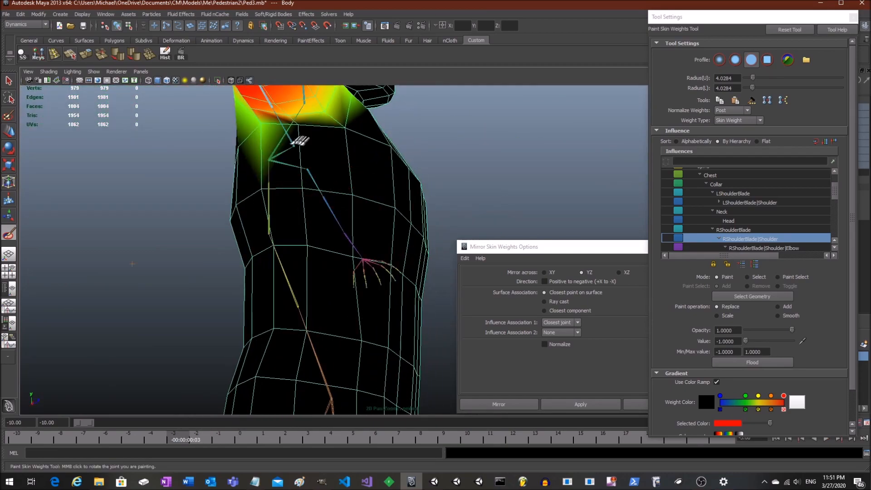
pyautogui.moveTo(132, 264)
pyautogui.keyDown('alt'); pyautogui.mouseDown()
pyautogui.moveTo(340, 195)
pyautogui.moveTo(372, 177)
pyautogui.moveTo(372, 132)
pyautogui.moveTo(344, 172)
pyautogui.moveTo(263, 155)
pyautogui.moveTo(282, 200)
pyautogui.moveTo(245, 144)
pyautogui.moveTo(268, 211)
pyautogui.mouseUp(); pyautogui.keyUp('alt')
# Erase RShoulderBlade|Shoulder weight from the forearm just past the elbow in the bent-arm pose at frame 7
pyautogui.moveTo(182, 437)
pyautogui.mouseDown()
pyautogui.moveTo(487, 426)
pyautogui.moveTo(399, 426)
pyautogui.mouseUp()
pyautogui.keyDown('alt'); pyautogui.moveTo(313, 279); pyautogui.dragTo(293, 272); pyautogui.keyUp('alt')
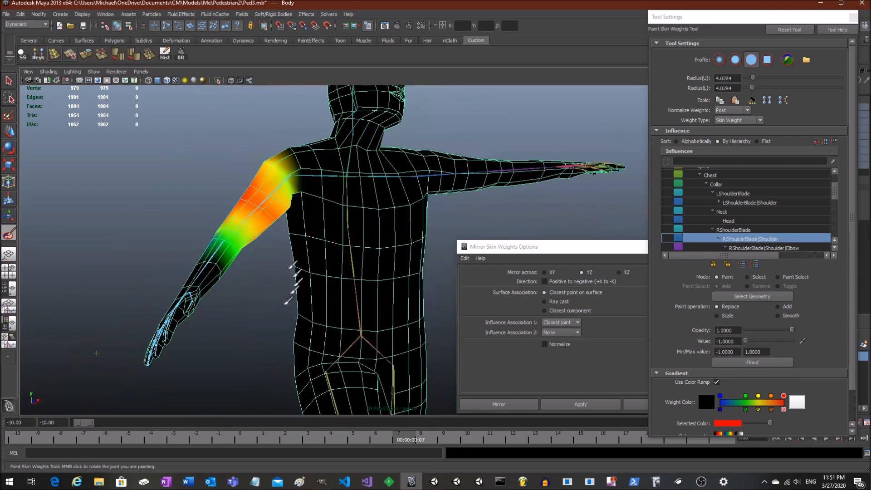
pyautogui.moveTo(293, 304)
pyautogui.keyDown('alt'); pyautogui.mouseDown()
pyautogui.moveTo(342, 325)
pyautogui.moveTo(282, 272)
pyautogui.moveTo(274, 285)
pyautogui.mouseUp(); pyautogui.keyUp('alt')
pyautogui.scroll(4, 253, 300)
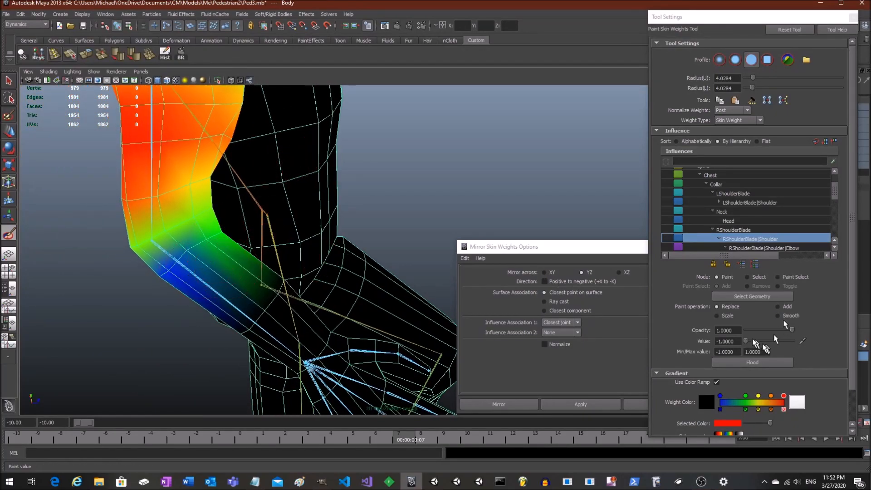
pyautogui.moveTo(203, 254)
pyautogui.mouseDown()
pyautogui.moveTo(171, 281)
pyautogui.moveTo(222, 247)
pyautogui.mouseUp()
pyautogui.scroll(-5, 311, 233)
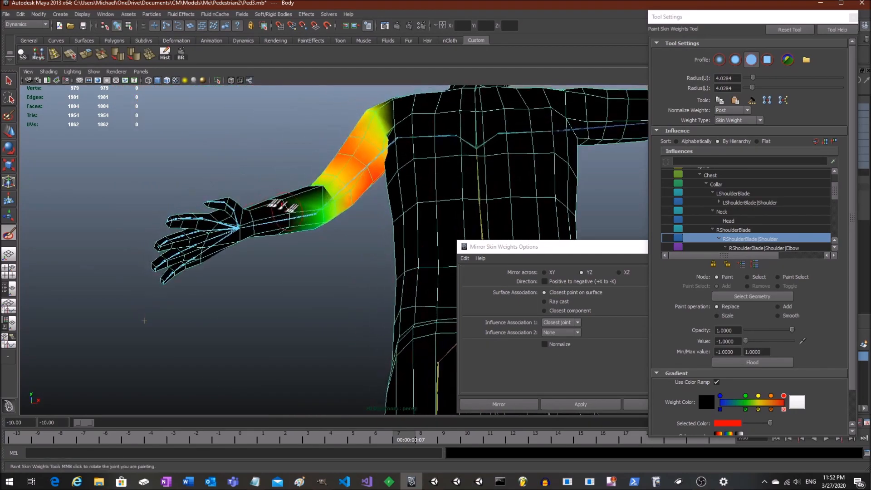
pyautogui.moveTo(312, 212); pyautogui.dragTo(318, 216)
# Select the RShoulderBlade|Shoulder|Elbow influence and erase its weight from the upper arm at frame -2
pyautogui.moveTo(311, 441); pyautogui.dragTo(204, 435)
pyautogui.keyDown('alt'); pyautogui.moveTo(290, 313); pyautogui.dragTo(341, 422); pyautogui.keyUp('alt')
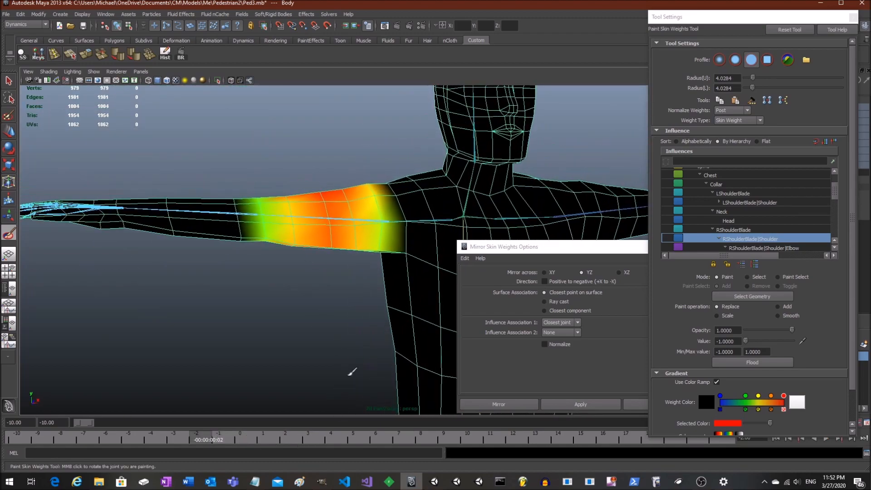
pyautogui.scroll(-1, 740, 235)
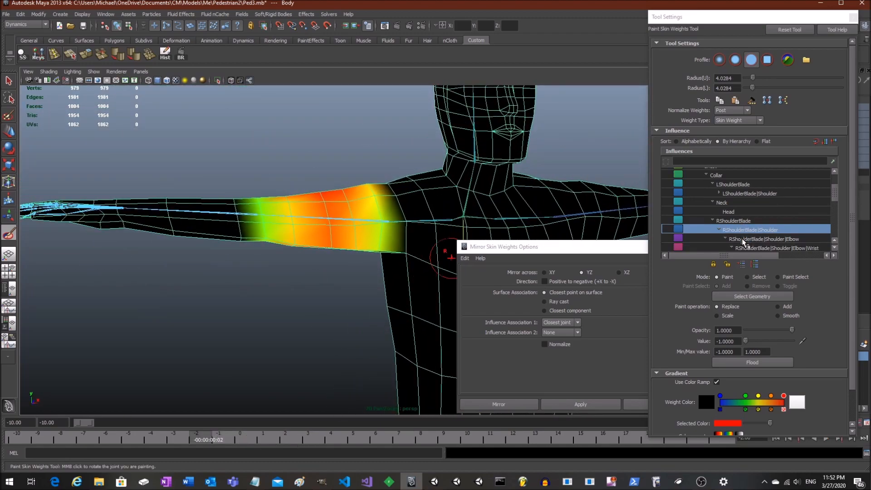
pyautogui.click(770, 238)
pyautogui.moveTo(301, 210)
pyautogui.mouseDown()
pyautogui.moveTo(324, 249)
pyautogui.moveTo(298, 202)
pyautogui.moveTo(299, 183)
pyautogui.mouseUp()
pyautogui.moveTo(245, 246)
pyautogui.keyDown('alt'); pyautogui.mouseDown()
pyautogui.moveTo(333, 303)
pyautogui.moveTo(377, 290)
pyautogui.moveTo(341, 380)
pyautogui.mouseUp(); pyautogui.keyUp('alt')
pyautogui.moveTo(380, 356); pyautogui.dragTo(365, 380)
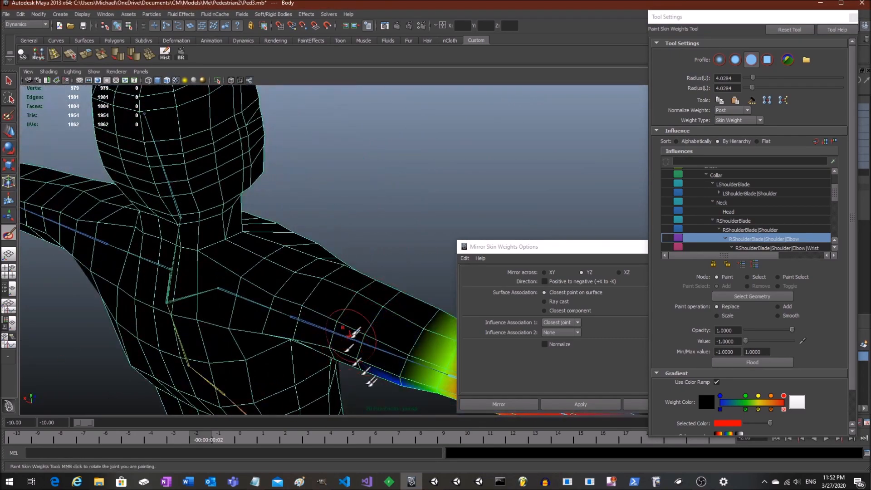
# Clean up stray Elbow weight on the other sides of the arm and check the bent elbow at frame 8
pyautogui.keyDown('alt'); pyautogui.moveTo(342, 350); pyautogui.dragTo(347, 290); pyautogui.keyUp('alt')
pyautogui.moveTo(360, 183); pyautogui.dragTo(382, 214)
pyautogui.scroll(-3, 383, 215)
pyautogui.moveTo(444, 218)
pyautogui.keyDown('alt'); pyautogui.mouseDown()
pyautogui.moveTo(301, 223)
pyautogui.moveTo(390, 247)
pyautogui.mouseUp(); pyautogui.keyUp('alt')
pyautogui.moveTo(439, 194)
pyautogui.mouseDown()
pyautogui.moveTo(429, 222)
pyautogui.moveTo(275, 253)
pyautogui.mouseUp()
pyautogui.keyDown('alt'); pyautogui.moveTo(266, 327); pyautogui.dragTo(239, 304); pyautogui.keyUp('alt')
pyautogui.moveTo(211, 439)
pyautogui.keyDown('alt'); pyautogui.mouseDown()
pyautogui.moveTo(287, 443)
pyautogui.moveTo(423, 307)
pyautogui.moveTo(369, 278)
pyautogui.moveTo(387, 270)
pyautogui.moveTo(342, 220)
pyautogui.moveTo(335, 237)
pyautogui.moveTo(282, 234)
pyautogui.mouseUp(); pyautogui.keyUp('alt')
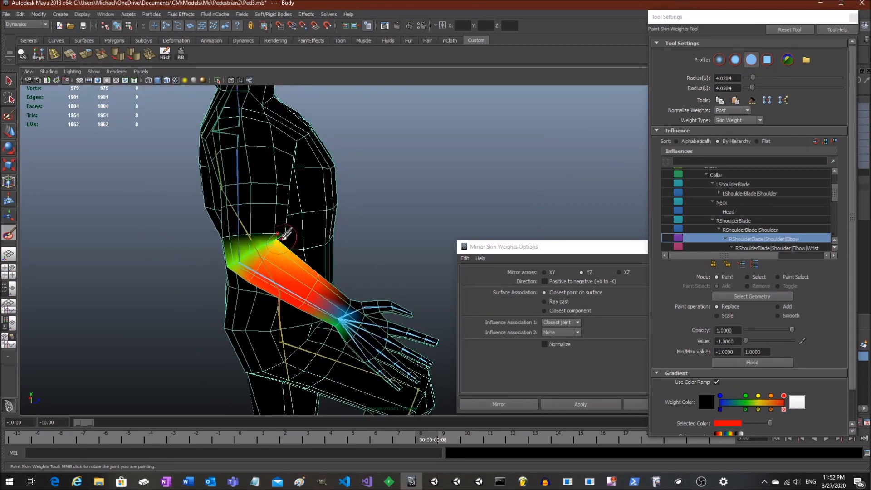
# Examine the elbow deformation and its weight gradient up close and from the front in the poses at frames 3 and 7
pyautogui.scroll(-8, 285, 233)
pyautogui.scroll(8, 293, 244)
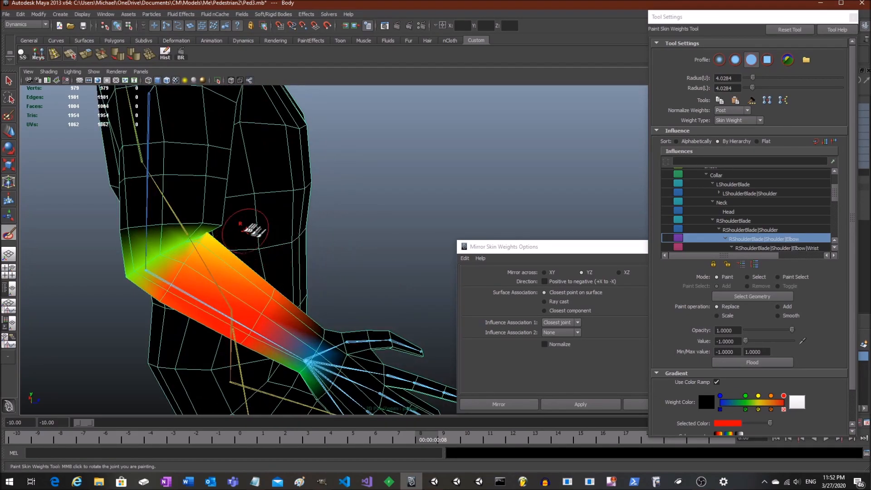
pyautogui.moveTo(421, 438); pyautogui.dragTo(321, 422)
pyautogui.moveTo(295, 219)
pyautogui.keyDown('alt'); pyautogui.mouseDown()
pyautogui.moveTo(229, 250)
pyautogui.moveTo(301, 175)
pyautogui.moveTo(290, 147)
pyautogui.moveTo(247, 170)
pyautogui.moveTo(274, 154)
pyautogui.moveTo(296, 171)
pyautogui.moveTo(286, 151)
pyautogui.moveTo(301, 175)
pyautogui.mouseUp(); pyautogui.keyUp('alt')
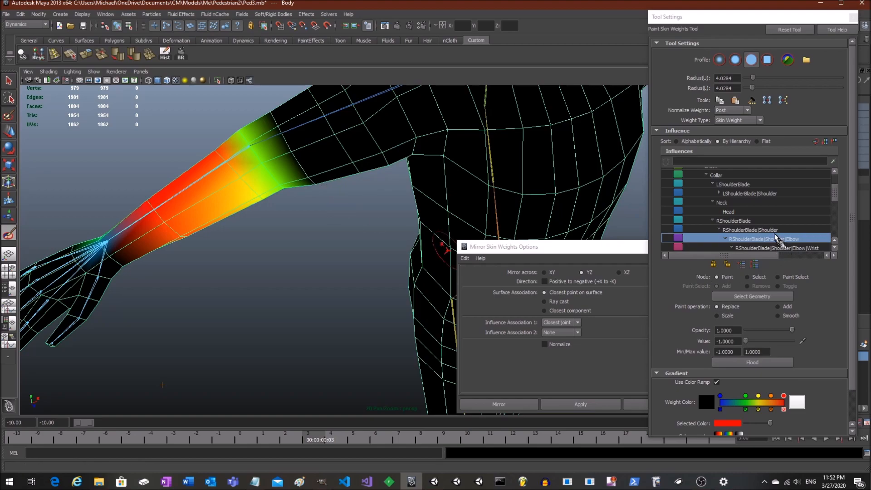
pyautogui.scroll(-2, 428, 246)
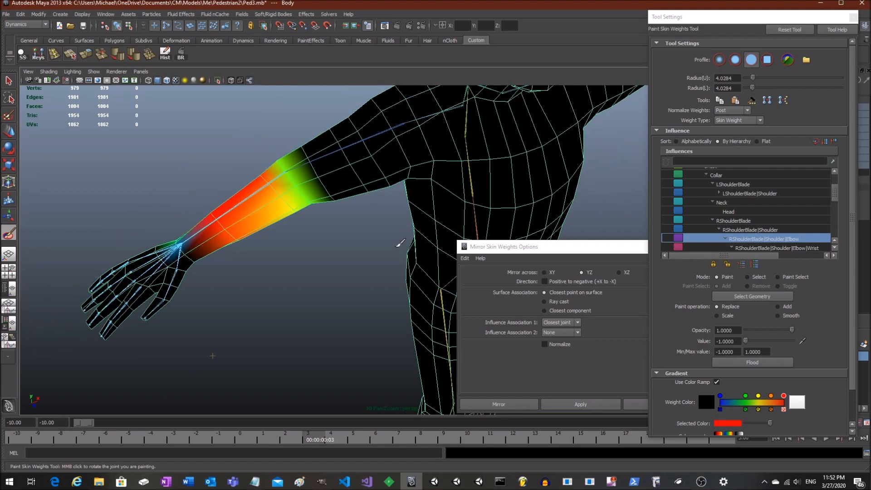
pyautogui.keyDown('alt'); pyautogui.moveTo(398, 243); pyautogui.dragTo(232, 235, button='middle'); pyautogui.keyUp('alt')
pyautogui.scroll(-3, 379, 255)
pyautogui.keyDown('alt'); pyautogui.moveTo(378, 263); pyautogui.dragTo(367, 418); pyautogui.keyUp('alt')
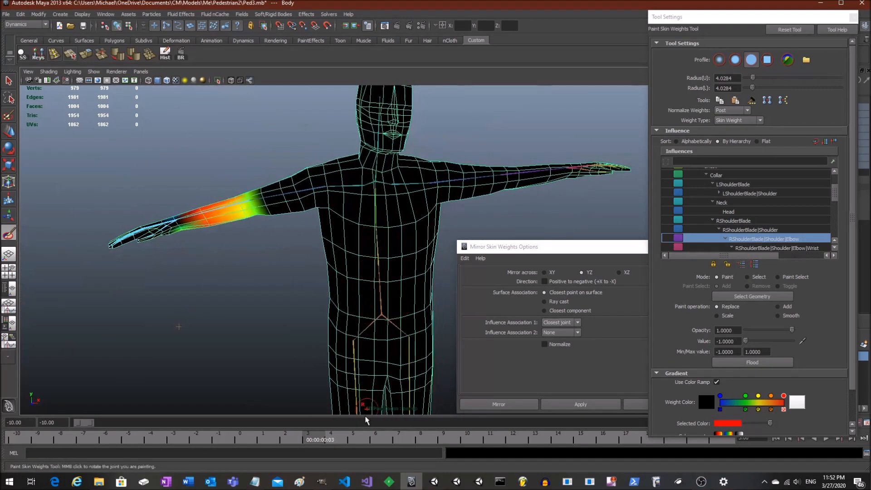
pyautogui.moveTo(303, 437)
pyautogui.mouseDown()
pyautogui.moveTo(477, 437)
pyautogui.moveTo(260, 428)
pyautogui.moveTo(318, 436)
pyautogui.moveTo(413, 428)
pyautogui.mouseUp()
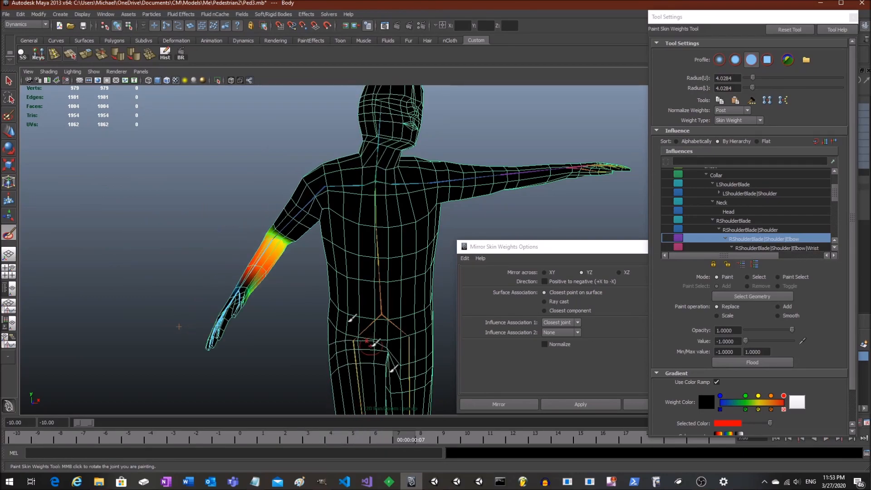
# Select the Neck influence and smooth its weights around the base of the neck with the Smooth paint operation
pyautogui.click(725, 202)
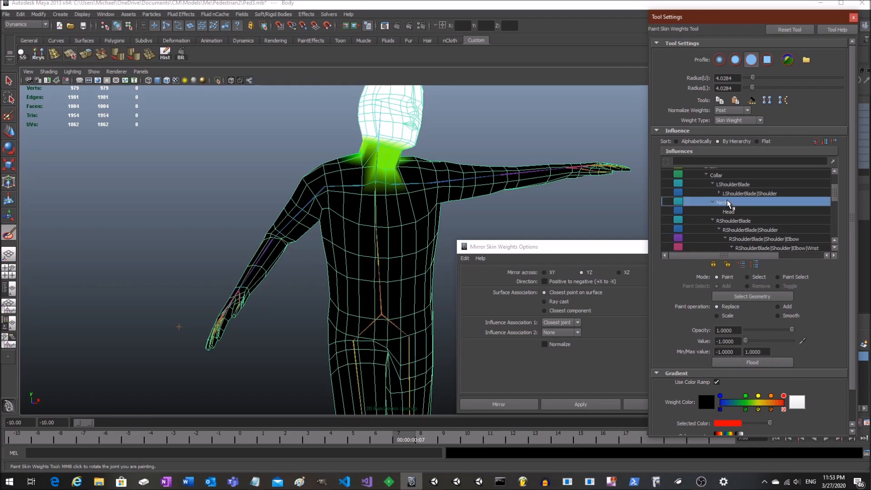
pyautogui.click(777, 316)
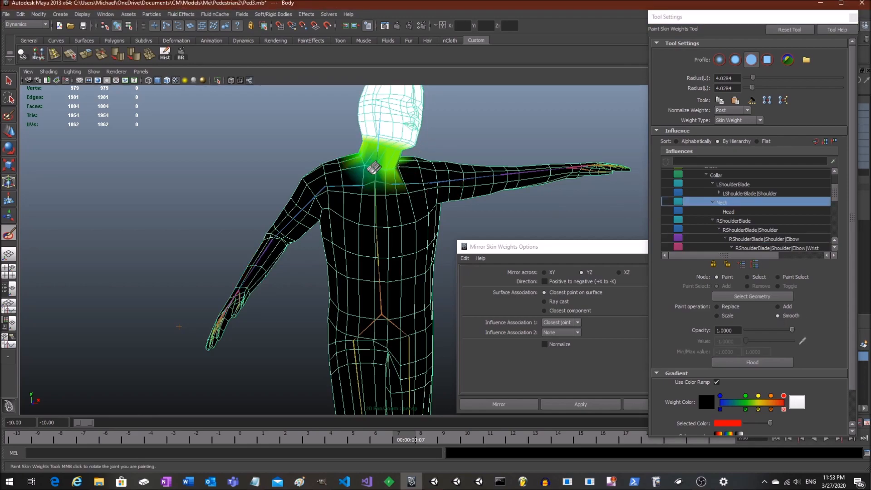
pyautogui.keyDown('alt'); pyautogui.moveTo(389, 172); pyautogui.dragTo(471, 200); pyautogui.keyUp('alt')
pyautogui.moveTo(294, 181); pyautogui.dragTo(275, 183)
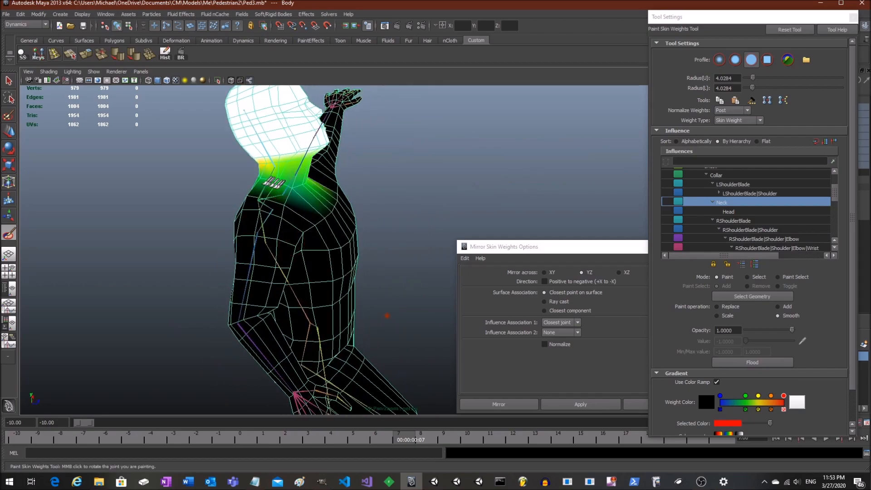
pyautogui.keyDown('alt'); pyautogui.moveTo(399, 219); pyautogui.dragTo(351, 211); pyautogui.keyUp('alt')
pyautogui.keyDown('alt'); pyautogui.moveTo(384, 247); pyautogui.dragTo(346, 181, button='middle'); pyautogui.keyUp('alt')
pyautogui.scroll(-3, 375, 206)
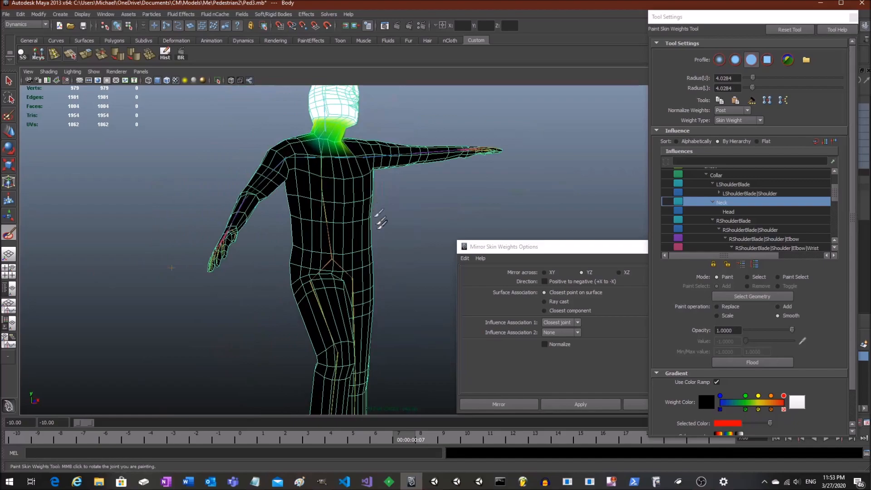
pyautogui.keyDown('alt'); pyautogui.moveTo(381, 227); pyautogui.dragTo(359, 215, button='middle'); pyautogui.keyUp('alt')
pyautogui.scroll(3, 723, 209)
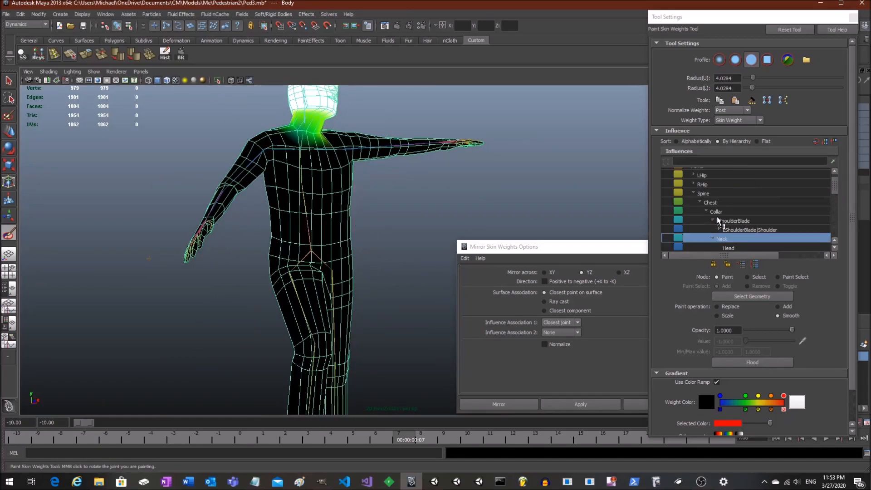
# Rotate the Chest joint at frame 10 to create a test pose for the upper torso
pyautogui.click(719, 208)
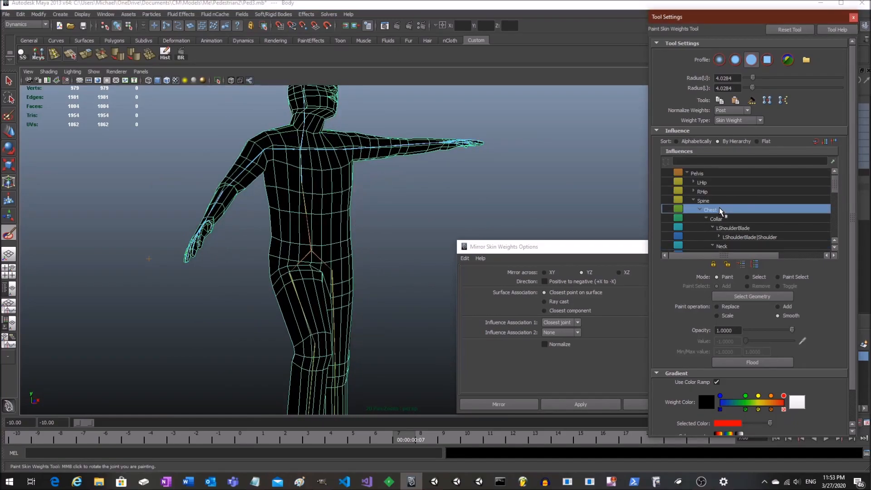
pyautogui.click(9, 151)
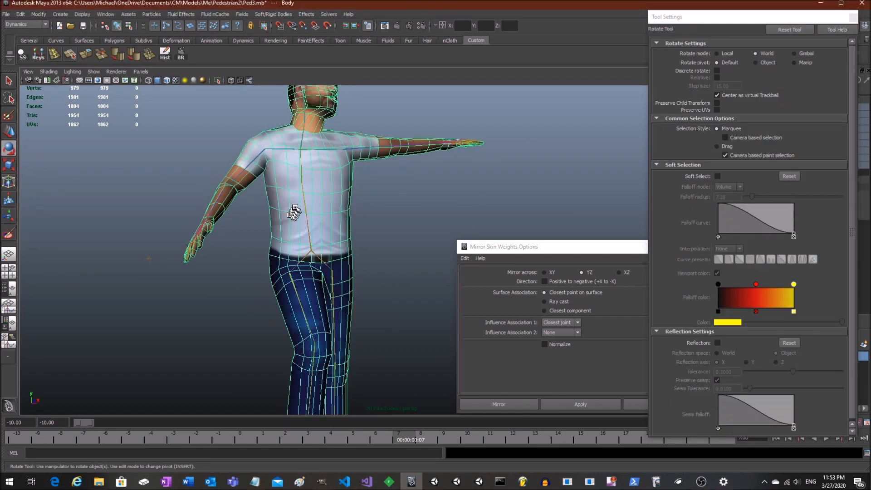
pyautogui.moveTo(446, 437); pyautogui.dragTo(467, 437)
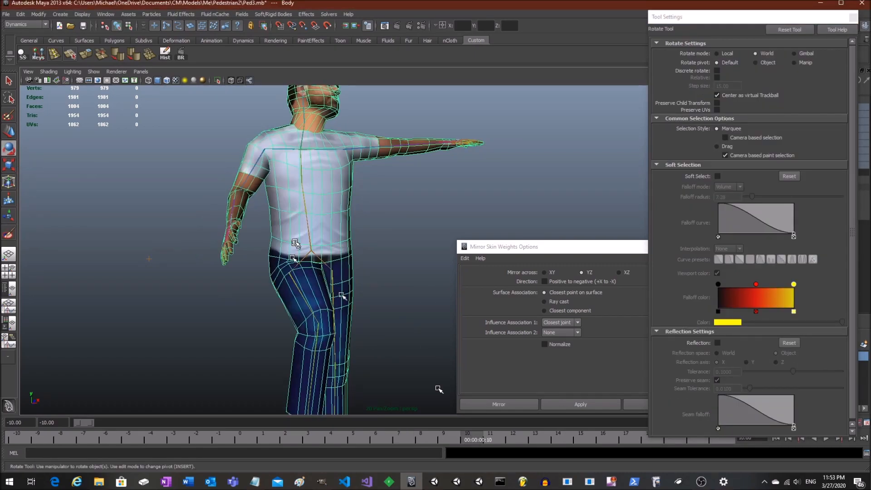
pyautogui.click(302, 194)
pyautogui.scroll(3, 322, 198)
pyautogui.moveTo(269, 180); pyautogui.dragTo(272, 162)
pyautogui.hotkey('ctrl', 'z')
pyautogui.click(258, 130)
pyautogui.moveTo(267, 129); pyautogui.dragTo(264, 145)
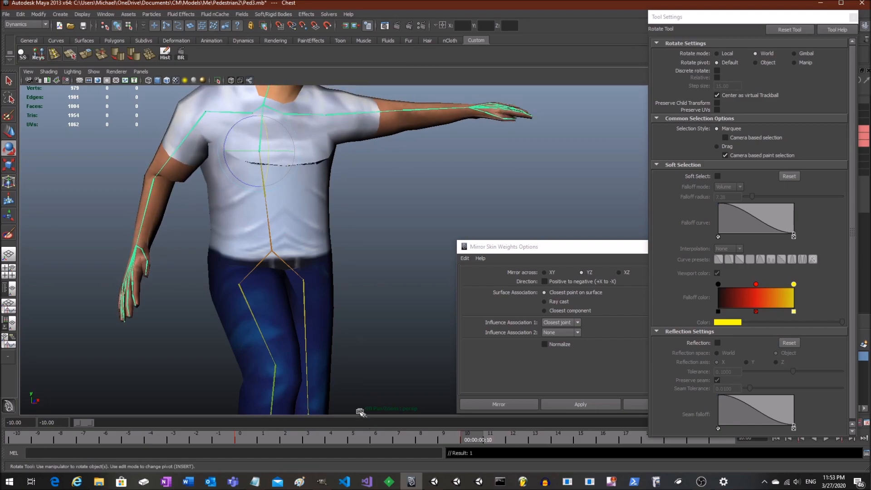
# Return to painting skin weights on the body mesh and select the Collar influence, collapsing the LHip and LShoulderBlade branches
pyautogui.click(320, 222)
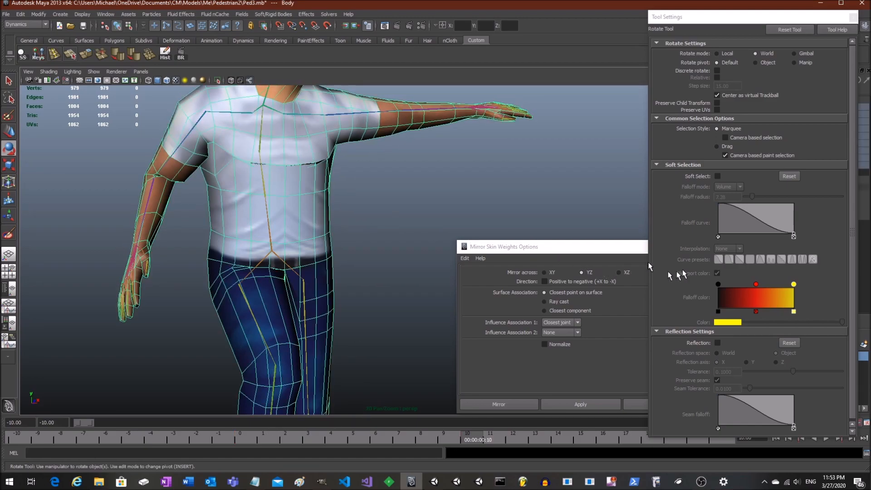
pyautogui.click(7, 236)
pyautogui.scroll(-2, 710, 227)
pyautogui.scroll(1, 708, 226)
pyautogui.click(692, 218)
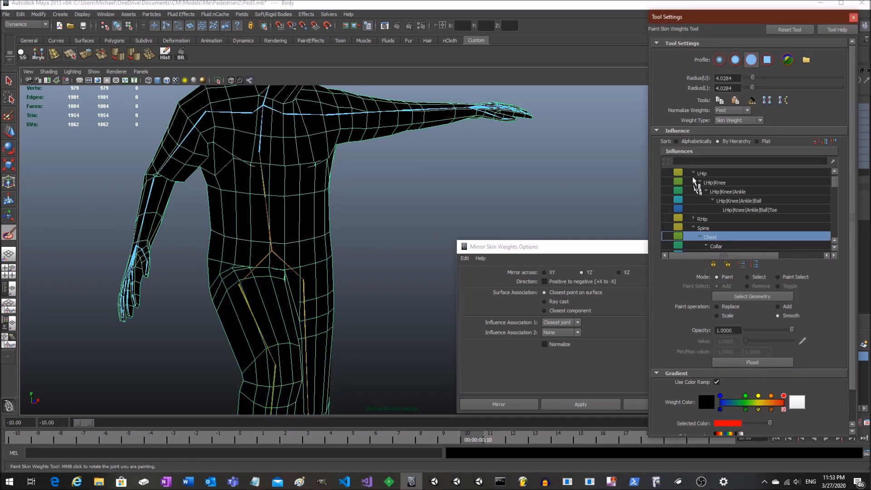
pyautogui.click(693, 173)
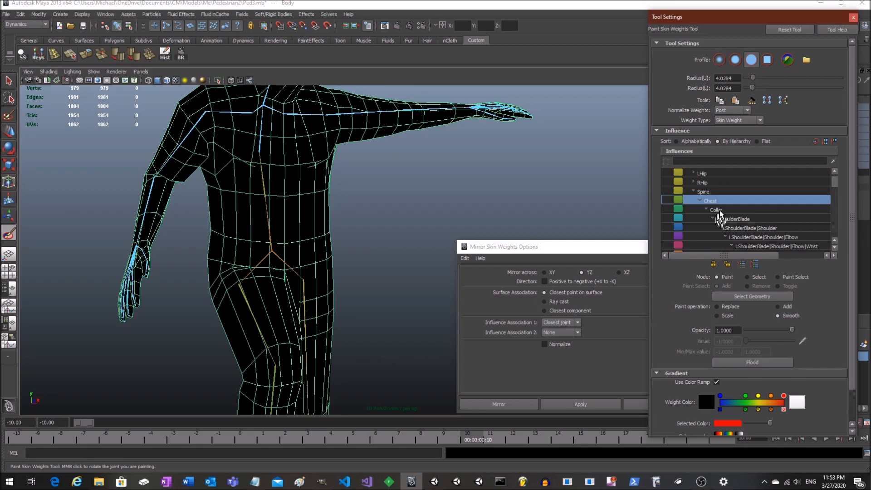
pyautogui.click(712, 219)
pyautogui.click(715, 210)
pyautogui.moveTo(301, 179)
pyautogui.keyDown('alt'); pyautogui.mouseDown()
pyautogui.moveTo(374, 178)
pyautogui.moveTo(366, 180)
pyautogui.mouseUp(); pyautogui.keyUp('alt')
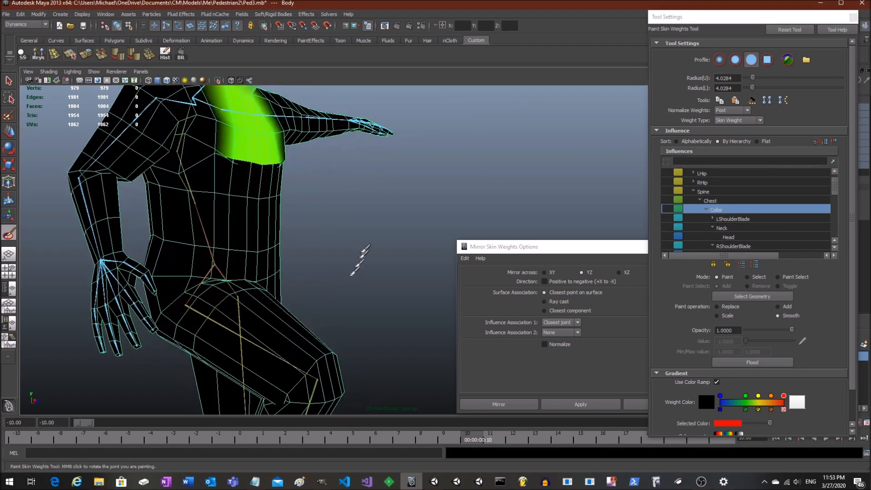
pyautogui.keyDown('alt'); pyautogui.moveTo(363, 248); pyautogui.dragTo(372, 292, button='middle'); pyautogui.keyUp('alt')
pyautogui.keyDown('alt'); pyautogui.moveTo(374, 290); pyautogui.dragTo(338, 231); pyautogui.keyUp('alt')
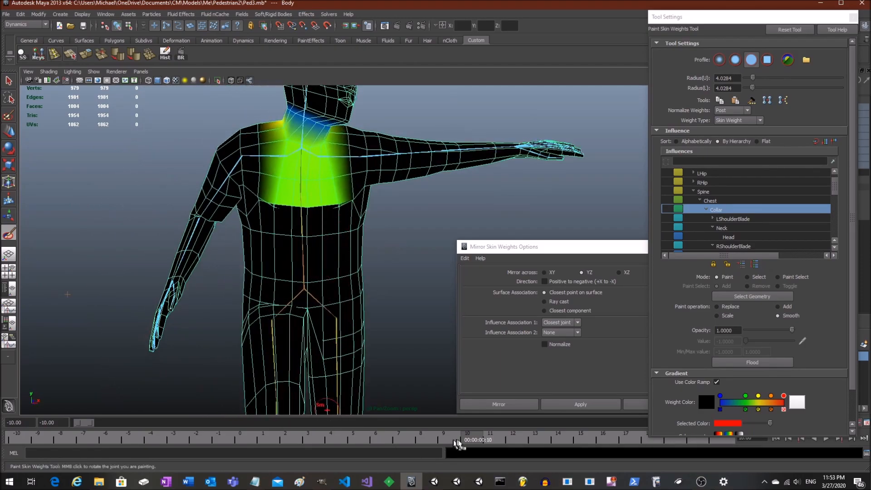
# Smooth the Collar weights across the lower chest and down the model's right side, working at frames -1 and 3
pyautogui.moveTo(470, 434); pyautogui.dragTo(233, 424)
pyautogui.moveTo(380, 190)
pyautogui.keyDown('alt'); pyautogui.mouseDown()
pyautogui.moveTo(366, 279)
pyautogui.moveTo(379, 284)
pyautogui.moveTo(381, 261)
pyautogui.mouseUp(); pyautogui.keyUp('alt')
pyautogui.scroll(1, 340, 280)
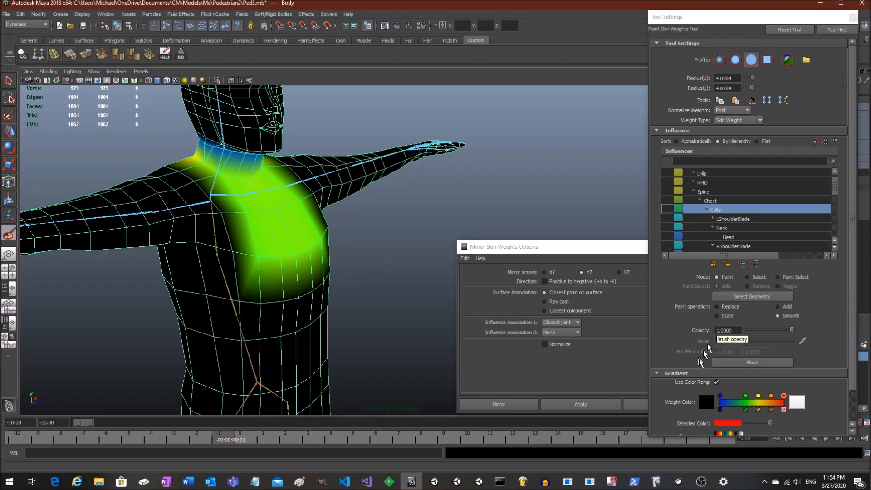
pyautogui.moveTo(296, 237)
pyautogui.keyDown('alt'); pyautogui.mouseDown()
pyautogui.moveTo(284, 254)
pyautogui.moveTo(297, 283)
pyautogui.moveTo(248, 271)
pyautogui.mouseUp(); pyautogui.keyUp('alt')
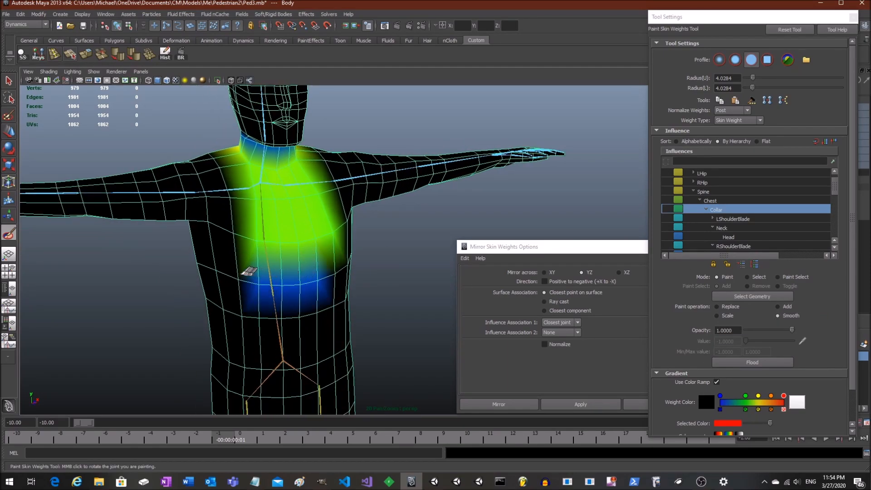
pyautogui.moveTo(234, 230)
pyautogui.mouseDown()
pyautogui.moveTo(229, 272)
pyautogui.moveTo(232, 169)
pyautogui.moveTo(353, 195)
pyautogui.moveTo(335, 274)
pyautogui.mouseUp()
pyautogui.keyDown('alt'); pyautogui.moveTo(258, 271); pyautogui.dragTo(273, 256); pyautogui.keyUp('alt')
pyautogui.moveTo(247, 438); pyautogui.dragTo(307, 439)
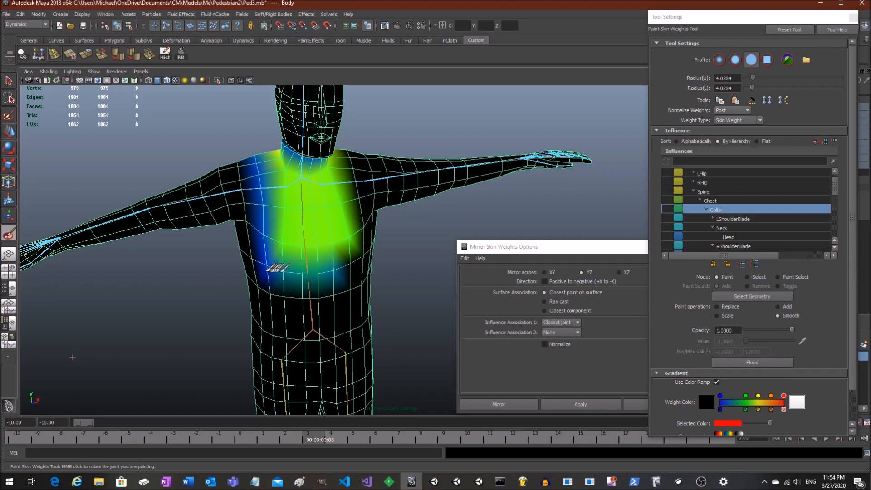
pyautogui.moveTo(326, 440)
pyautogui.mouseDown()
pyautogui.moveTo(405, 441)
pyautogui.moveTo(324, 436)
pyautogui.mouseUp()
pyautogui.scroll(3, 271, 285)
pyautogui.keyDown('alt'); pyautogui.moveTo(271, 285); pyautogui.dragTo(286, 295); pyautogui.keyUp('alt')
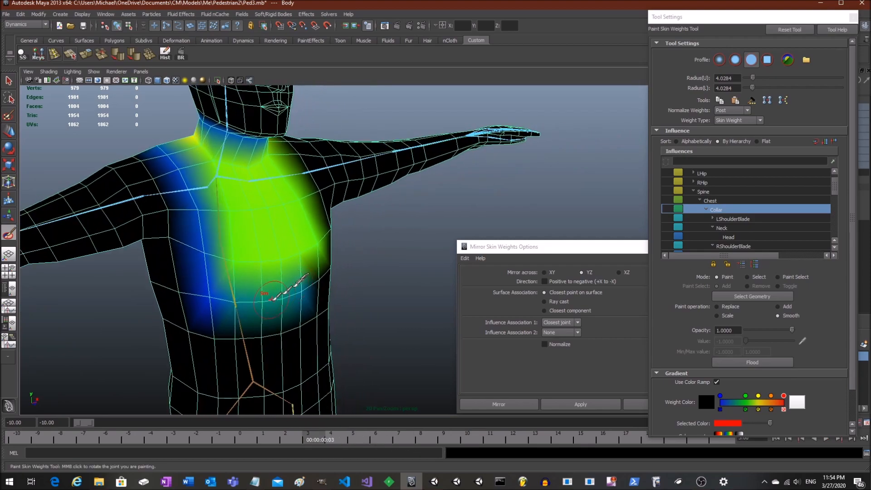
pyautogui.keyDown('alt'); pyautogui.moveTo(287, 296); pyautogui.dragTo(306, 226, button='middle'); pyautogui.keyUp('alt')
pyautogui.scroll(-1, 738, 226)
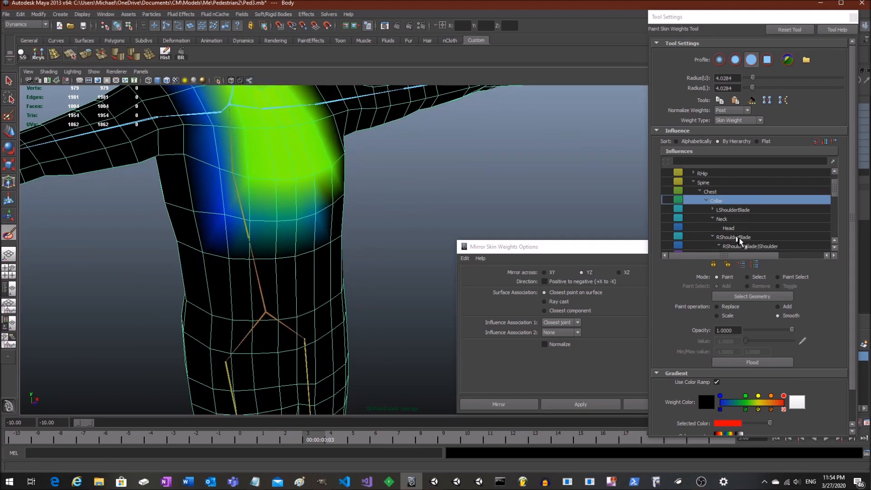
# Select the RShoulderBlade influence and smooth its weights across the chest at frame 3, checking the pose at frame 5
pyautogui.click(733, 237)
pyautogui.moveTo(176, 203)
pyautogui.mouseDown()
pyautogui.moveTo(196, 204)
pyautogui.moveTo(165, 195)
pyautogui.moveTo(193, 199)
pyautogui.mouseUp()
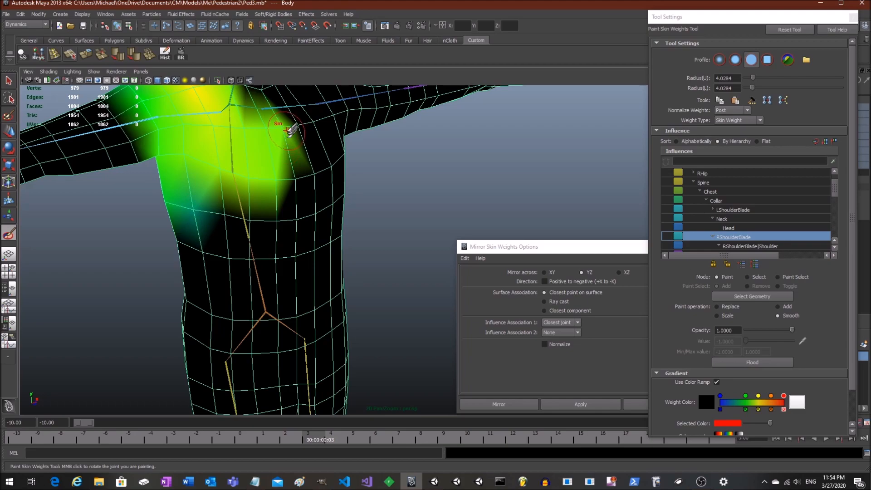
pyautogui.moveTo(284, 129)
pyautogui.mouseDown()
pyautogui.moveTo(258, 117)
pyautogui.moveTo(270, 145)
pyautogui.moveTo(270, 133)
pyautogui.moveTo(204, 214)
pyautogui.moveTo(183, 210)
pyautogui.moveTo(228, 198)
pyautogui.mouseUp()
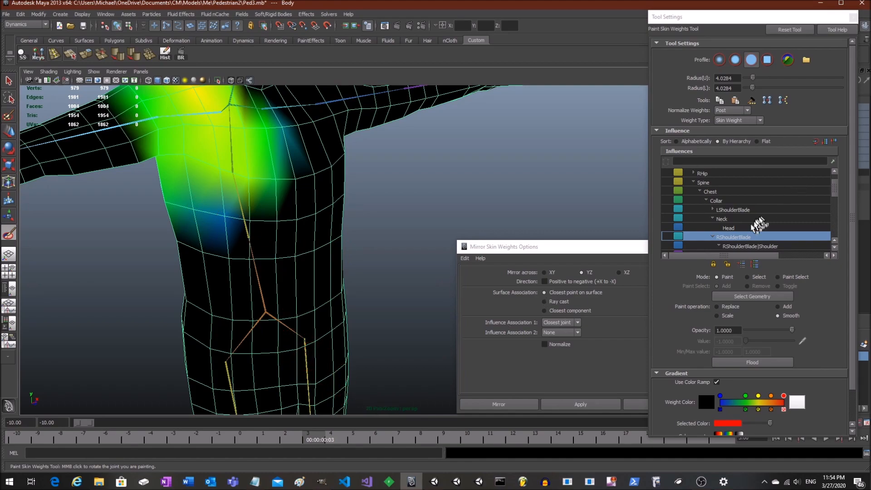
pyautogui.moveTo(307, 439); pyautogui.dragTo(369, 404)
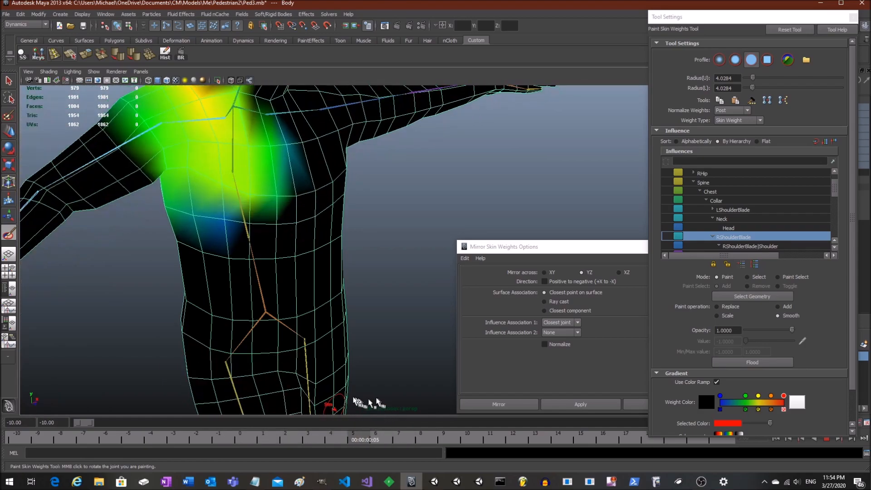
pyautogui.keyDown('alt'); pyautogui.moveTo(383, 254); pyautogui.dragTo(370, 226); pyautogui.keyUp('alt')
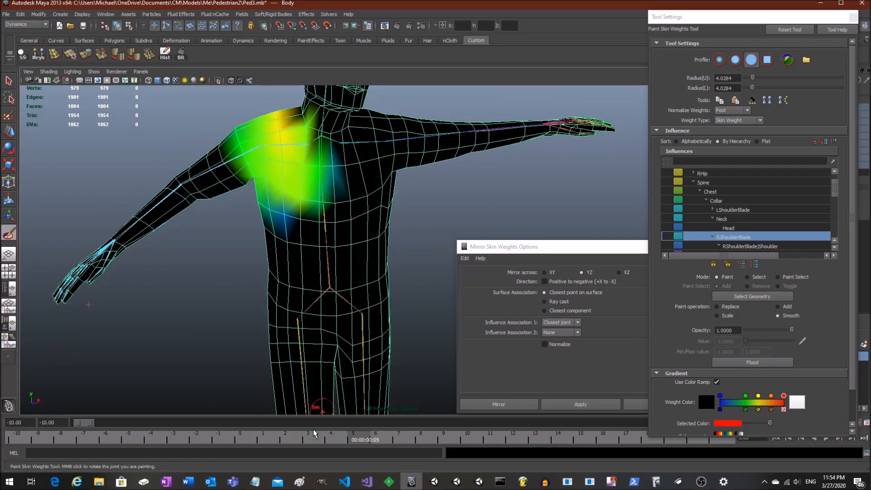
# Return to the T-pose at frame -3 and mirror the skin weights across the YZ plane
pyautogui.moveTo(354, 438); pyautogui.dragTo(229, 435)
pyautogui.keyDown('alt'); pyautogui.moveTo(332, 286); pyautogui.dragTo(334, 284); pyautogui.keyUp('alt')
pyautogui.moveTo(253, 436); pyautogui.dragTo(169, 428)
pyautogui.click(583, 403)
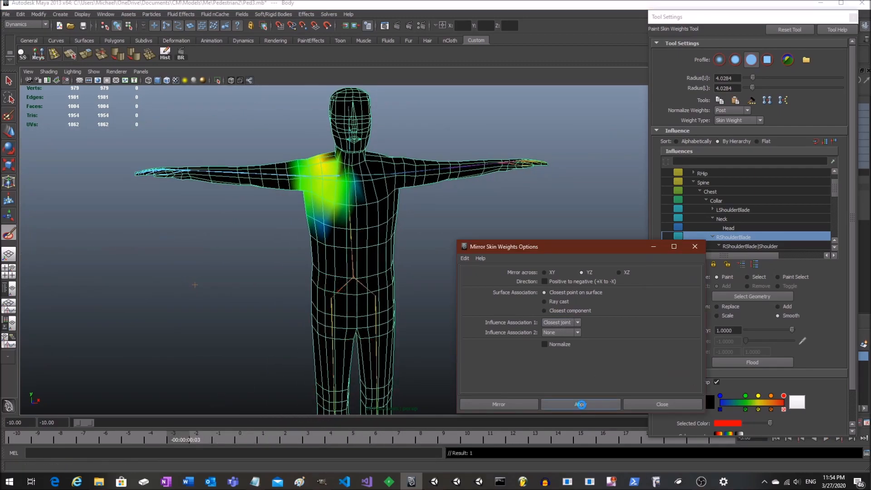
pyautogui.keyDown('alt'); pyautogui.moveTo(399, 200); pyautogui.dragTo(348, 184, button='middle'); pyautogui.keyUp('alt')
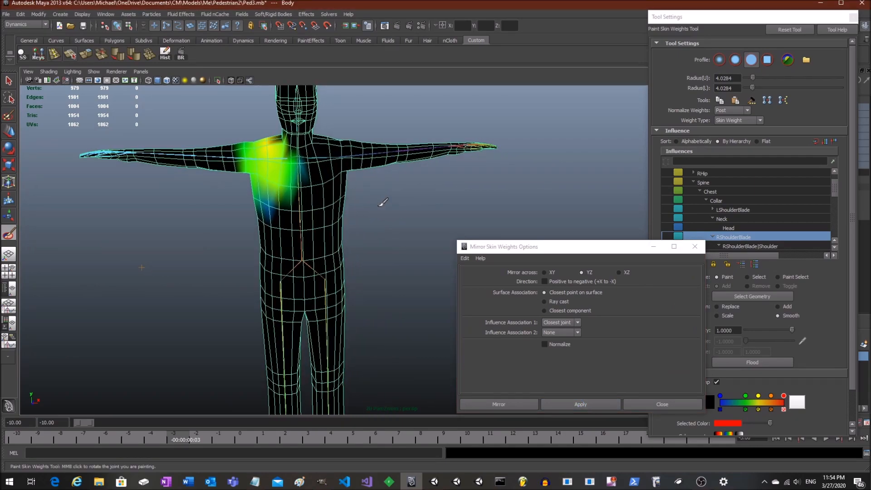
# Leave weight painting for the Select tool and deselect the body mesh to show the textured model
pyautogui.press('q')
pyautogui.click(9, 84)
pyautogui.keyDown('alt'); pyautogui.moveTo(256, 236); pyautogui.dragTo(265, 254); pyautogui.keyUp('alt')
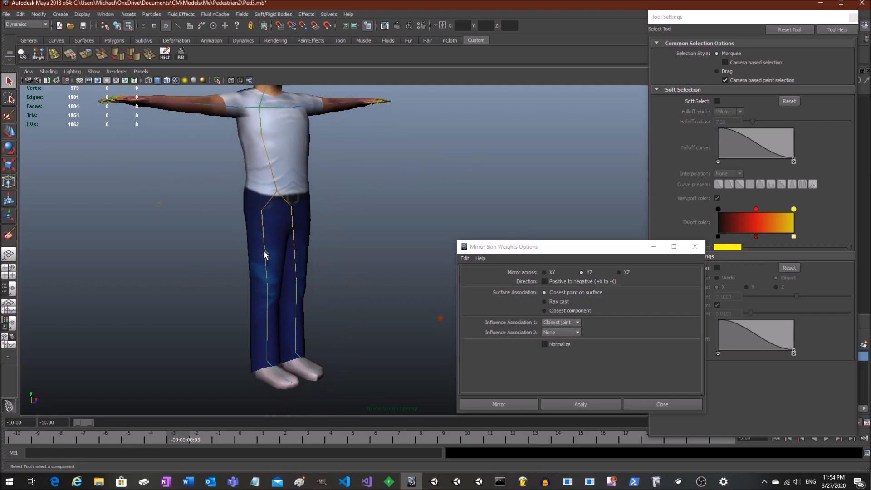
# Inspect the mirrored deformation from all sides in the pose at frame 9, returning to the T-pose at frame -1
pyautogui.moveTo(241, 437)
pyautogui.mouseDown()
pyautogui.moveTo(450, 431)
pyautogui.moveTo(287, 419)
pyautogui.moveTo(449, 426)
pyautogui.moveTo(274, 421)
pyautogui.moveTo(453, 427)
pyautogui.moveTo(344, 424)
pyautogui.moveTo(454, 436)
pyautogui.mouseUp()
pyautogui.keyDown('alt'); pyautogui.moveTo(388, 317); pyautogui.dragTo(390, 159); pyautogui.keyUp('alt')
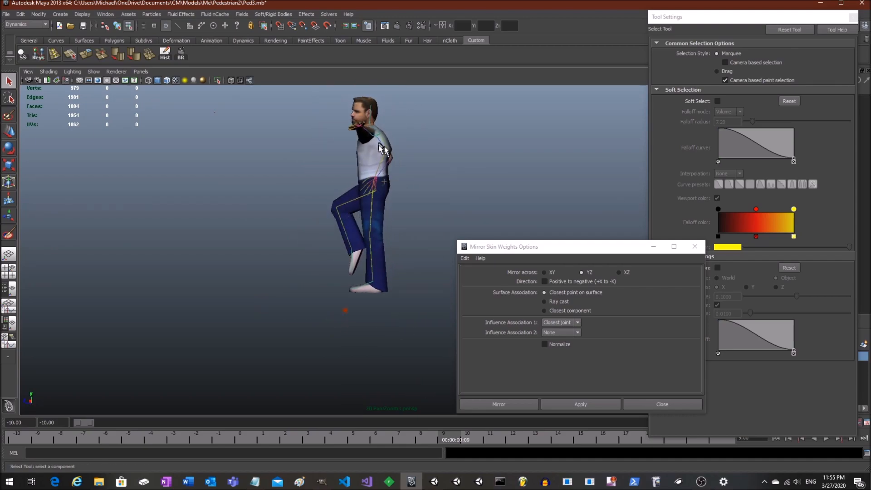
pyautogui.keyDown('alt'); pyautogui.moveTo(368, 221); pyautogui.dragTo(315, 221, button='middle'); pyautogui.keyUp('alt')
pyautogui.keyDown('alt'); pyautogui.moveTo(315, 221); pyautogui.dragTo(458, 235); pyautogui.keyUp('alt')
pyautogui.keyDown('alt'); pyautogui.moveTo(368, 206); pyautogui.dragTo(291, 206, button='middle'); pyautogui.keyUp('alt')
pyautogui.keyDown('alt'); pyautogui.moveTo(296, 205); pyautogui.dragTo(345, 232); pyautogui.keyUp('alt')
pyautogui.keyDown('alt'); pyautogui.moveTo(346, 232); pyautogui.dragTo(204, 268, button='right'); pyautogui.keyUp('alt')
pyautogui.keyDown('alt'); pyautogui.moveTo(204, 268); pyautogui.dragTo(240, 275); pyautogui.keyUp('alt')
pyautogui.moveTo(443, 437); pyautogui.dragTo(222, 396)
pyautogui.keyDown('alt'); pyautogui.moveTo(295, 246); pyautogui.dragTo(381, 243); pyautogui.keyUp('alt')
pyautogui.scroll(-3, 381, 243)
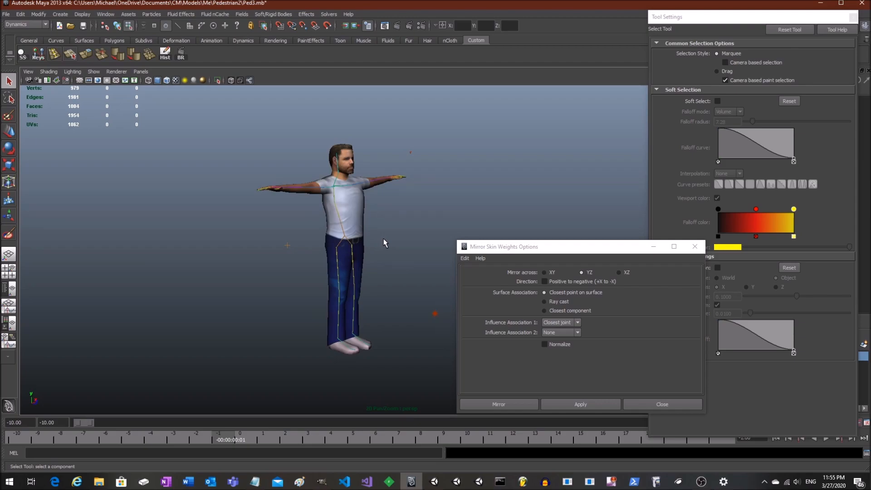
pyautogui.scroll(3, 363, 238)
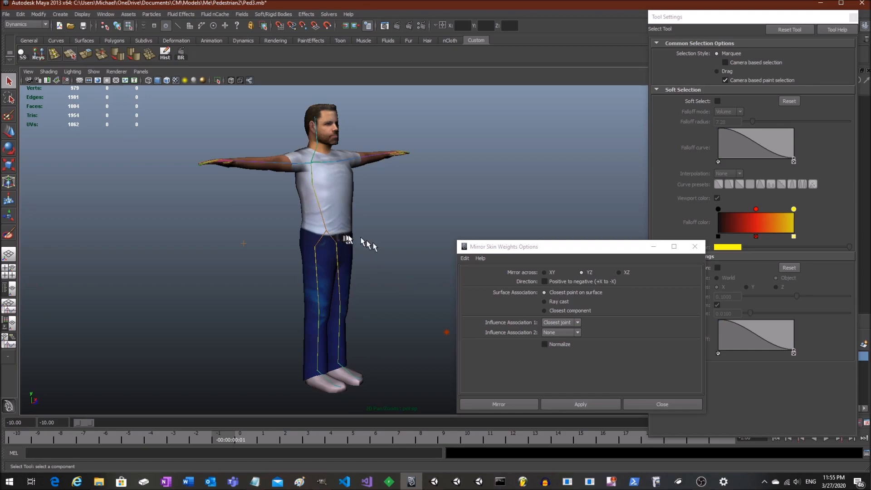
pyautogui.keyDown('alt'); pyautogui.moveTo(393, 266); pyautogui.dragTo(348, 264); pyautogui.keyUp('alt')
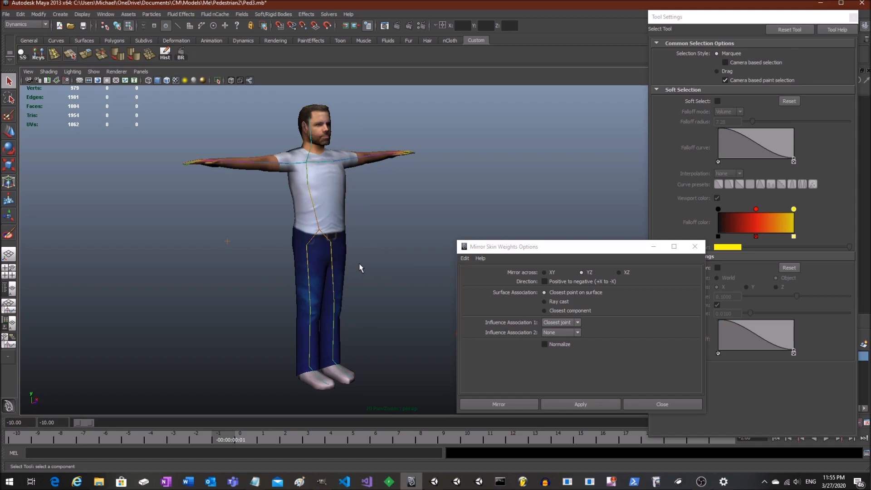
# Display the pedestrian model in Ped4Export.mb with smooth shading and textures, and inspect it from several angles
pyautogui.keyDown('alt'); pyautogui.moveTo(380, 257); pyautogui.dragTo(323, 259); pyautogui.keyUp('alt')
pyautogui.keyDown('alt'); pyautogui.moveTo(371, 282); pyautogui.dragTo(414, 281); pyautogui.keyUp('alt')
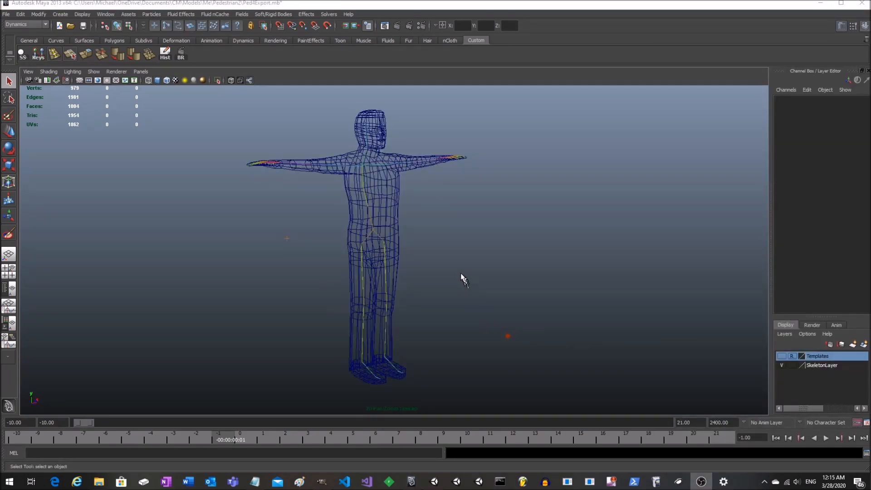
pyautogui.keyDown('alt'); pyautogui.moveTo(461, 277); pyautogui.dragTo(469, 259); pyautogui.keyUp('alt')
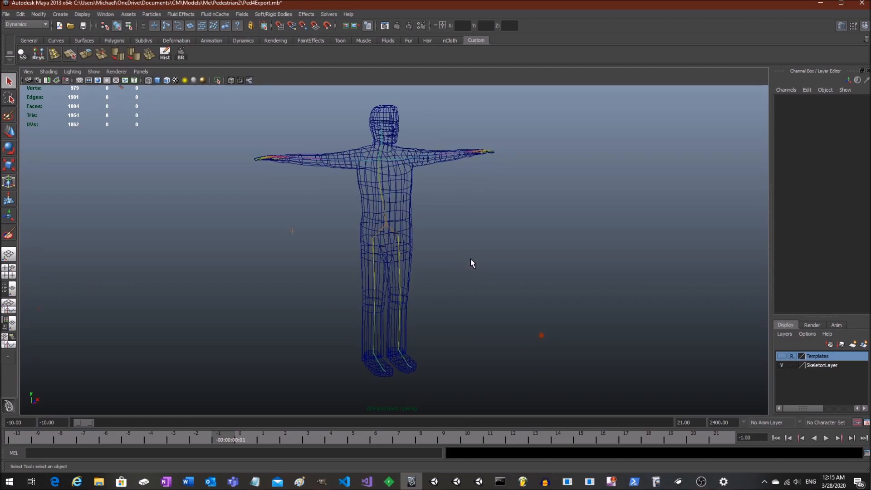
pyautogui.press('5')
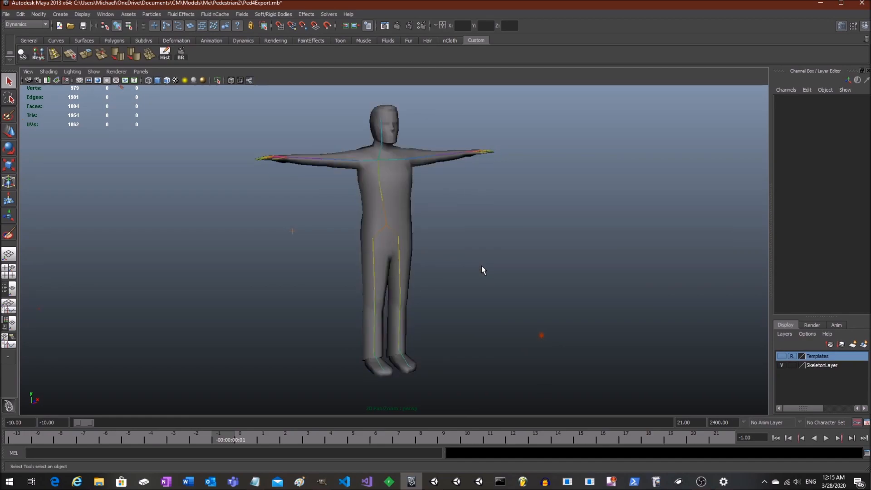
pyautogui.press('6')
pyautogui.keyDown('alt'); pyautogui.moveTo(468, 271); pyautogui.dragTo(472, 245); pyautogui.keyUp('alt')
pyautogui.scroll(3, 392, 241)
pyautogui.scroll(-3, 379, 231)
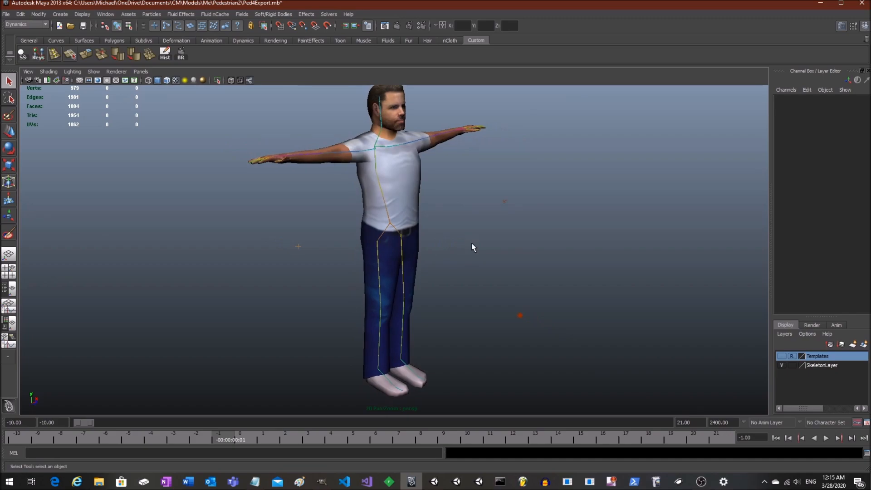
# Select the pedestrian and export the selection as the FBX file PedestrianModel in the Assets/EntityContent/Pedestrians folder, dismissing the export report
pyautogui.click(403, 194)
pyautogui.keyDown('alt'); pyautogui.moveTo(478, 223); pyautogui.dragTo(451, 224, button='middle'); pyautogui.keyUp('alt')
pyautogui.click(457, 228)
pyautogui.scroll(-3, 450, 230)
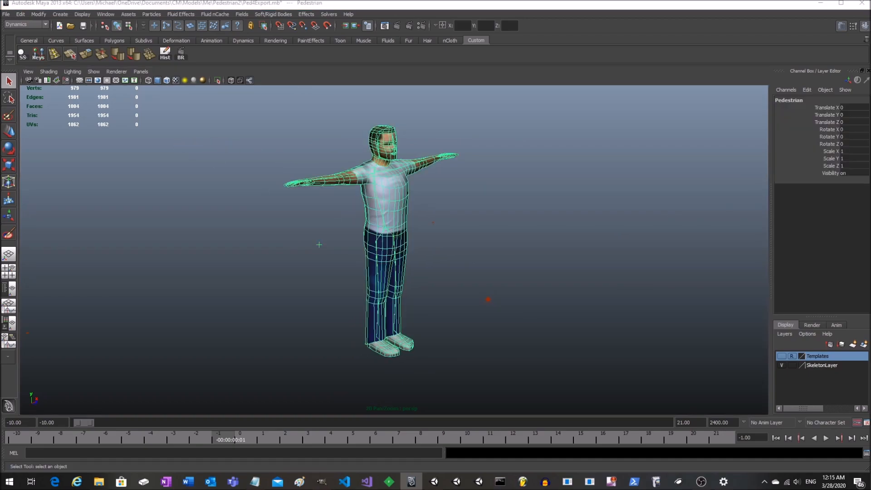
pyautogui.click(6, 14)
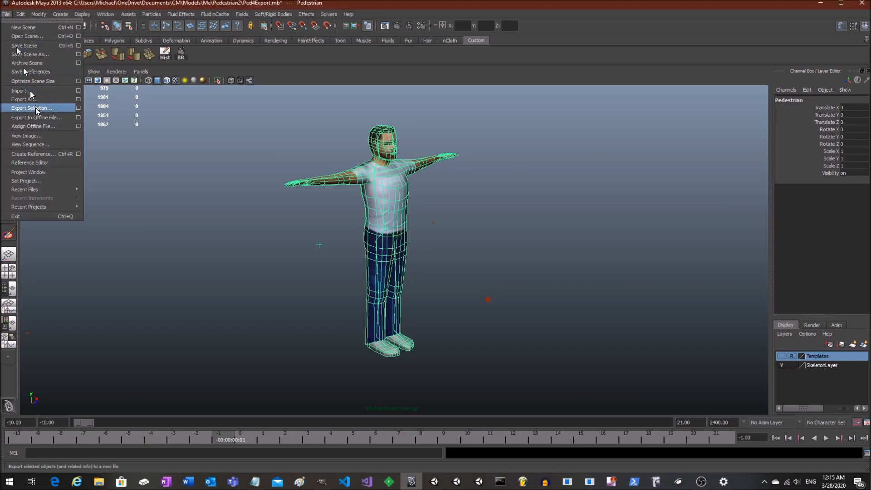
pyautogui.click(35, 108)
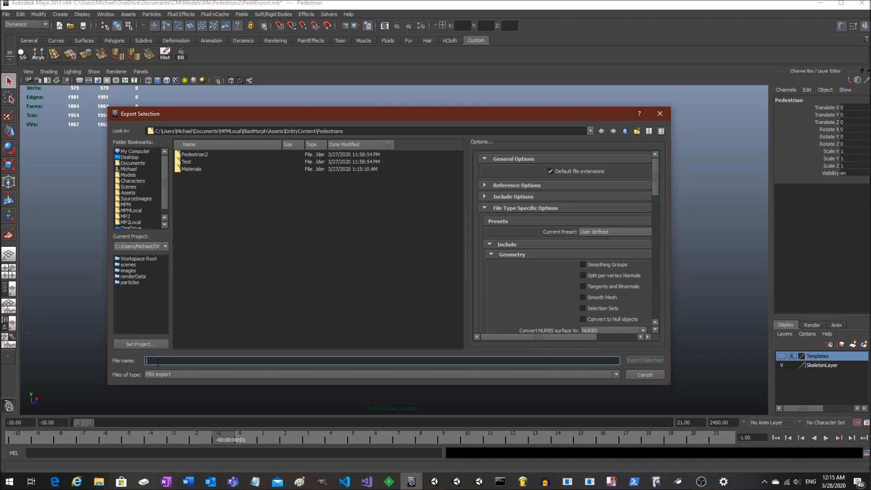
pyautogui.write('Pe')
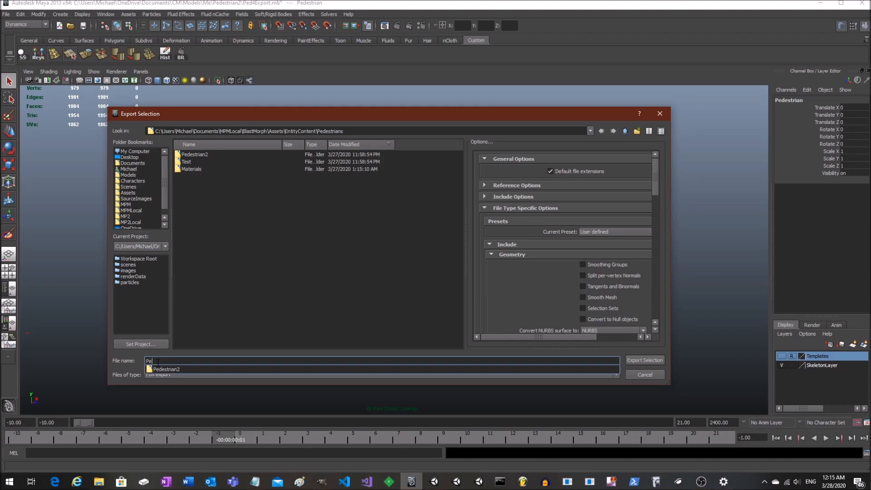
pyautogui.write('destrianModel')
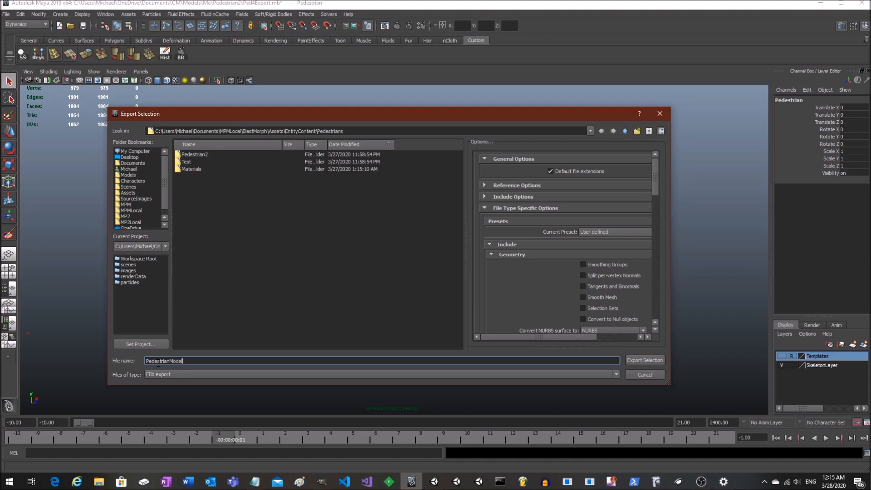
pyautogui.press('Return')
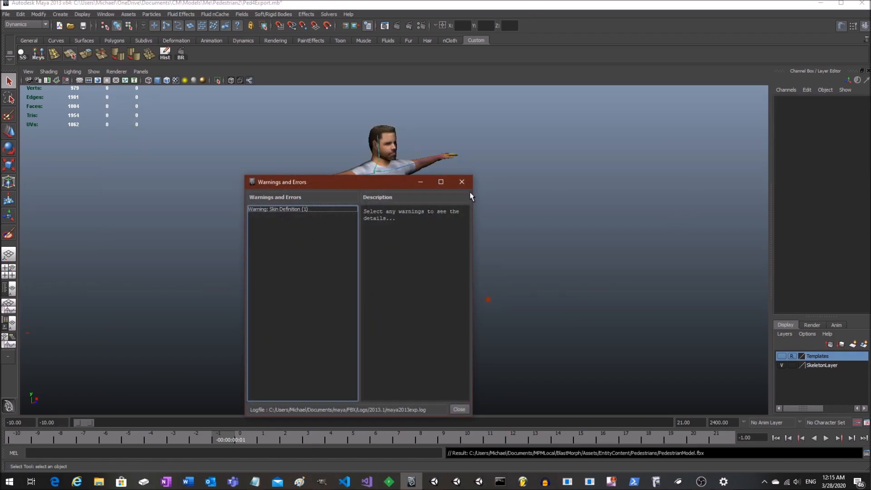
pyautogui.moveTo(405, 186); pyautogui.dragTo(423, 179)
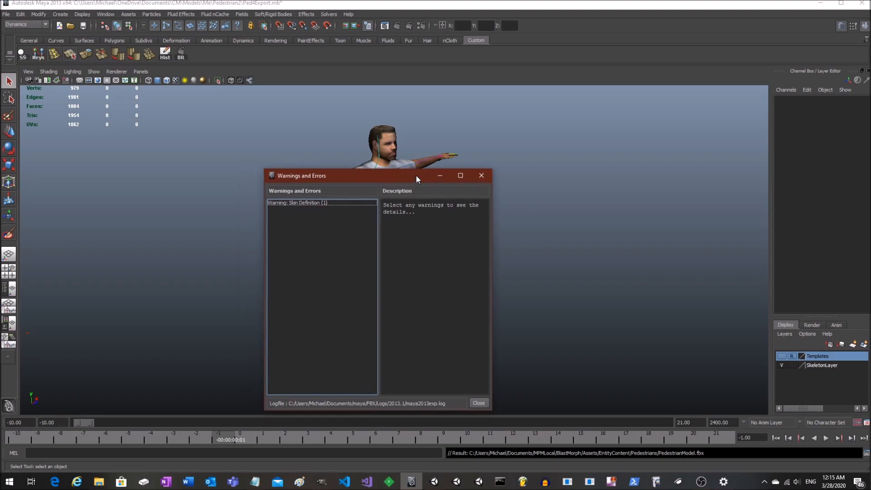
pyautogui.click(481, 175)
# Switch to Unity and place the exported PedestrianModel asset in the VirusRun scene near the green platform
pyautogui.moveTo(494, 228)
pyautogui.keyDown('alt'); pyautogui.mouseDown()
pyautogui.moveTo(466, 237)
pyautogui.moveTo(515, 226)
pyautogui.moveTo(508, 227)
pyautogui.mouseUp(); pyautogui.keyUp('alt')
pyautogui.hotkey('alt', 'Tab')
pyautogui.hotkey('alt', 'Tab')
pyautogui.hotkey('alt', 'Tab')
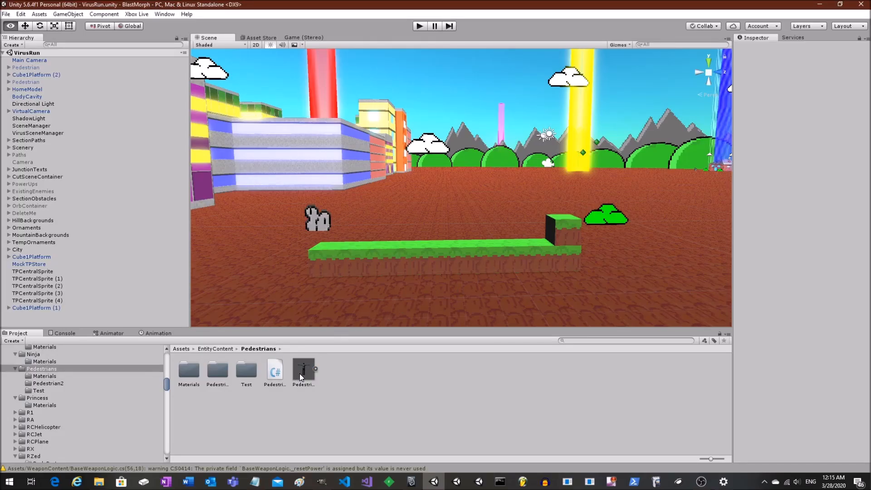
pyautogui.scroll(-5, 376, 261)
pyautogui.keyDown('alt'); pyautogui.moveTo(375, 261); pyautogui.dragTo(380, 285); pyautogui.keyUp('alt')
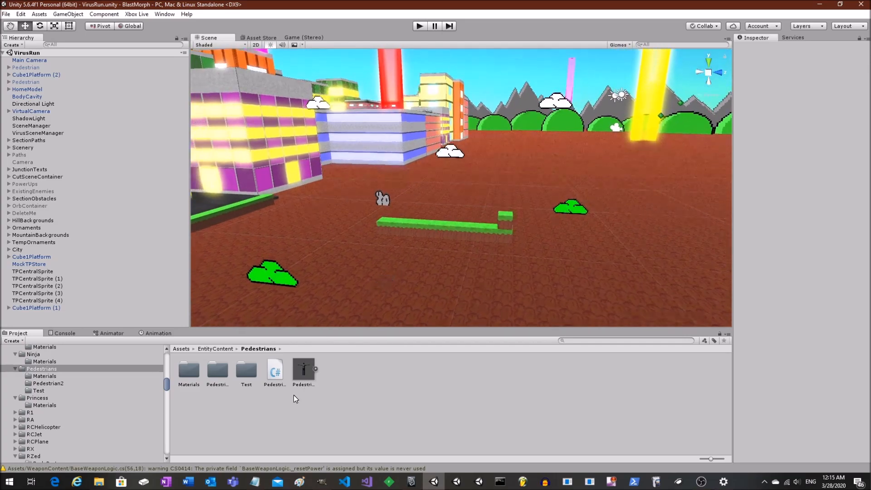
pyautogui.moveTo(306, 366); pyautogui.dragTo(440, 234)
pyautogui.scroll(-4, 442, 227)
pyautogui.keyDown('alt'); pyautogui.moveTo(467, 200); pyautogui.dragTo(440, 208); pyautogui.keyUp('alt')
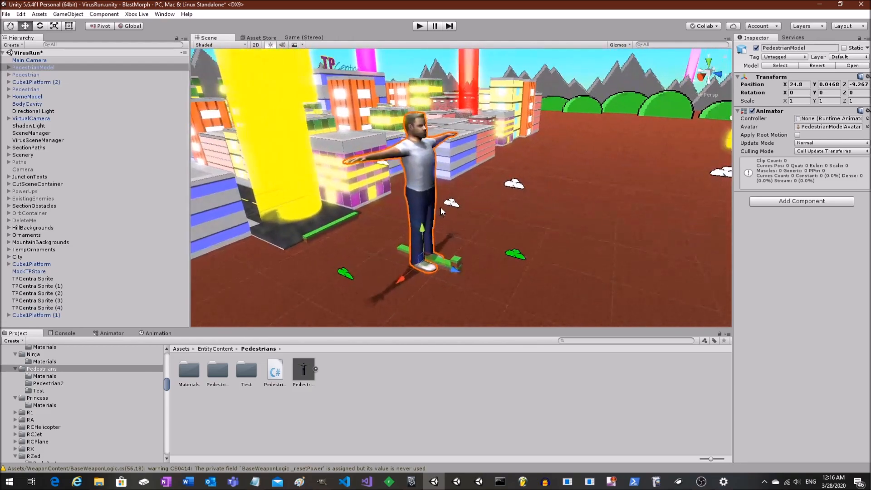
pyautogui.scroll(2, 441, 206)
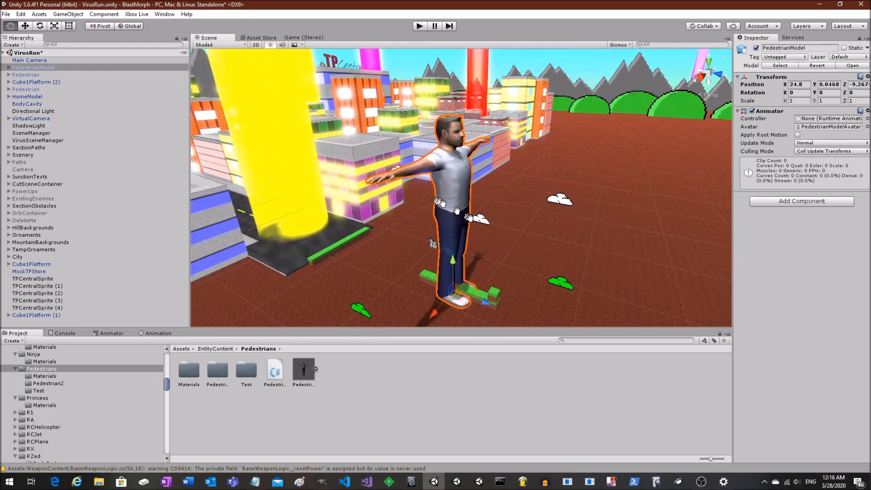
# Set the PedestrianModel asset's import scale factor to 0.07, apply it, and look closely at the resized model beside the platform
pyautogui.click(302, 374)
pyautogui.click(818, 89)
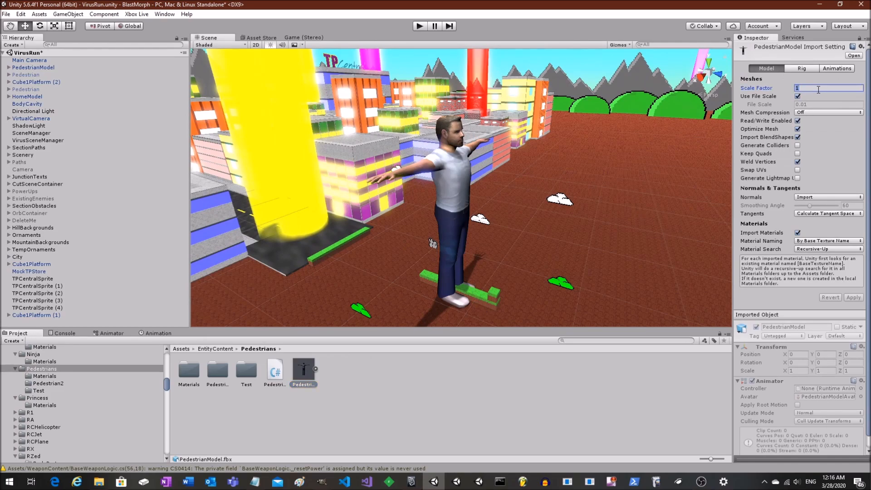
pyautogui.write('.07')
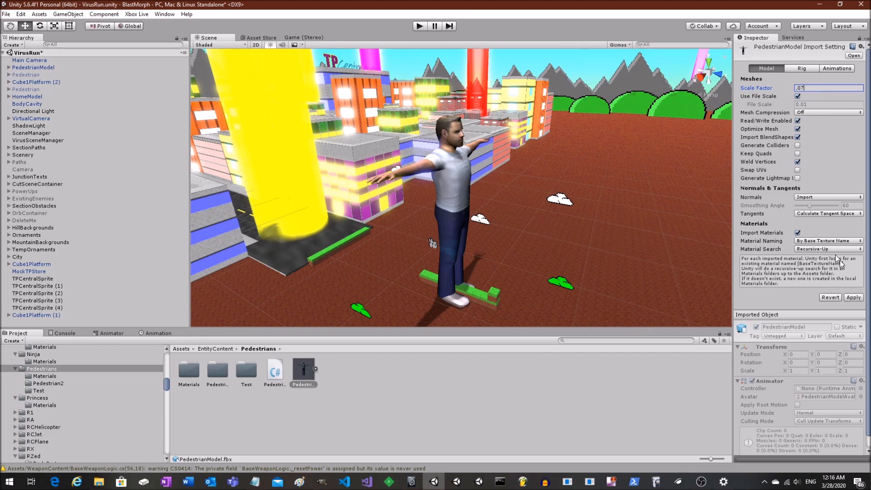
pyautogui.scroll(-1, 850, 301)
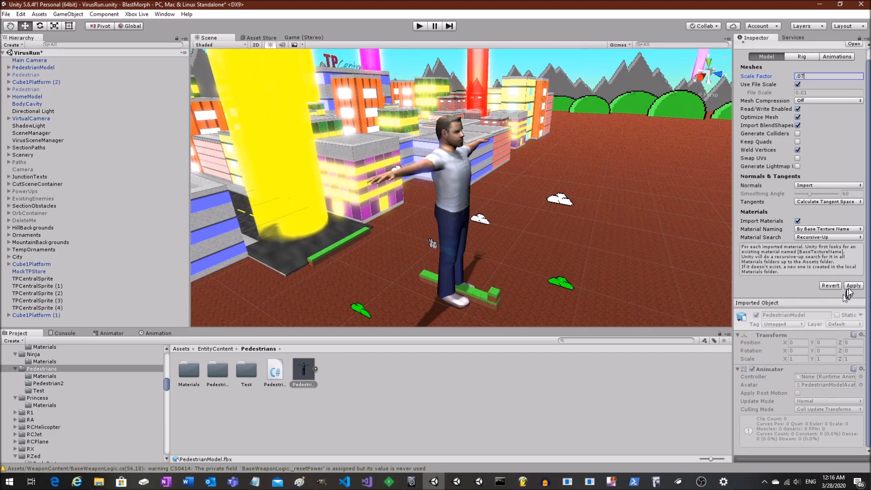
pyautogui.click(852, 285)
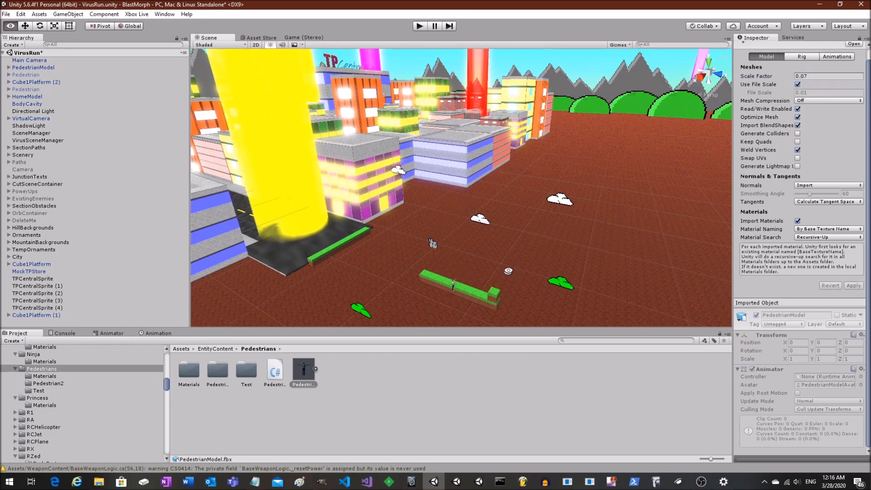
pyautogui.keyDown('alt'); pyautogui.moveTo(515, 261); pyautogui.dragTo(540, 241); pyautogui.keyUp('alt')
pyautogui.scroll(5, 511, 278)
pyautogui.moveTo(496, 293); pyautogui.dragTo(470, 193, button='middle')
pyautogui.moveTo(483, 267); pyautogui.dragTo(476, 204, button='middle')
pyautogui.scroll(10, 479, 208)
pyautogui.scroll(-8, 442, 216)
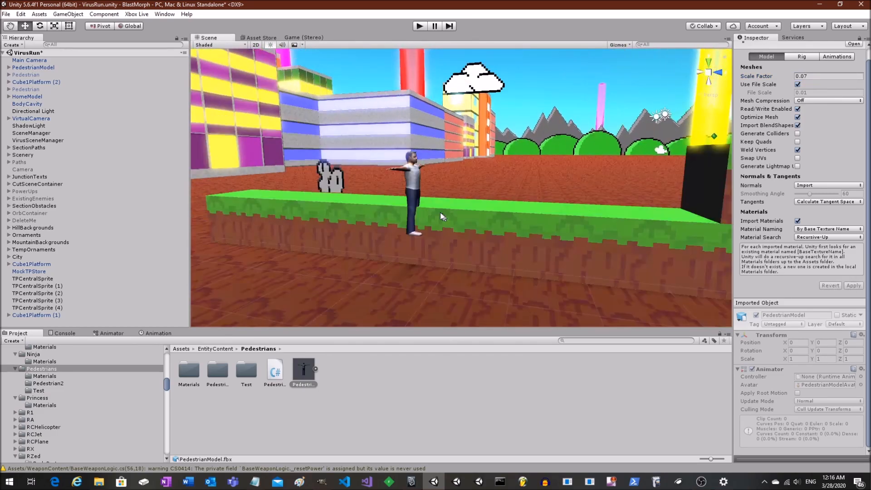
# Select the placed pedestrian and review the PedestrianModel asset's animation and model import settings
pyautogui.click(413, 180)
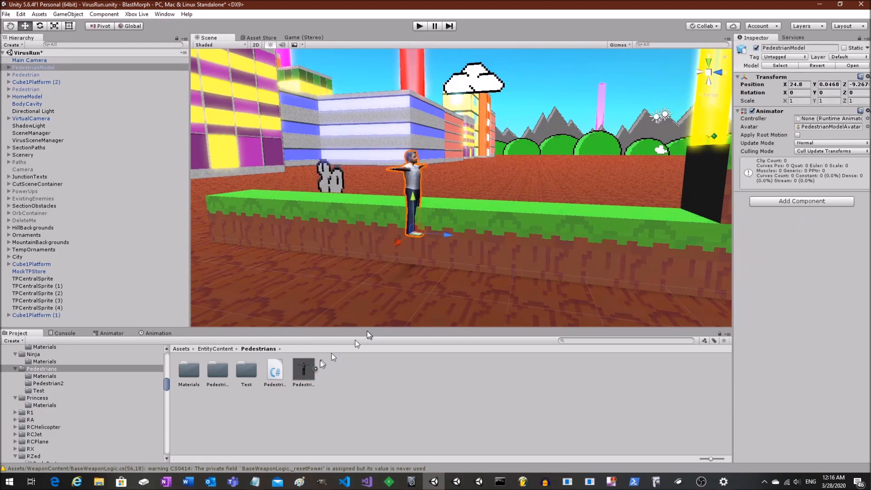
pyautogui.click(303, 371)
pyautogui.click(837, 69)
pyautogui.click(796, 78)
pyautogui.click(772, 69)
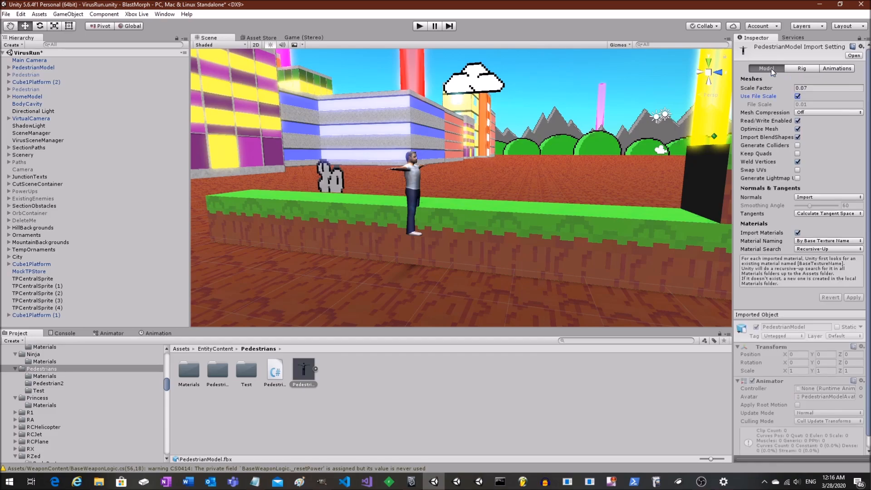
pyautogui.keyDown('alt'); pyautogui.moveTo(431, 214); pyautogui.dragTo(416, 216); pyautogui.keyUp('alt')
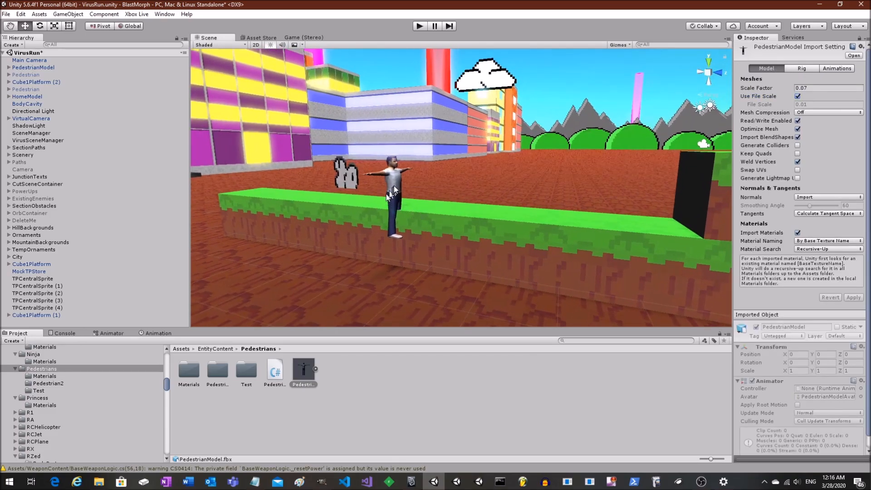
# Move the placed PedestrianModel up and onto the green platform, to about X 24.757 and Y 0.0975
pyautogui.click(367, 174)
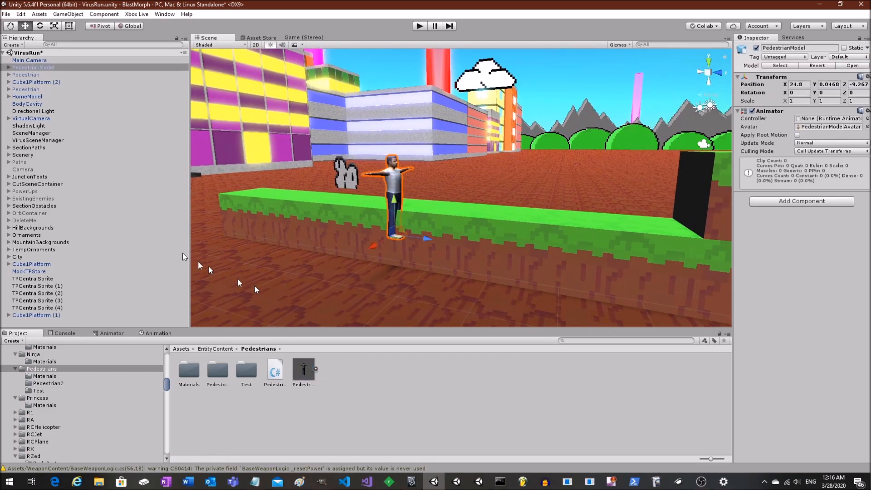
pyautogui.click(40, 67)
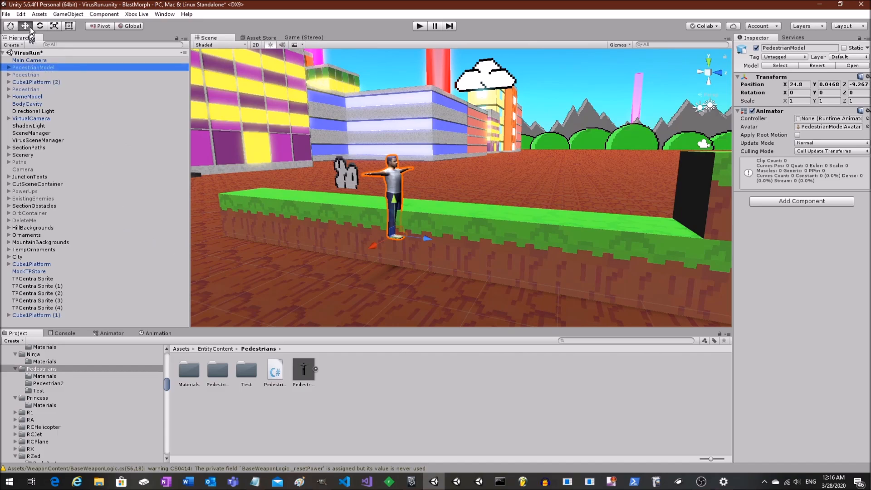
pyautogui.moveTo(390, 203); pyautogui.dragTo(388, 175)
pyautogui.moveTo(370, 216); pyautogui.dragTo(374, 212)
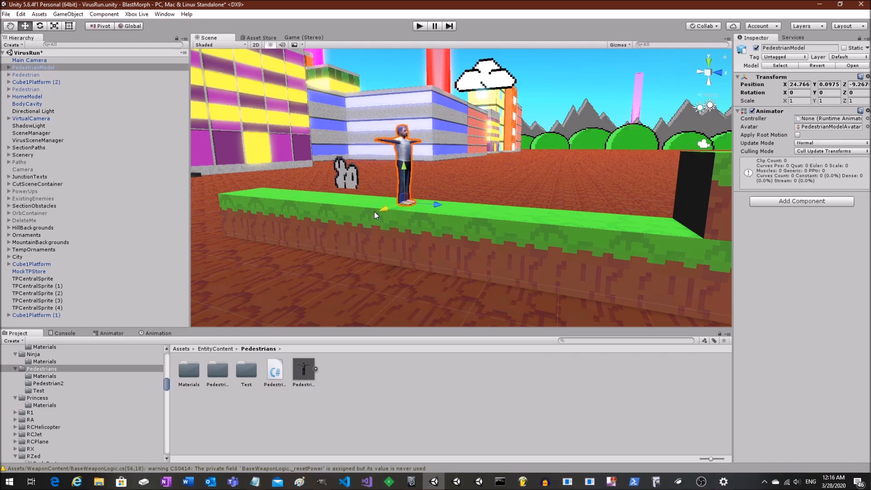
pyautogui.keyDown('alt'); pyautogui.moveTo(424, 172); pyautogui.dragTo(477, 130); pyautogui.keyUp('alt')
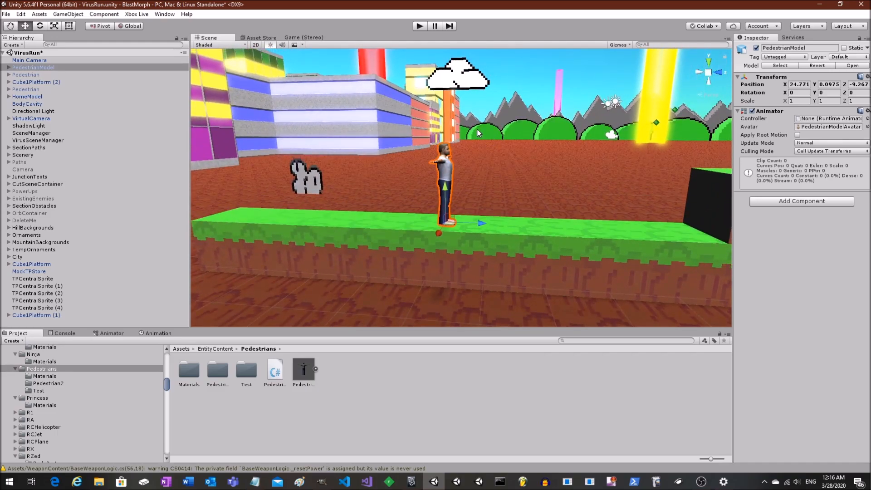
pyautogui.keyDown('alt'); pyautogui.moveTo(507, 208); pyautogui.dragTo(608, 214); pyautogui.keyUp('alt')
pyautogui.moveTo(294, 205); pyautogui.dragTo(299, 204)
# Rename the placed PedestrianModel object as Pedestrian
pyautogui.click(797, 47)
pyautogui.press('Left')
pyautogui.hotkey('shift', 'End')
pyautogui.press('BackSpace')
pyautogui.press('Return')
# Run the game to check the pedestrian standing on the platform, and stop it again
pyautogui.keyDown('alt'); pyautogui.moveTo(418, 108); pyautogui.dragTo(561, 117); pyautogui.keyUp('alt')
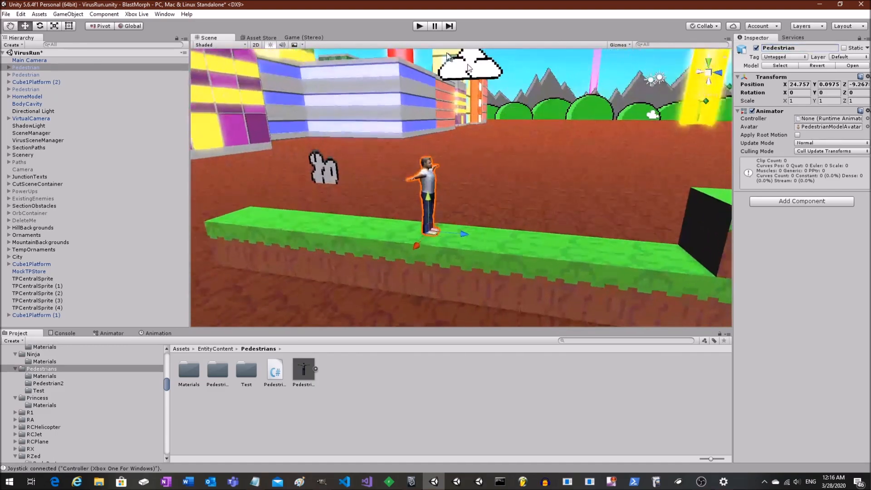
pyautogui.click(420, 27)
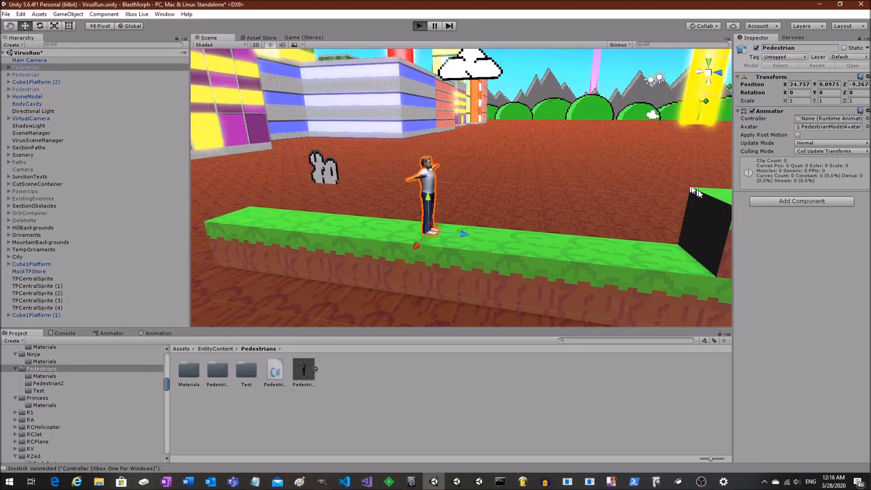
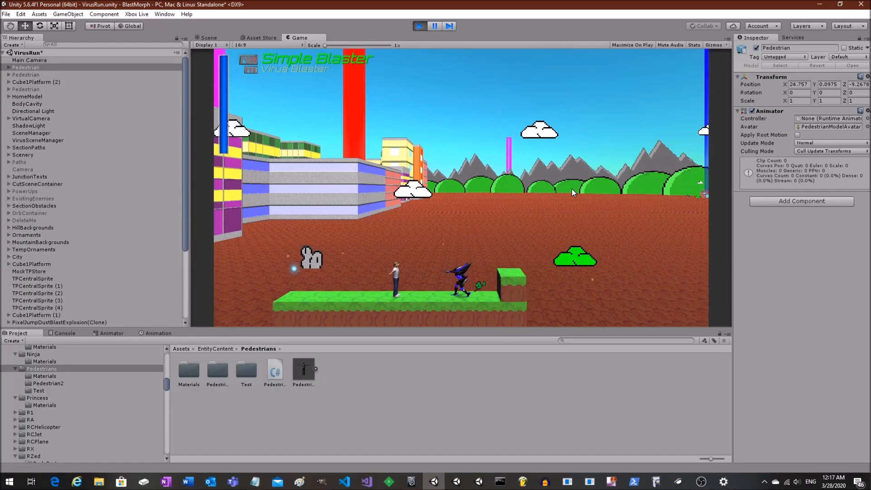
pyautogui.click(421, 25)
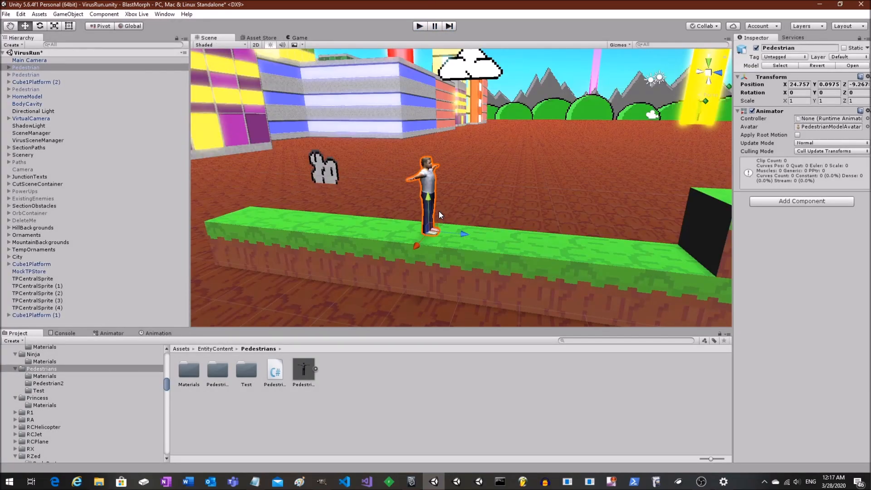
# Raise the pedestrian above the platform to about Y 0.1432 and run the game to test it
pyautogui.scroll(5, 438, 211)
pyautogui.keyDown('alt'); pyautogui.moveTo(455, 213); pyautogui.dragTo(387, 195); pyautogui.keyUp('alt')
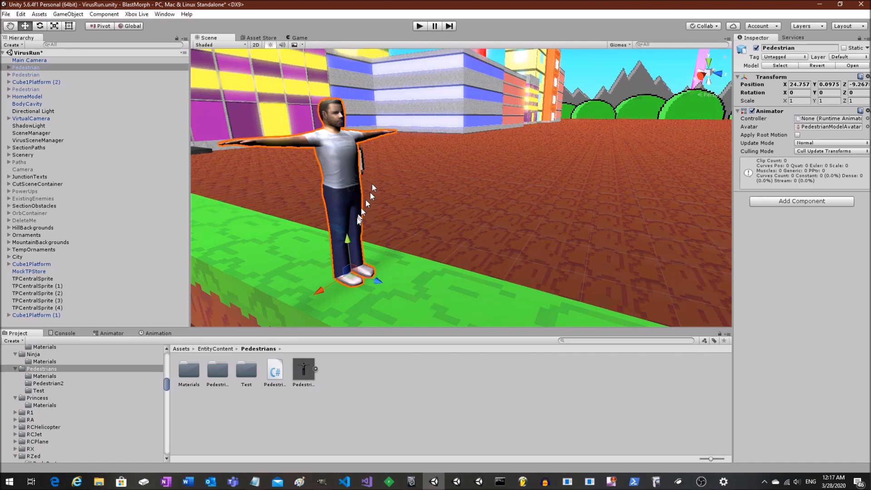
pyautogui.moveTo(347, 241); pyautogui.dragTo(345, 211)
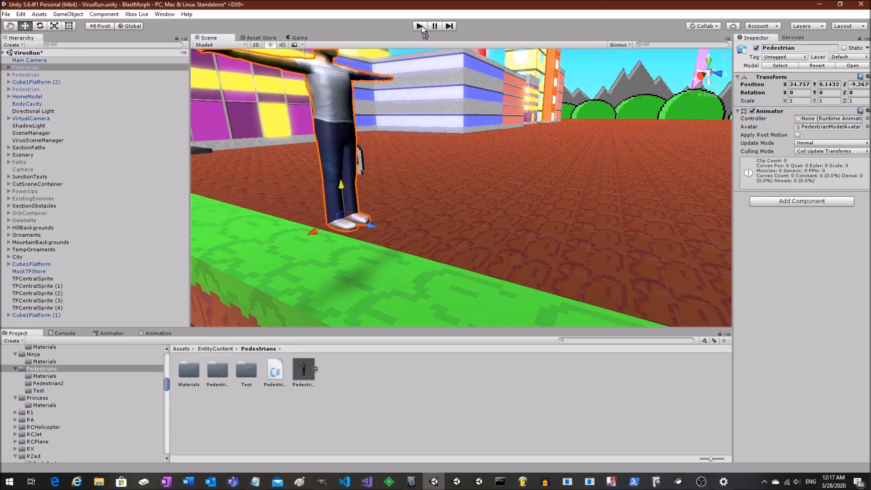
pyautogui.scroll(-3, 378, 169)
pyautogui.keyDown('alt'); pyautogui.moveTo(413, 183); pyautogui.dragTo(450, 186); pyautogui.keyUp('alt')
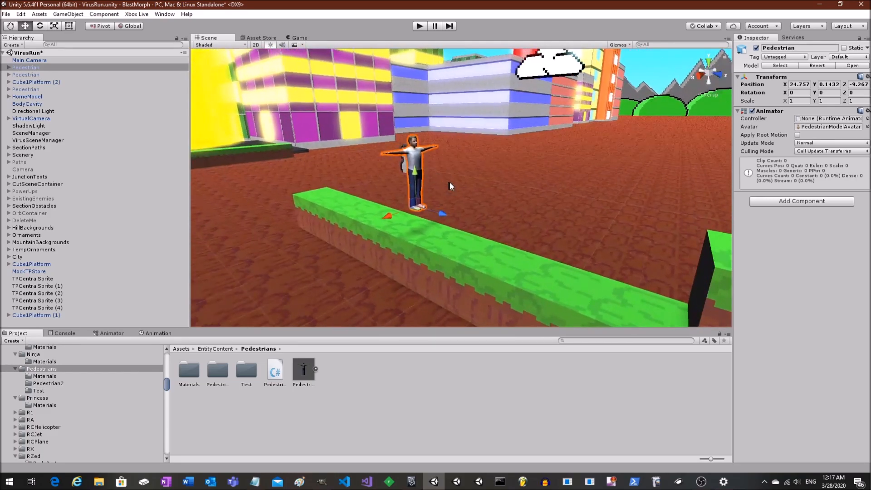
pyautogui.click(420, 25)
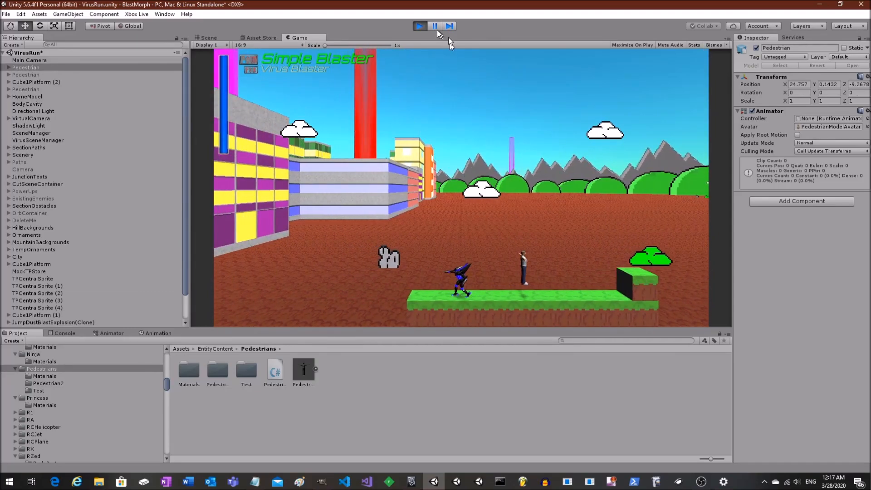
# Stop the game and assign the Pedestrian object alone, without its children, to EnemyLayer
pyautogui.click(422, 26)
pyautogui.keyDown('alt'); pyautogui.moveTo(485, 193); pyautogui.dragTo(482, 193); pyautogui.keyUp('alt')
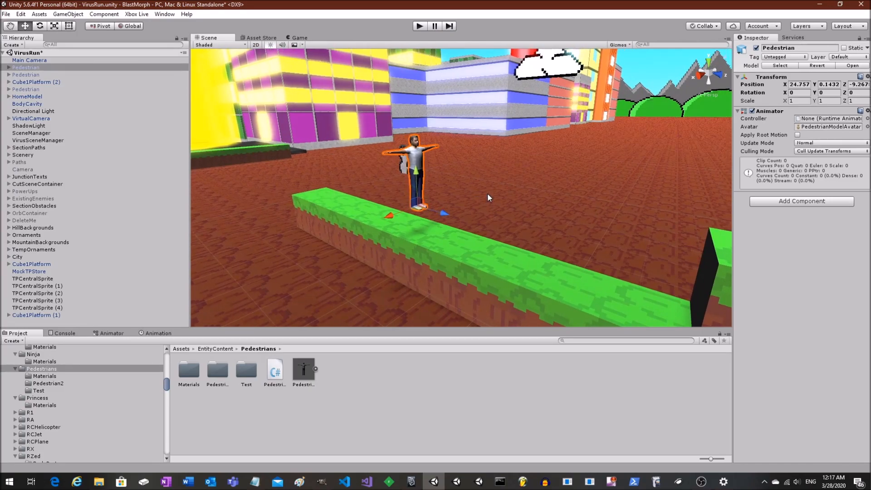
pyautogui.scroll(5, 487, 192)
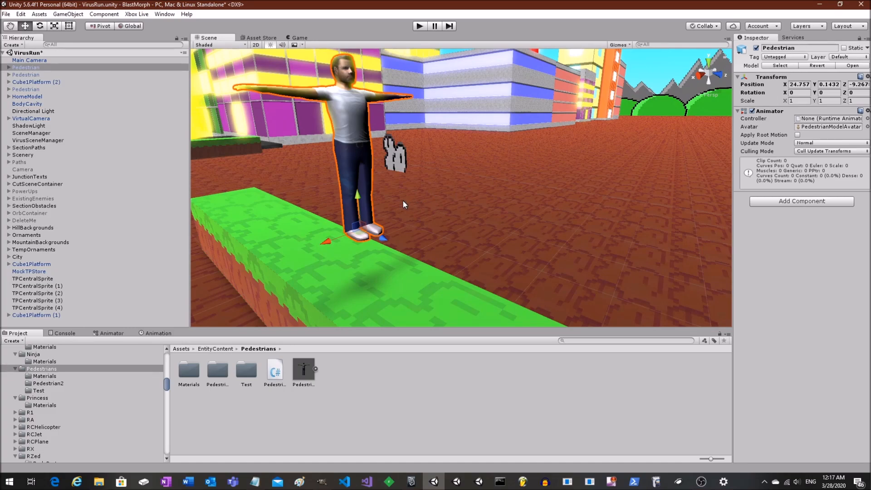
pyautogui.scroll(-5, 410, 188)
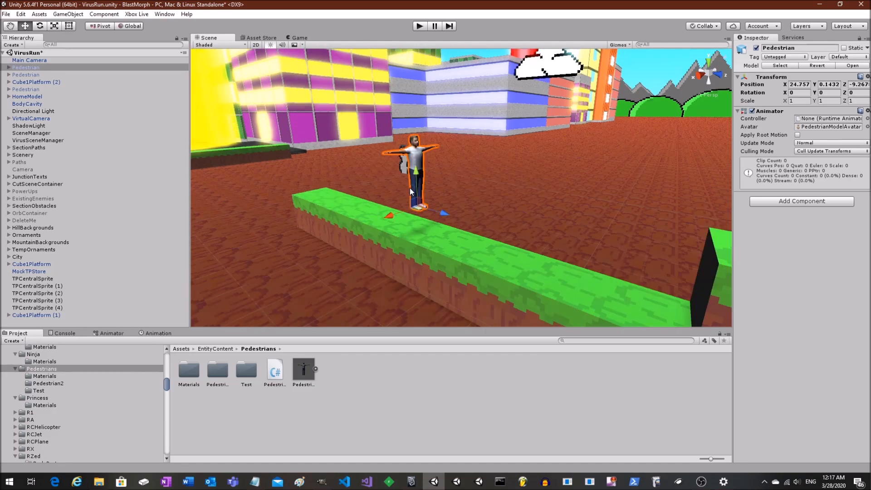
pyautogui.keyDown('alt'); pyautogui.moveTo(487, 232); pyautogui.dragTo(526, 228); pyautogui.keyUp('alt')
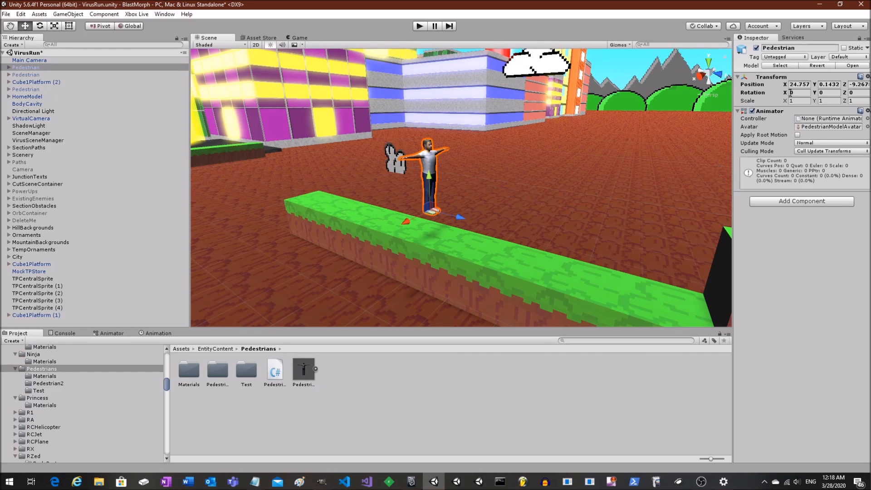
pyautogui.click(863, 58)
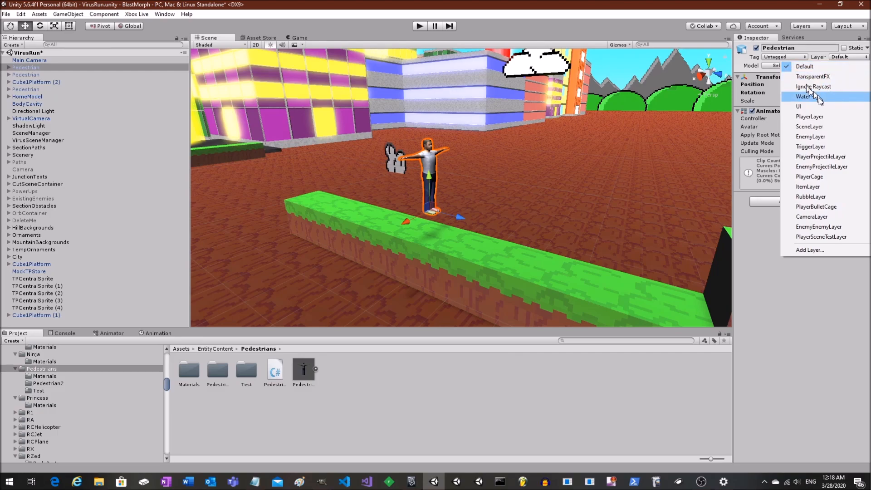
pyautogui.click(815, 138)
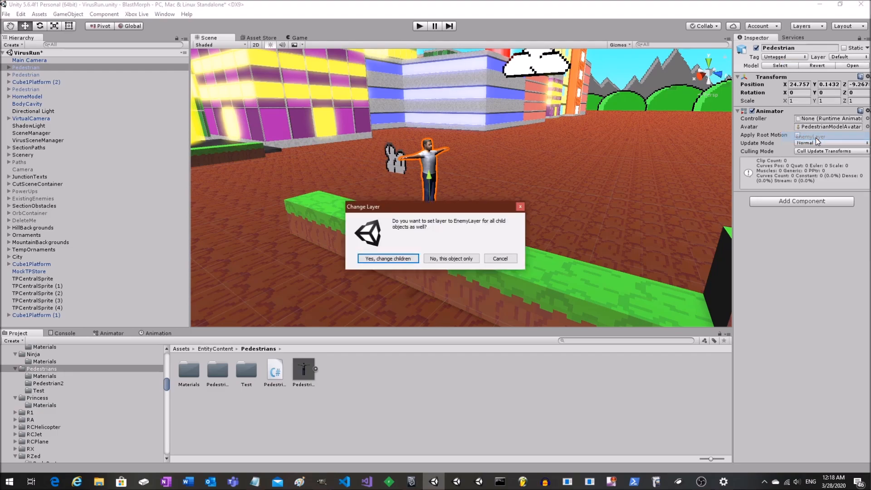
pyautogui.click(456, 259)
# Clear the avatar assigned to the Pedestrian's Animator component
pyautogui.scroll(5, 448, 176)
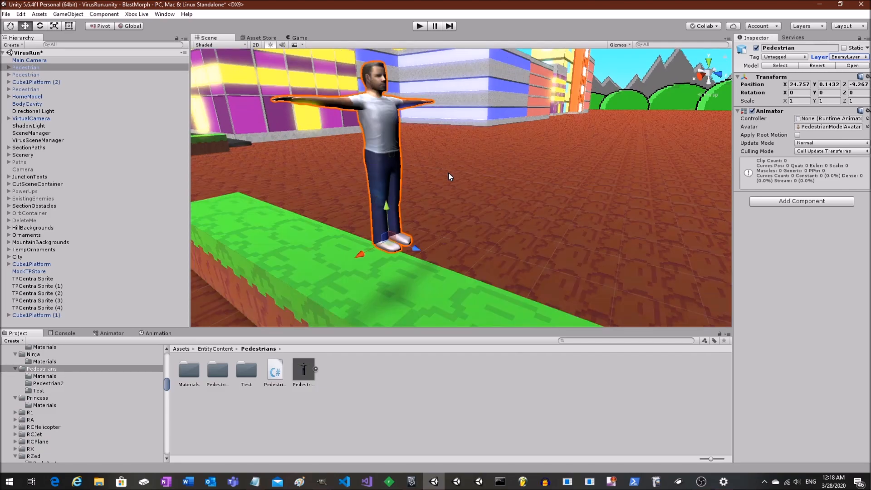
pyautogui.keyDown('alt'); pyautogui.moveTo(486, 143); pyautogui.dragTo(508, 140); pyautogui.keyUp('alt')
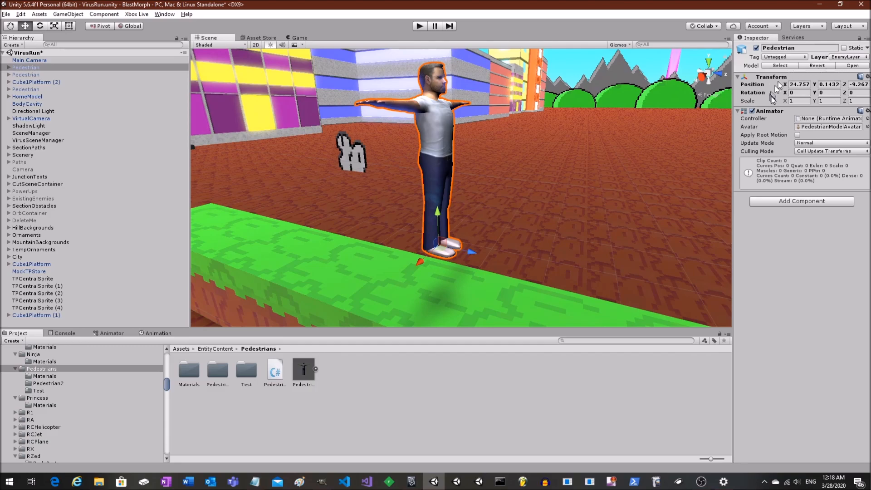
pyautogui.click(828, 127)
pyautogui.press('Delete')
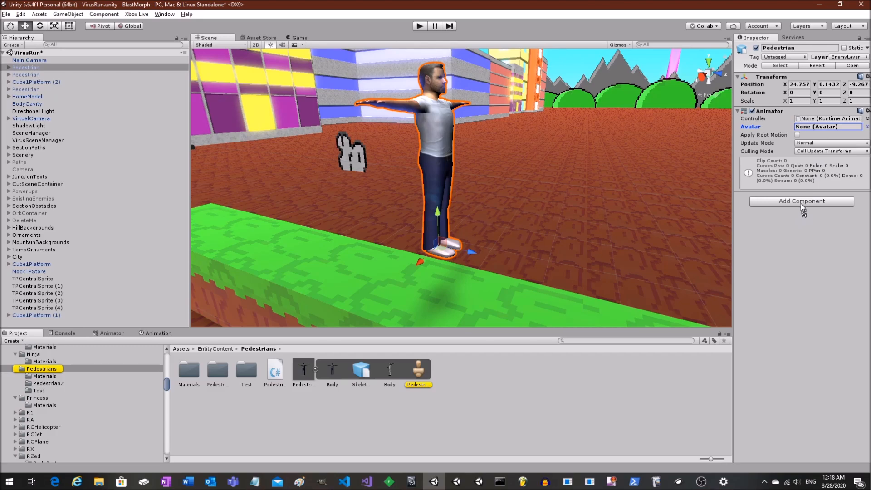
# Add a Rigidbody physics component to the Pedestrian object
pyautogui.click(801, 202)
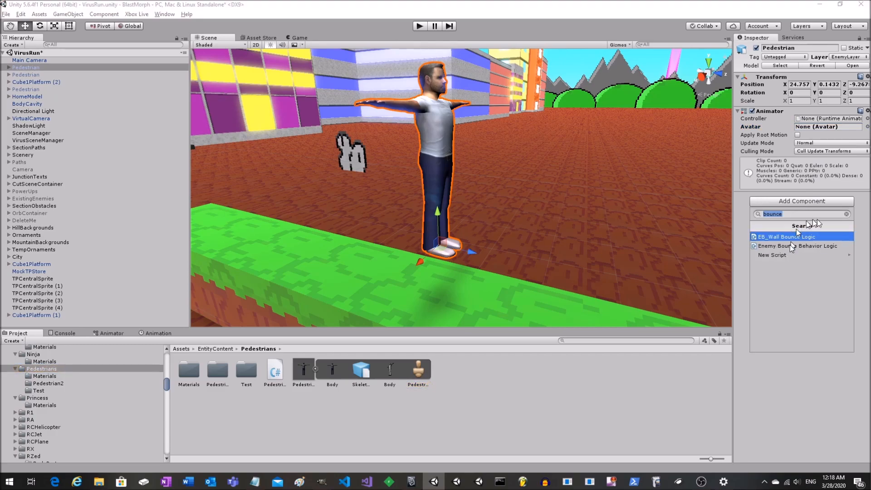
pyautogui.click(846, 213)
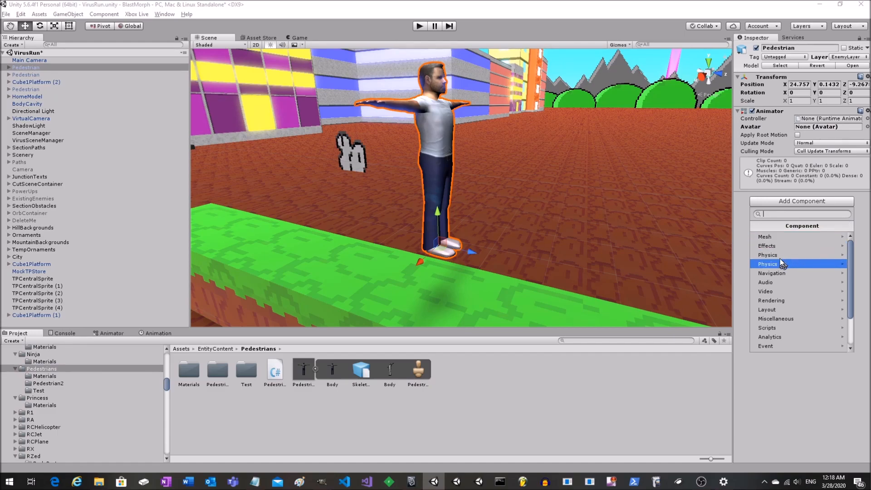
pyautogui.click(787, 258)
pyautogui.click(773, 237)
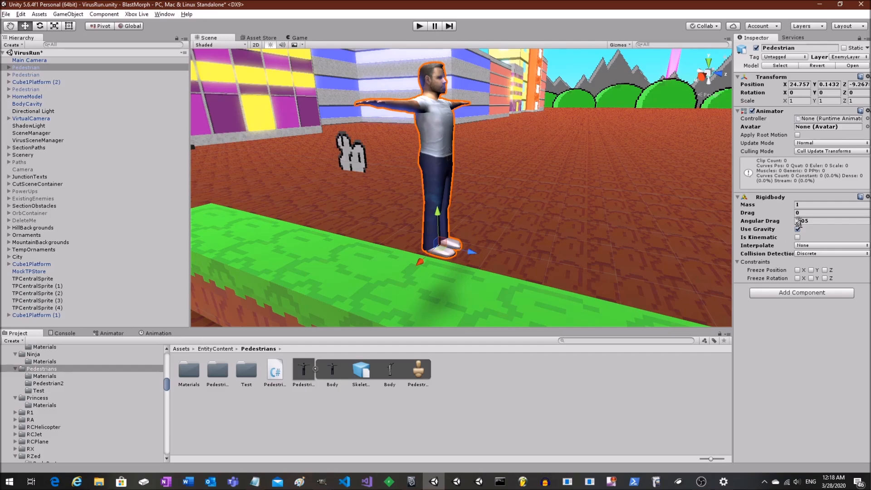
# Freeze the Rigidbody's rotation on X and Z, leaving its position unfrozen on all axes
pyautogui.scroll(-5, 631, 175)
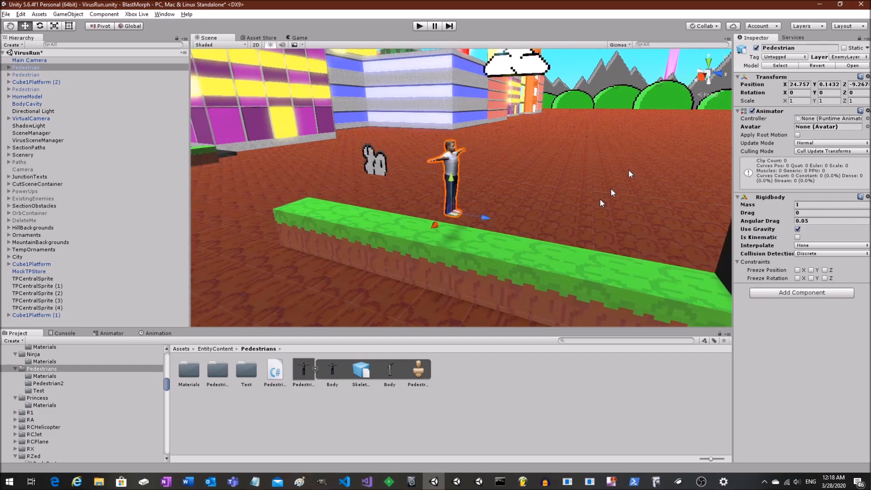
pyautogui.click(797, 270)
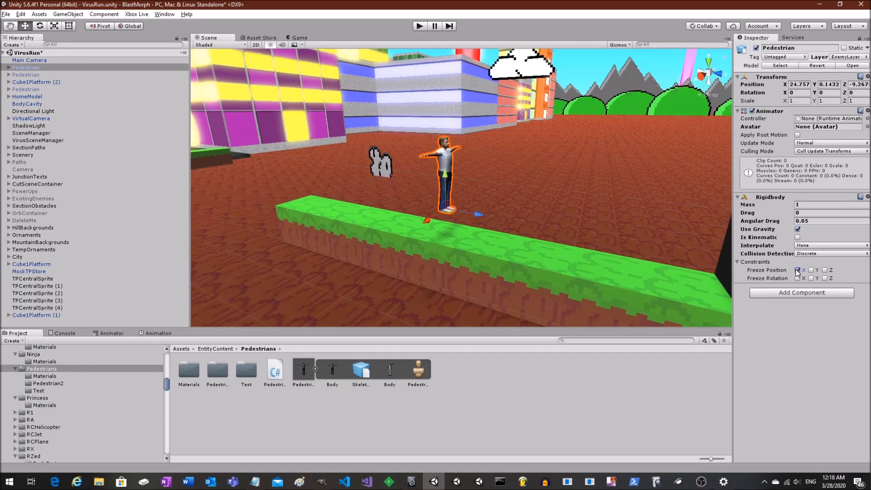
pyautogui.click(824, 271)
pyautogui.moveTo(578, 217)
pyautogui.keyDown('alt'); pyautogui.mouseDown()
pyautogui.moveTo(562, 213)
pyautogui.moveTo(579, 217)
pyautogui.mouseUp(); pyautogui.keyUp('alt')
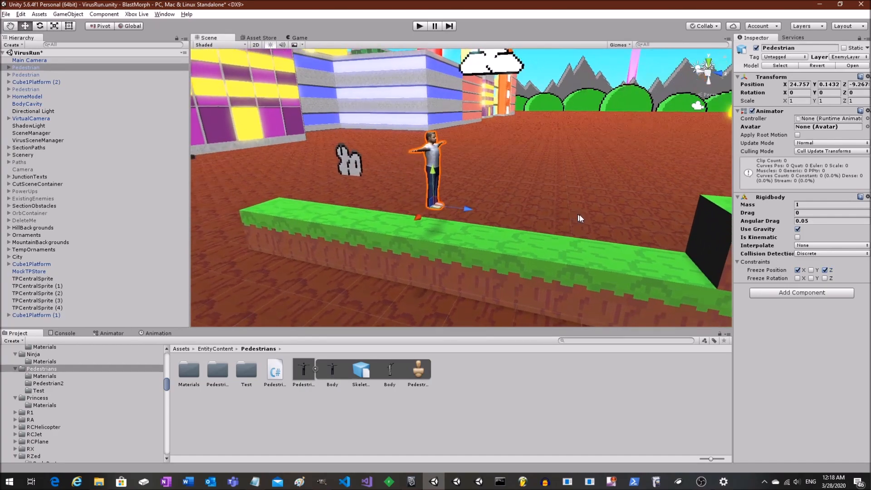
pyautogui.click(797, 278)
pyautogui.scroll(5, 473, 189)
pyautogui.keyDown('alt'); pyautogui.moveTo(473, 189); pyautogui.dragTo(550, 183); pyautogui.keyUp('alt')
pyautogui.scroll(-5, 487, 181)
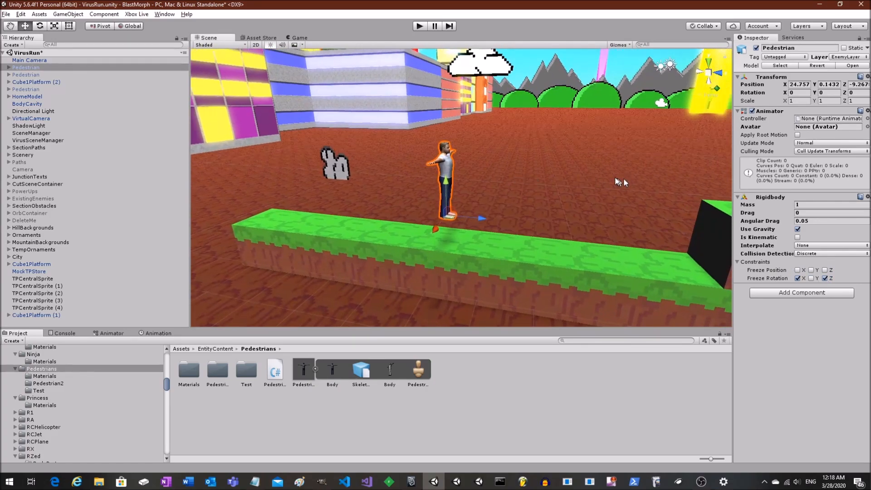
# Dock the Game view below the Inspector, run the game to watch the pedestrian in the Scene view, and stop it
pyautogui.click(298, 38)
pyautogui.moveTo(373, 161); pyautogui.dragTo(806, 407)
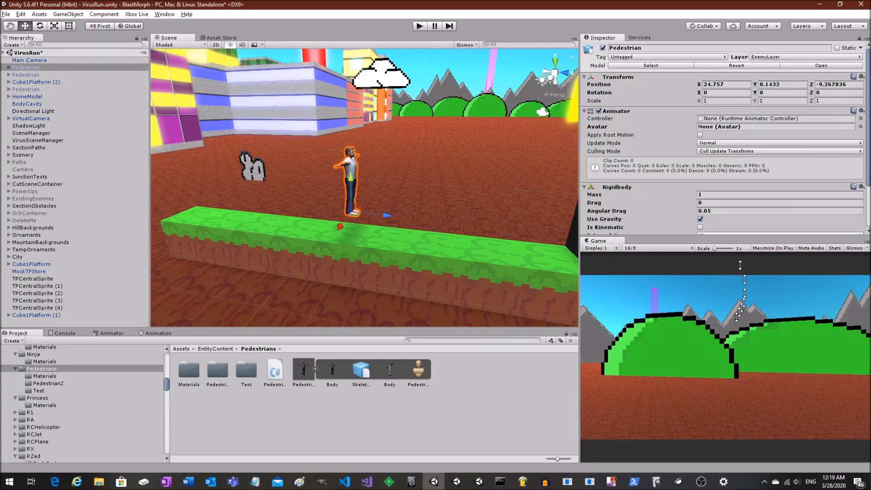
pyautogui.keyDown('alt'); pyautogui.moveTo(453, 239); pyautogui.dragTo(410, 198); pyautogui.keyUp('alt')
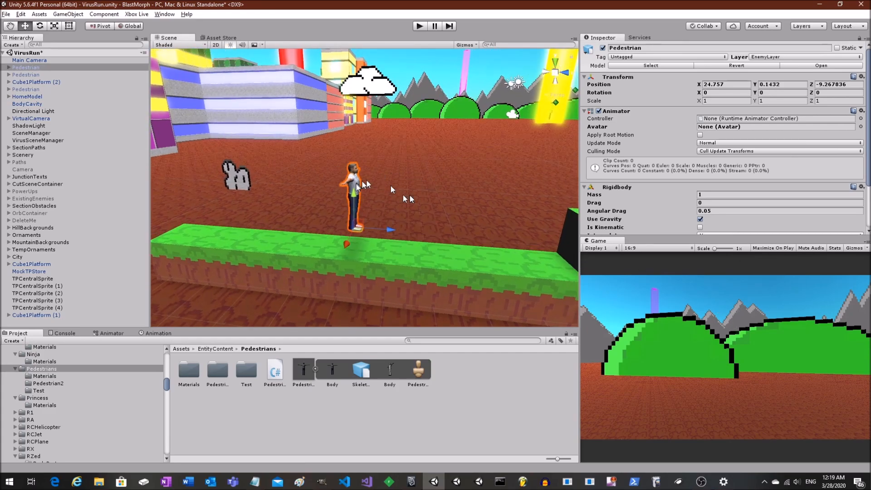
pyautogui.click(418, 28)
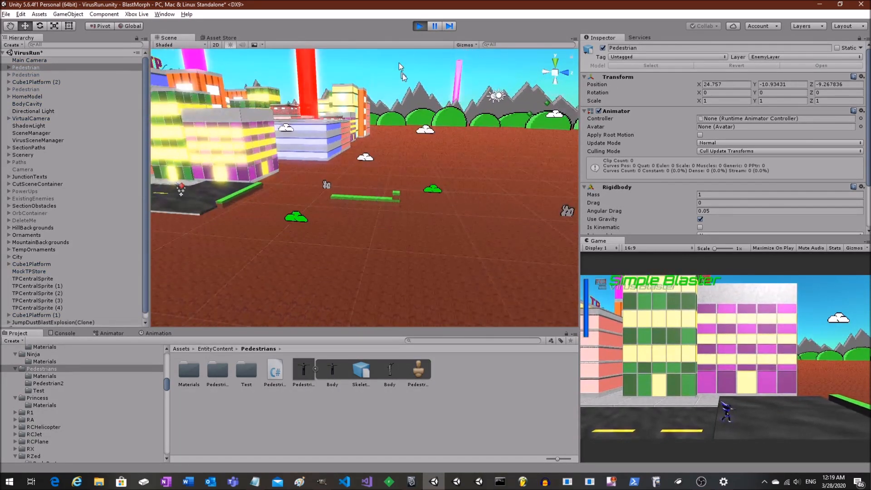
pyautogui.click(419, 26)
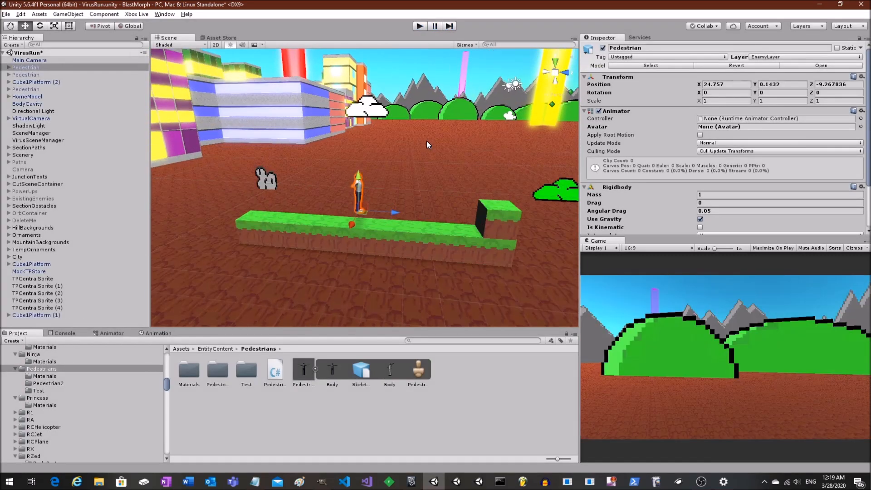
# Dock the Game view back alongside the Scene and Asset Store views, enlarge that area, and show the Scene view
pyautogui.moveTo(599, 241); pyautogui.dragTo(281, 34)
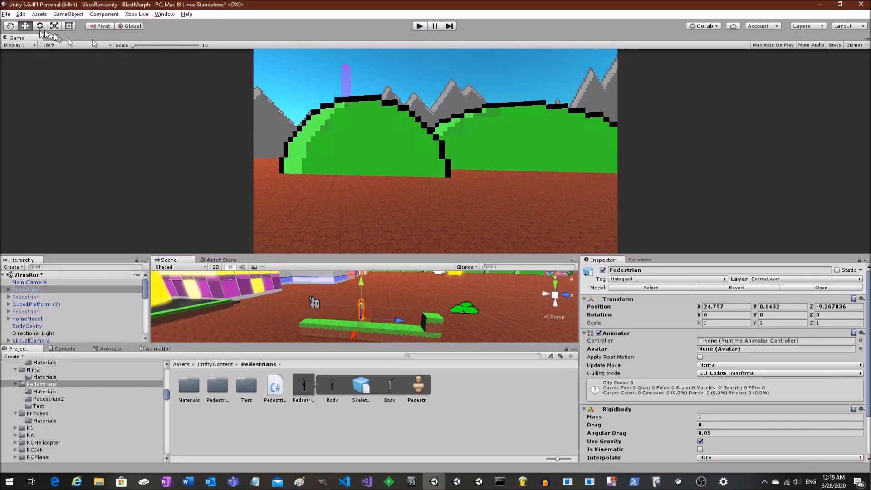
pyautogui.moveTo(20, 38); pyautogui.dragTo(272, 256)
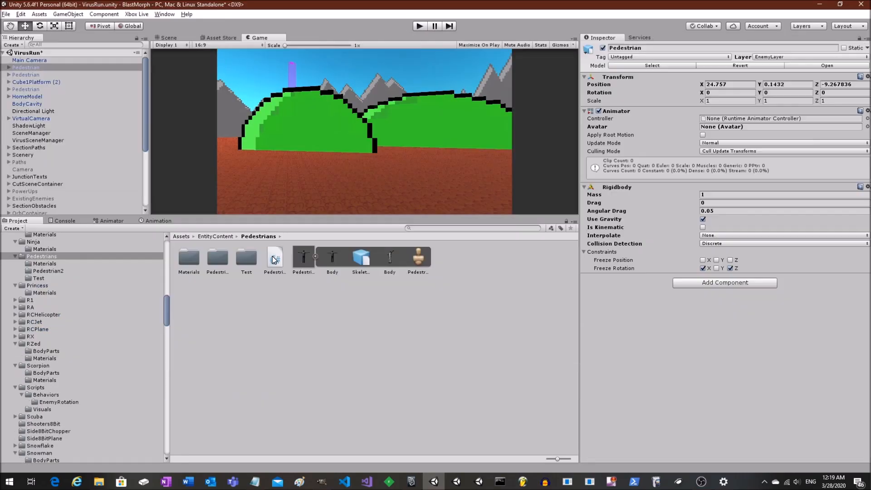
pyautogui.moveTo(340, 224); pyautogui.dragTo(336, 341)
pyautogui.click(166, 37)
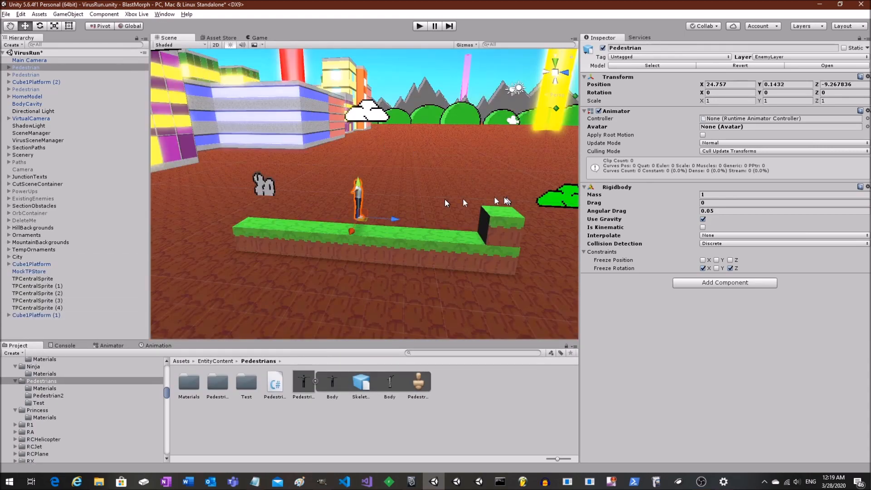
# Frame the pedestrian in the scene and add a Capsule Collider component to it
pyautogui.press('f')
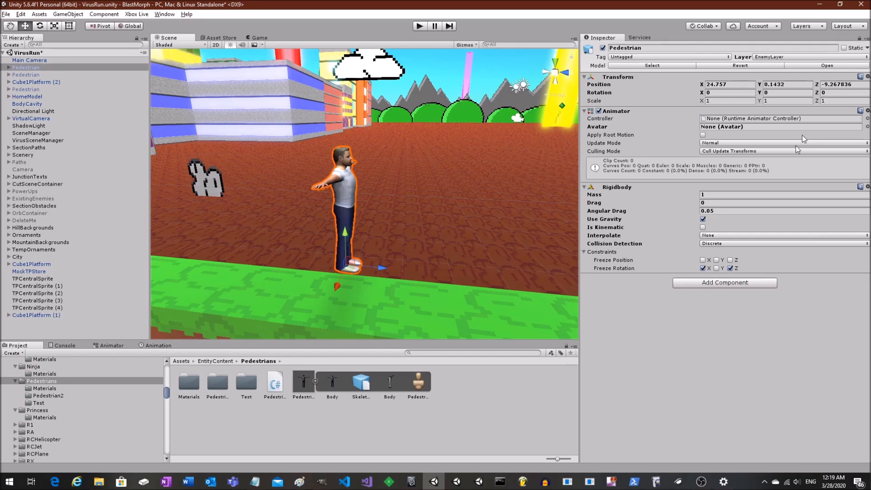
pyautogui.click(721, 283)
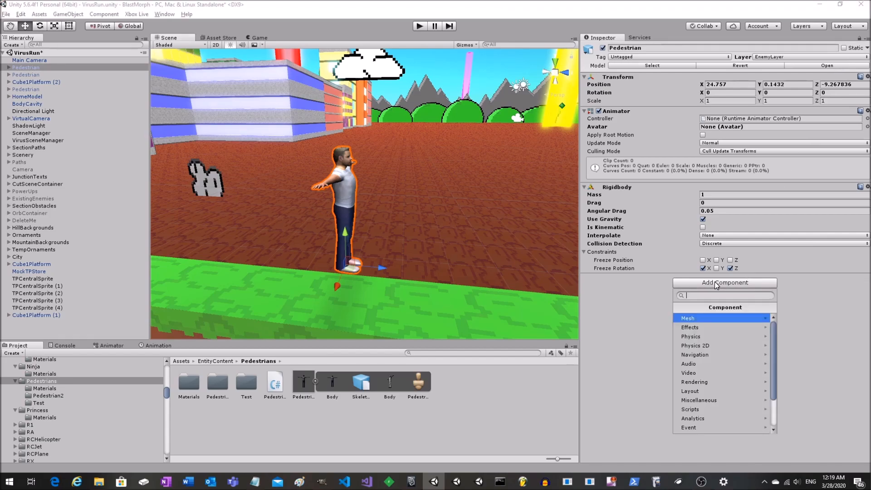
pyautogui.click(698, 336)
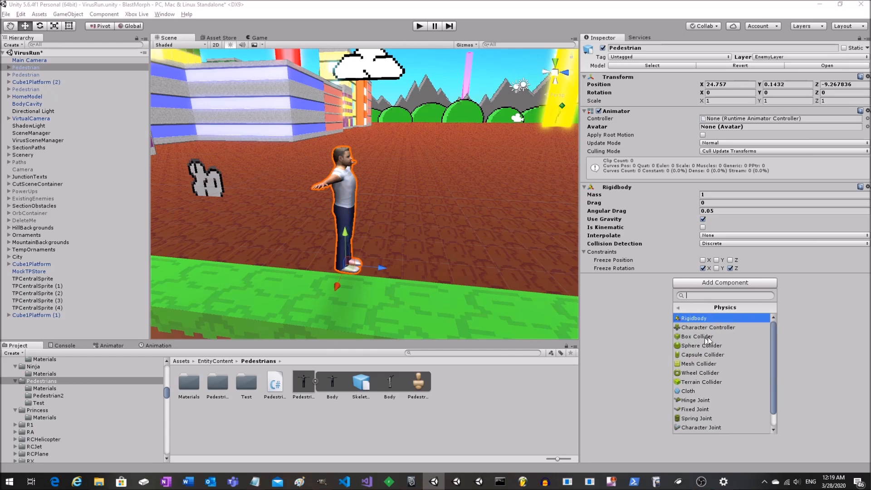
pyautogui.click(711, 353)
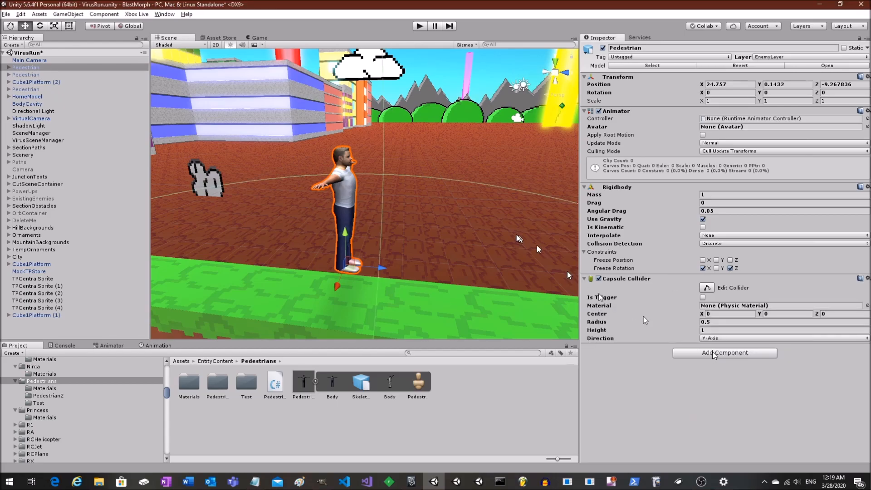
# Shrink the Pedestrian's capsule collider to a height of 0.1 and a radius of 0.04
pyautogui.scroll(-5, 536, 245)
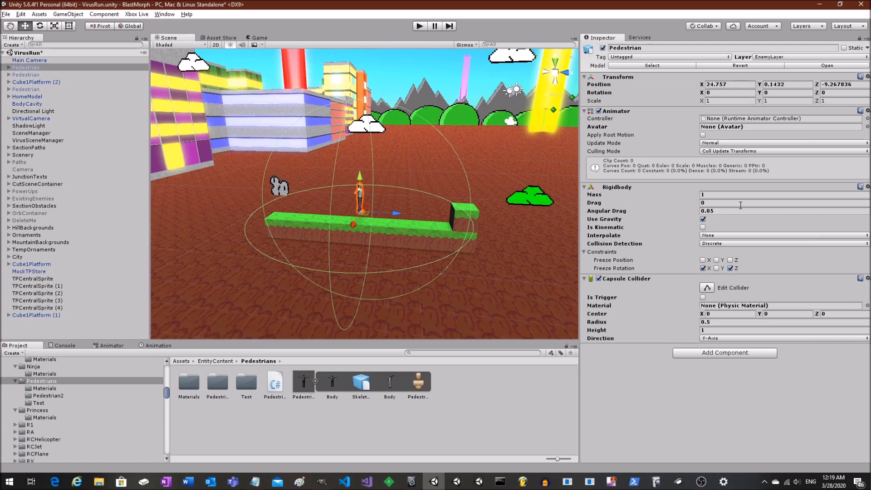
pyautogui.click(712, 329)
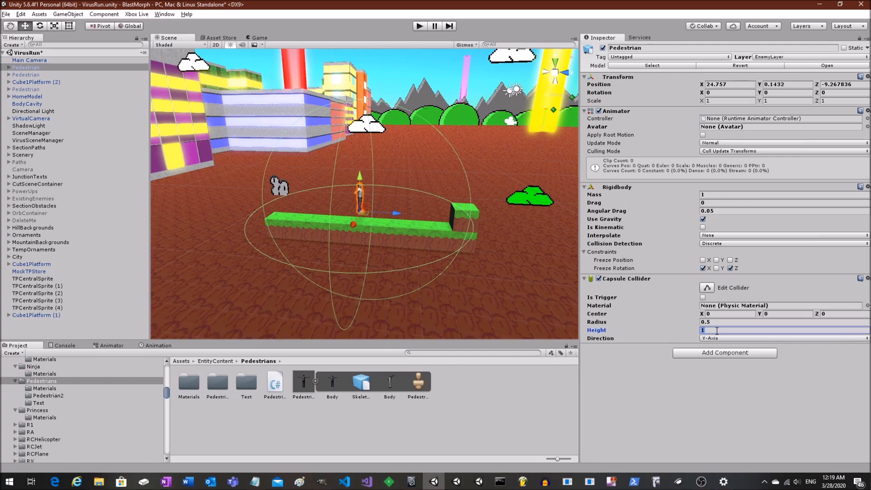
pyautogui.click(713, 323)
pyautogui.write('.1')
pyautogui.press('Return')
pyautogui.scroll(8, 401, 244)
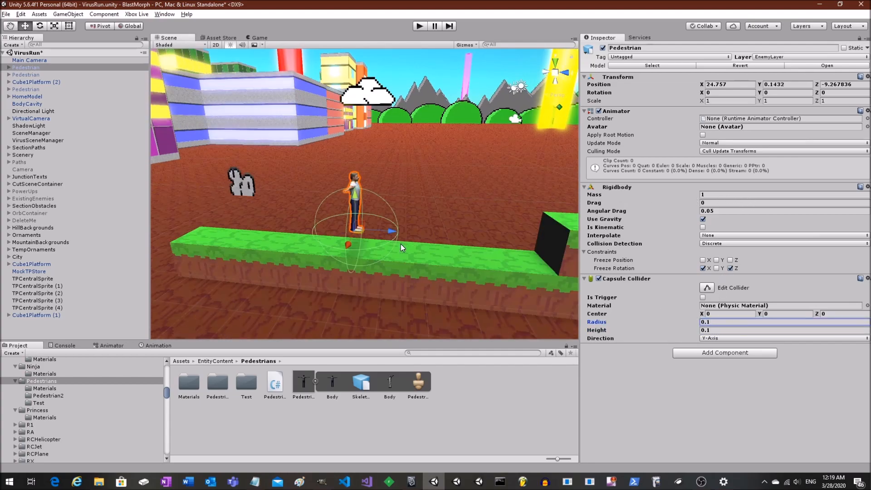
pyautogui.write('.04')
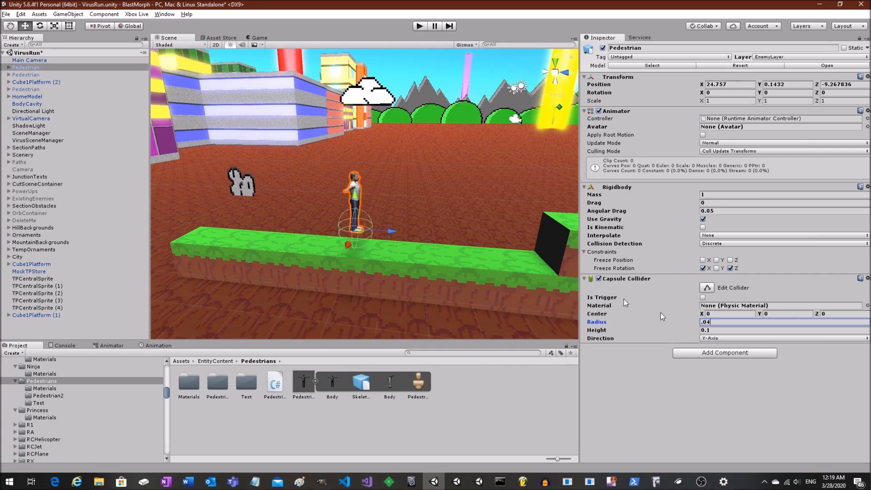
# Fit the capsule collider around the pedestrian's body by setting its center Y to 0.06 and height to 0.17
pyautogui.scroll(3, 364, 243)
pyautogui.keyDown('alt'); pyautogui.moveTo(395, 241); pyautogui.dragTo(355, 218); pyautogui.keyUp('alt')
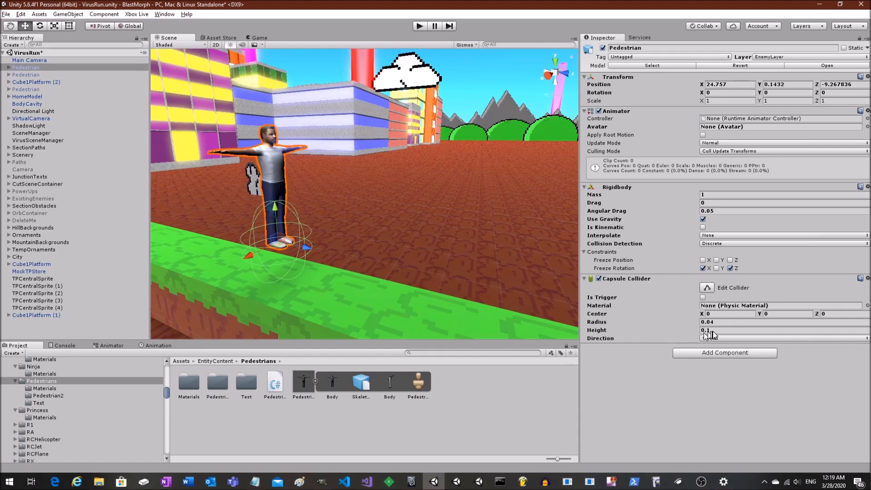
pyautogui.moveTo(759, 313); pyautogui.dragTo(763, 315)
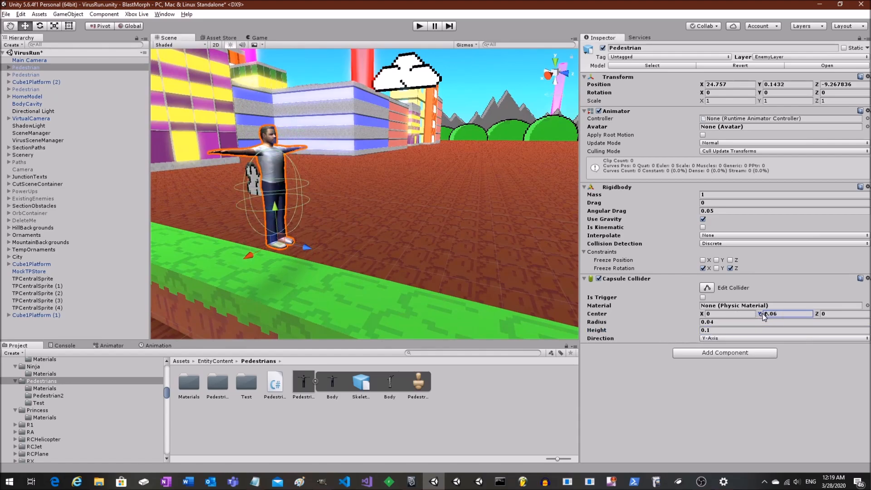
pyautogui.click(711, 331)
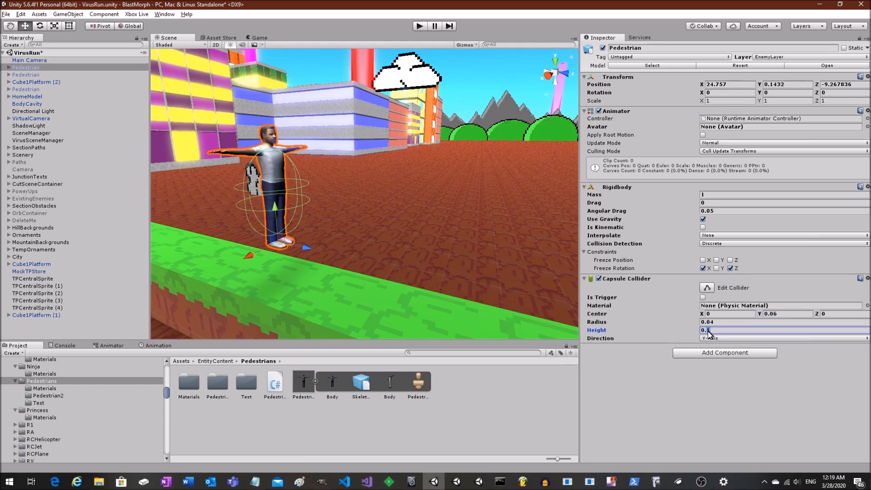
pyautogui.write('0.2')
pyautogui.press('BackSpace')
pyautogui.write('17')
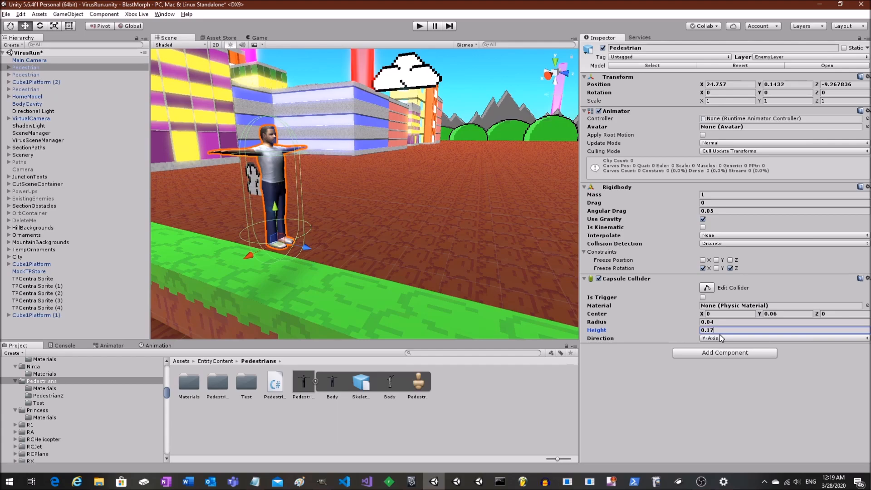
# Set the pedestrian's capsule collider height to 0.14 and its center Y to 0.065
pyautogui.press('BackSpace')
pyautogui.write('4')
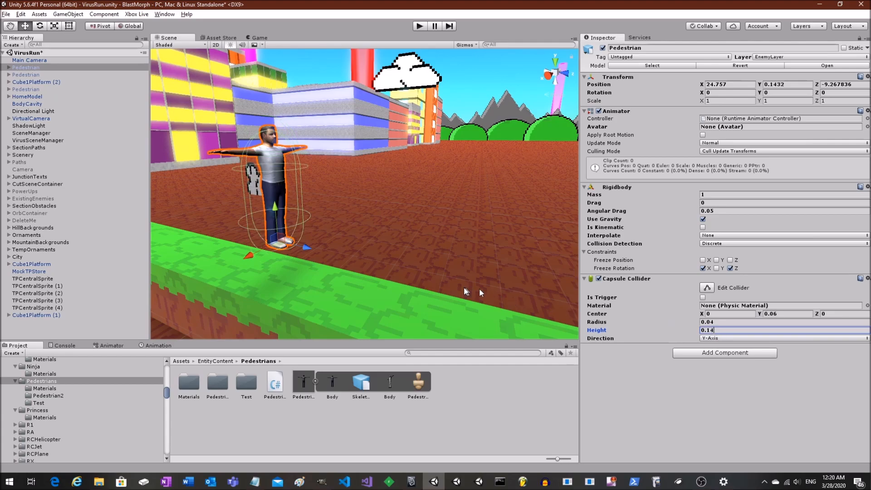
pyautogui.keyDown('alt'); pyautogui.moveTo(345, 228); pyautogui.dragTo(397, 206); pyautogui.keyUp('alt')
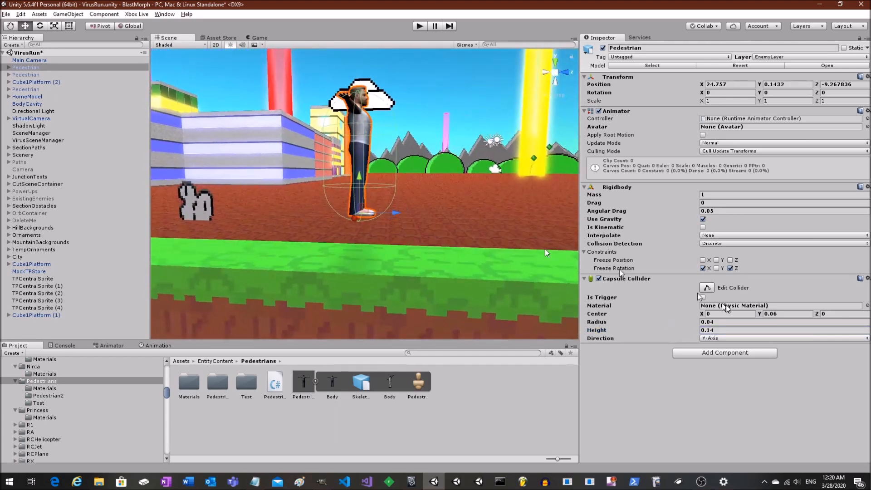
pyautogui.click(794, 313)
pyautogui.write('0.07')
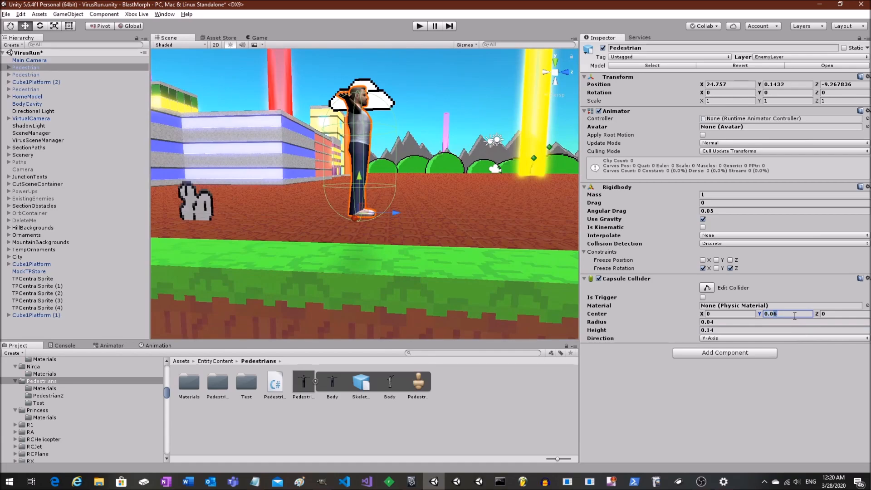
pyautogui.write('5')
pyautogui.write('6')
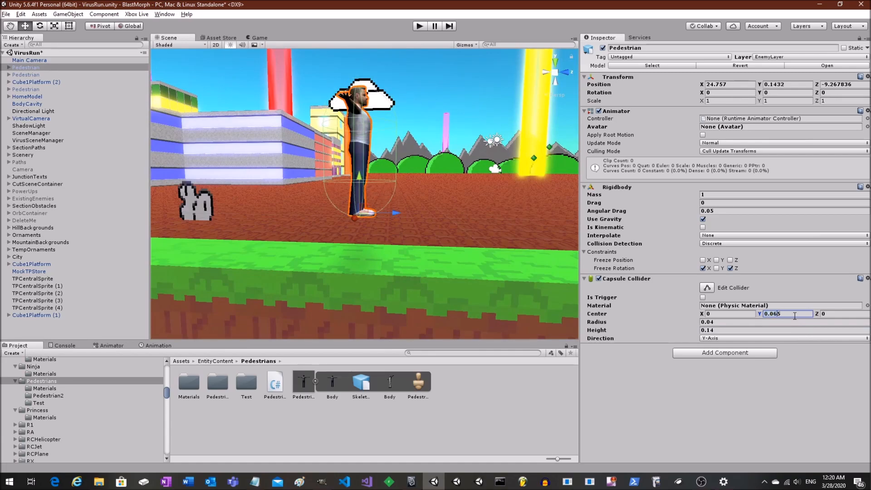
# Examine the capsule collider's fit around the pedestrian and the character's placement above the grass platform from several angles
pyautogui.keyDown('alt'); pyautogui.moveTo(476, 207); pyautogui.dragTo(359, 248); pyautogui.keyUp('alt')
pyautogui.moveTo(356, 247); pyautogui.dragTo(411, 206, button='middle')
pyautogui.scroll(-1, 411, 206)
pyautogui.keyDown('alt'); pyautogui.moveTo(392, 204); pyautogui.dragTo(490, 174); pyautogui.keyUp('alt')
pyautogui.scroll(1, 461, 192)
pyautogui.moveTo(497, 167); pyautogui.dragTo(475, 174, button='middle')
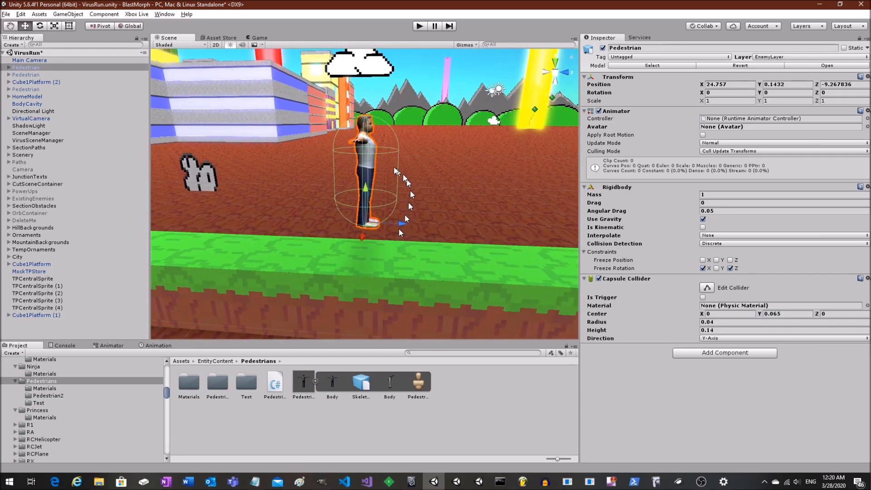
pyautogui.scroll(-3, 461, 235)
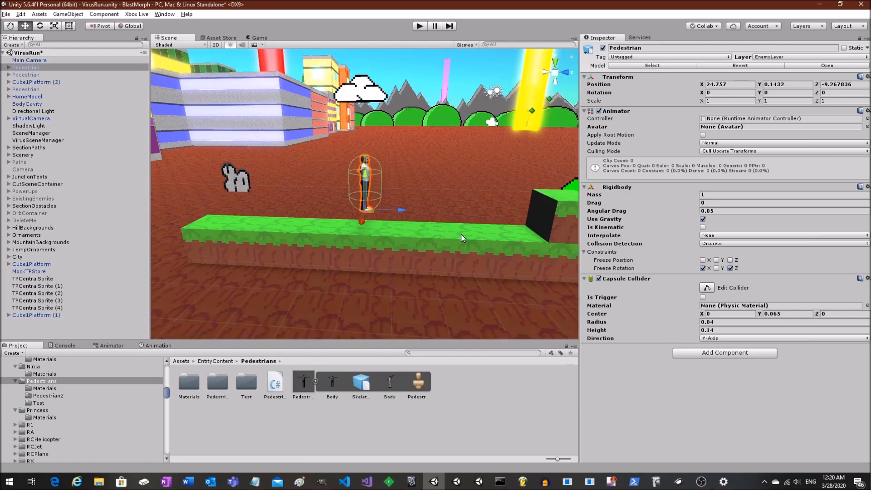
pyautogui.click(439, 245)
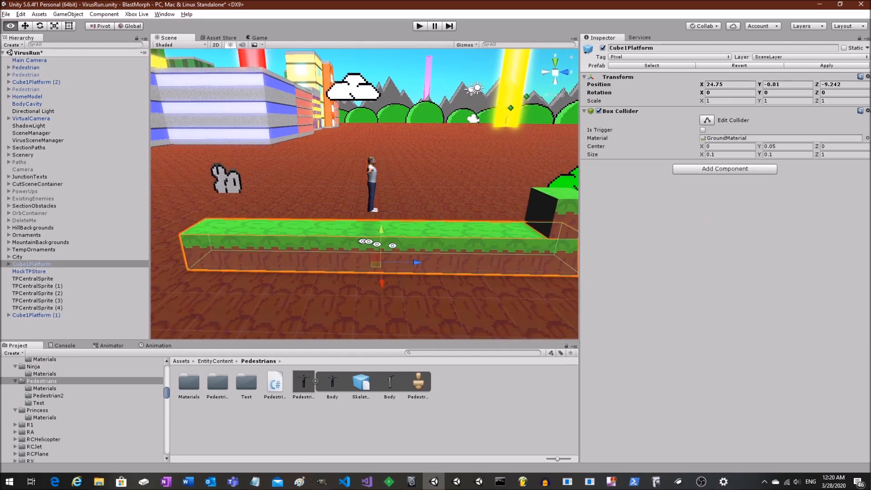
pyautogui.keyDown('alt'); pyautogui.moveTo(362, 241); pyautogui.dragTo(410, 241); pyautogui.keyUp('alt')
pyautogui.keyDown('alt'); pyautogui.moveTo(229, 272); pyautogui.dragTo(288, 214); pyautogui.keyUp('alt')
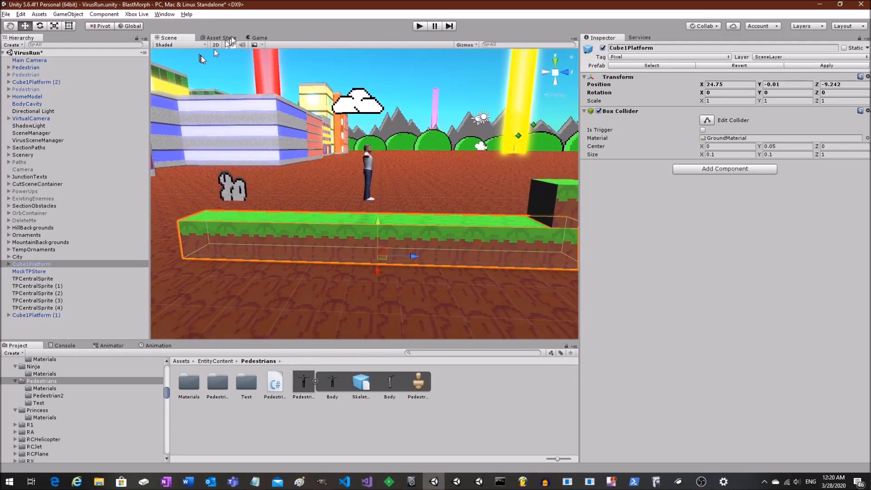
# Run the game while watching the scene to test the pedestrian's physics on the platform, and stop it
pyautogui.click(258, 38)
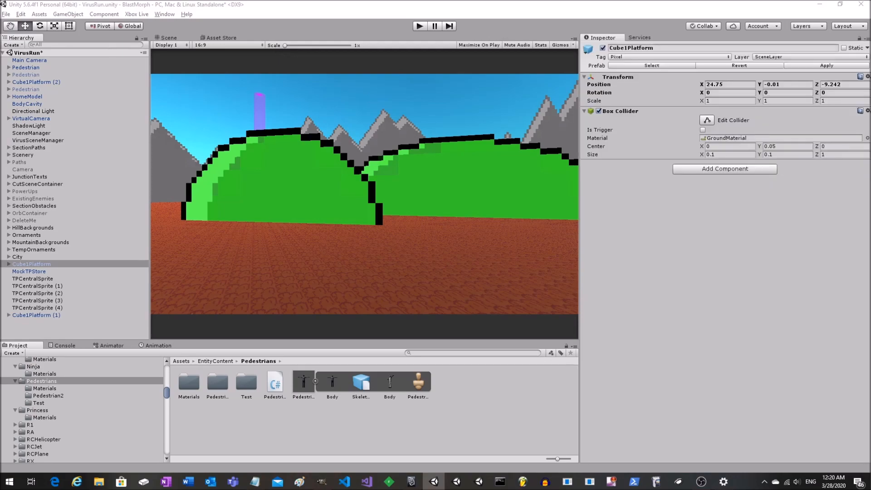
pyautogui.click(169, 38)
pyautogui.click(419, 26)
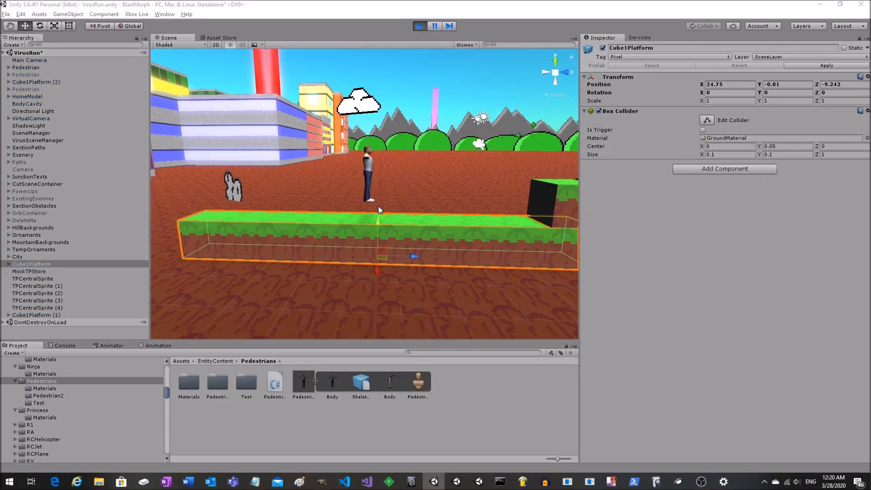
pyautogui.scroll(3, 371, 213)
pyautogui.keyDown('alt'); pyautogui.moveTo(423, 212); pyautogui.dragTo(318, 185); pyautogui.keyUp('alt')
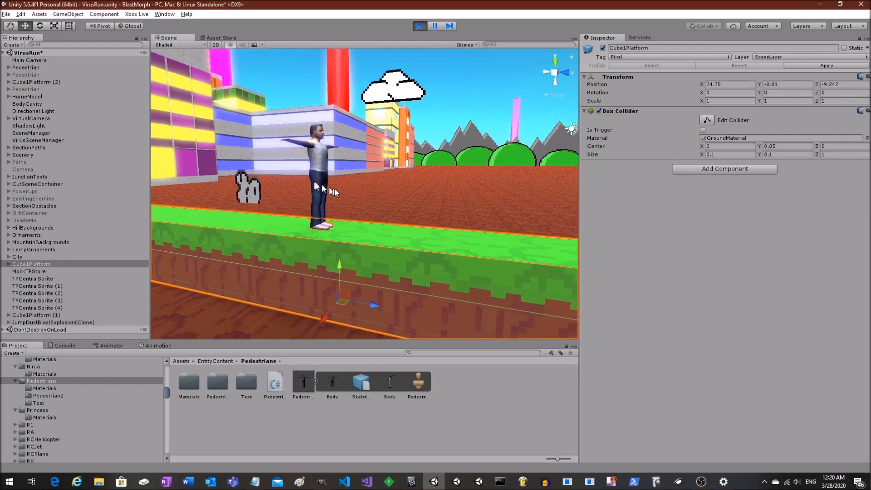
pyautogui.click(360, 185)
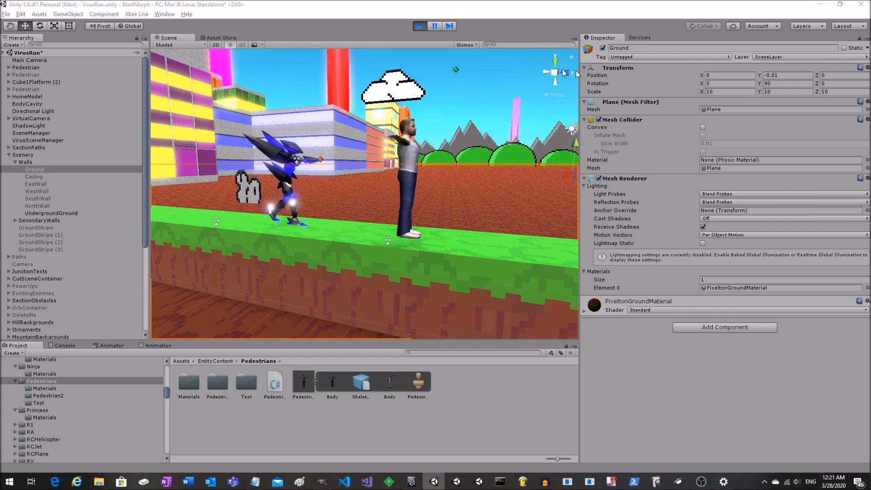
pyautogui.click(420, 25)
# Attach the Pedestrian Logic script to the Pedestrian above its Animator, accepting the loss of the prefab connection
pyautogui.keyDown('alt'); pyautogui.moveTo(423, 177); pyautogui.dragTo(663, 192); pyautogui.keyUp('alt')
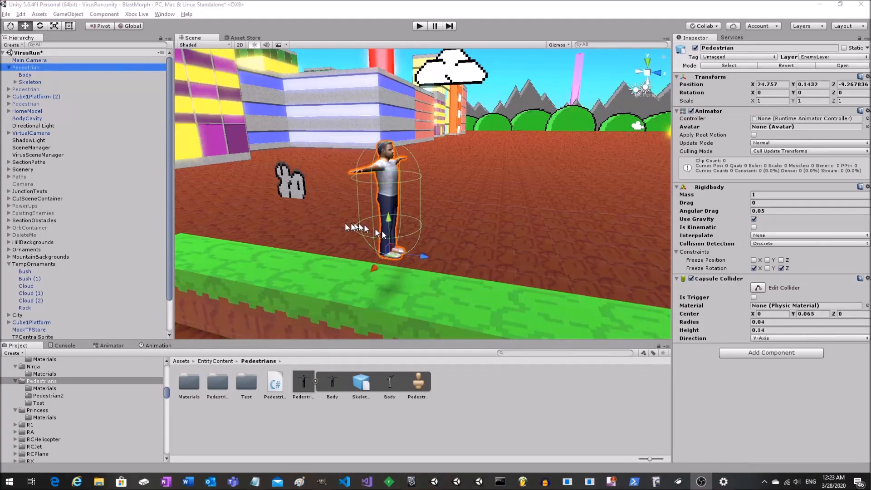
pyautogui.keyDown('alt'); pyautogui.moveTo(363, 224); pyautogui.dragTo(425, 222); pyautogui.keyUp('alt')
pyautogui.scroll(3, 415, 220)
pyautogui.scroll(-4, 415, 219)
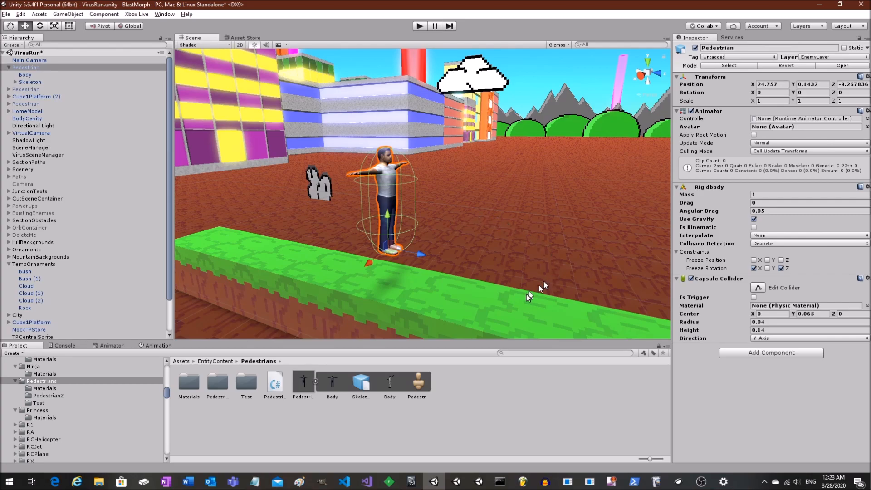
pyautogui.click(762, 353)
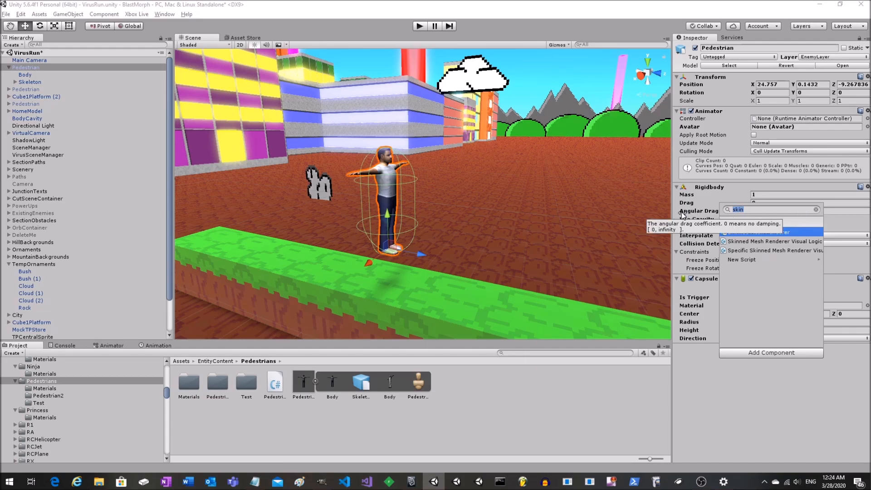
pyautogui.press('Escape')
pyautogui.click(272, 388)
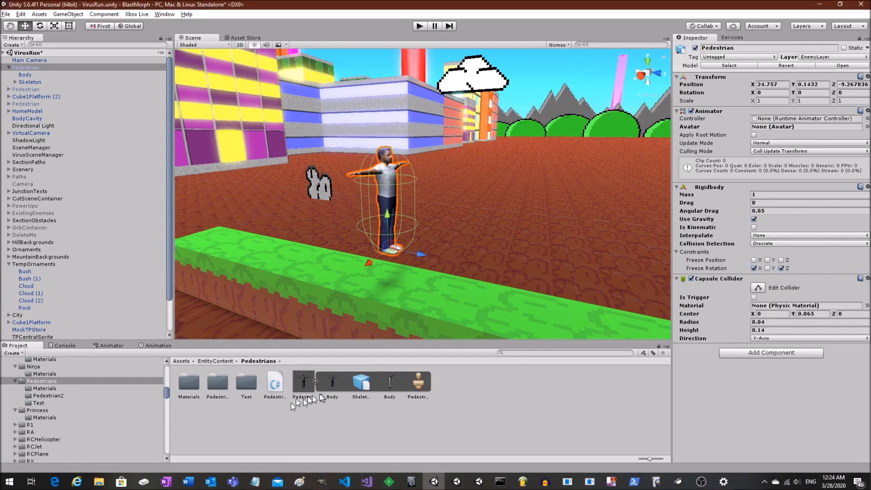
pyautogui.moveTo(274, 385); pyautogui.dragTo(725, 112)
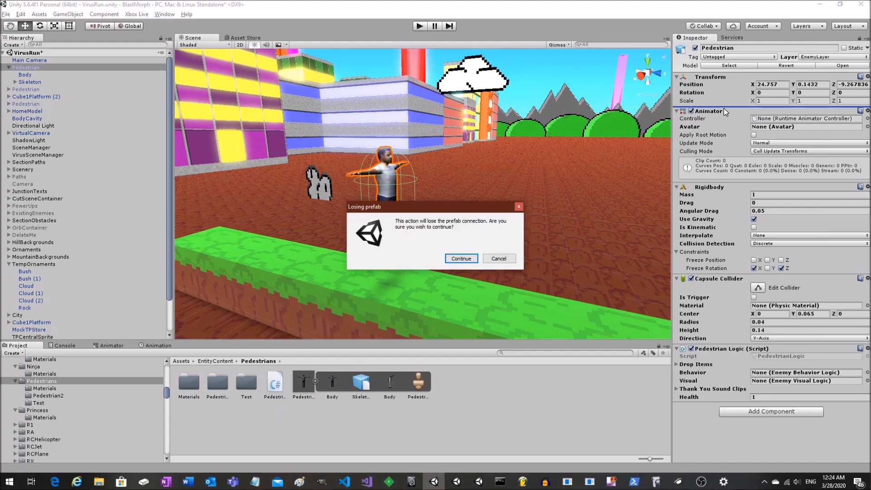
pyautogui.click(460, 258)
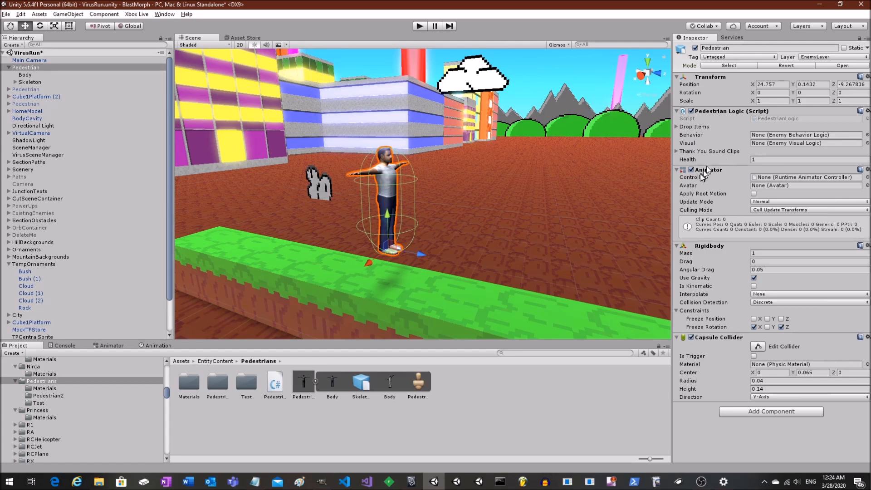
# Examine the pedestrian and the surrounding scenery, including the cloud sprite, from different angles and distances
pyautogui.keyDown('alt'); pyautogui.moveTo(438, 208); pyautogui.dragTo(503, 198); pyautogui.keyUp('alt')
pyautogui.scroll(1, 411, 192)
pyautogui.scroll(-1, 412, 192)
pyautogui.keyDown('alt'); pyautogui.moveTo(476, 169); pyautogui.dragTo(429, 167); pyautogui.keyUp('alt')
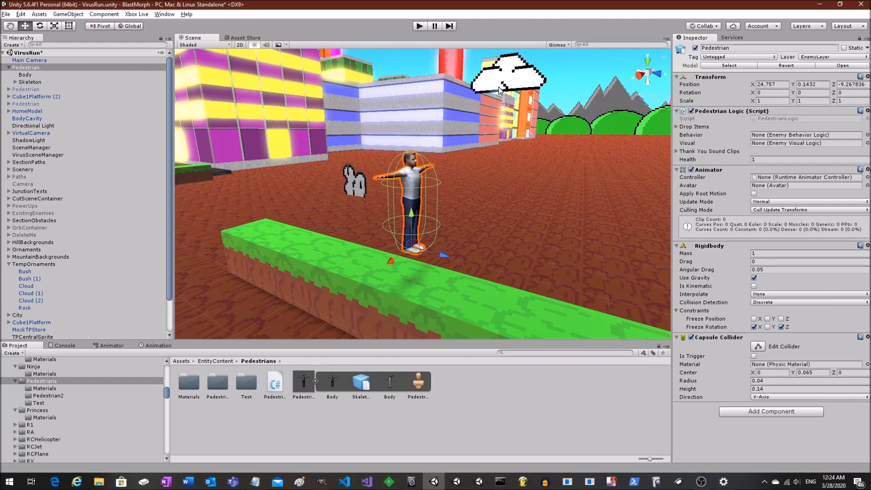
pyautogui.click(353, 178)
pyautogui.click(505, 80)
pyautogui.keyDown('alt'); pyautogui.moveTo(491, 104); pyautogui.dragTo(698, 119); pyautogui.keyUp('alt')
pyautogui.keyDown('alt'); pyautogui.moveTo(222, 125); pyautogui.dragTo(277, 119); pyautogui.keyUp('alt')
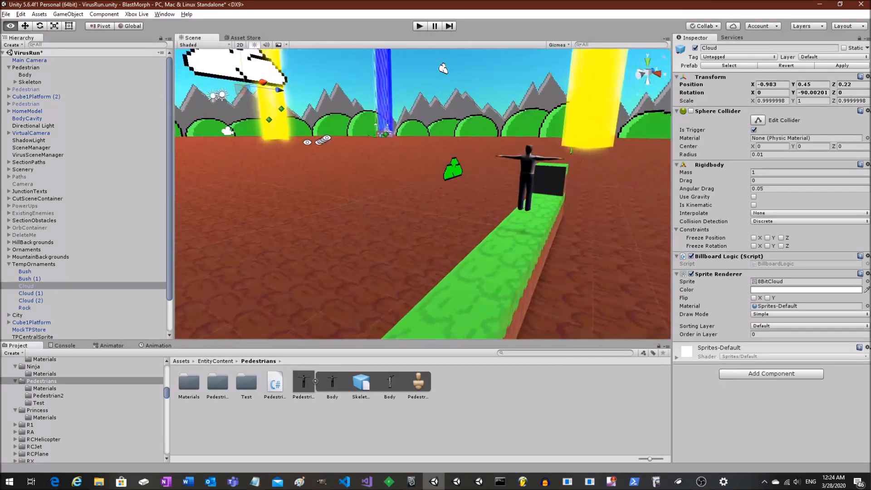
pyautogui.moveTo(277, 119); pyautogui.dragTo(398, 193, button='middle')
pyautogui.moveTo(366, 185)
pyautogui.keyDown('alt'); pyautogui.mouseDown()
pyautogui.moveTo(465, 177)
pyautogui.moveTo(381, 177)
pyautogui.mouseUp(); pyautogui.keyUp('alt')
pyautogui.scroll(-5, 321, 185)
pyautogui.keyDown('alt'); pyautogui.moveTo(320, 185); pyautogui.dragTo(157, 194); pyautogui.keyUp('alt')
pyautogui.moveTo(376, 233); pyautogui.dragTo(358, 173, button='middle')
pyautogui.keyDown('alt'); pyautogui.moveTo(454, 213); pyautogui.dragTo(377, 203); pyautogui.keyUp('alt')
pyautogui.scroll(4, 376, 203)
pyautogui.moveTo(367, 198); pyautogui.dragTo(397, 205, button='middle')
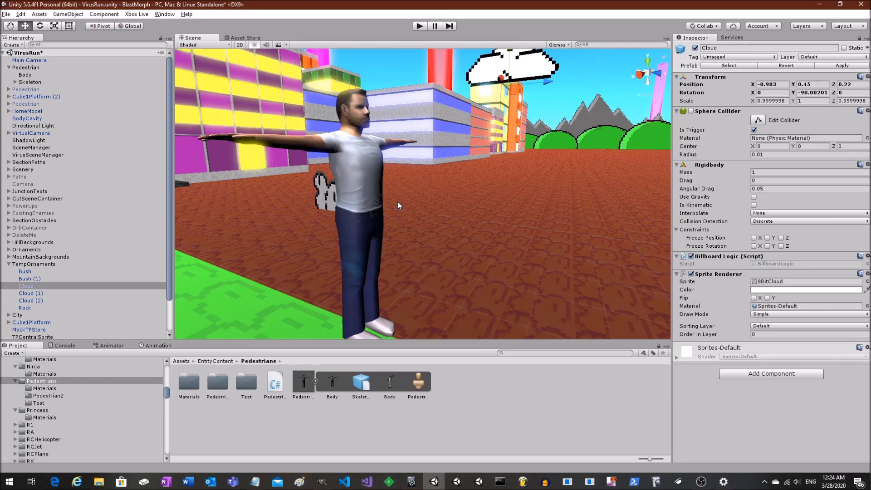
pyautogui.scroll(-4, 391, 197)
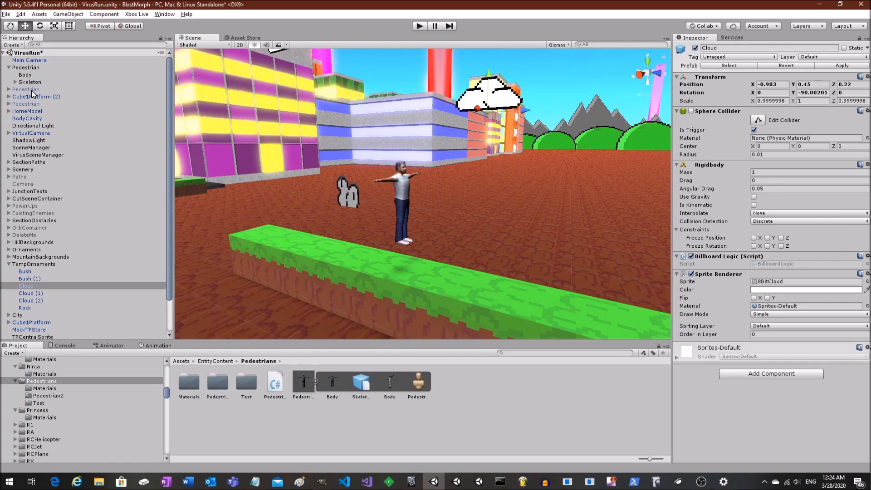
# Add the Skinned Mesh Renderer Visual Logic script to the Pedestrian and assign it as Pedestrian Logic's Visual
pyautogui.click(34, 67)
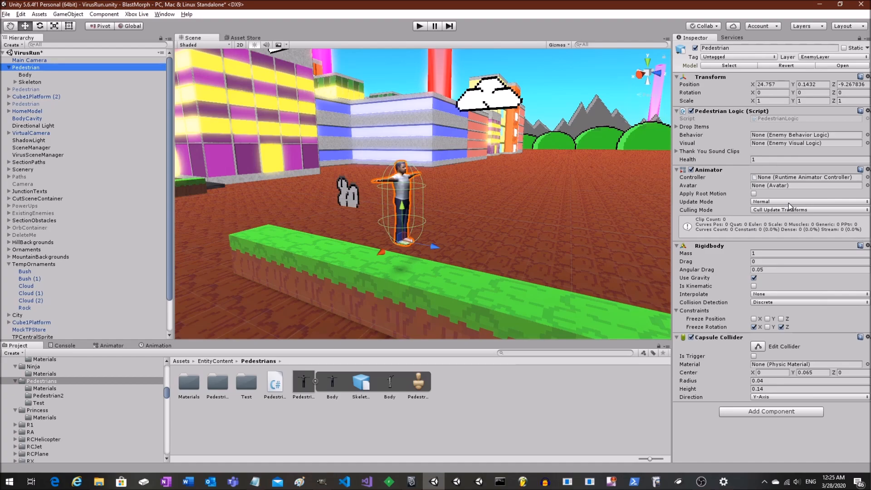
pyautogui.click(776, 411)
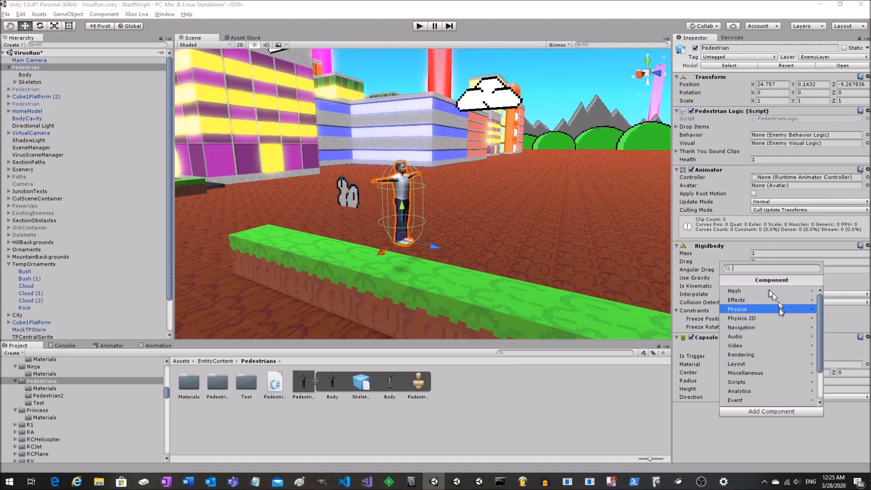
pyautogui.write('skin')
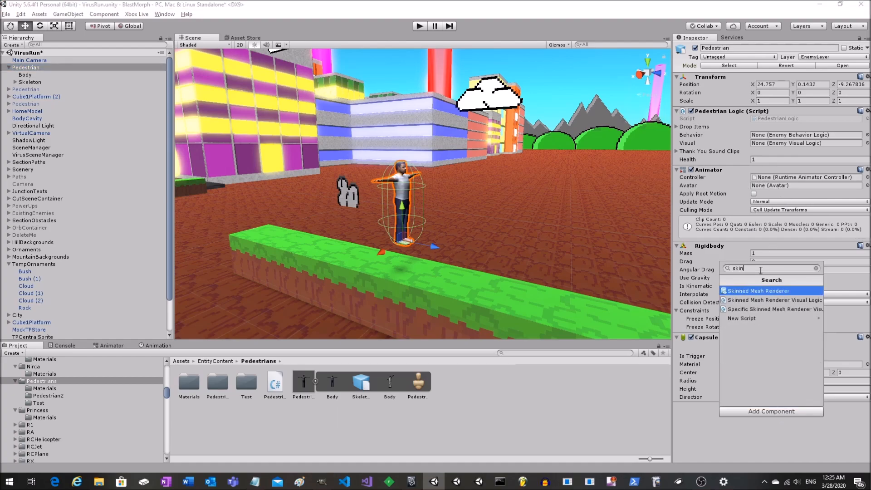
pyautogui.click(770, 300)
pyautogui.moveTo(753, 408); pyautogui.dragTo(770, 143)
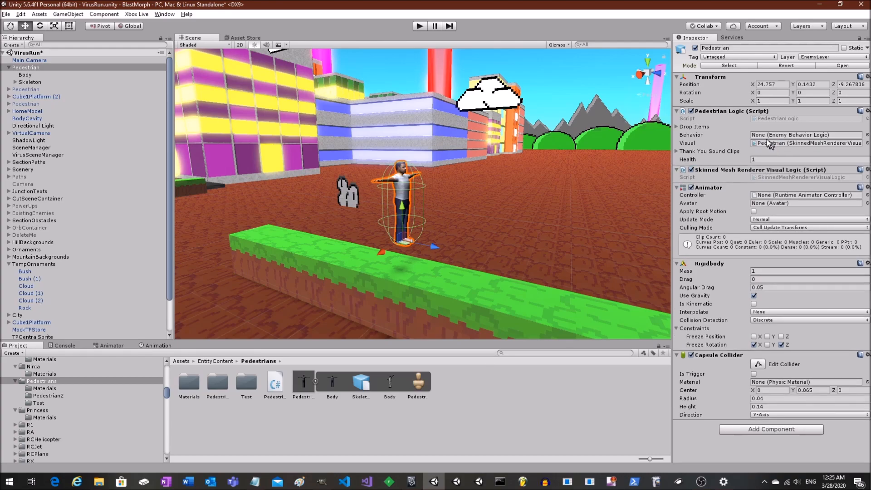
# Add the EB_No Op Logic script to the Pedestrian and assign it as Pedestrian Logic's Behavior
pyautogui.click(758, 430)
pyautogui.write('skin')
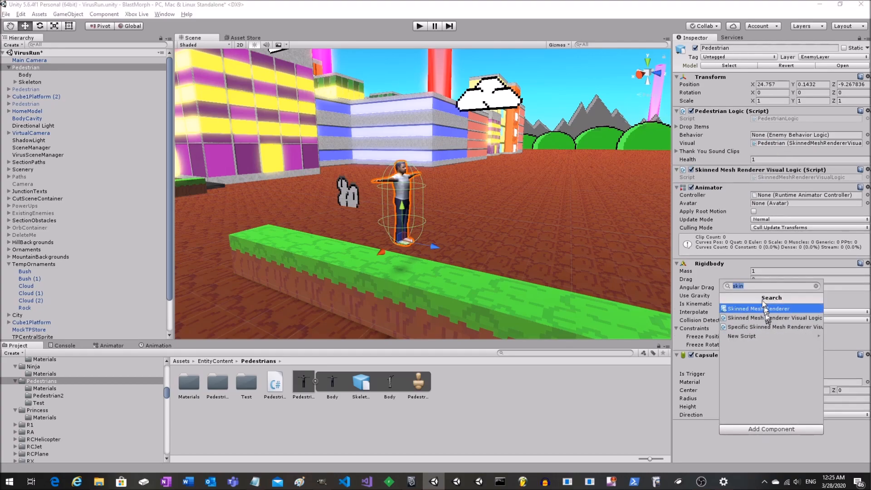
pyautogui.moveTo(761, 285); pyautogui.dragTo(709, 289)
pyautogui.write('noo')
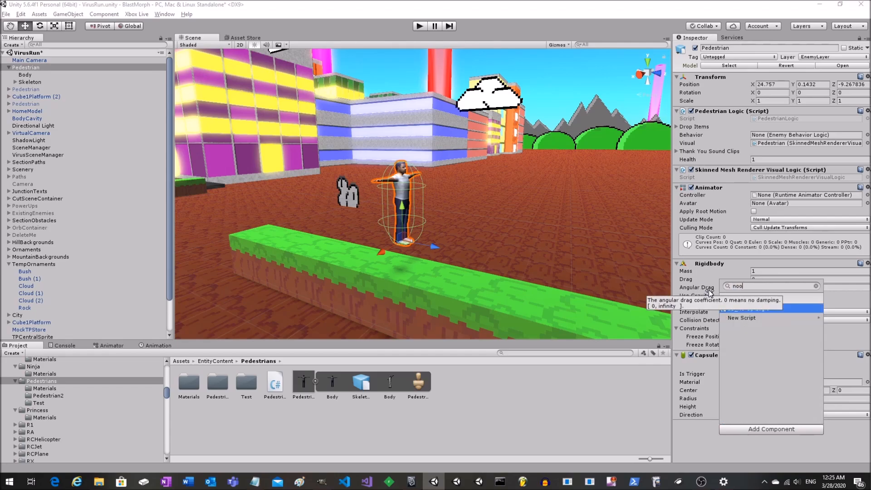
pyautogui.click(764, 308)
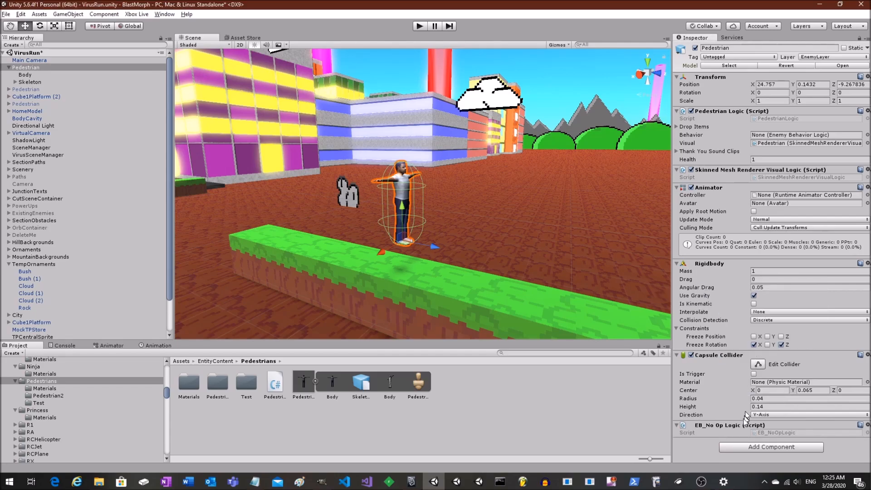
pyautogui.moveTo(743, 426); pyautogui.dragTo(771, 134)
pyautogui.keyDown('alt'); pyautogui.moveTo(510, 220); pyautogui.dragTo(514, 218); pyautogui.keyUp('alt')
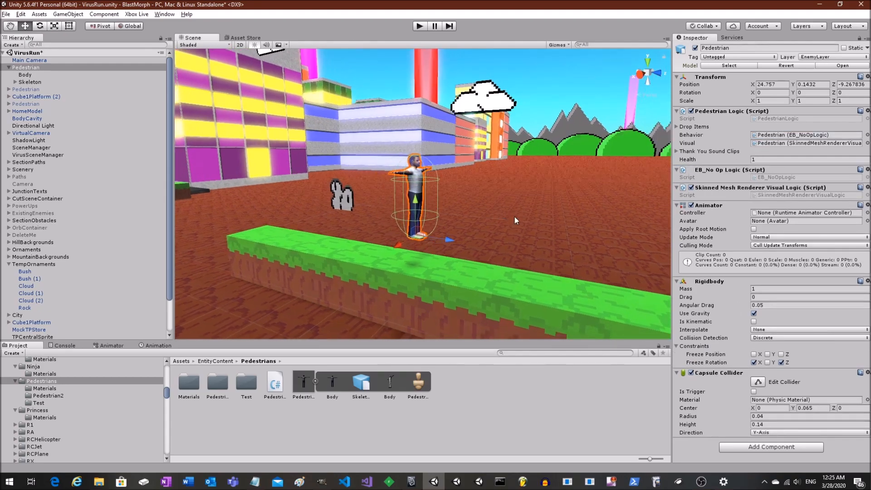
# Play-test the scene with the pedestrian's logic scripts in place, and stop the game
pyautogui.click(419, 26)
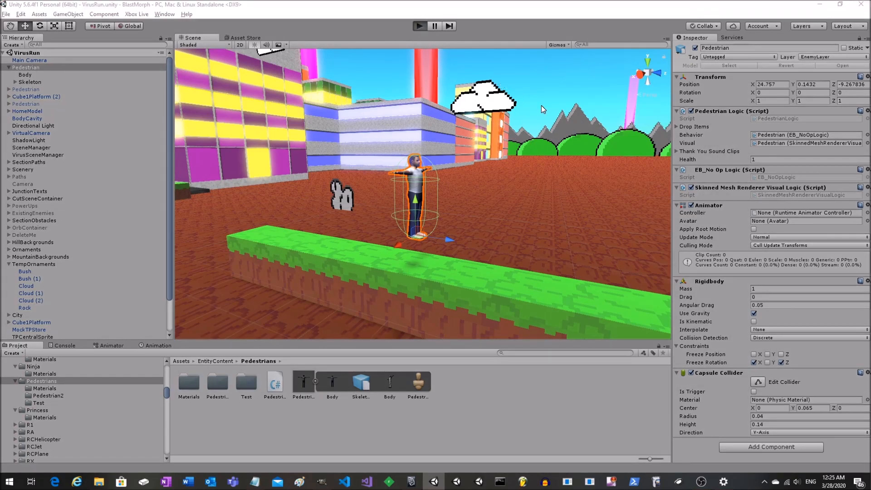
pyautogui.hotkey('ctrl', 'p')
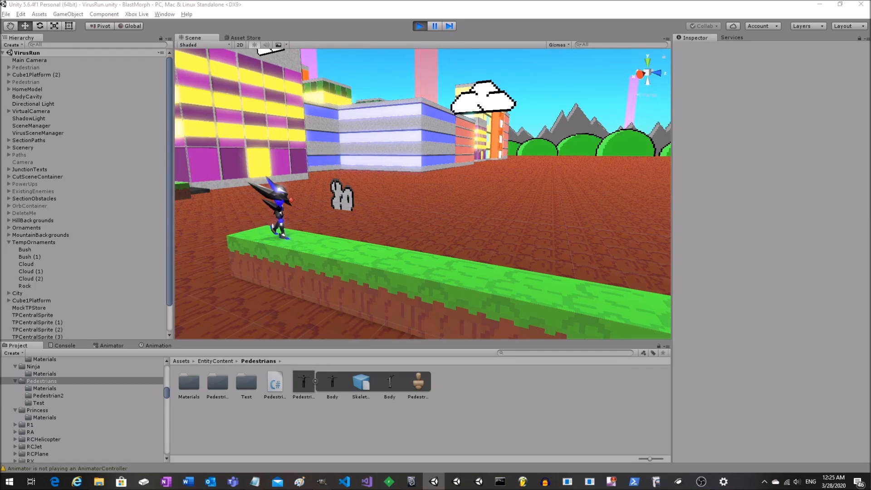
pyautogui.click(419, 26)
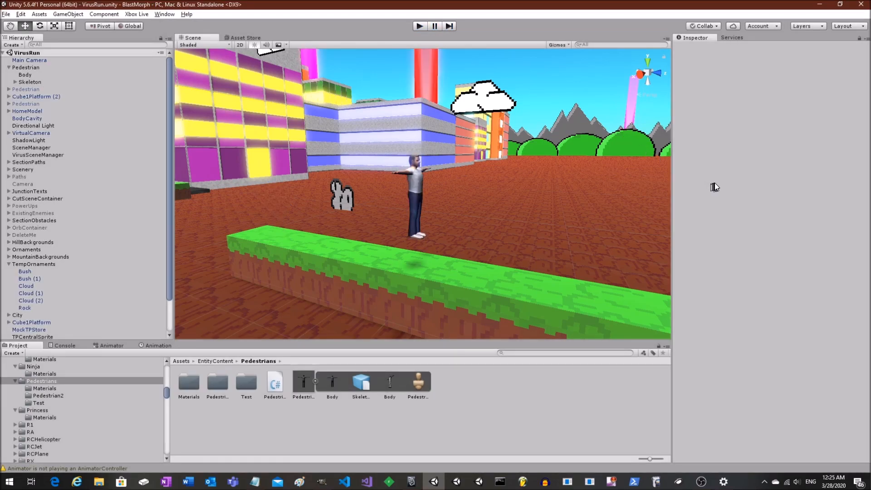
# Set the Pedestrian's Health to 10 in its Pedestrian Logic script
pyautogui.click(415, 197)
pyautogui.click(57, 67)
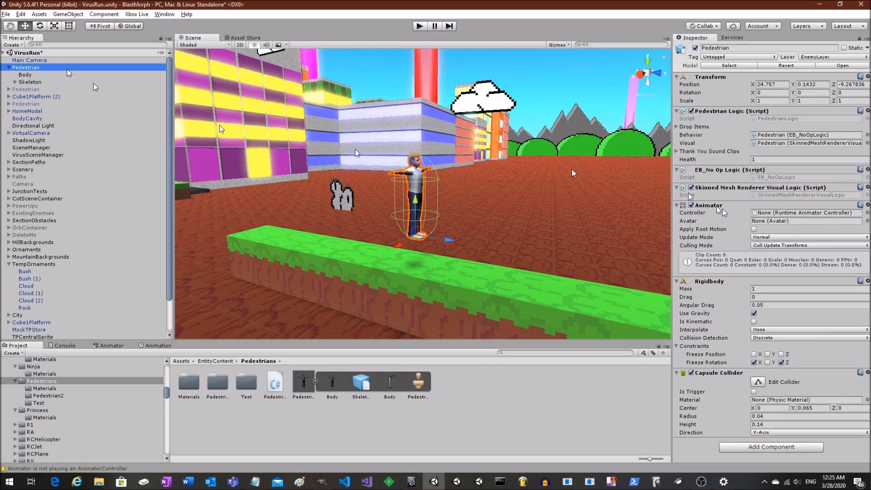
pyautogui.click(764, 159)
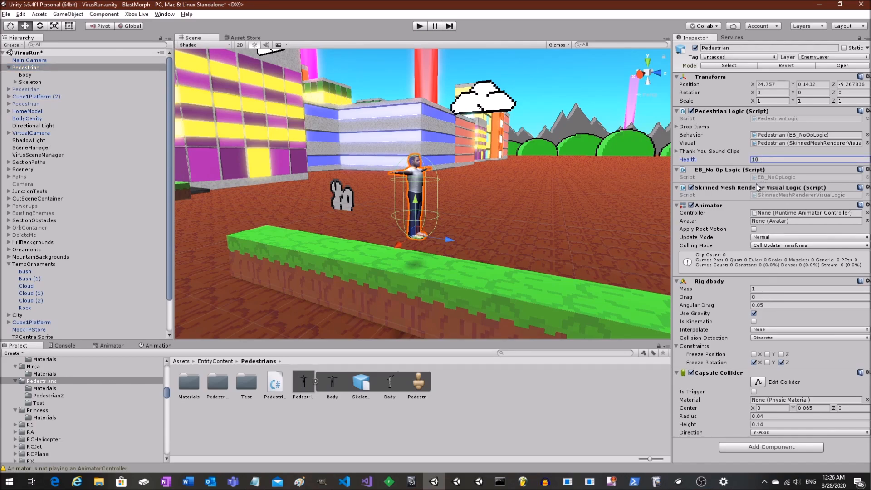
# Play-test the scene with the Pedestrian's updated Health value, and stop the game
pyautogui.click(418, 26)
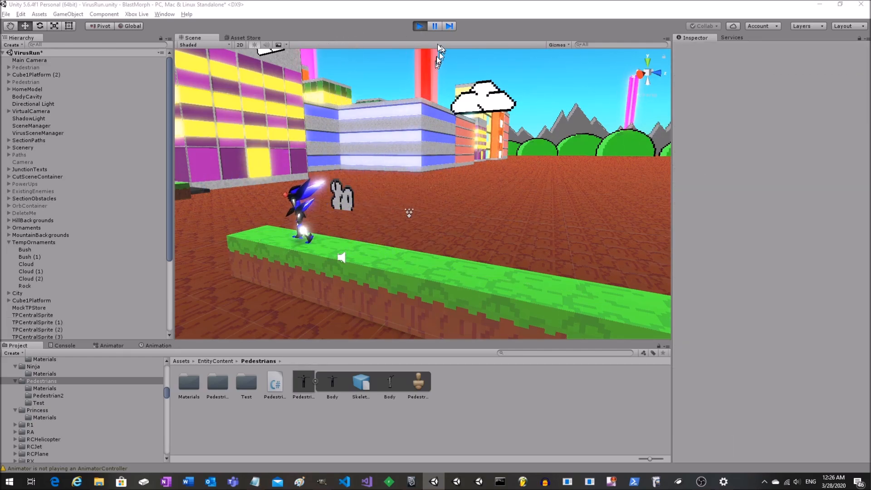
pyautogui.click(418, 29)
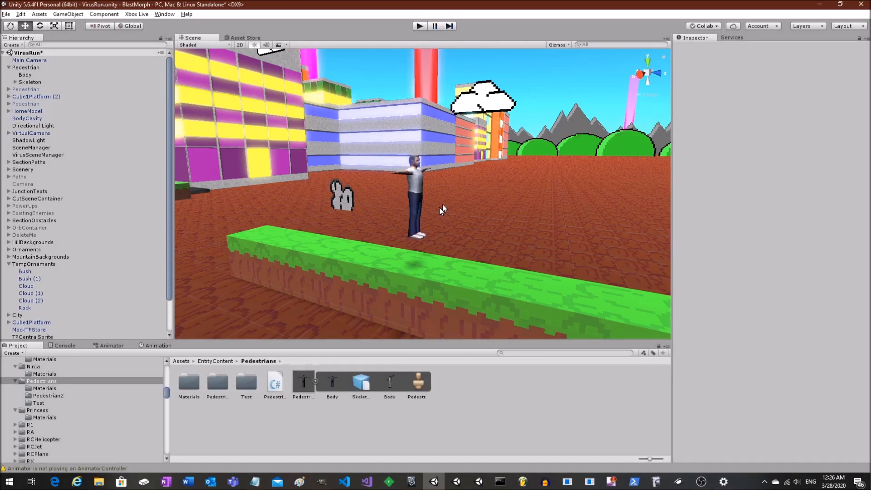
pyautogui.scroll(-8, 436, 202)
pyautogui.keyDown('alt'); pyautogui.moveTo(428, 206); pyautogui.dragTo(457, 218); pyautogui.keyUp('alt')
pyautogui.scroll(3, 456, 214)
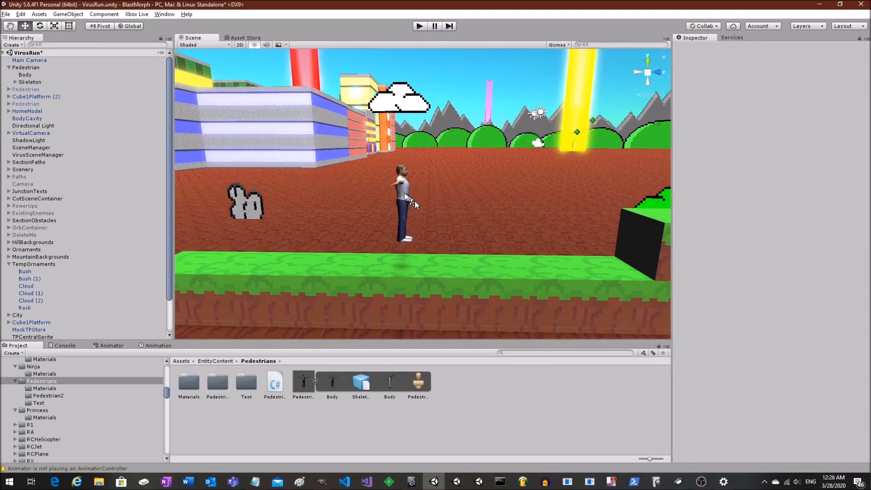
# Create an empty child object under the active Pedestrian and name it Model
pyautogui.click(407, 208)
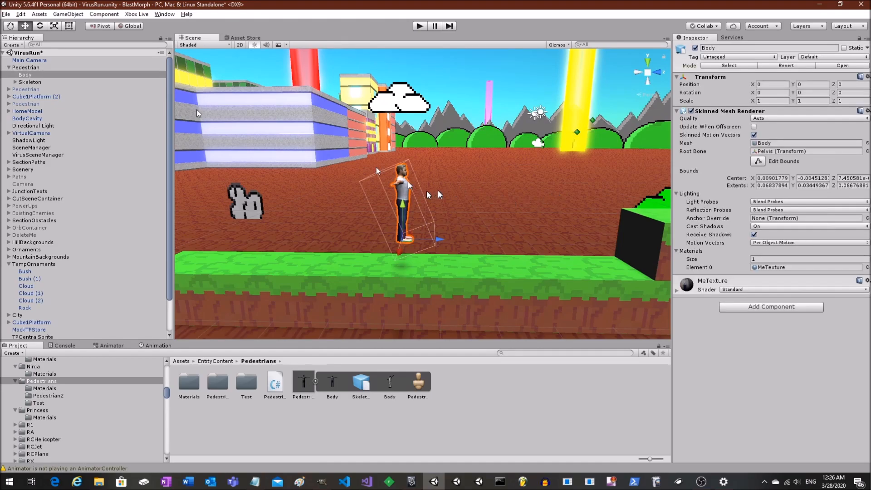
pyautogui.click(40, 67)
pyautogui.rightClick(40, 67)
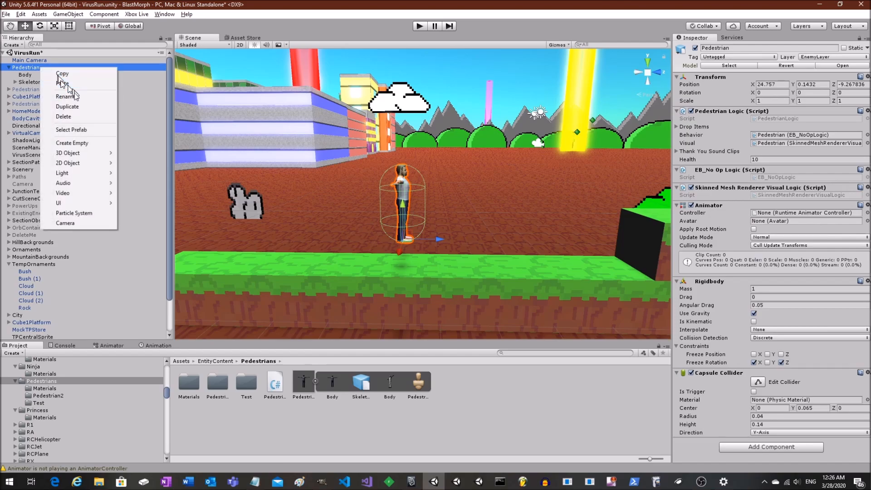
pyautogui.click(73, 143)
pyautogui.click(35, 89)
pyautogui.write('Model')
pyautogui.press('Return')
# Move the active Pedestrian's Body and Skeleton objects into Model
pyautogui.click(28, 80)
pyautogui.keyDown('ctrl'); pyautogui.click(25, 75); pyautogui.keyUp('ctrl')
pyautogui.moveTo(26, 75); pyautogui.dragTo(31, 89)
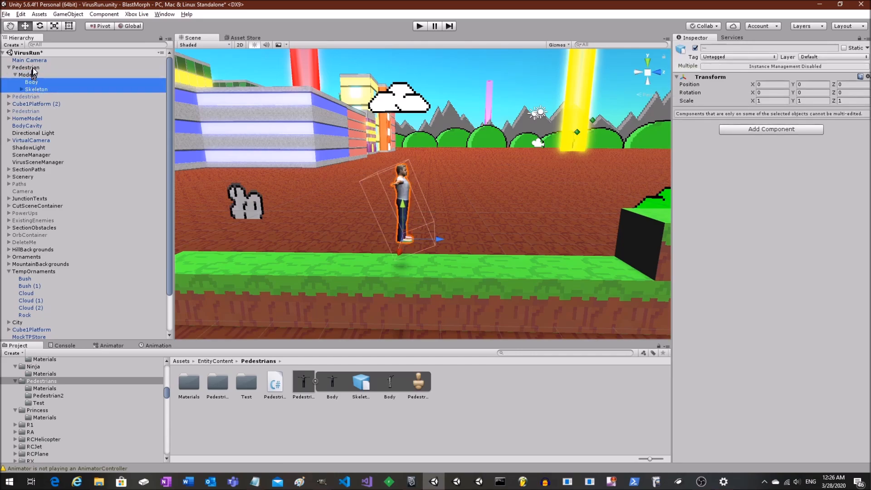
# Remove the EB_No Op Logic script from the active Pedestrian
pyautogui.click(33, 68)
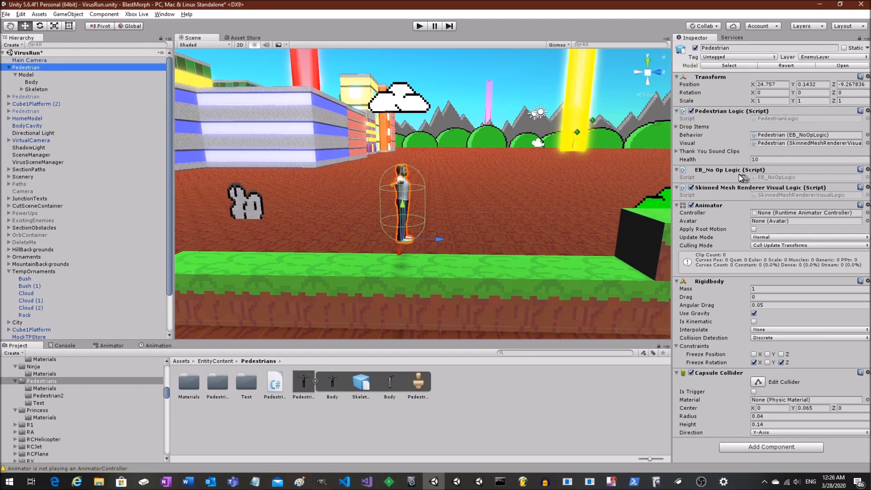
pyautogui.click(866, 170)
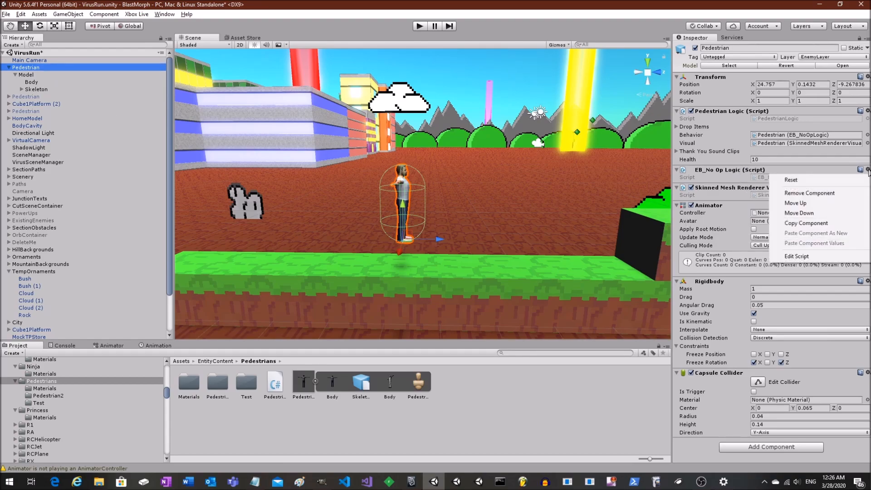
pyautogui.click(812, 193)
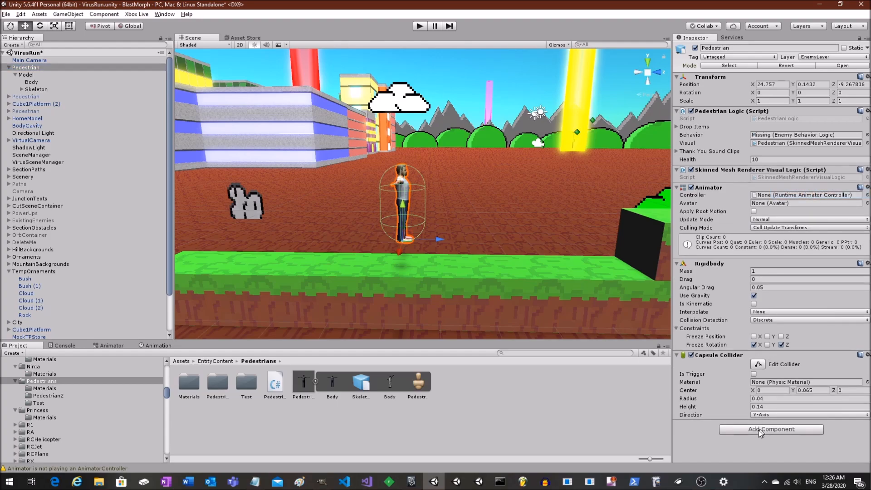
# Copy the Enemy Bounce Behavior Logic component from the inactive Pedestrian below the active one, and select the active Pedestrian
pyautogui.doubleClick(211, 385)
pyautogui.click(245, 383)
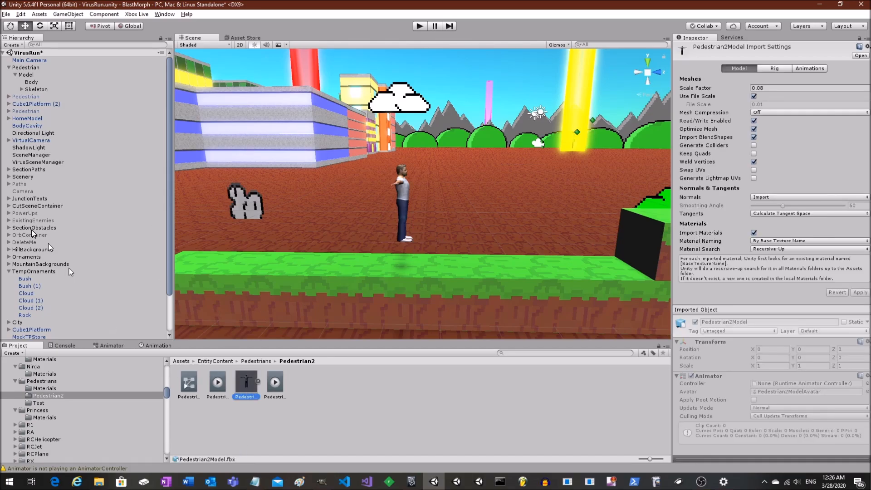
pyautogui.click(21, 97)
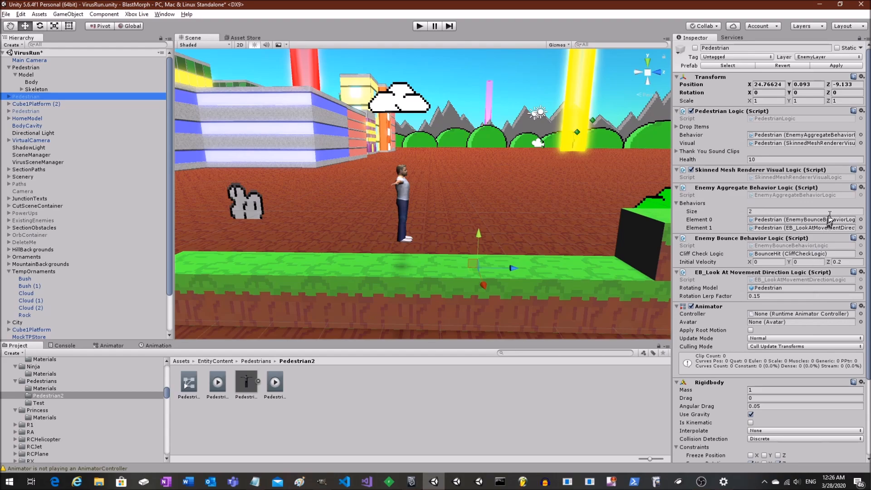
pyautogui.click(861, 187)
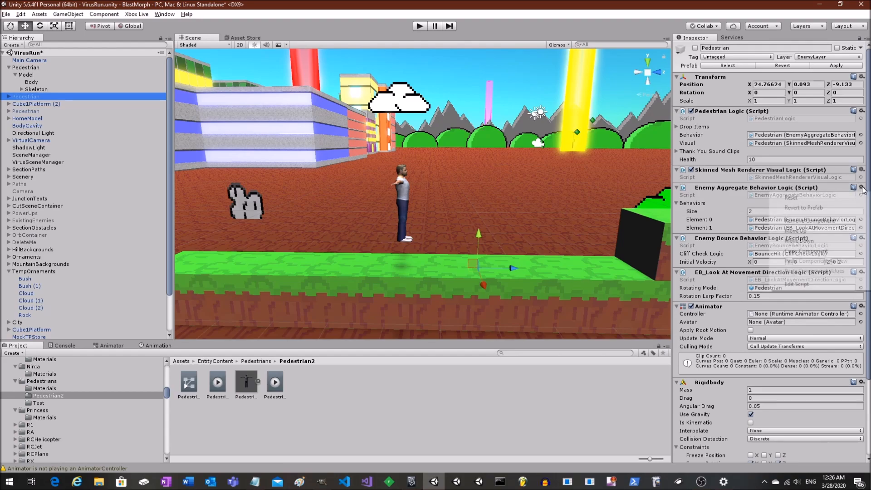
pyautogui.click(743, 237)
pyautogui.click(861, 238)
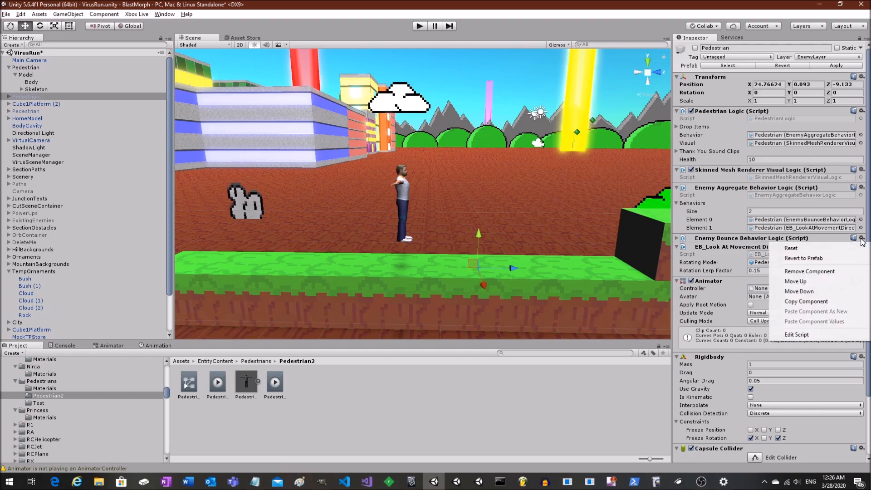
pyautogui.click(803, 299)
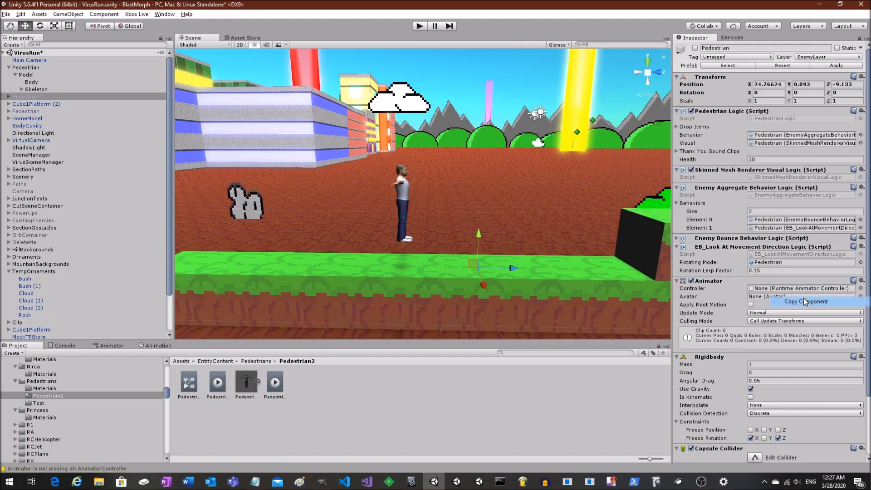
pyautogui.scroll(-2, 447, 258)
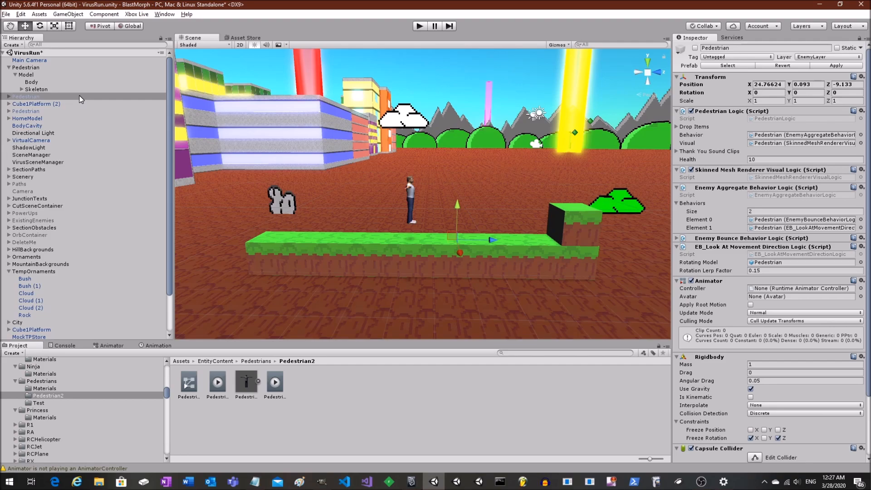
pyautogui.click(32, 67)
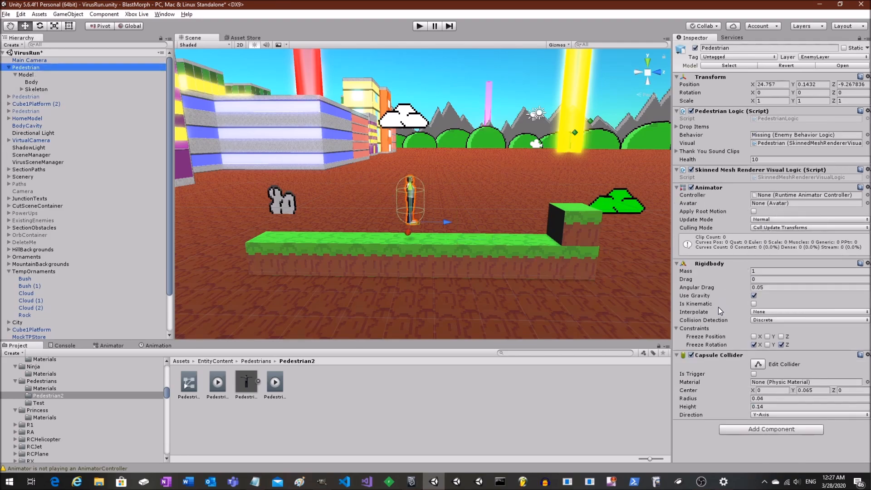
pyautogui.click(765, 429)
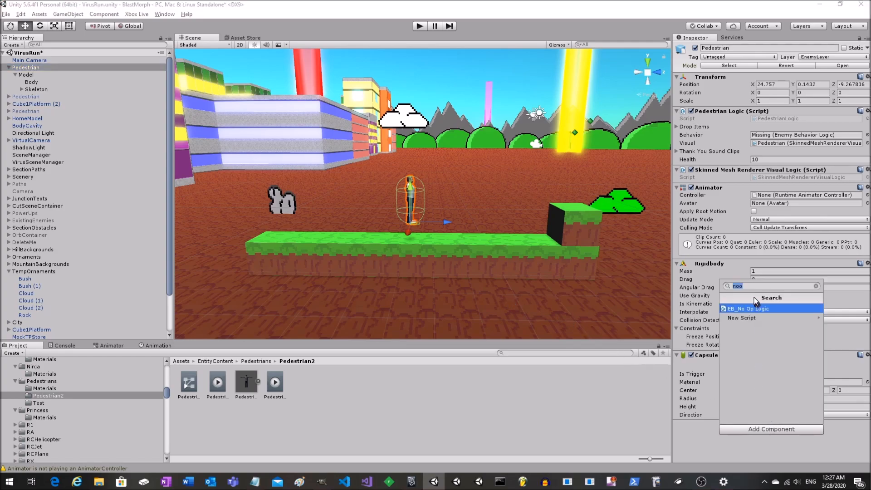
pyautogui.hotkey('ctrl', 'v')
pyautogui.hotkey('ctrl', 'a')
pyautogui.press('BackSpace')
pyautogui.click(856, 209)
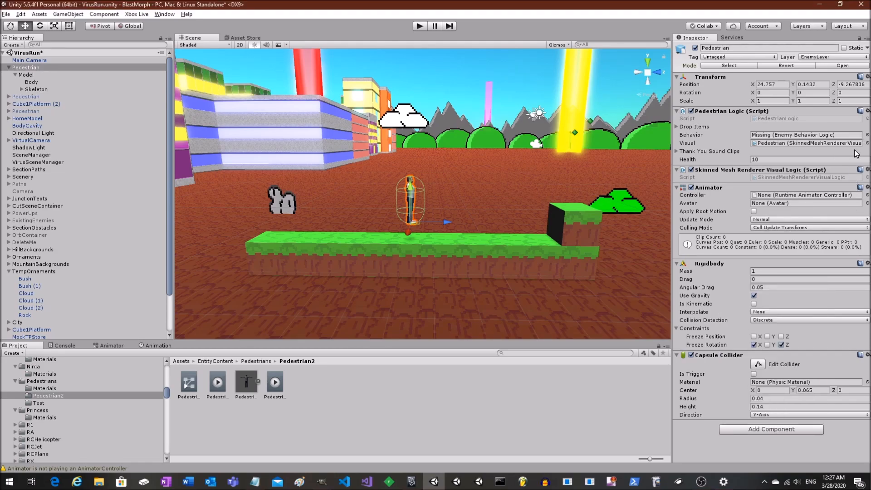
# Paste Enemy Bounce Behavior Logic onto the Pedestrian as a new component below Pedestrian Logic and assign it as Pedestrian Logic's Behavior
pyautogui.click(867, 111)
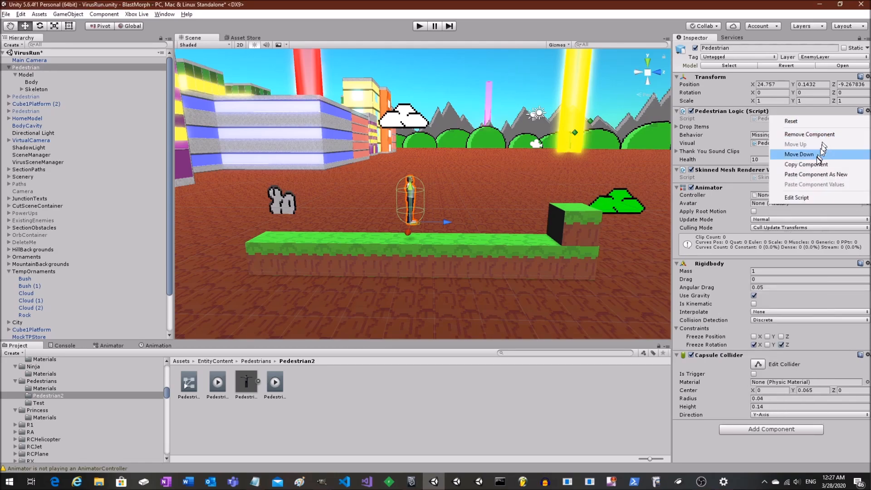
pyautogui.click(816, 175)
pyautogui.moveTo(729, 429); pyautogui.dragTo(733, 170)
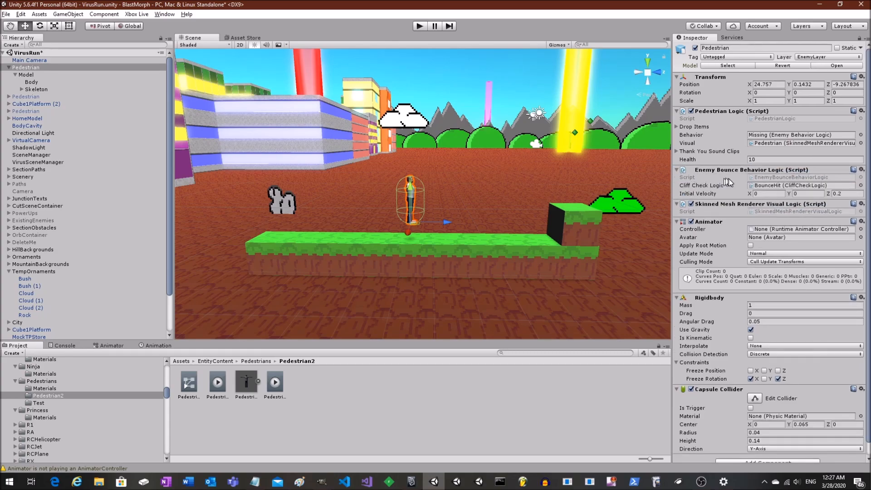
pyautogui.moveTo(734, 173); pyautogui.dragTo(762, 136)
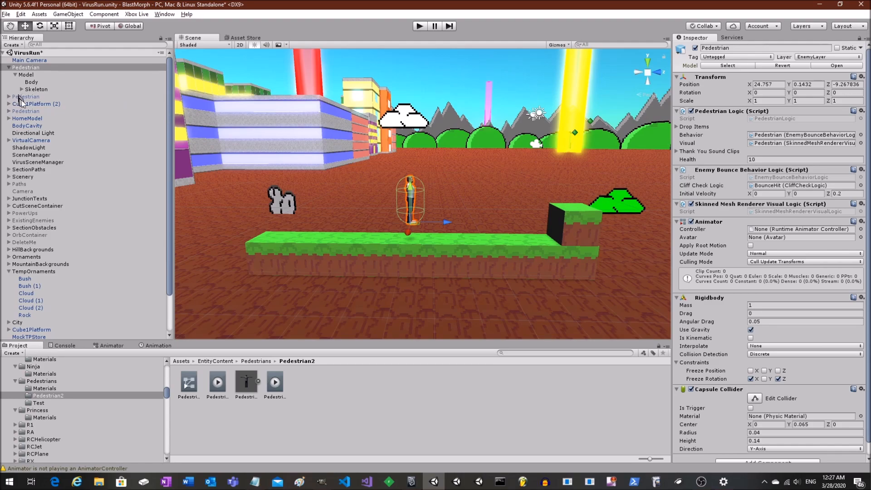
# Copy the inactive Pedestrian's BounceHit object and paste it into the scene
pyautogui.keyDown('alt'); pyautogui.moveTo(473, 228); pyautogui.dragTo(456, 230); pyautogui.keyUp('alt')
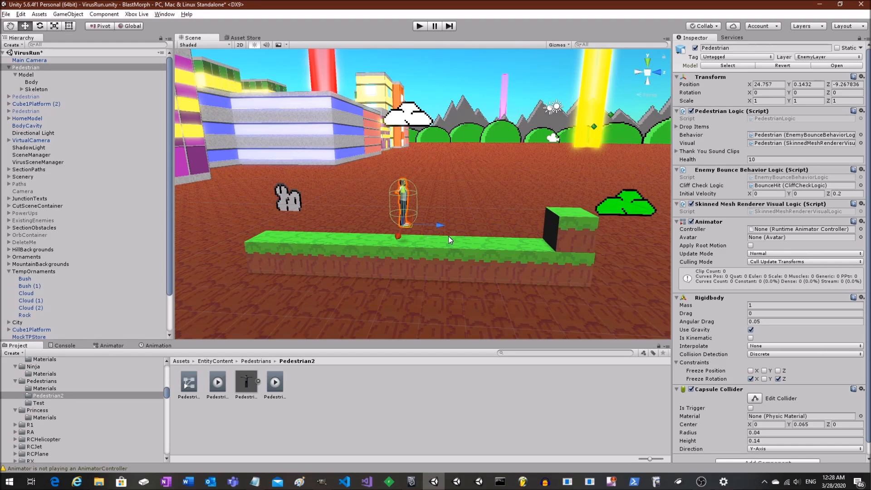
pyautogui.click(8, 97)
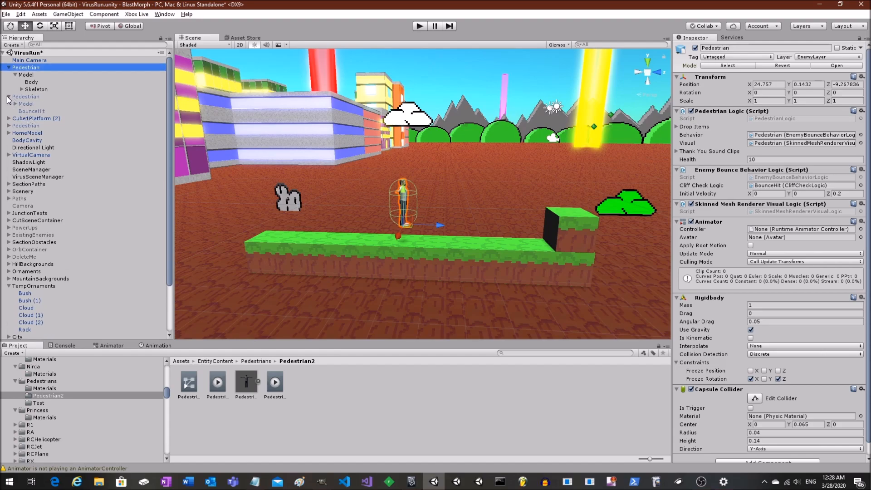
pyautogui.click(29, 112)
pyautogui.rightClick(29, 112)
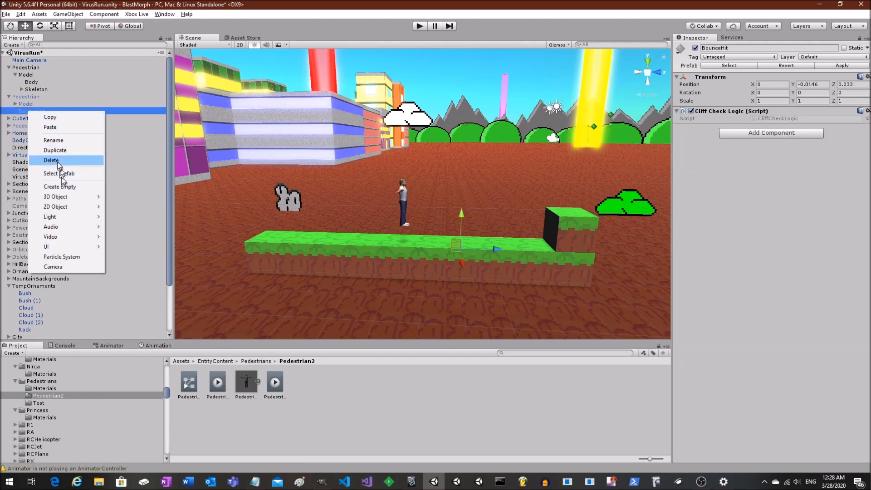
pyautogui.click(49, 118)
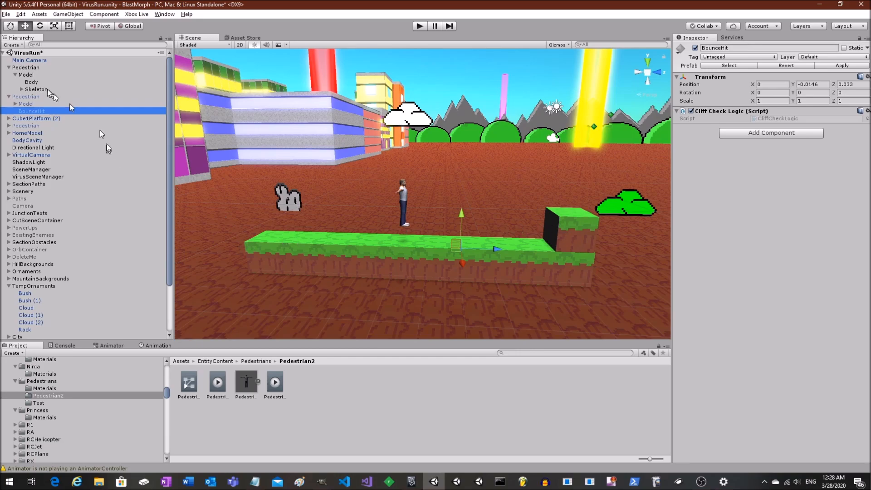
pyautogui.click(27, 74)
pyautogui.rightClick(28, 68)
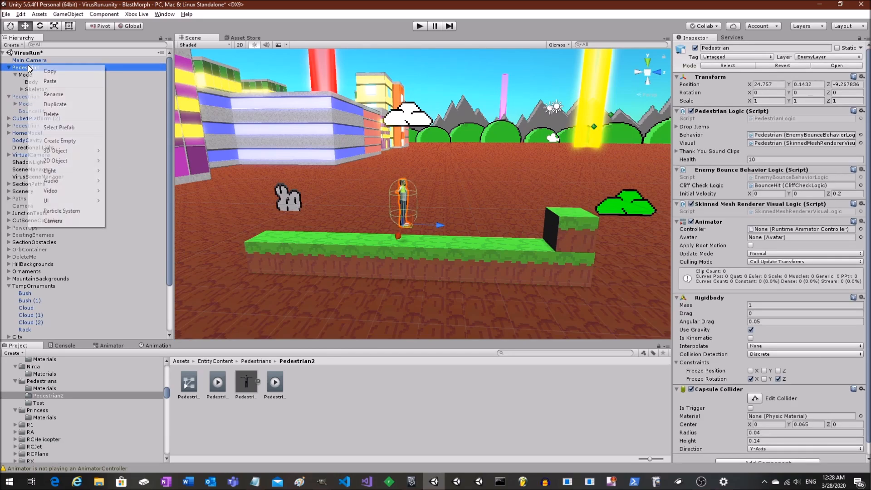
pyautogui.click(57, 83)
# Move the pasted BounceHit close beneath the Pedestrian's feet, at about Y 0.1258 and Z -9.229
pyautogui.moveTo(497, 252); pyautogui.dragTo(461, 252)
pyautogui.moveTo(427, 216); pyautogui.dragTo(426, 203)
pyautogui.moveTo(459, 237); pyautogui.dragTo(535, 141)
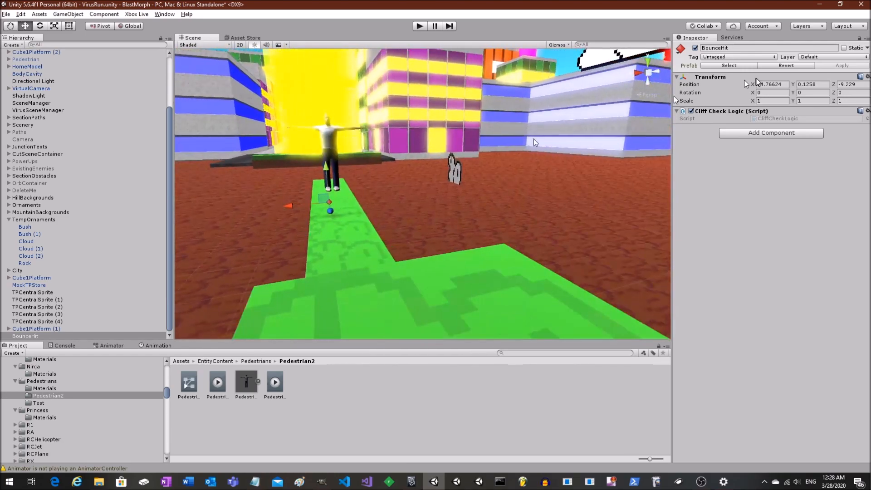
pyautogui.click(781, 85)
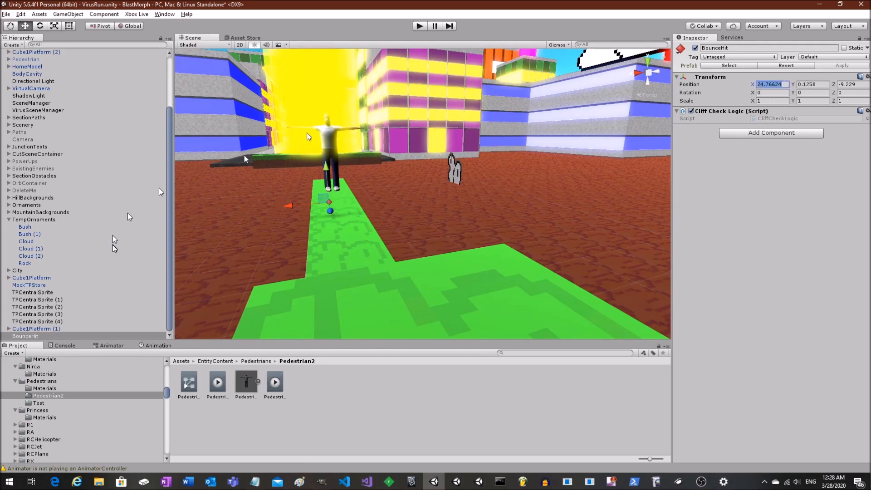
# Make the pasted BounceHit a child of the active Pedestrian and set its X and Z positions to 0
pyautogui.moveTo(56, 335); pyautogui.dragTo(56, 67)
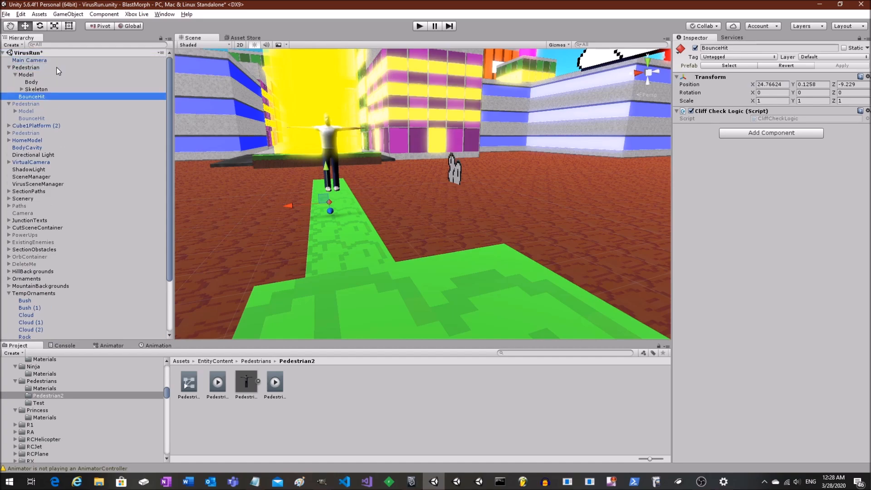
pyautogui.click(846, 84)
pyautogui.write('0')
pyautogui.click(773, 84)
pyautogui.write('0')
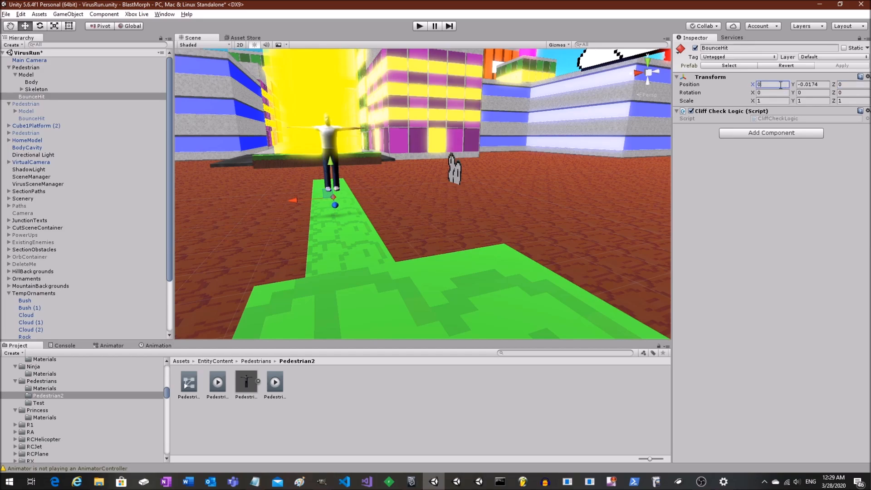
# Move the Pedestrian onto the raised block at the platform's end, to about Y 0.196 and Z -8.824
pyautogui.keyDown('alt'); pyautogui.moveTo(406, 214); pyautogui.dragTo(499, 209); pyautogui.keyUp('alt')
pyautogui.keyDown('alt'); pyautogui.moveTo(403, 198); pyautogui.dragTo(472, 218); pyautogui.keyUp('alt')
pyautogui.click(37, 67)
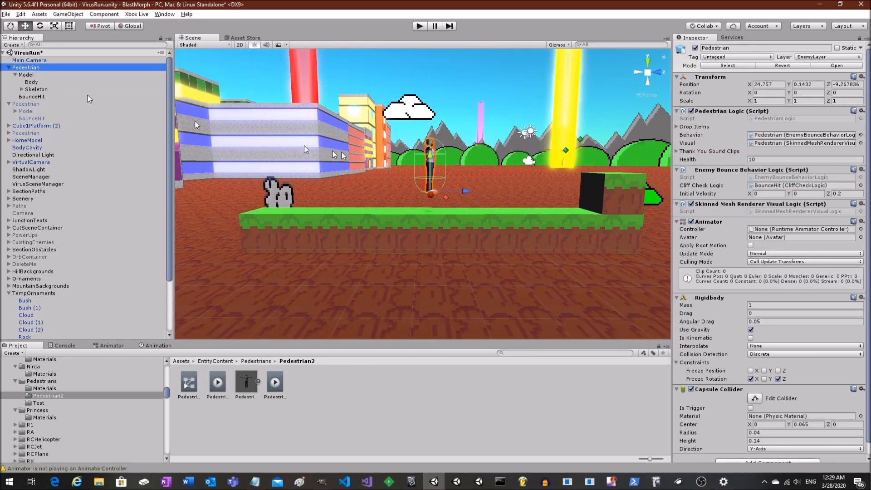
pyautogui.moveTo(437, 165); pyautogui.dragTo(609, 128)
pyautogui.press('f')
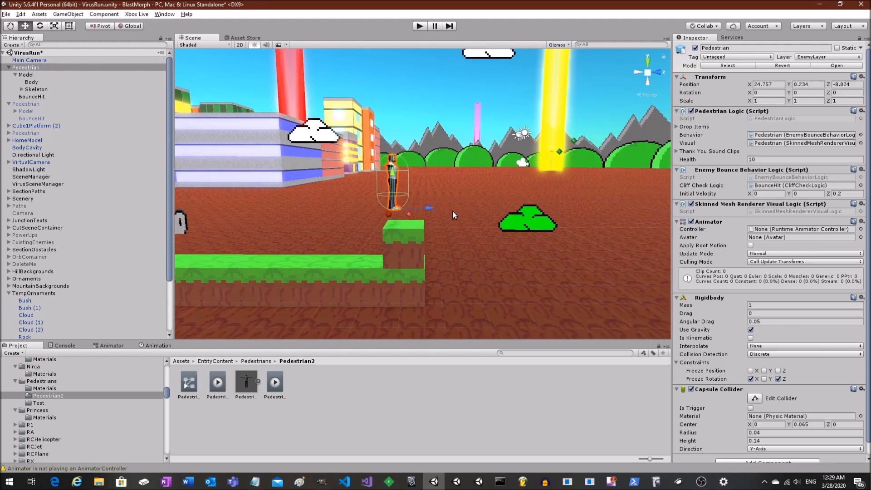
pyautogui.moveTo(368, 198); pyautogui.dragTo(368, 212)
# Shift the Pedestrian toward the raised block's outer edge, to about Z -8.782
pyautogui.keyDown('alt'); pyautogui.moveTo(401, 214); pyautogui.dragTo(415, 188); pyautogui.keyUp('alt')
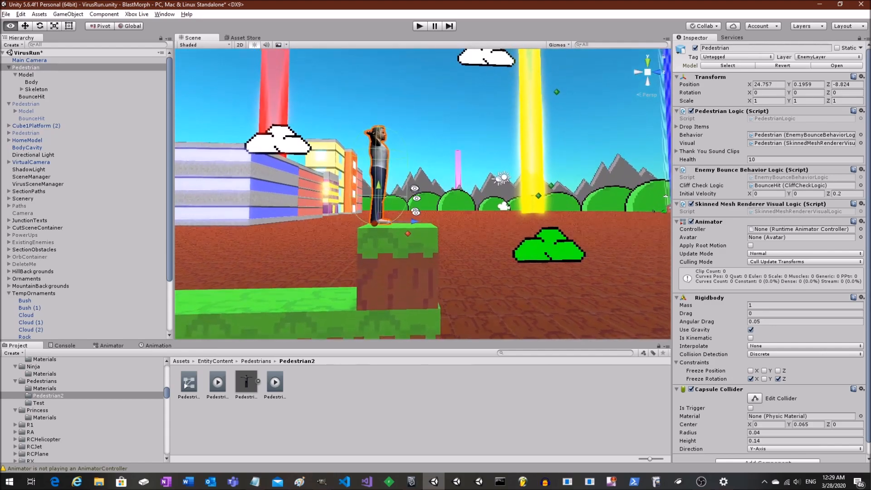
pyautogui.scroll(5, 411, 249)
pyautogui.scroll(-5, 410, 249)
pyautogui.keyDown('alt'); pyautogui.moveTo(400, 254); pyautogui.dragTo(421, 231); pyautogui.keyUp('alt')
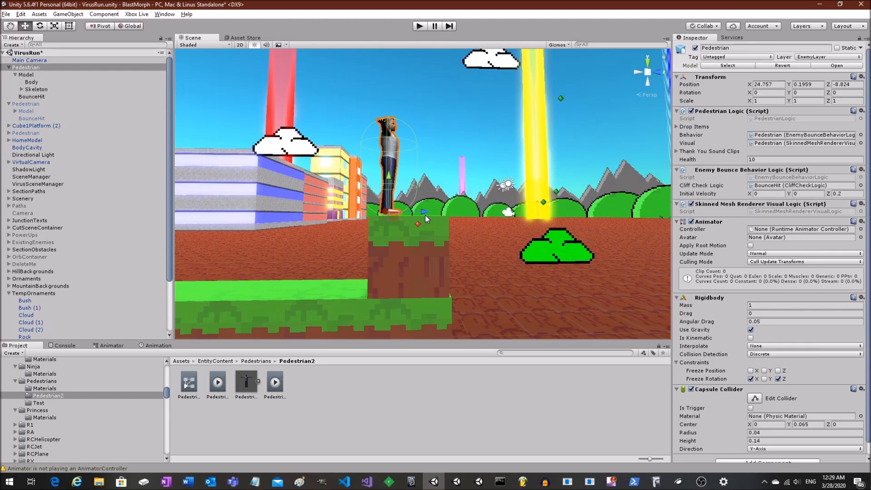
pyautogui.moveTo(423, 210); pyautogui.dragTo(441, 215)
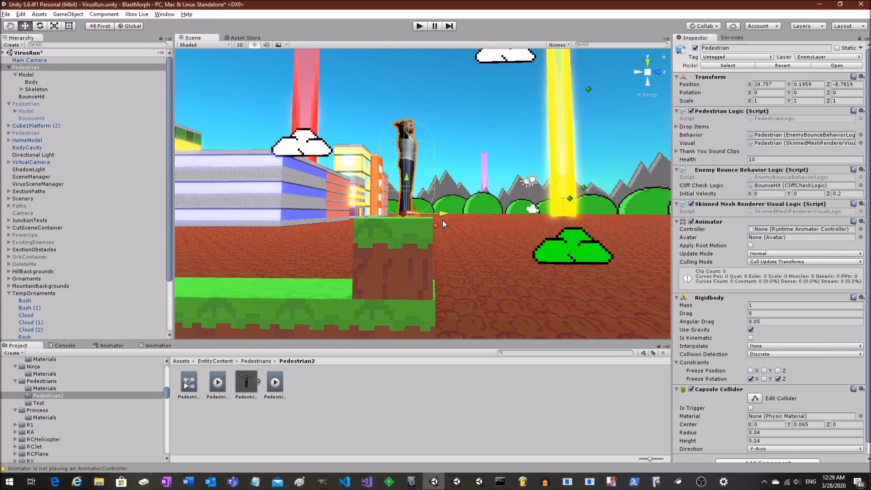
# Move the Pedestrian off the raised block to just above the lower platform, at about Y 0.1202 and Z -9.0894
pyautogui.moveTo(440, 213); pyautogui.dragTo(277, 214)
pyautogui.moveTo(247, 179); pyautogui.dragTo(247, 238)
pyautogui.moveTo(248, 238); pyautogui.dragTo(396, 223, button='middle')
pyautogui.moveTo(396, 224); pyautogui.dragTo(413, 230, button='right')
pyautogui.moveTo(440, 225); pyautogui.dragTo(393, 224)
pyautogui.moveTo(353, 191); pyautogui.dragTo(352, 182)
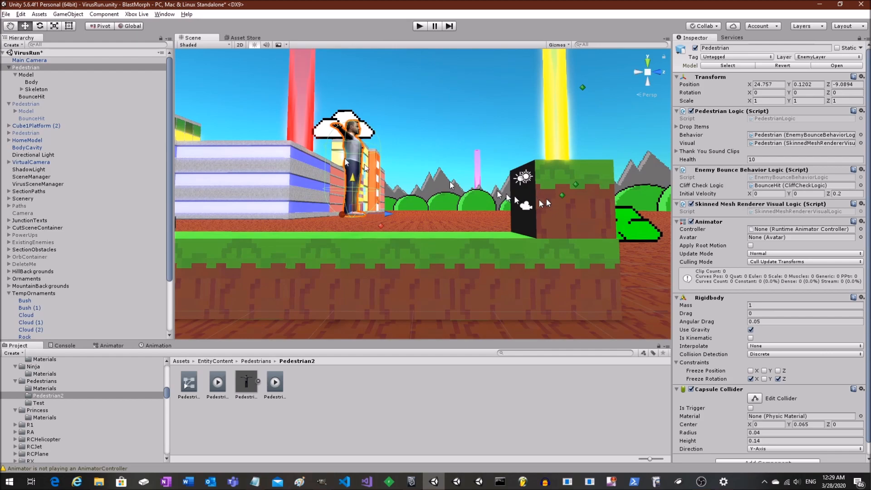
# Move BounceHit to about Y -0.0128 and Z 0.0284, and assign it as the Cliff Check Logic of the active Pedestrian's bounce behavior
pyautogui.click(35, 96)
pyautogui.keyDown('alt'); pyautogui.moveTo(310, 212); pyautogui.dragTo(324, 223); pyautogui.keyUp('alt')
pyautogui.moveTo(424, 235); pyautogui.dragTo(412, 234)
pyautogui.moveTo(380, 200); pyautogui.dragTo(412, 233)
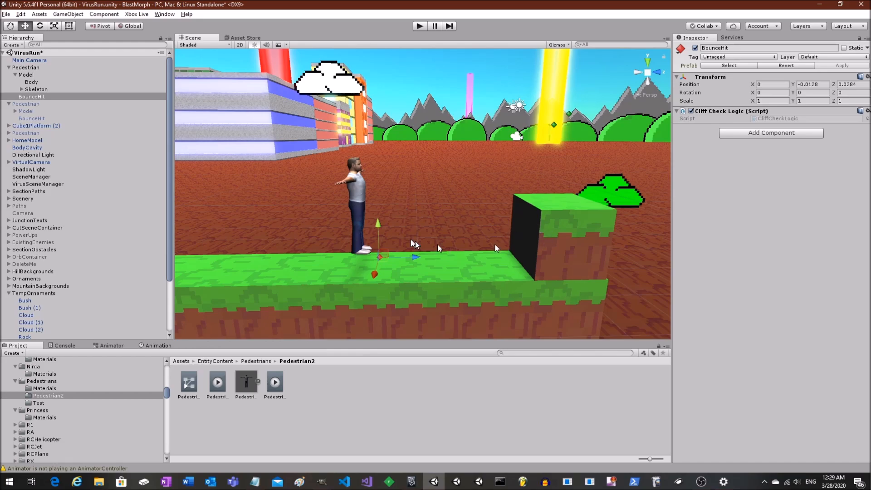
pyautogui.click(30, 68)
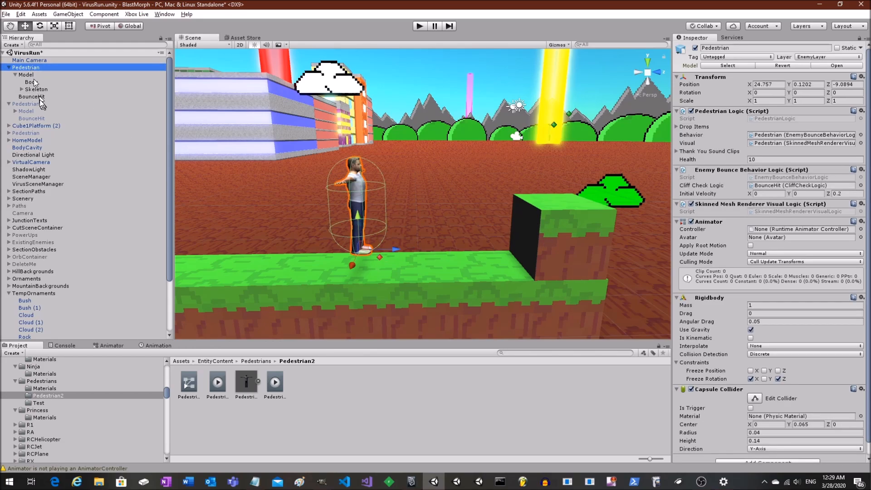
pyautogui.moveTo(37, 96); pyautogui.dragTo(783, 187)
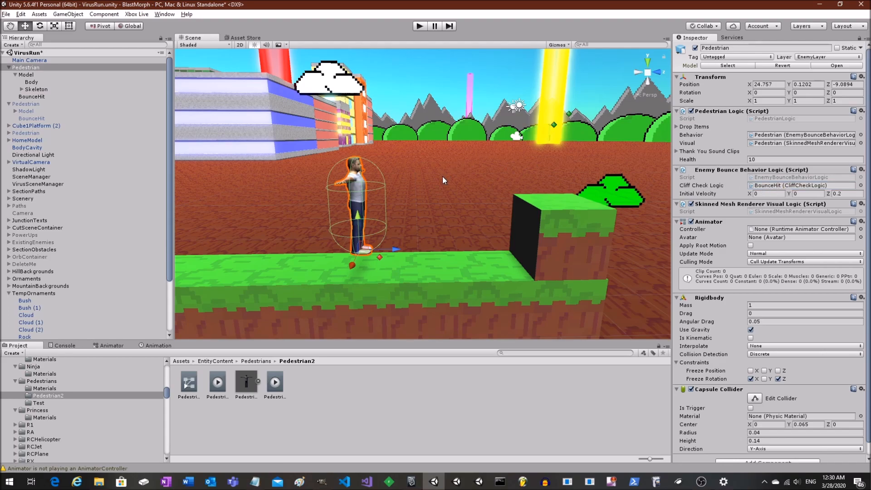
# Move the Pedestrian farther from the raised block, to about Y 0.1359 and Z -9.1807
pyautogui.keyDown('alt'); pyautogui.moveTo(440, 173); pyautogui.dragTo(338, 236); pyautogui.keyUp('alt')
pyautogui.moveTo(333, 231); pyautogui.dragTo(459, 190, button='middle')
pyautogui.moveTo(438, 179); pyautogui.dragTo(438, 166)
pyautogui.moveTo(504, 170); pyautogui.dragTo(490, 202, button='middle')
pyautogui.scroll(-5, 488, 211)
pyautogui.keyDown('alt'); pyautogui.moveTo(488, 210); pyautogui.dragTo(482, 215); pyautogui.keyUp('alt')
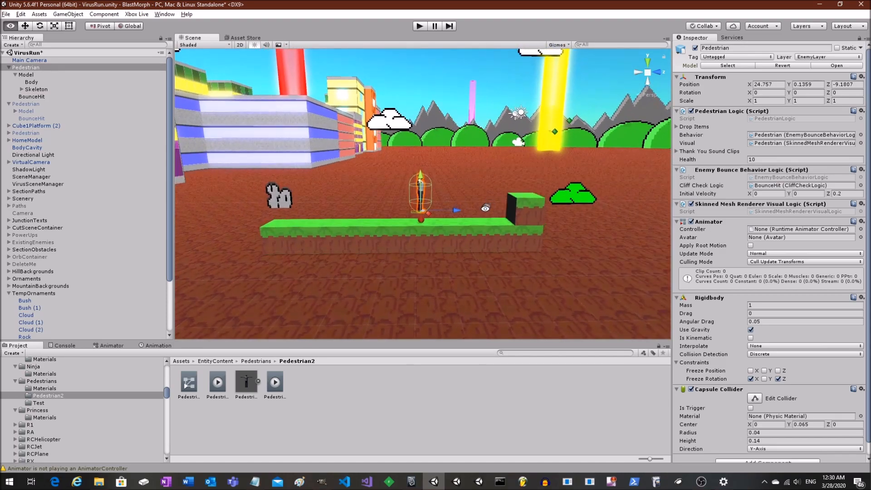
# Play the scene to test the Pedestrian's movement along the platform, and stop it again
pyautogui.scroll(3, 489, 195)
pyautogui.click(419, 26)
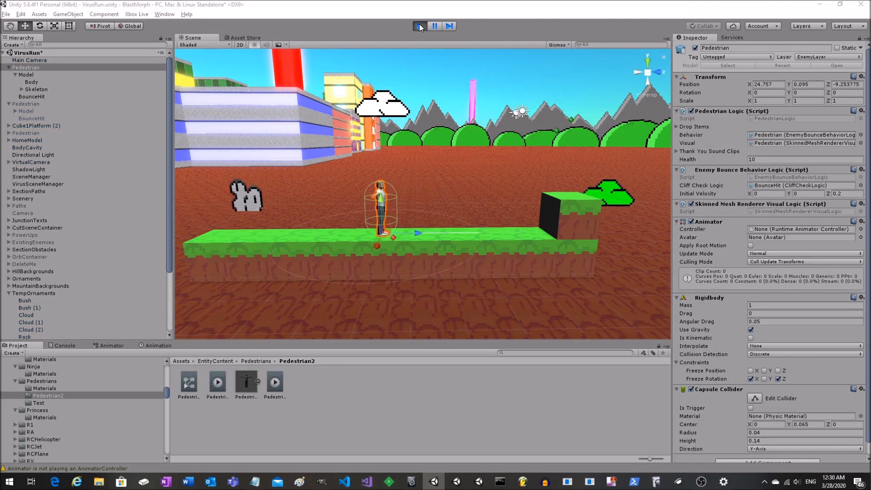
pyautogui.click(419, 26)
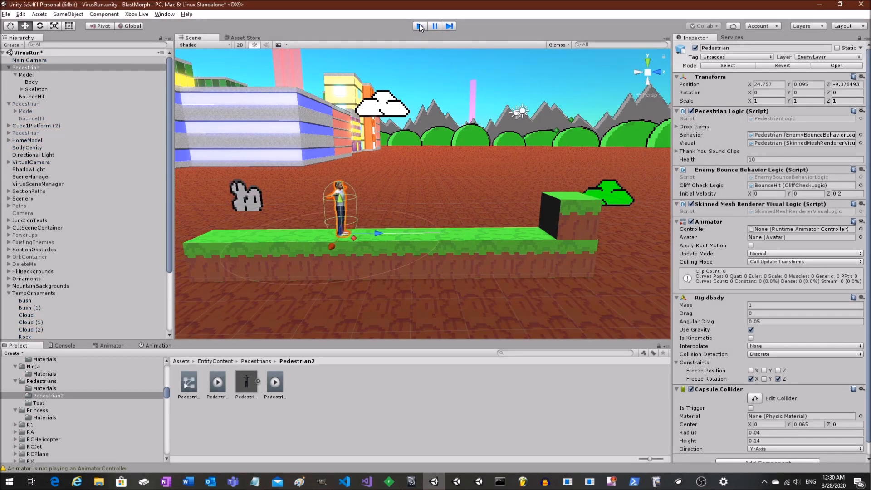
# Lower the Pedestrian onto the platform at Y 0.095, and run the scene again to test its bouncing
pyautogui.click(43, 69)
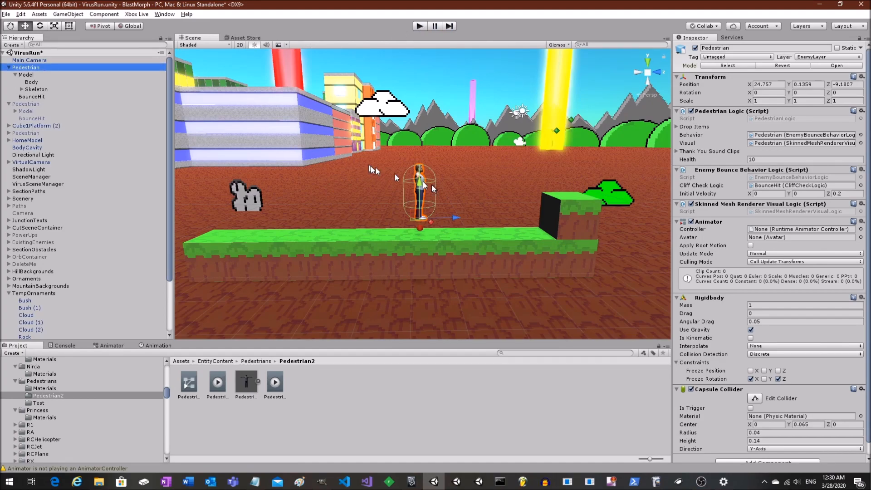
pyautogui.moveTo(418, 180); pyautogui.dragTo(414, 192)
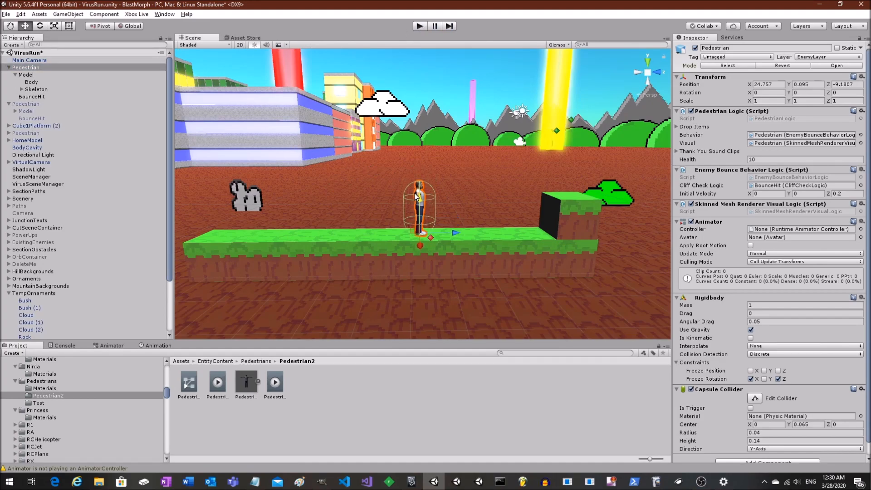
pyautogui.click(419, 27)
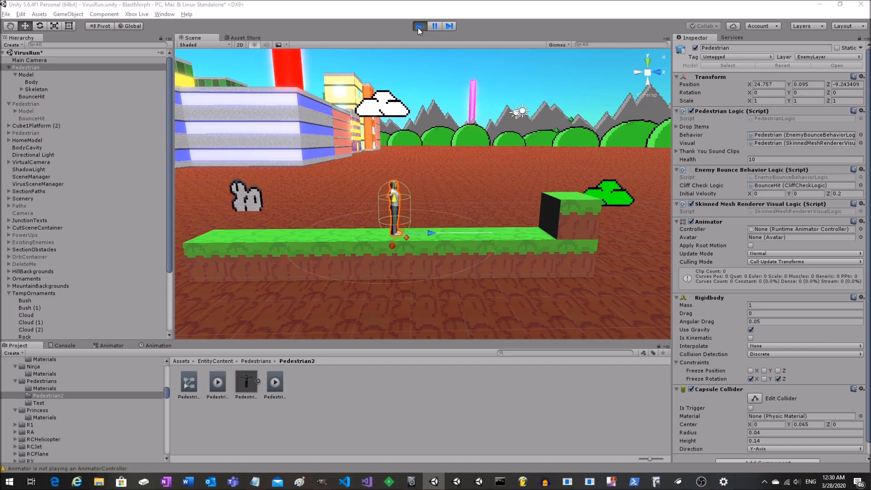
pyautogui.click(418, 26)
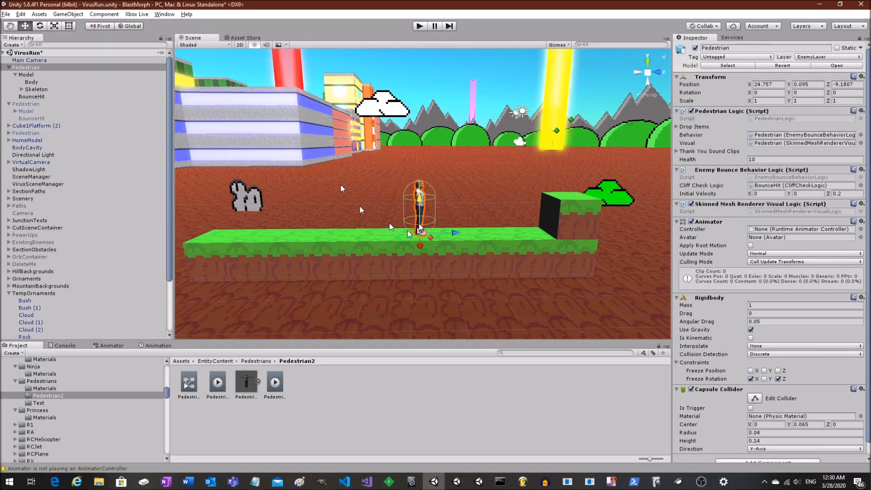
# Add an Enemy Aggregate Behavior Logic component to the active Pedestrian
pyautogui.keyDown('alt'); pyautogui.moveTo(429, 200); pyautogui.dragTo(456, 211); pyautogui.keyUp('alt')
pyautogui.scroll(5, 459, 220)
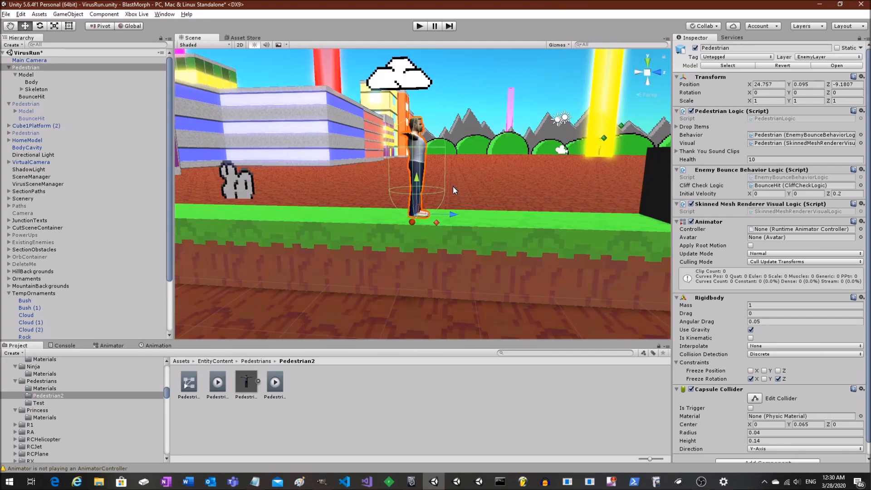
pyautogui.keyDown('alt'); pyautogui.moveTo(453, 186); pyautogui.dragTo(435, 240); pyautogui.keyUp('alt')
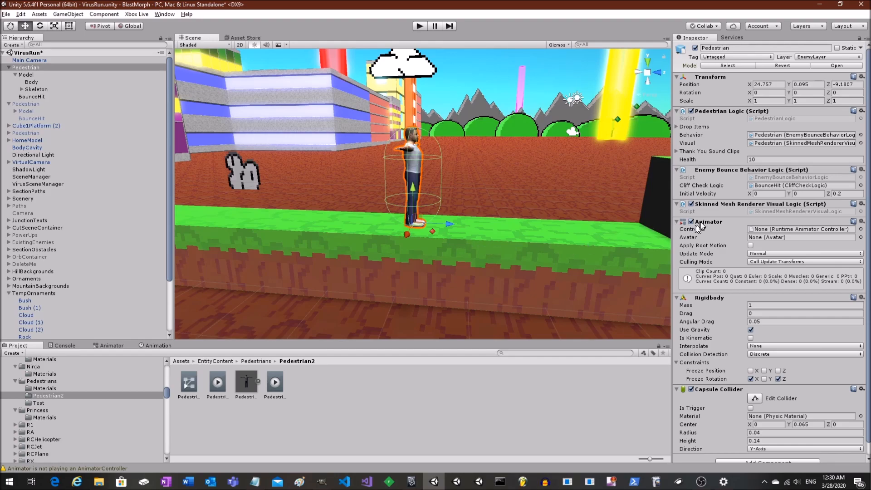
pyautogui.scroll(-1, 701, 225)
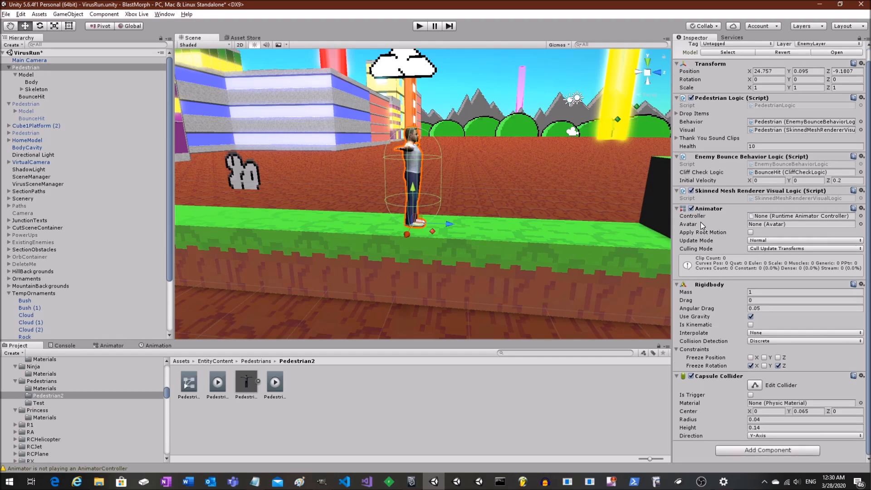
pyautogui.click(755, 450)
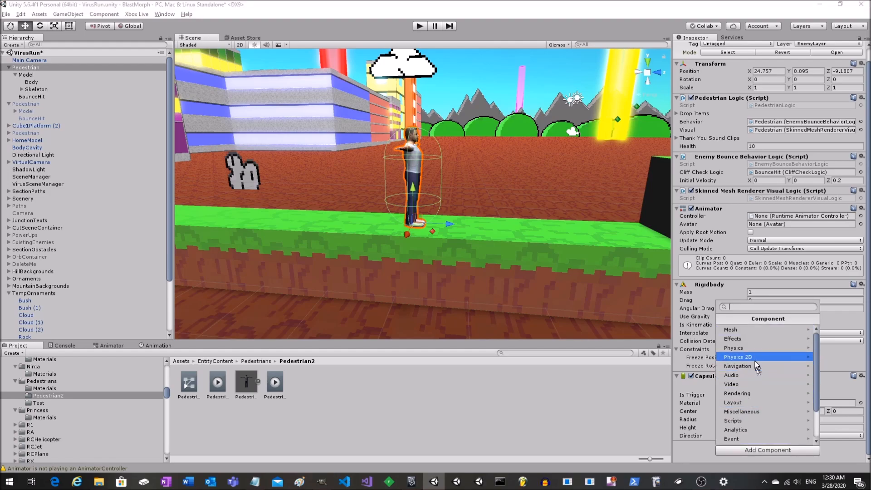
pyautogui.write('aggre')
pyautogui.click(751, 329)
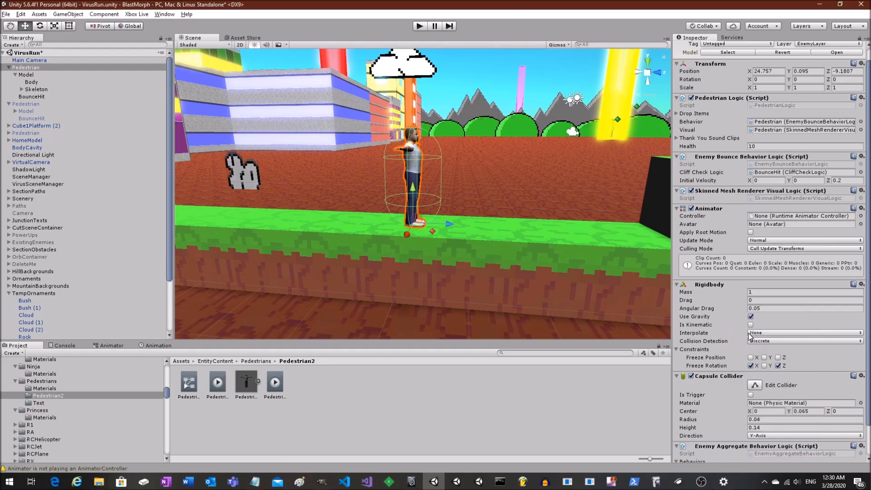
# Assign the aggregate behavior as Pedestrian Logic's Behavior, and add Enemy Bounce Behavior Logic to its Behaviors list as Element 0
pyautogui.moveTo(753, 448)
pyautogui.mouseDown()
pyautogui.moveTo(765, 245)
pyautogui.moveTo(753, 136)
pyautogui.moveTo(763, 122)
pyautogui.mouseUp()
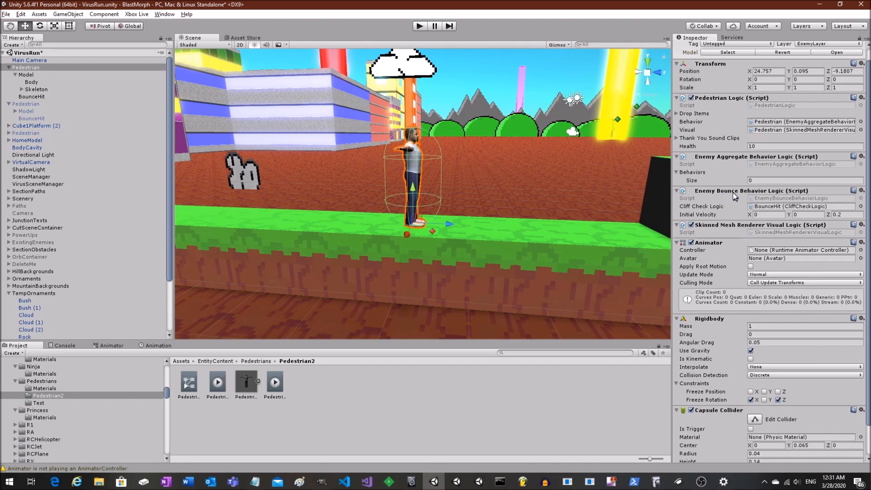
pyautogui.moveTo(700, 173); pyautogui.dragTo(699, 172)
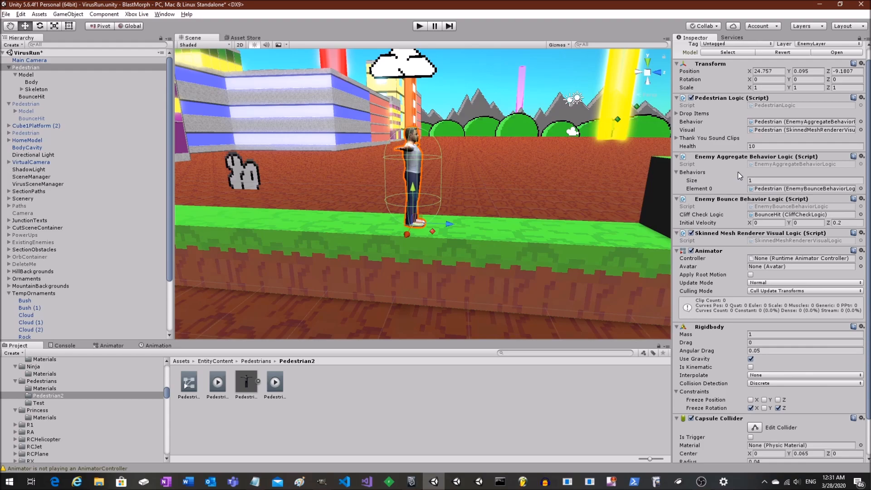
pyautogui.scroll(-3, 458, 199)
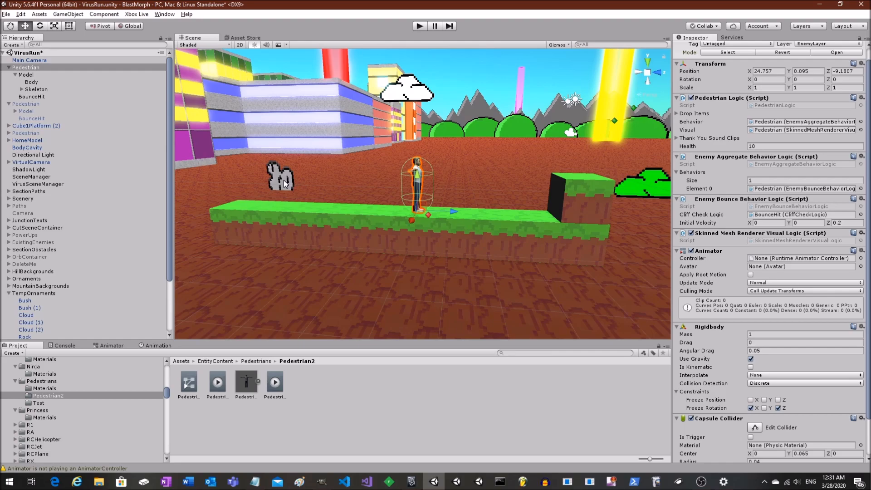
# Copy EB_Look At Movement Direction Logic from the inactive Pedestrian to the active one, placing it between the aggregate and bounce behaviors
pyautogui.click(40, 103)
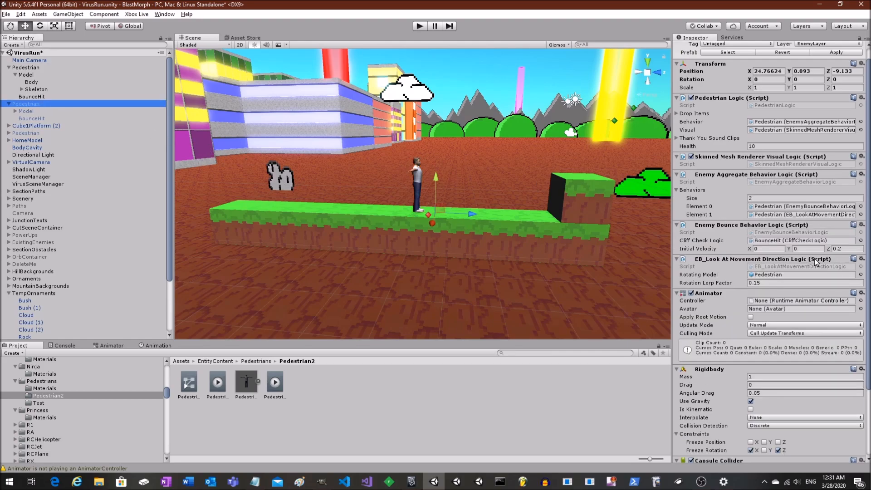
pyautogui.click(861, 258)
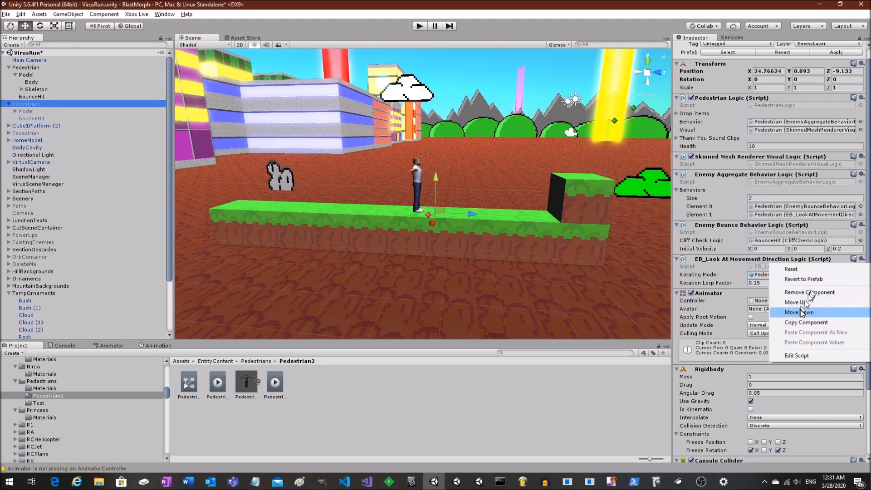
pyautogui.click(802, 321)
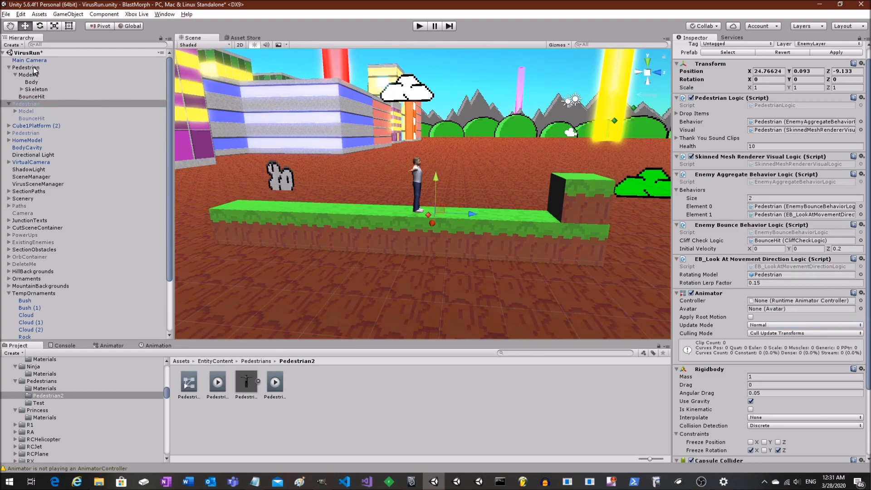
pyautogui.click(33, 68)
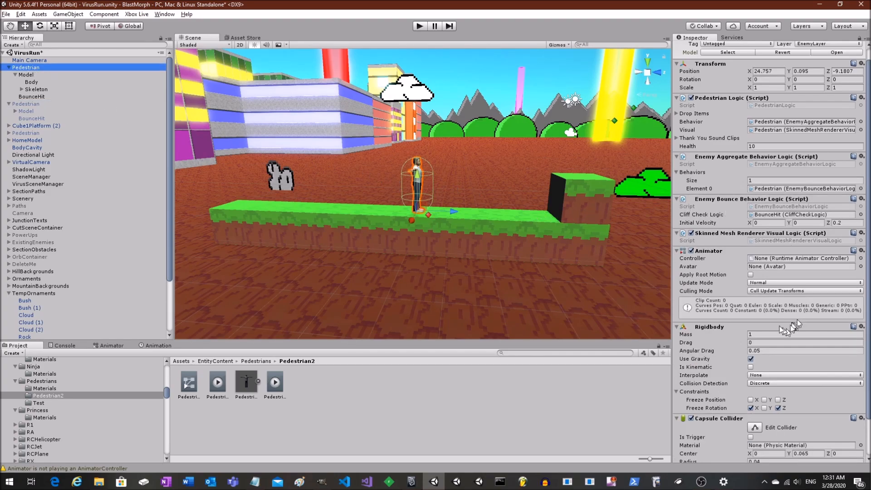
pyautogui.scroll(-2, 807, 302)
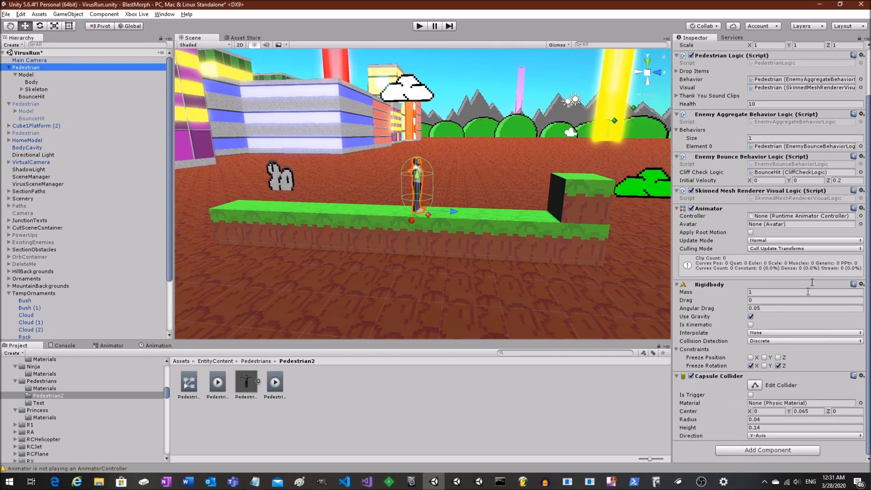
pyautogui.click(861, 156)
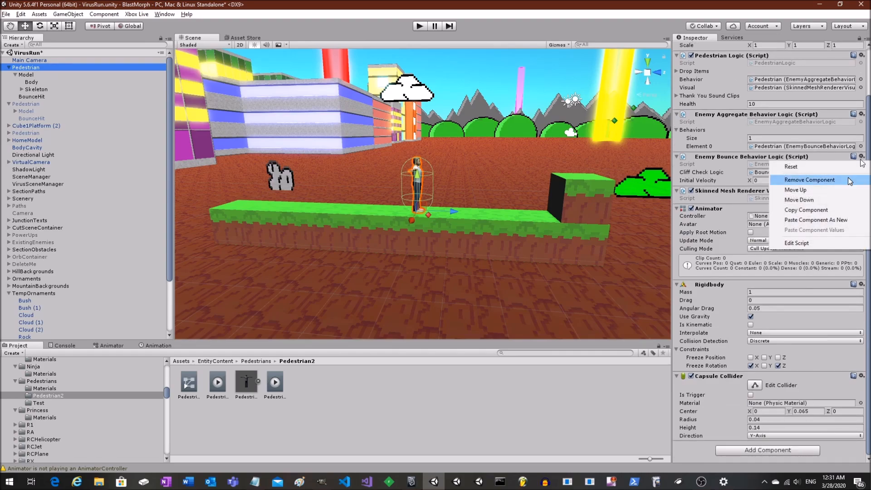
pyautogui.click(821, 219)
pyautogui.moveTo(724, 448); pyautogui.dragTo(733, 160)
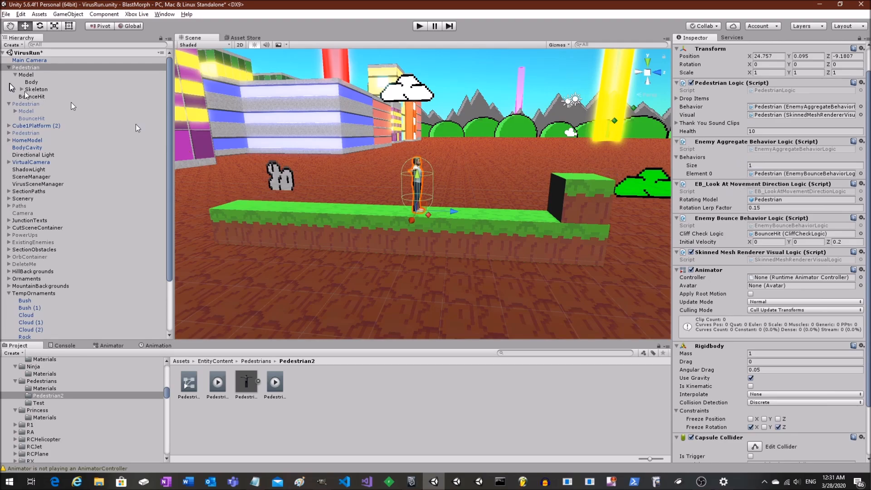
# Set the look-at behavior's Rotating Model to the active Pedestrian, and play the scene
pyautogui.moveTo(27, 75); pyautogui.dragTo(770, 201)
pyautogui.keyDown('alt'); pyautogui.moveTo(315, 173); pyautogui.dragTo(392, 177); pyautogui.keyUp('alt')
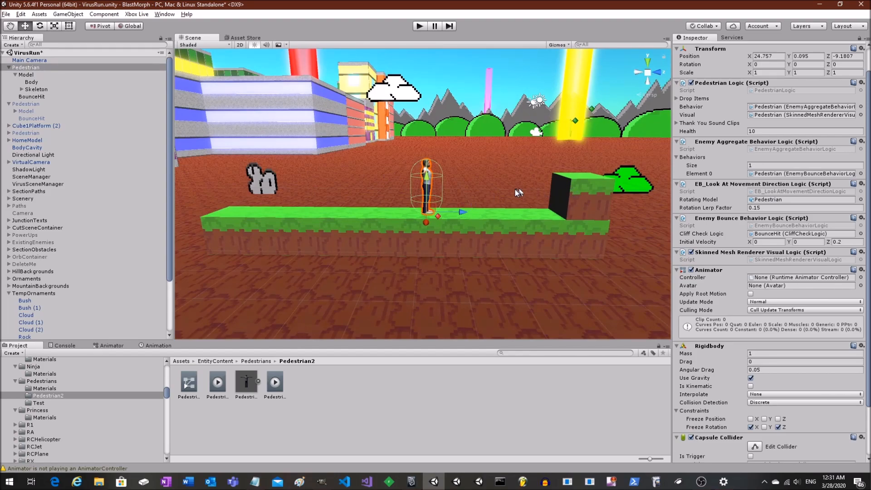
pyautogui.keyDown('alt'); pyautogui.moveTo(452, 185); pyautogui.dragTo(486, 189); pyautogui.keyUp('alt')
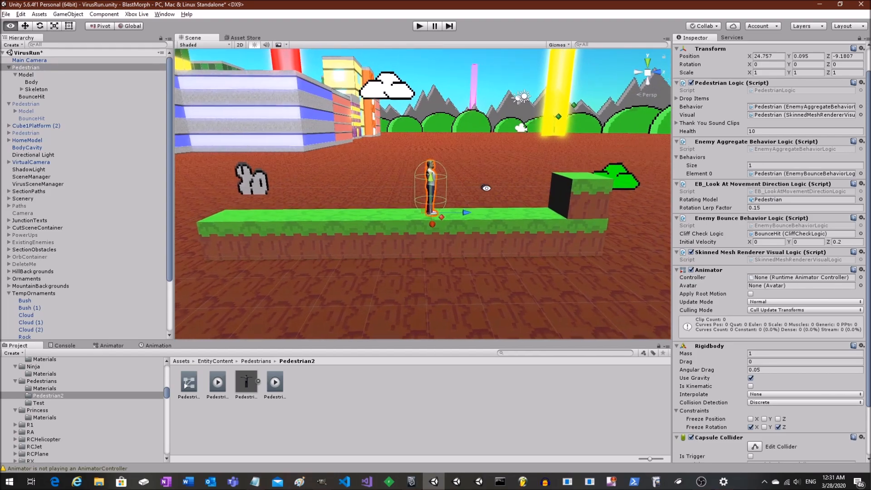
pyautogui.keyDown('alt'); pyautogui.scroll(5, 488, 189); pyautogui.keyUp('alt')
pyautogui.scroll(-6, 489, 190)
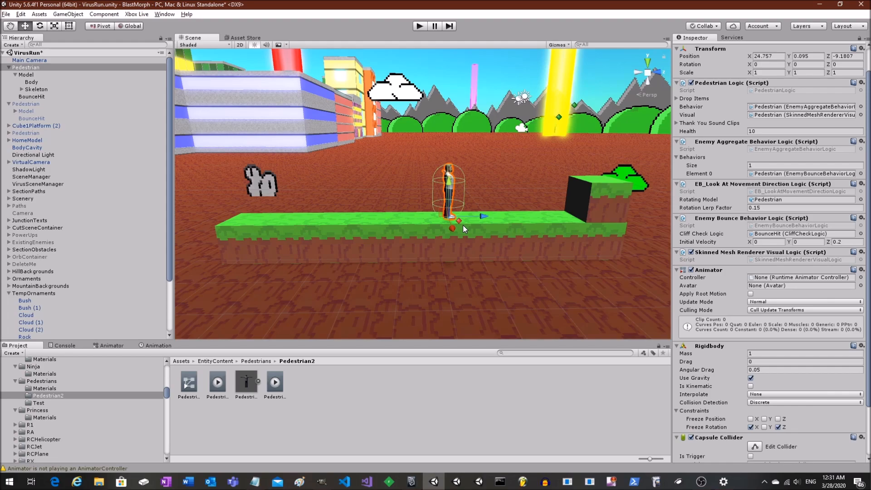
pyautogui.click(414, 28)
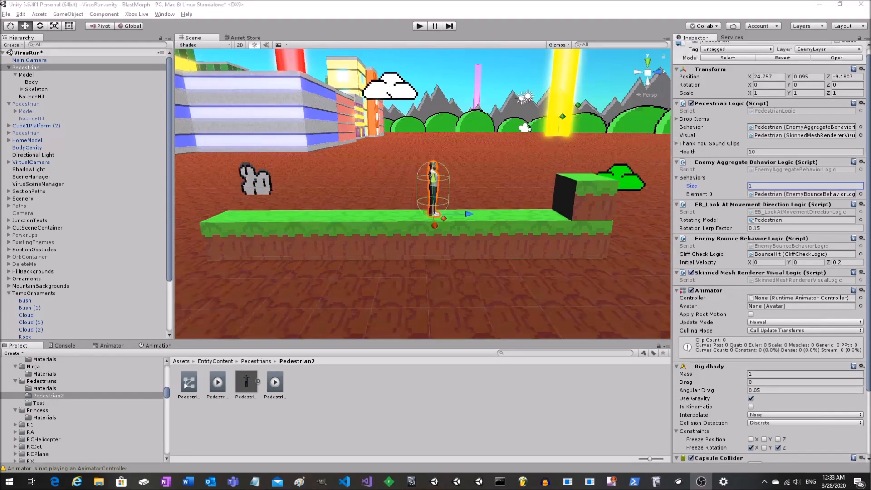
# Add EB_Look At Movement Direction Logic as Element 1 of the aggregate Behaviors, and play the scene to check the Pedestrian's turning
pyautogui.keyDown('alt'); pyautogui.moveTo(473, 254); pyautogui.dragTo(483, 255); pyautogui.keyUp('alt')
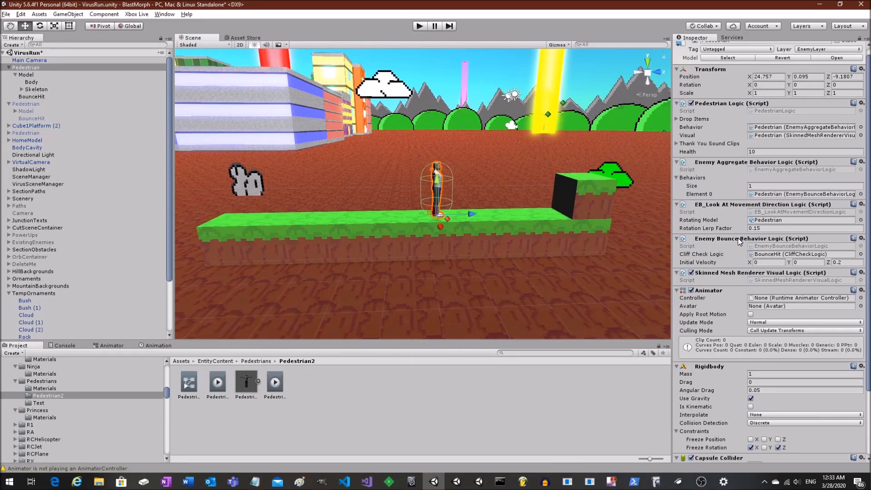
pyautogui.moveTo(742, 209); pyautogui.dragTo(698, 178)
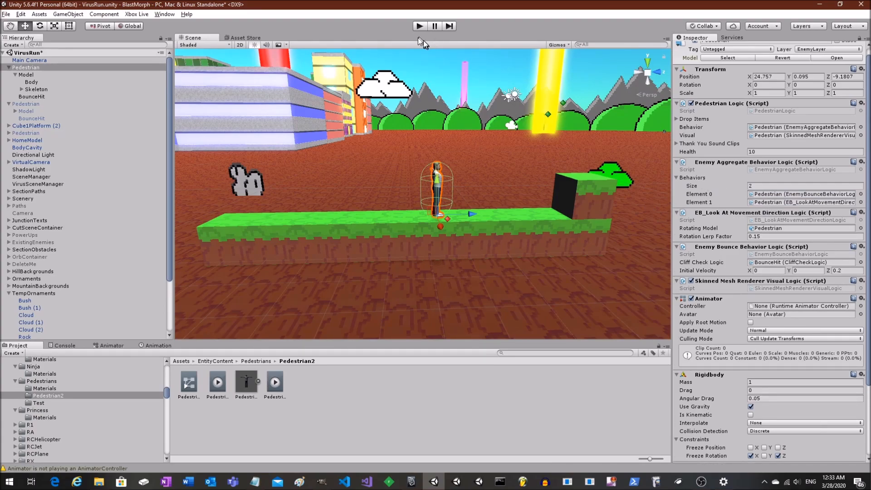
pyautogui.click(418, 26)
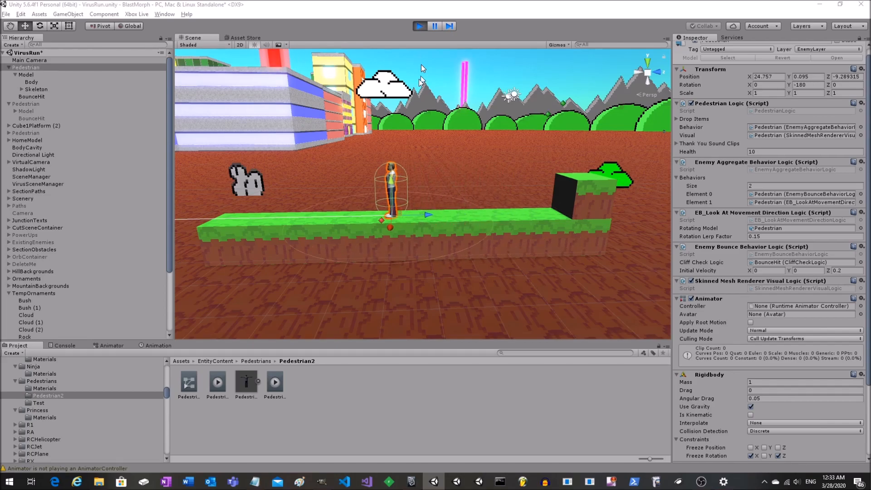
pyautogui.moveTo(475, 116); pyautogui.dragTo(469, 116, button='right')
pyautogui.press('a')
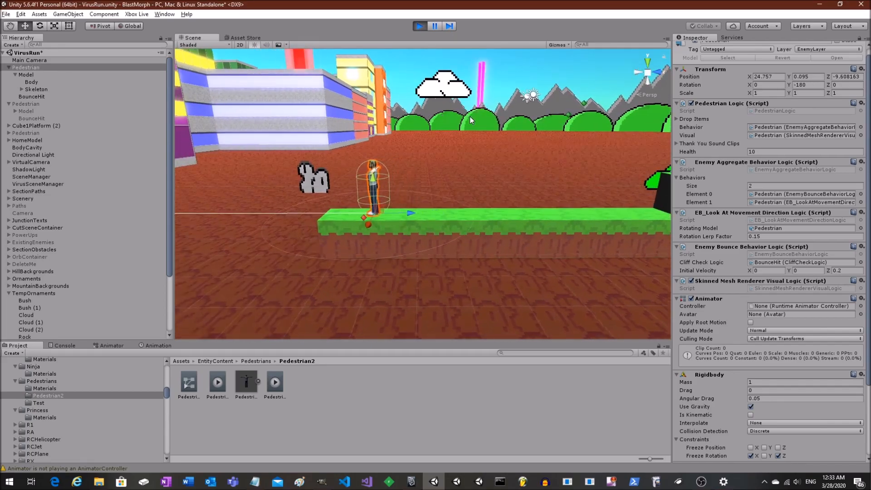
pyautogui.moveTo(489, 139); pyautogui.dragTo(459, 136, button='middle')
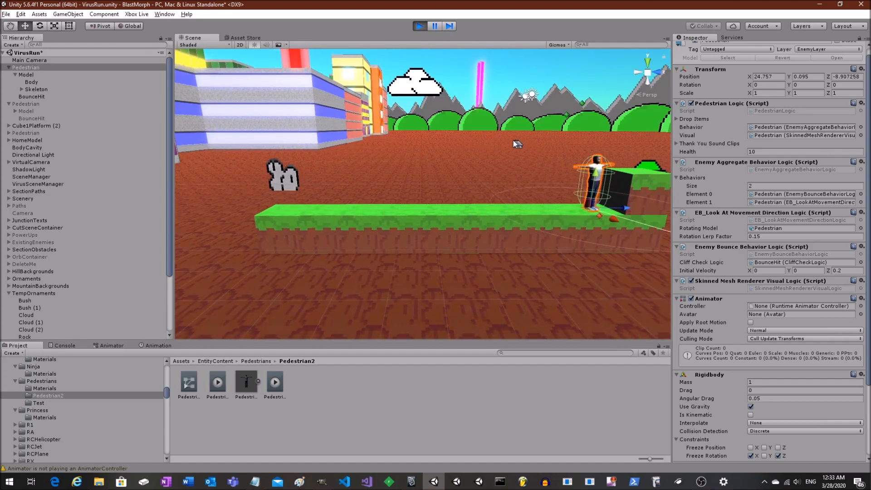
# Bring the Game view over the scene to check the running level, stop playing, and move the view away
pyautogui.keyDown('alt'); pyautogui.moveTo(508, 135); pyautogui.dragTo(546, 132); pyautogui.keyUp('alt')
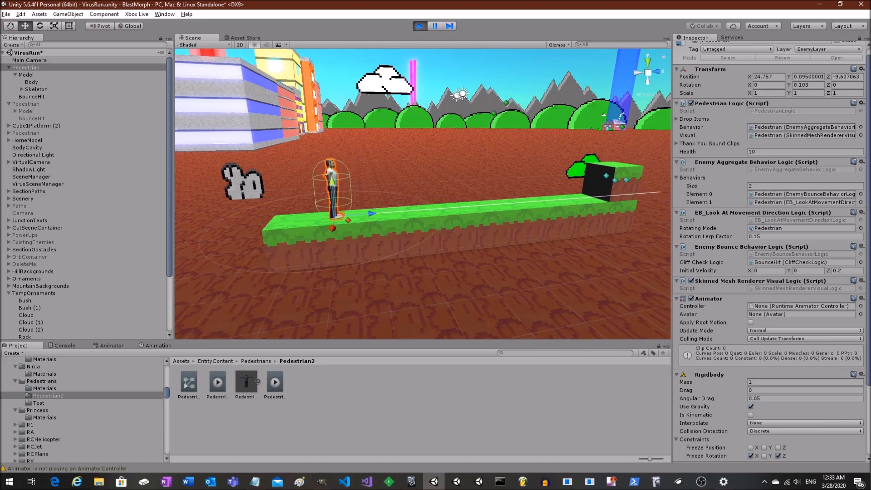
pyautogui.moveTo(870, 152); pyautogui.dragTo(399, 103)
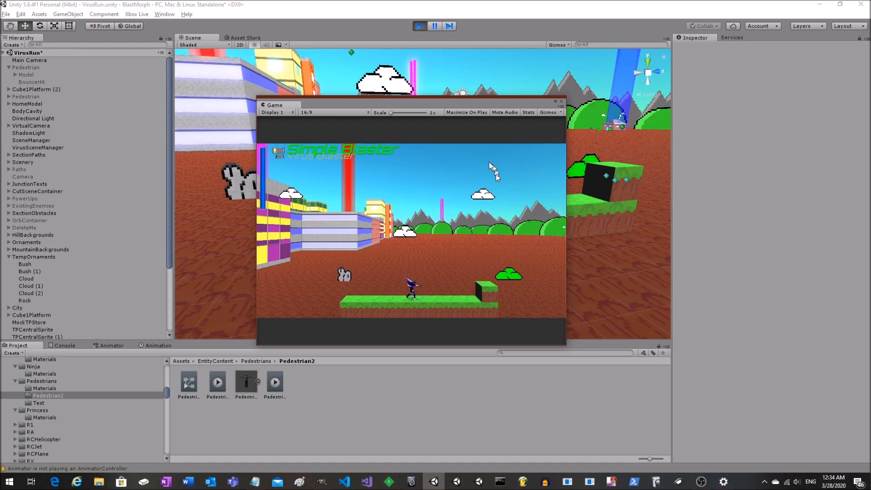
pyautogui.click(420, 26)
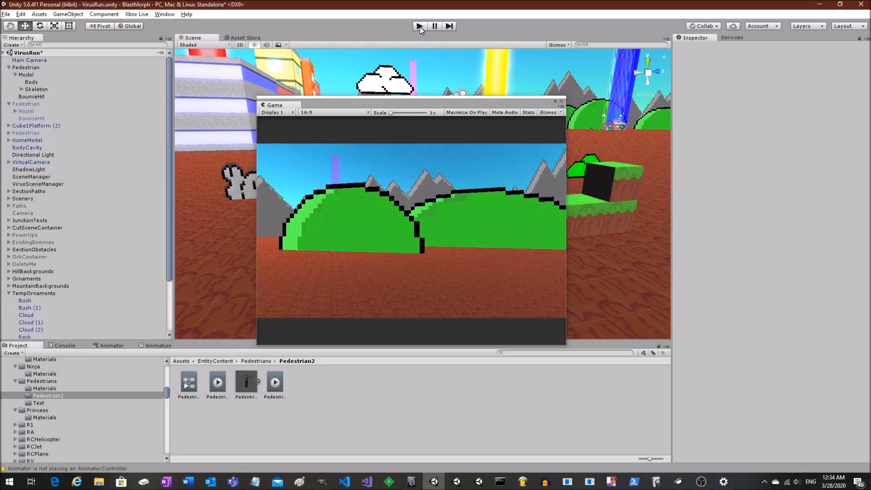
pyautogui.moveTo(415, 103); pyautogui.dragTo(596, 132)
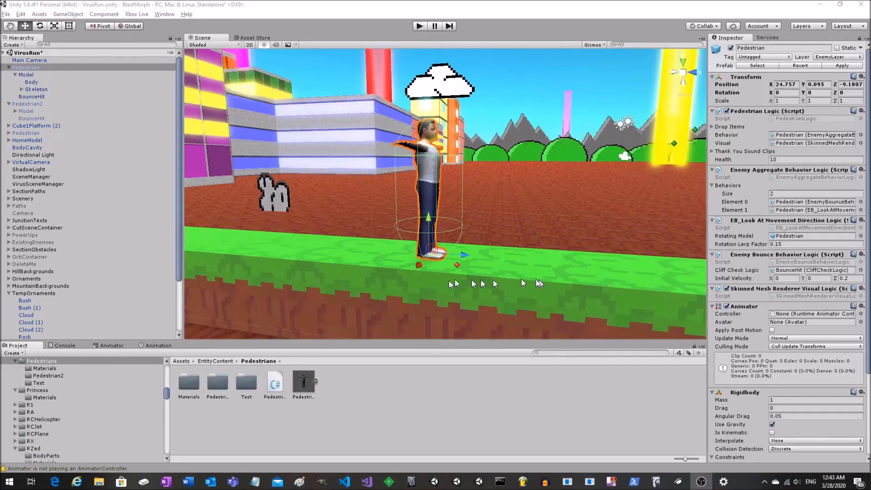
# Play the scene to watch the Pedestrian walk and turn along the platform from the side, and stop it
pyautogui.keyDown('alt'); pyautogui.moveTo(451, 283); pyautogui.dragTo(457, 265); pyautogui.keyUp('alt')
pyautogui.keyDown('alt'); pyautogui.moveTo(505, 223); pyautogui.dragTo(347, 235); pyautogui.keyUp('alt')
pyautogui.keyDown('alt'); pyautogui.moveTo(499, 233); pyautogui.dragTo(246, 297); pyautogui.keyUp('alt')
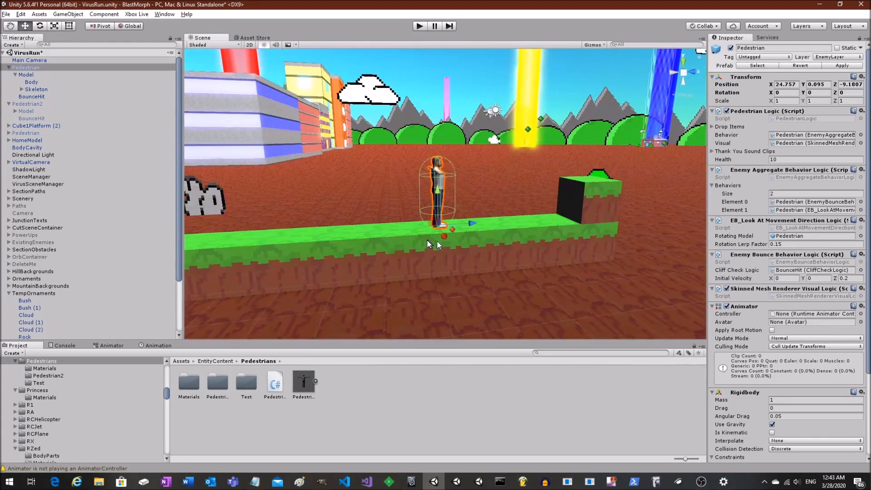
pyautogui.click(419, 25)
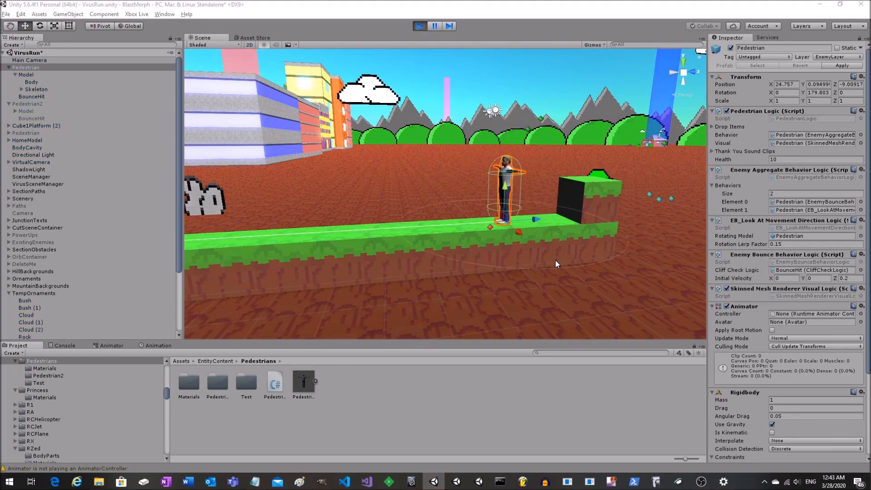
pyautogui.click(421, 27)
# Create an animation clip for the Pedestrian and save it as PedestrianIdle in the Pedestrians folder
pyautogui.moveTo(428, 210); pyautogui.dragTo(446, 242, button='right')
pyautogui.press('f')
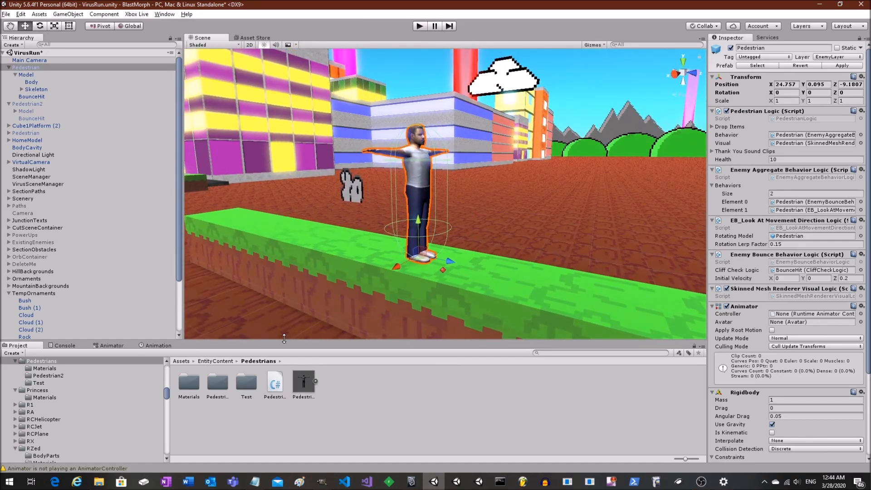
pyautogui.click(155, 347)
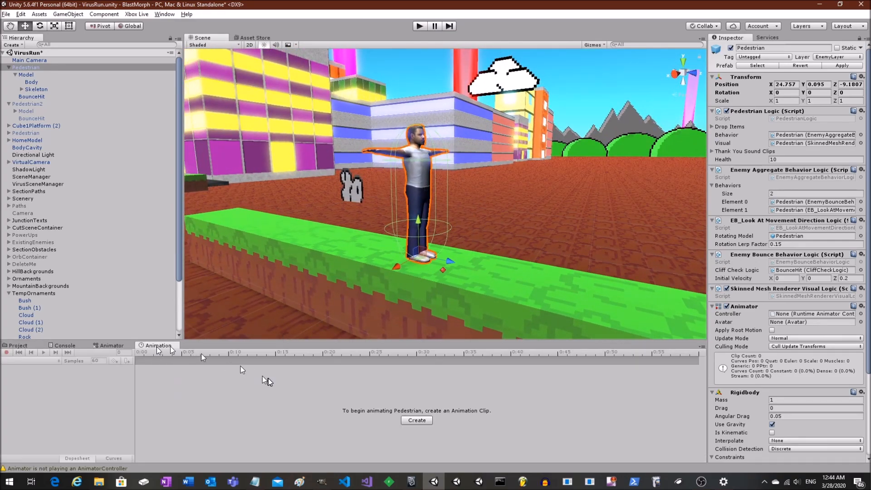
pyautogui.click(420, 420)
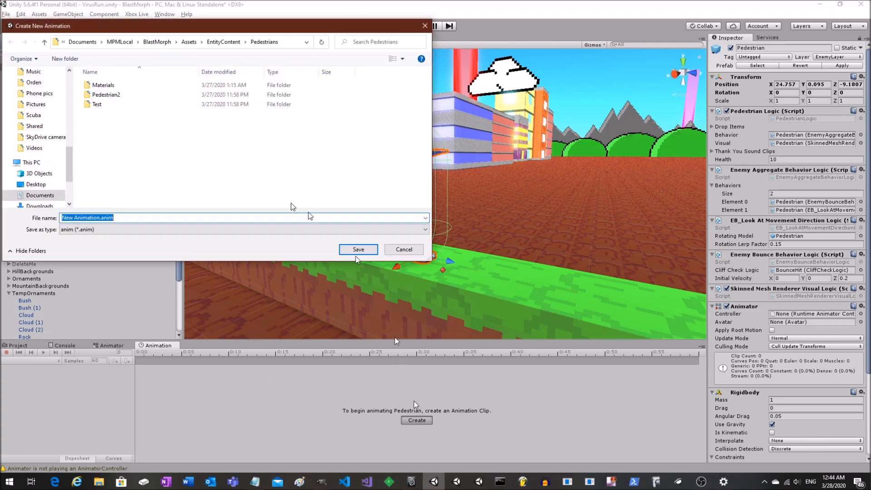
pyautogui.click(100, 217)
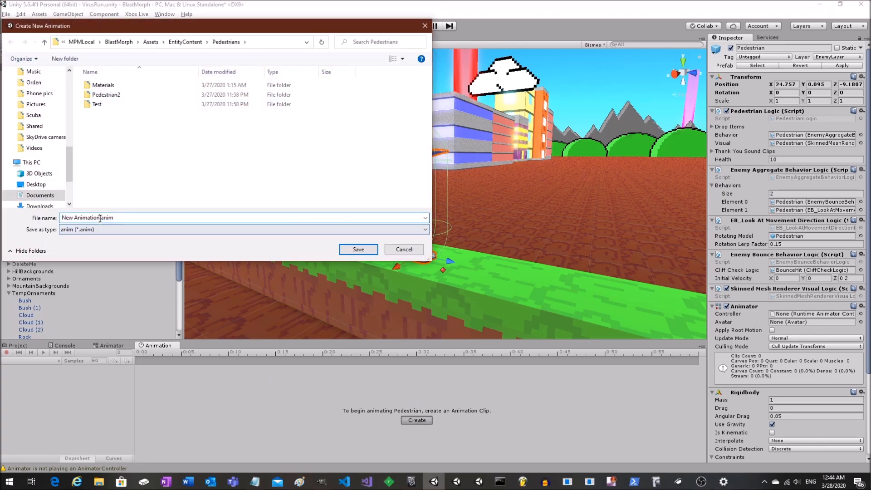
pyautogui.hotkey('shift', 'Home')
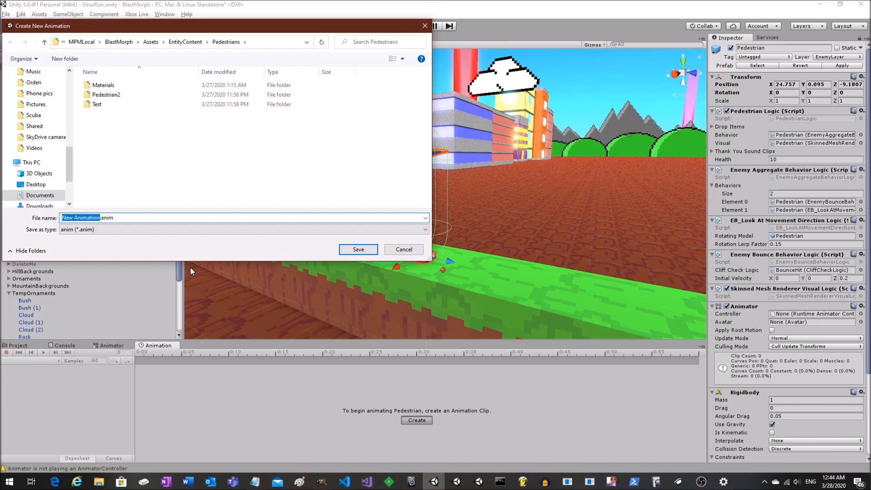
pyautogui.write('PedestrianIdle')
pyautogui.press('BackSpace')
pyautogui.write('le')
pyautogui.press('Return')
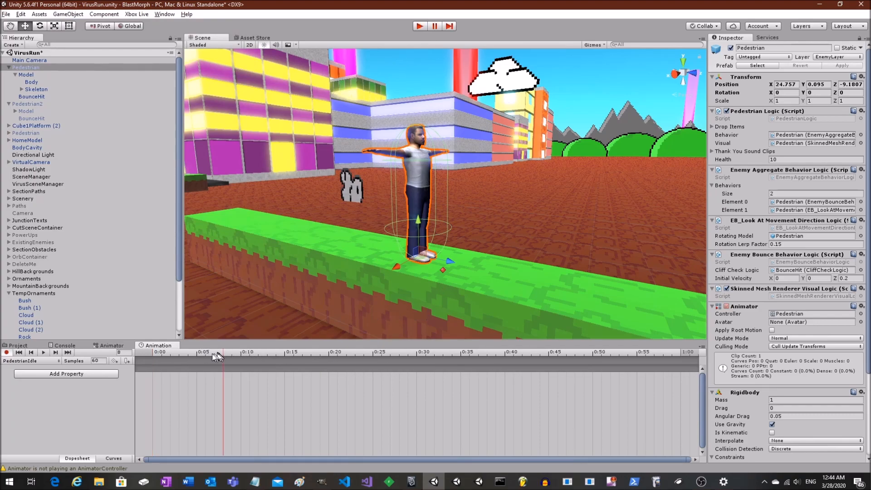
# Activate the Rotate tool and expand the Pedestrian's skeleton from Pelvis through Spine, Chest and Collar to both shoulder blades' children
pyautogui.click(39, 27)
pyautogui.keyDown('alt'); pyautogui.moveTo(403, 184); pyautogui.dragTo(333, 187); pyautogui.keyUp('alt')
pyautogui.scroll(2, 431, 179)
pyautogui.scroll(-2, 431, 179)
pyautogui.moveTo(433, 195); pyautogui.dragTo(434, 179, button='middle')
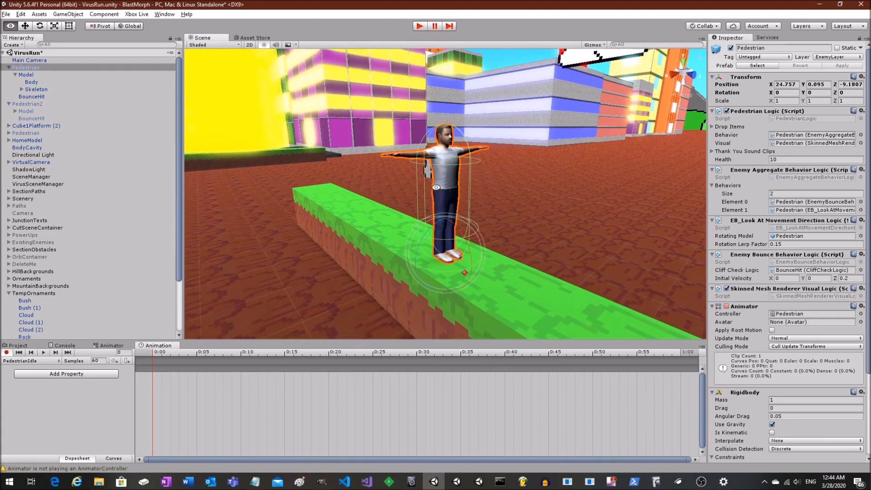
pyautogui.keyDown('alt'); pyautogui.moveTo(433, 179); pyautogui.dragTo(425, 182); pyautogui.keyUp('alt')
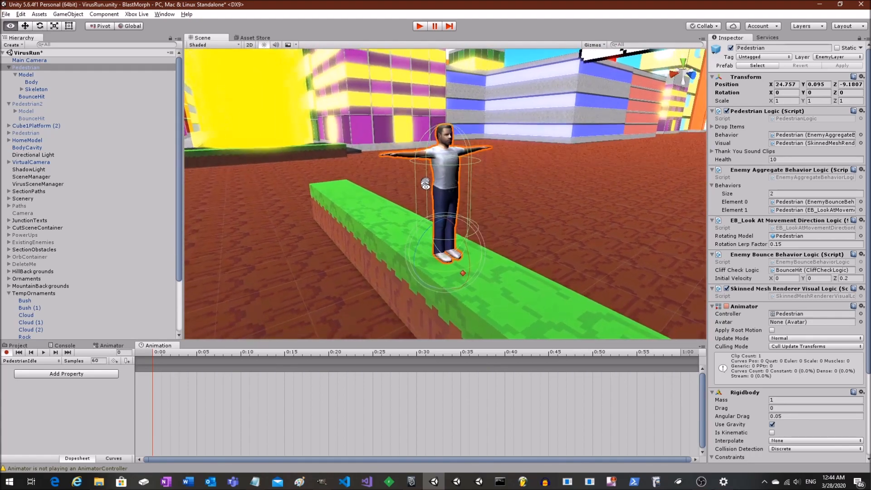
pyautogui.click(21, 89)
pyautogui.click(27, 111)
pyautogui.click(34, 133)
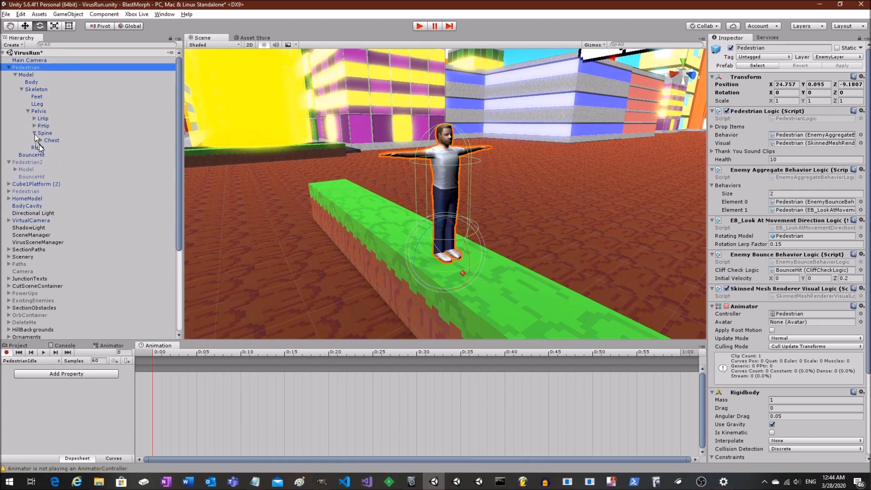
pyautogui.click(40, 140)
pyautogui.click(46, 147)
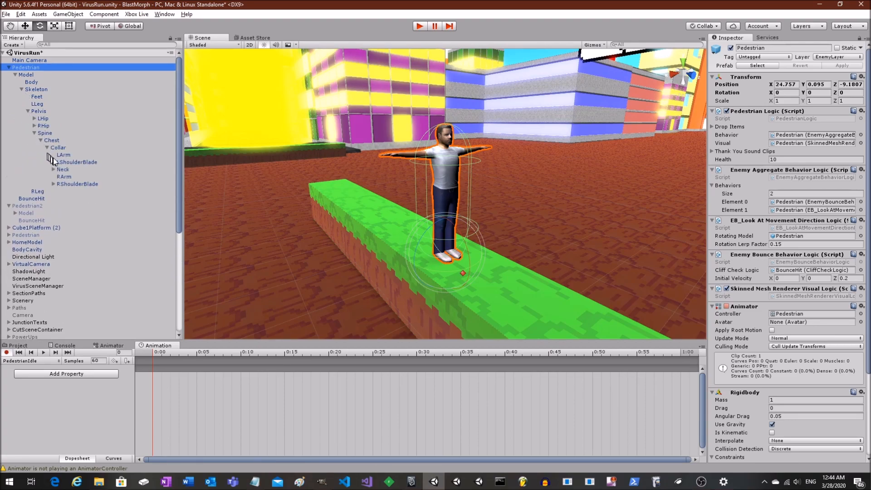
pyautogui.click(53, 184)
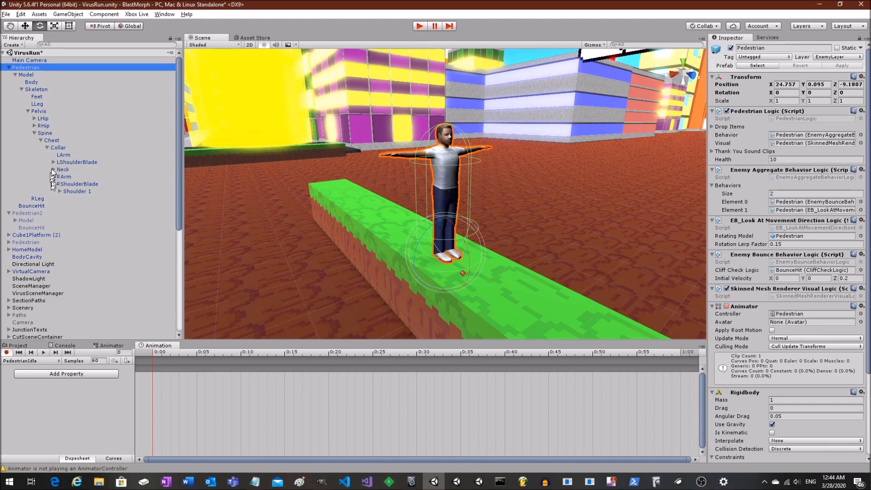
pyautogui.click(54, 162)
# Lower both arms at frame 0 by rotating Shoulder to about 67° and Shoulder 1 to about 66° in Z
pyautogui.click(74, 169)
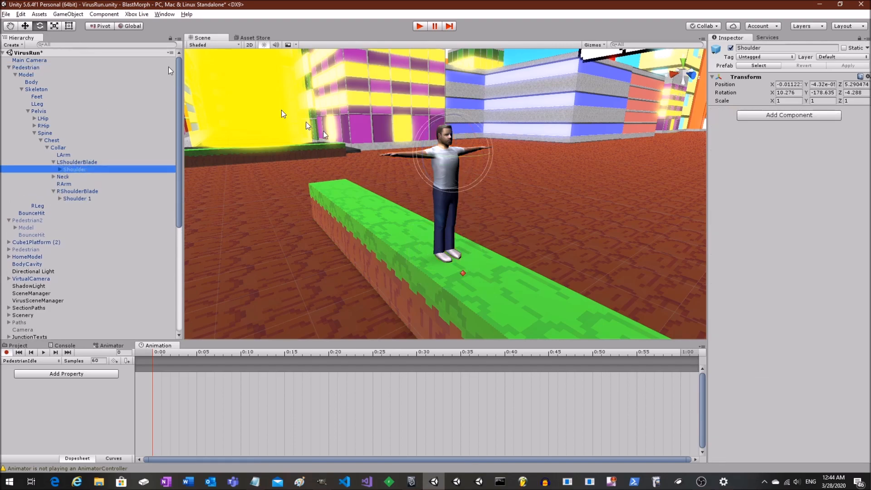
pyautogui.keyDown('alt'); pyautogui.moveTo(404, 161); pyautogui.dragTo(489, 135); pyautogui.keyUp('alt')
pyautogui.moveTo(528, 180); pyautogui.dragTo(537, 216)
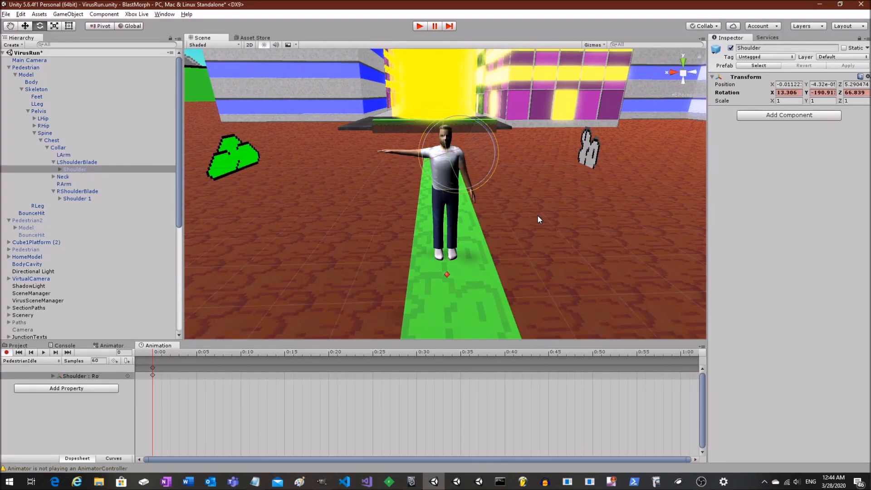
pyautogui.click(75, 198)
pyautogui.keyDown('alt'); pyautogui.moveTo(402, 149); pyautogui.dragTo(471, 148); pyautogui.keyUp('alt')
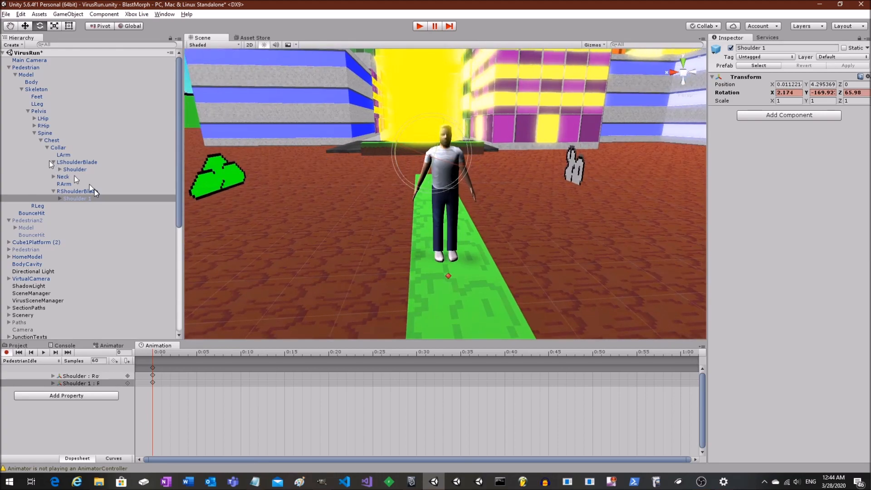
# Bend Elbow and Elbow 1 together slightly forward at frame 0 of the idle clip
pyautogui.click(57, 198)
pyautogui.click(60, 169)
pyautogui.click(77, 177)
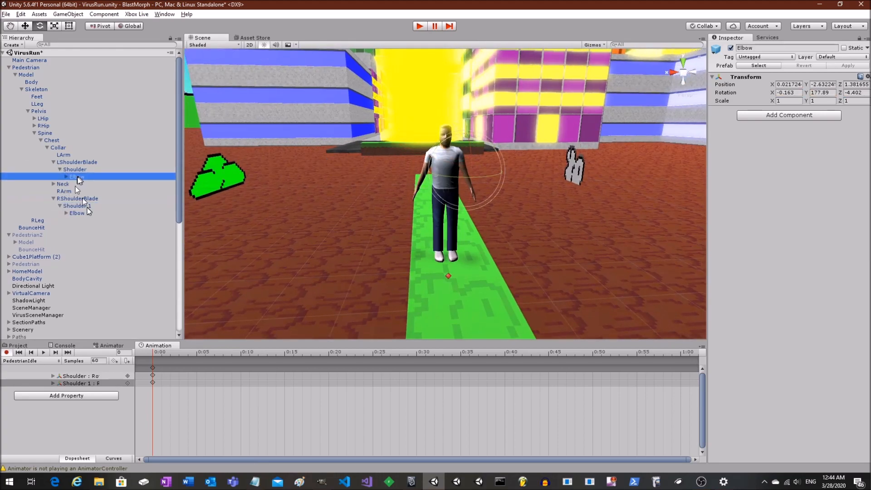
pyautogui.keyDown('ctrl'); pyautogui.click(78, 213); pyautogui.keyUp('ctrl')
pyautogui.keyDown('alt'); pyautogui.moveTo(359, 200); pyautogui.dragTo(474, 141); pyautogui.keyUp('alt')
pyautogui.keyDown('alt'); pyautogui.moveTo(553, 197); pyautogui.dragTo(614, 200); pyautogui.keyUp('alt')
pyautogui.keyDown('alt'); pyautogui.moveTo(454, 210); pyautogui.dragTo(626, 206); pyautogui.keyUp('alt')
pyautogui.keyDown('alt'); pyautogui.moveTo(379, 233); pyautogui.dragTo(608, 229); pyautogui.keyUp('alt')
# Examine the pose of both shoulders and elbows from the side and the front
pyautogui.click(146, 169)
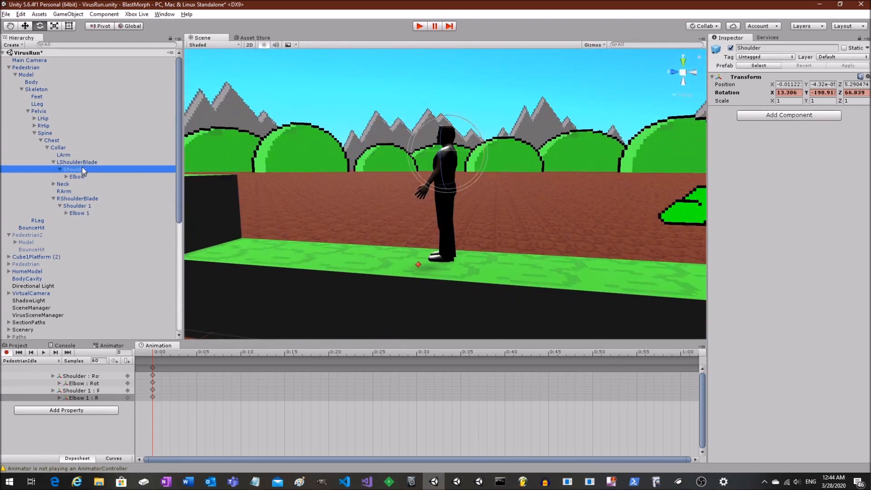
pyautogui.click(78, 206)
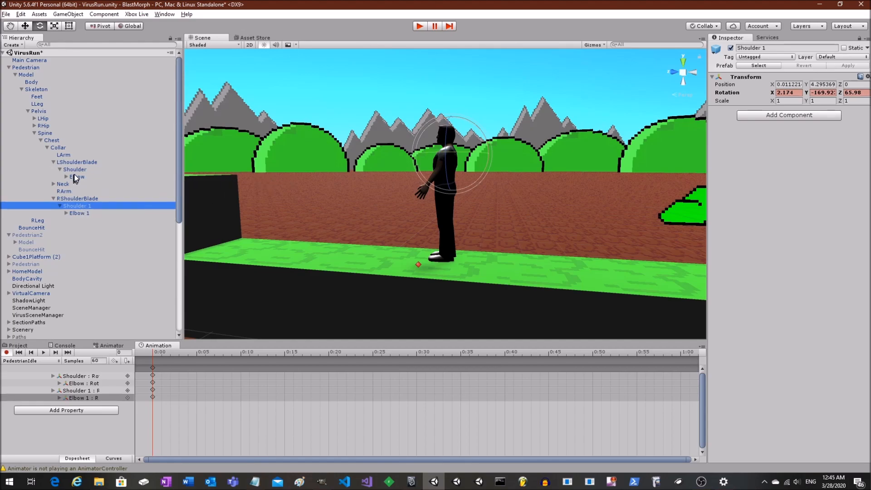
pyautogui.click(75, 177)
pyautogui.click(80, 213)
pyautogui.keyDown('alt'); pyautogui.moveTo(377, 190); pyautogui.dragTo(580, 207); pyautogui.keyUp('alt')
pyautogui.scroll(10, 490, 201)
pyautogui.scroll(-10, 490, 201)
pyautogui.keyDown('alt'); pyautogui.moveTo(490, 200); pyautogui.dragTo(639, 188); pyautogui.keyUp('alt')
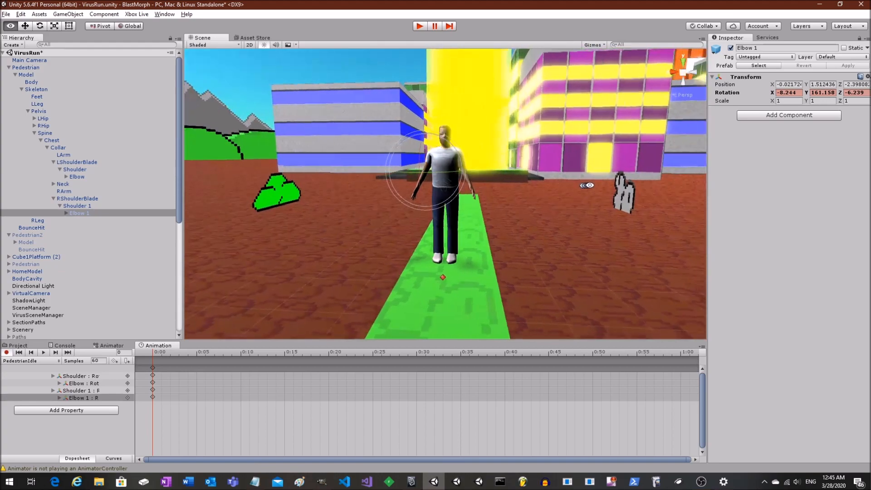
# Refine the left arm's idle pose, rotating Shoulder to about (-1.4, -191.1, 67.6) and Elbow to about (-3, 169.9, -2.5)
pyautogui.click(90, 176)
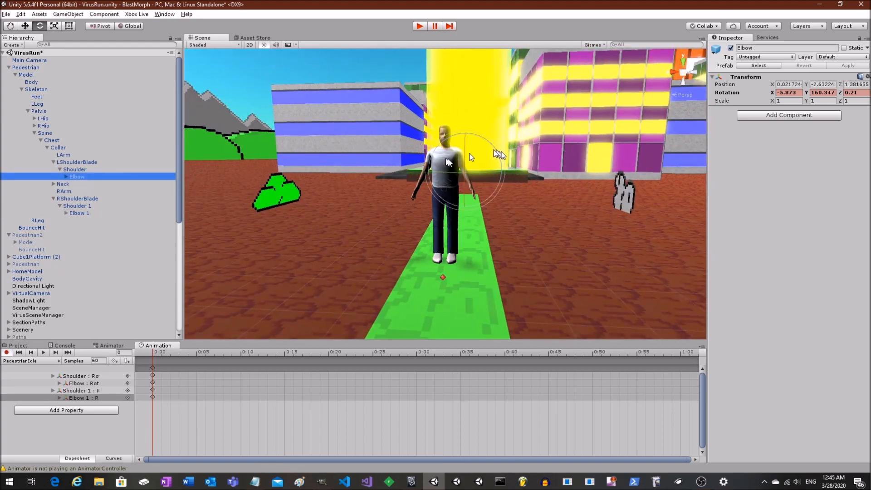
pyautogui.moveTo(470, 155); pyautogui.dragTo(369, 170)
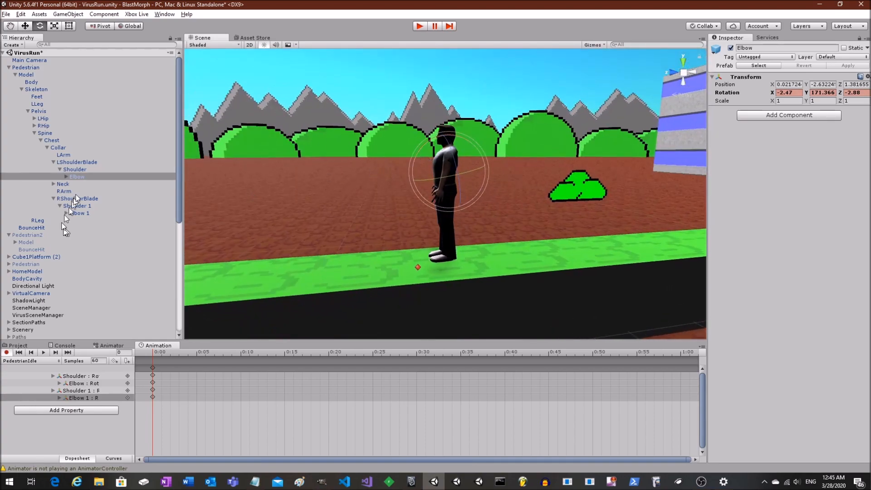
pyautogui.click(76, 170)
pyautogui.moveTo(428, 138); pyautogui.dragTo(501, 136)
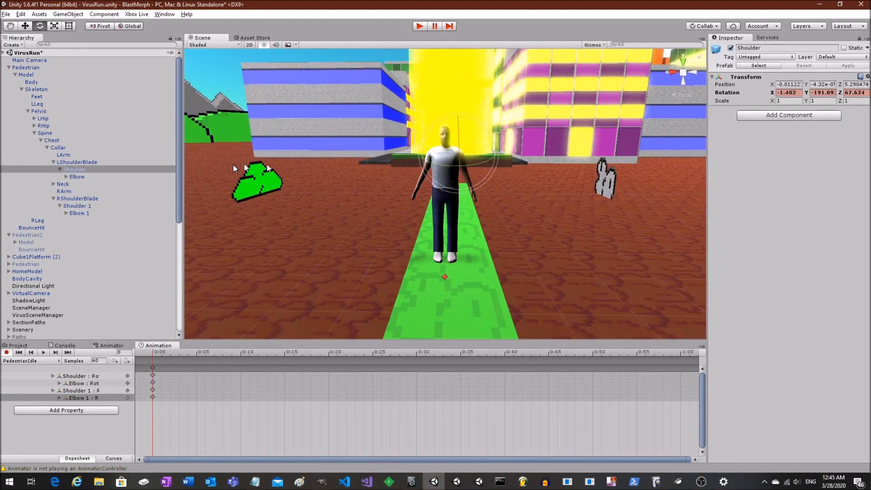
pyautogui.click(77, 177)
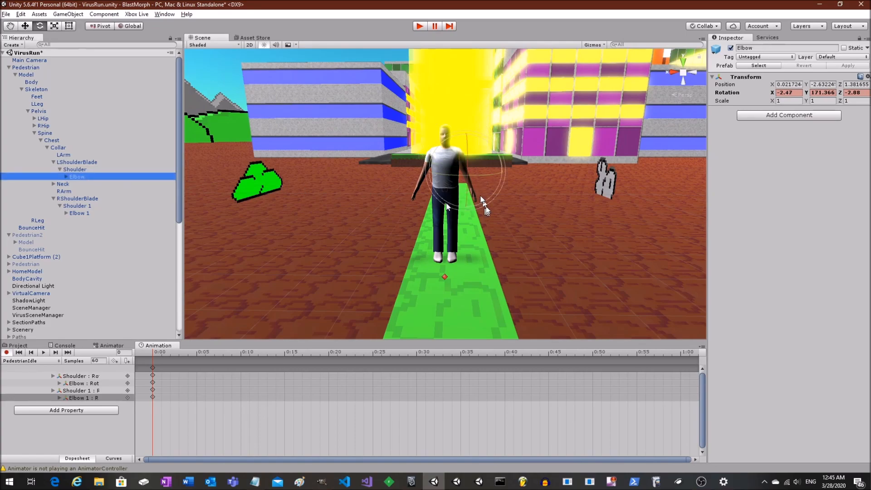
pyautogui.keyDown('alt'); pyautogui.moveTo(466, 169); pyautogui.dragTo(419, 174); pyautogui.keyUp('alt')
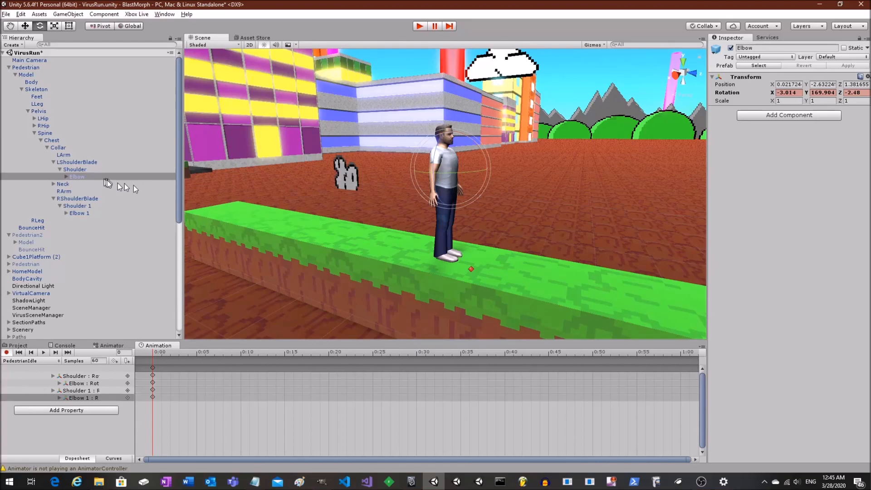
# Adjust the right arm at Shoulder 1 and Elbow 1, rotating Elbow 1 to about (-10.5, 154.4, -6.7)
pyautogui.click(75, 169)
pyautogui.keyDown('alt'); pyautogui.moveTo(435, 160); pyautogui.dragTo(313, 212); pyautogui.keyUp('alt')
pyautogui.click(75, 206)
pyautogui.click(79, 213)
pyautogui.keyDown('alt'); pyautogui.moveTo(254, 212); pyautogui.dragTo(460, 223); pyautogui.keyUp('alt')
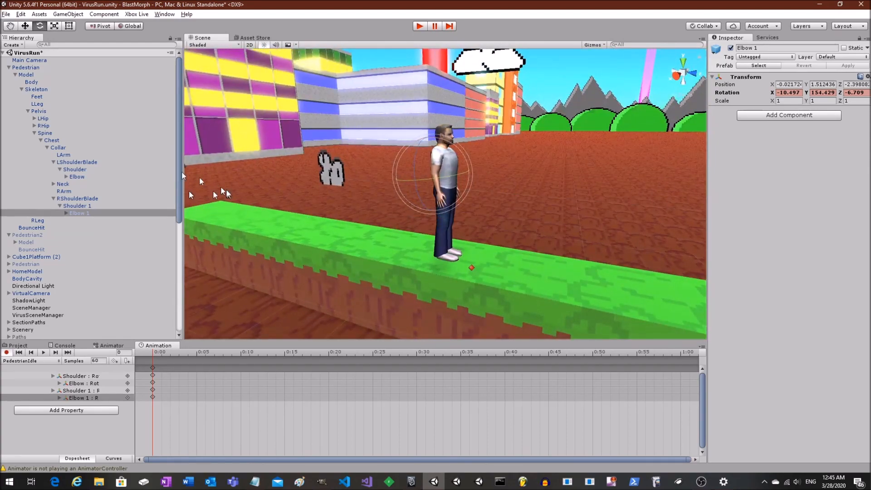
# Rotate the Chest joint to about -23.2° in Z at frame 0 and check the posture from the side
pyautogui.click(55, 140)
pyautogui.moveTo(471, 157); pyautogui.dragTo(515, 166)
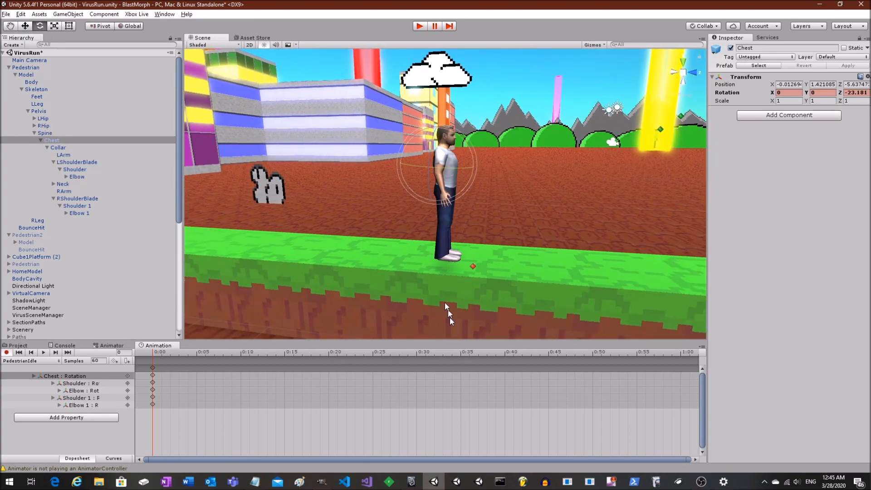
pyautogui.keyDown('alt'); pyautogui.moveTo(532, 234); pyautogui.dragTo(428, 255); pyautogui.keyUp('alt')
pyautogui.keyDown('alt'); pyautogui.moveTo(323, 295); pyautogui.dragTo(312, 303); pyautogui.keyUp('alt')
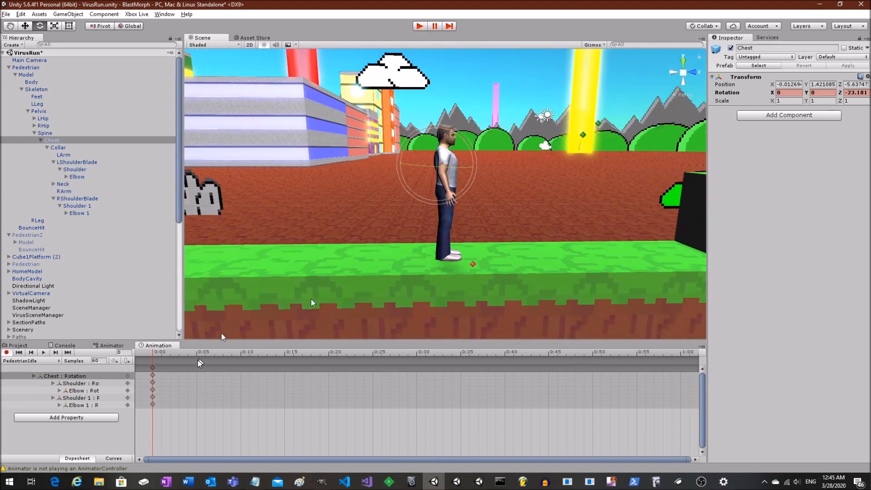
# Toggle animation recording mode repeatedly to compare the idle pose with the default T-pose
pyautogui.click(7, 353)
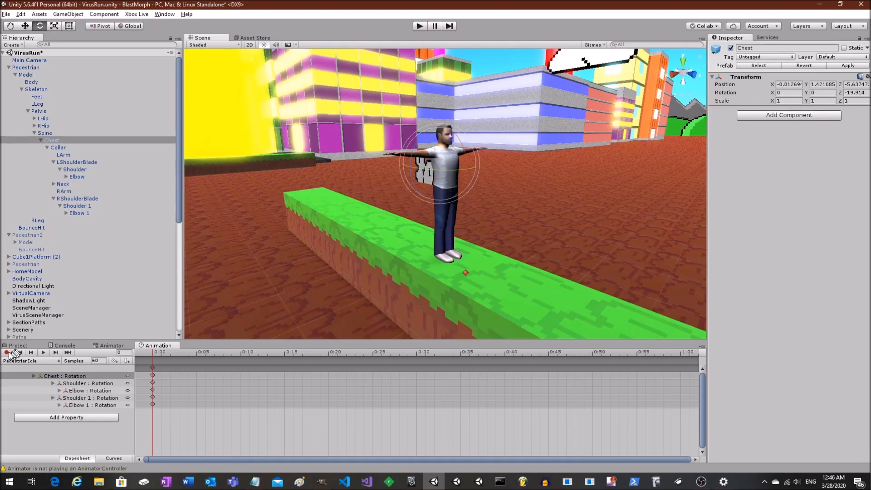
pyautogui.click(6, 353)
pyautogui.click(6, 353)
pyautogui.click(7, 352)
pyautogui.click(6, 353)
pyautogui.click(7, 353)
pyautogui.click(6, 353)
pyautogui.click(6, 352)
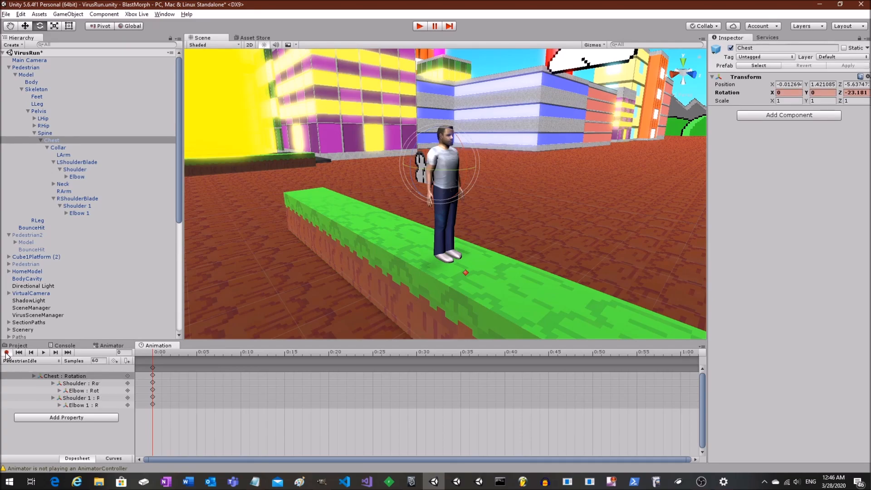
pyautogui.click(6, 352)
pyautogui.keyDown('alt'); pyautogui.moveTo(331, 249); pyautogui.dragTo(408, 249); pyautogui.keyUp('alt')
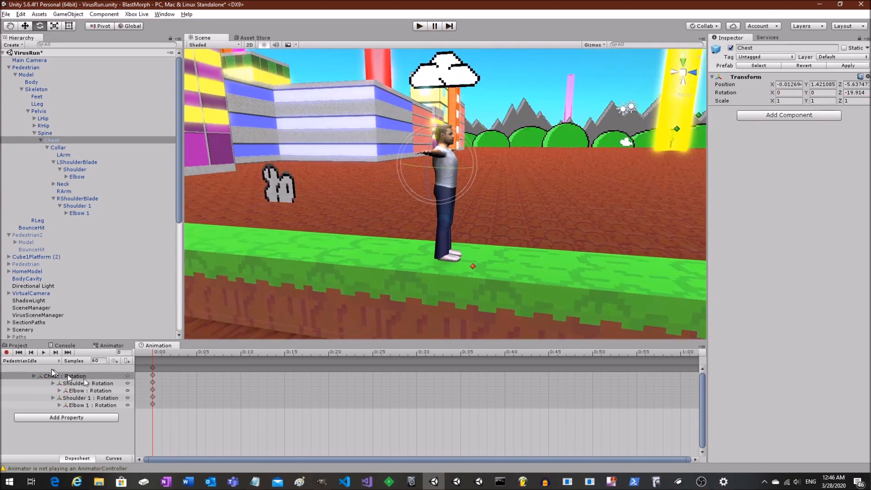
# Create a new animation clip named PedestrianWalk.anim in the Pedestrians folder
pyautogui.click(58, 361)
pyautogui.click(45, 383)
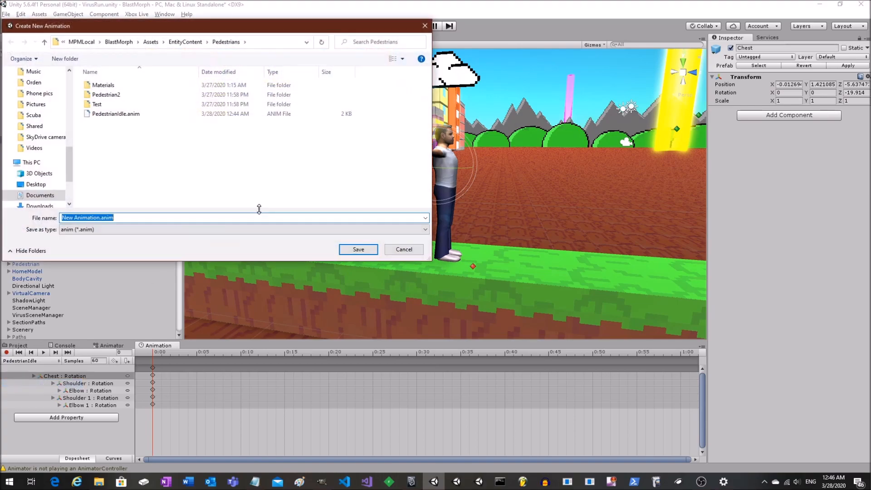
pyautogui.click(115, 115)
pyautogui.click(95, 218)
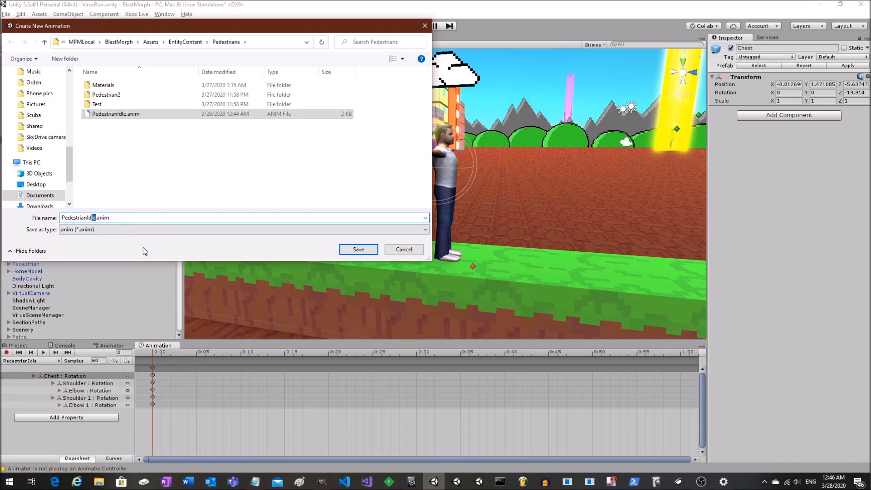
pyautogui.write('Walk')
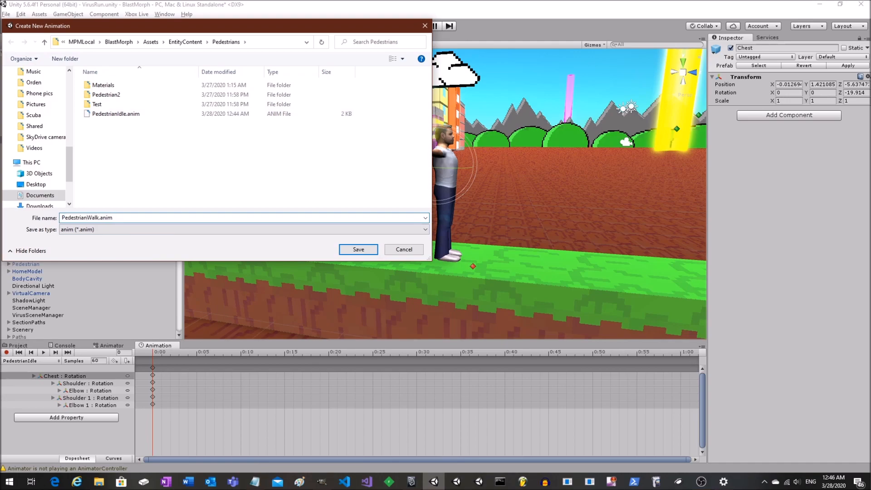
pyautogui.press('Return')
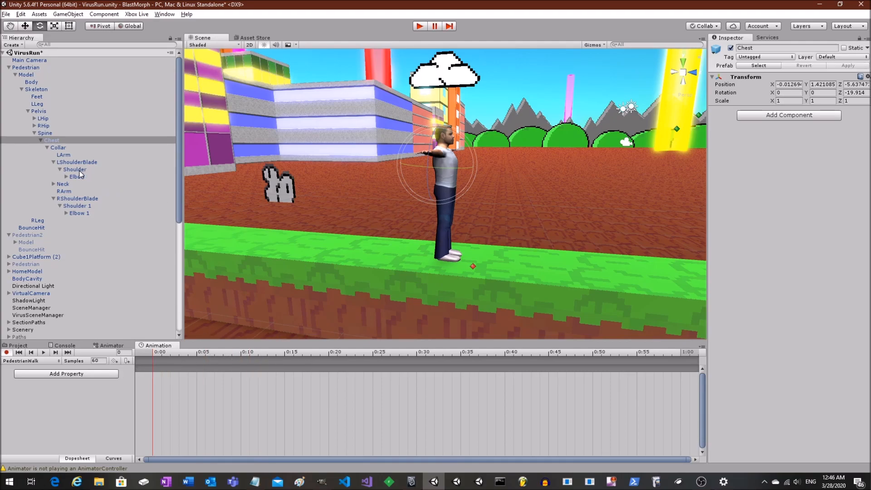
# Rotate the Shoulder and Shoulder 1 joints together in local space at frame 0, lowering both arms to the pedestrian's sides
pyautogui.click(75, 170)
pyautogui.click(130, 26)
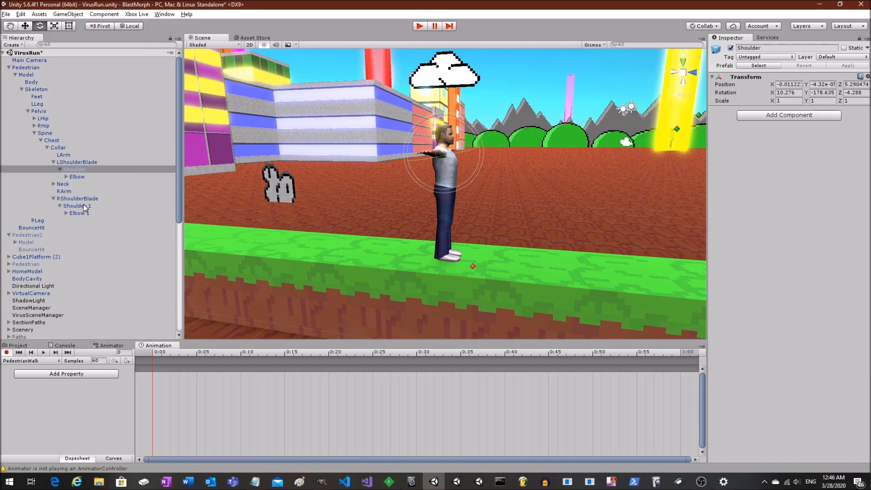
pyautogui.keyDown('ctrl'); pyautogui.click(84, 207); pyautogui.keyUp('ctrl')
pyautogui.moveTo(449, 139); pyautogui.dragTo(436, 95)
pyautogui.keyDown('alt'); pyautogui.moveTo(560, 162); pyautogui.dragTo(359, 179); pyautogui.keyUp('alt')
pyautogui.moveTo(424, 138); pyautogui.dragTo(422, 139)
# Rotate the Elbow and Elbow 1 joints together to about (-1.23, 163.82, -4.23) at frame 0 to bend both forearms slightly
pyautogui.click(77, 176)
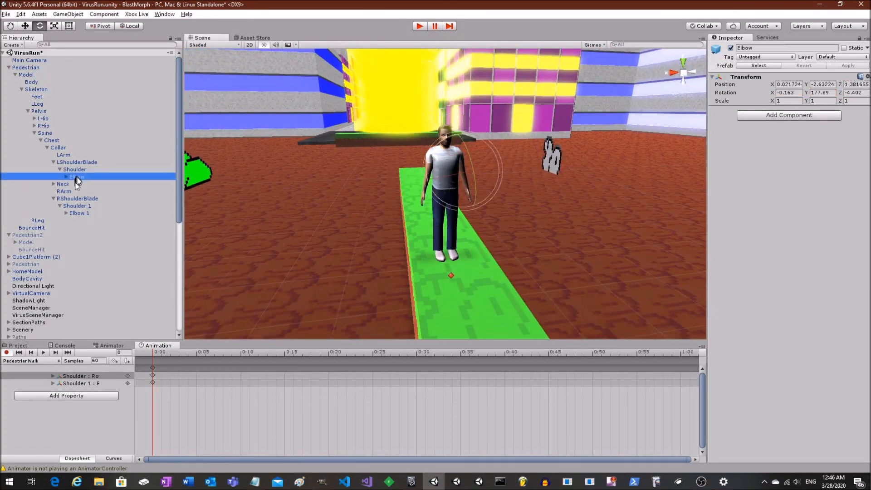
pyautogui.keyDown('ctrl'); pyautogui.click(78, 213); pyautogui.keyUp('ctrl')
pyautogui.moveTo(470, 161); pyautogui.dragTo(644, 149)
pyautogui.keyDown('alt'); pyautogui.moveTo(635, 179); pyautogui.dragTo(669, 172); pyautogui.keyUp('alt')
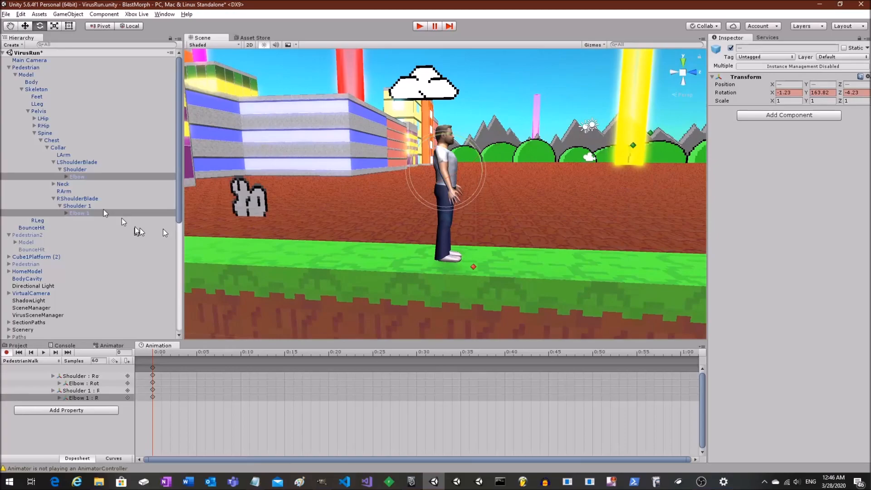
# Rotate Shoulder and Shoulder 1 together at frame 0 to refine how both arms hang beside the body
pyautogui.click(75, 169)
pyautogui.keyDown('ctrl'); pyautogui.click(75, 206); pyautogui.keyUp('ctrl')
pyautogui.keyDown('alt'); pyautogui.moveTo(574, 175); pyautogui.dragTo(468, 177); pyautogui.keyUp('alt')
pyautogui.moveTo(472, 131); pyautogui.dragTo(567, 192)
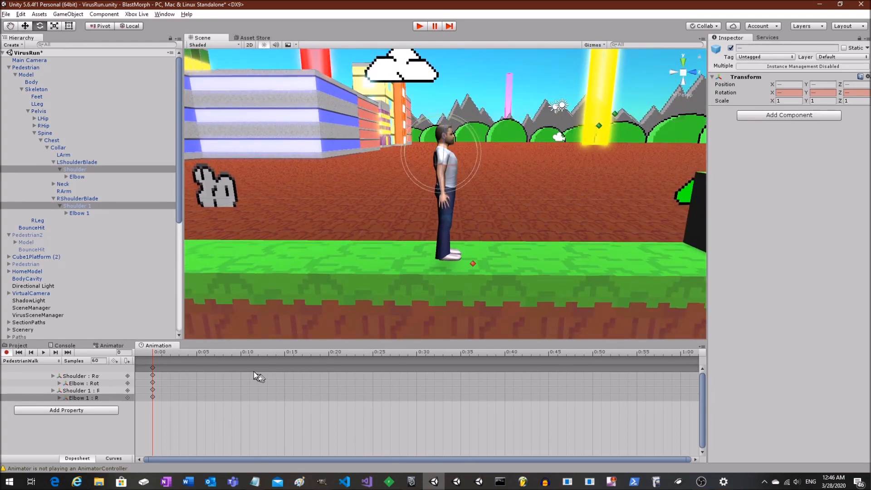
# Move the walk animation to frame 15 and expand both hips and knees in the skeleton hierarchy
pyautogui.click(285, 354)
pyautogui.scroll(10, 428, 235)
pyautogui.scroll(-10, 469, 246)
pyautogui.keyDown('alt'); pyautogui.moveTo(490, 244); pyautogui.dragTo(544, 247); pyautogui.keyUp('alt')
pyautogui.click(443, 232)
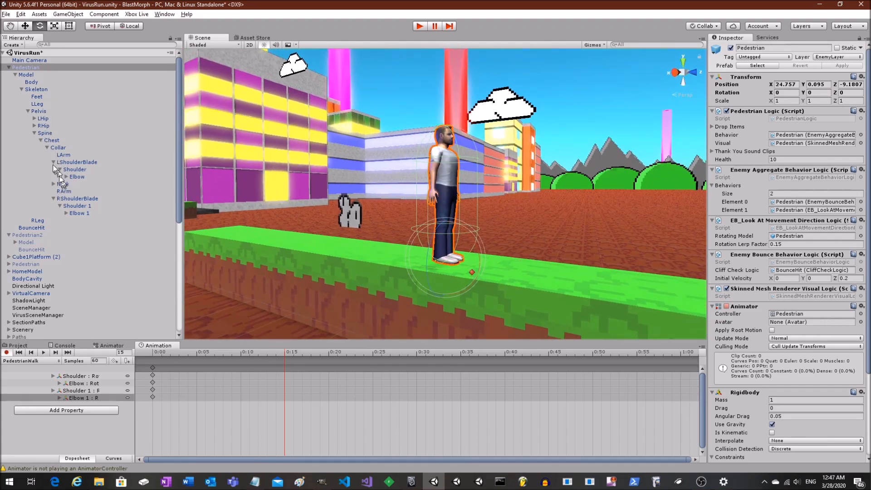
pyautogui.click(34, 125)
pyautogui.click(34, 119)
pyautogui.click(51, 140)
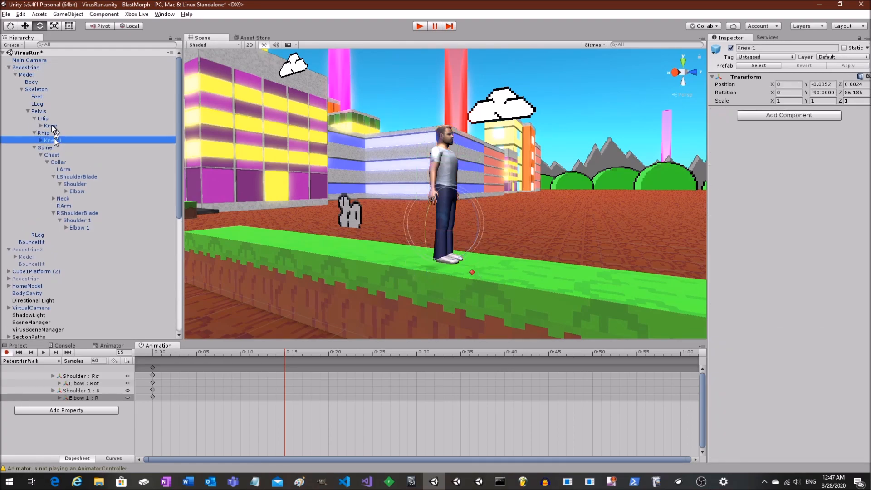
pyautogui.click(40, 140)
pyautogui.click(41, 126)
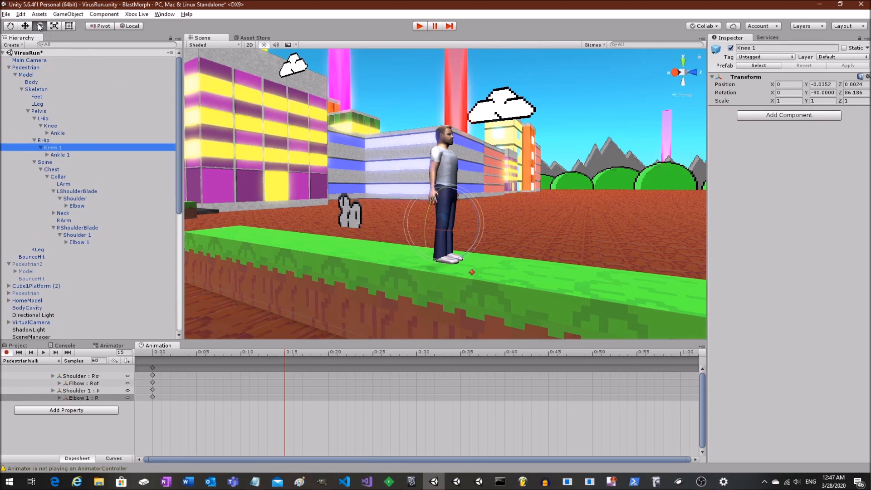
# Key the right leg at frame 15, rotating RHip to about (-80.8, 88.6, 1.34) and Knee 1 to about 47.6 in Z
pyautogui.click(47, 140)
pyautogui.moveTo(471, 180); pyautogui.dragTo(671, 207)
pyautogui.click(62, 147)
pyautogui.keyDown('alt'); pyautogui.moveTo(501, 200); pyautogui.dragTo(487, 224); pyautogui.keyUp('alt')
# Swing the right leg forward at frame 30 by rotating RHip, and straighten Knee 1 to about 82 in Z
pyautogui.click(416, 353)
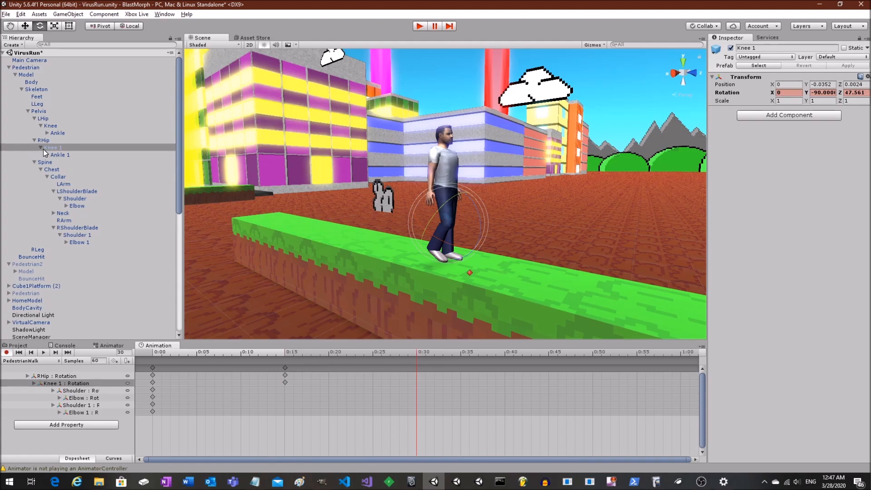
pyautogui.click(51, 140)
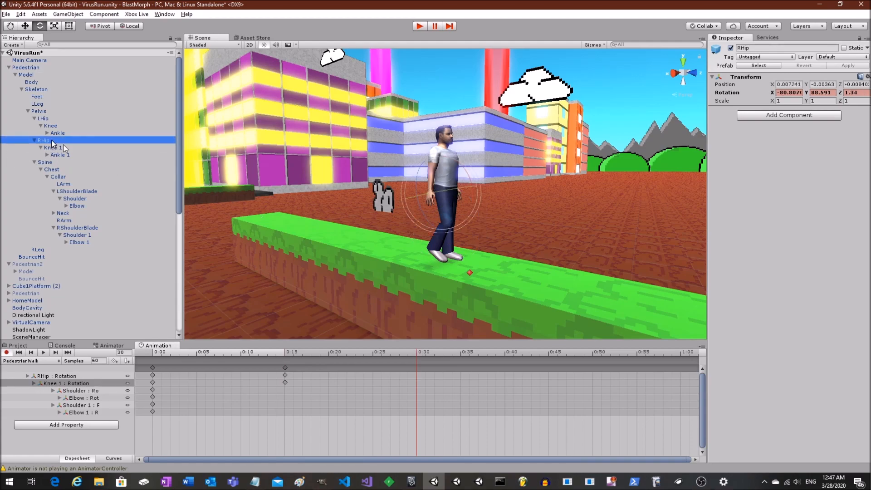
pyautogui.moveTo(455, 182); pyautogui.dragTo(458, 169)
pyautogui.click(53, 149)
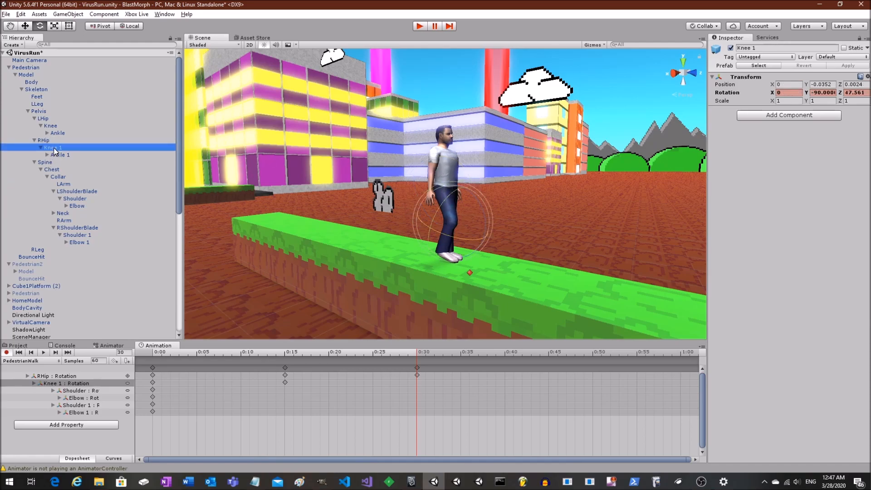
pyautogui.moveTo(477, 200); pyautogui.dragTo(540, 185)
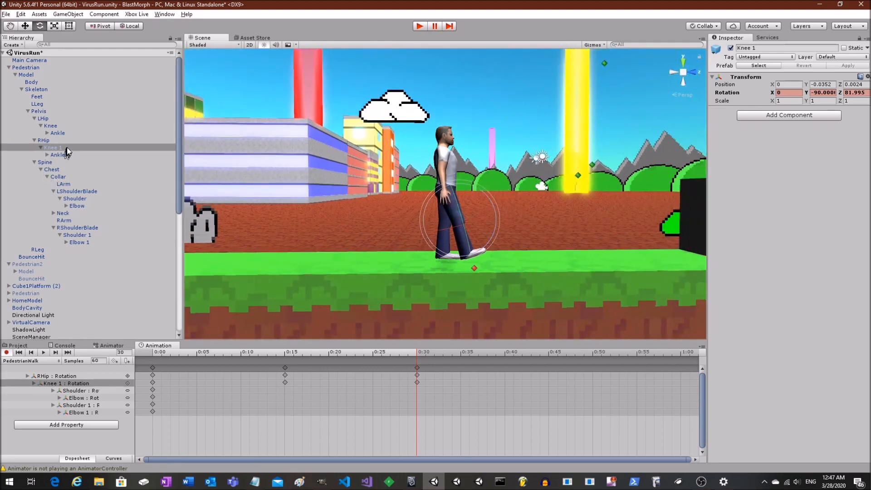
# Swing the left leg backward at frame 30 by rotating LHip, with Knee at about 85.1 in Z
pyautogui.click(43, 119)
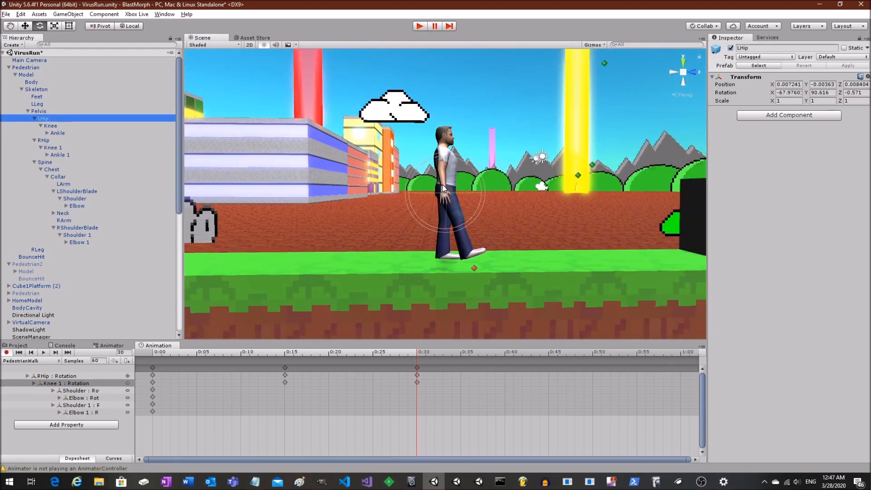
pyautogui.moveTo(460, 169); pyautogui.dragTo(466, 196)
pyautogui.click(50, 126)
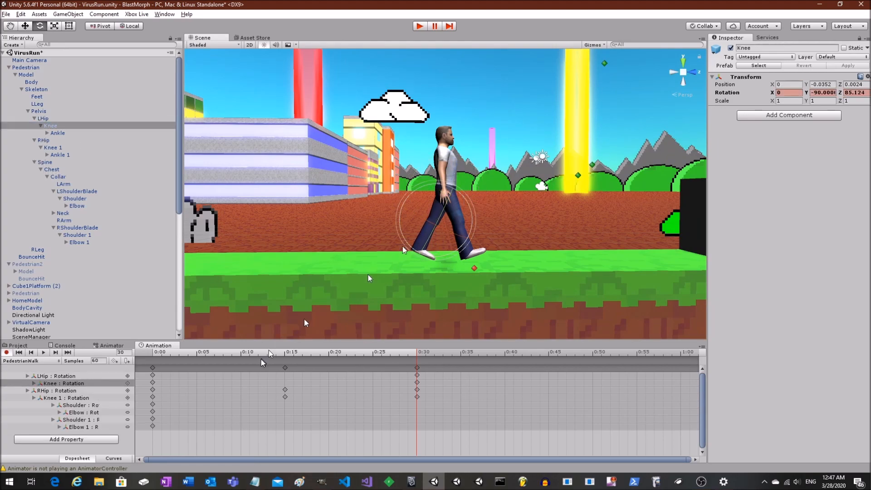
# Copy the LHip and Knee rotation keys from frame 0 to frame 15 and scrub through the stride to frame 30
pyautogui.click(153, 376)
pyautogui.keyDown('ctrl'); pyautogui.click(153, 382); pyautogui.keyUp('ctrl')
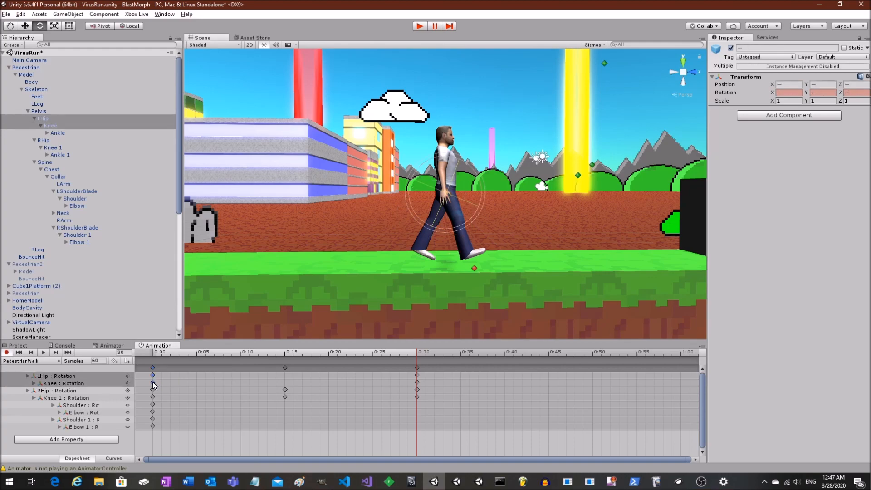
pyautogui.click(283, 353)
pyautogui.hotkey('ctrl', 'v')
pyautogui.moveTo(285, 353); pyautogui.dragTo(313, 354)
pyautogui.keyDown('alt'); pyautogui.moveTo(449, 229); pyautogui.dragTo(400, 234); pyautogui.keyUp('alt')
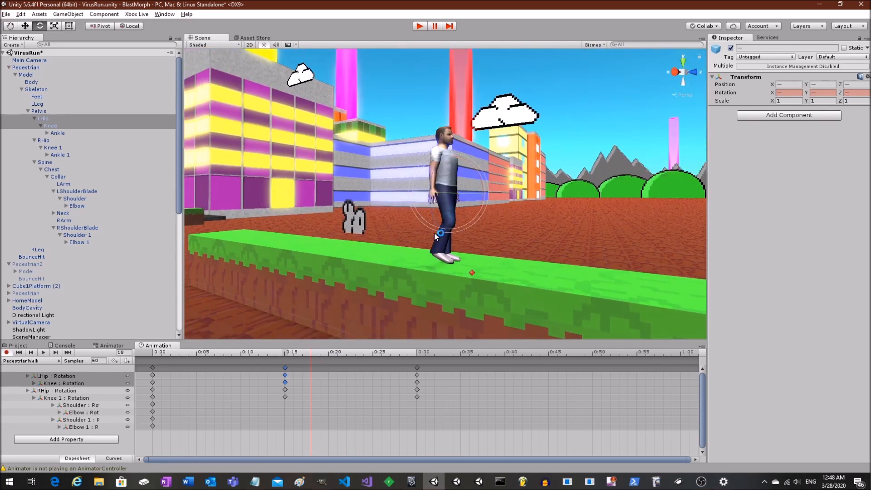
pyautogui.moveTo(288, 352); pyautogui.dragTo(417, 355)
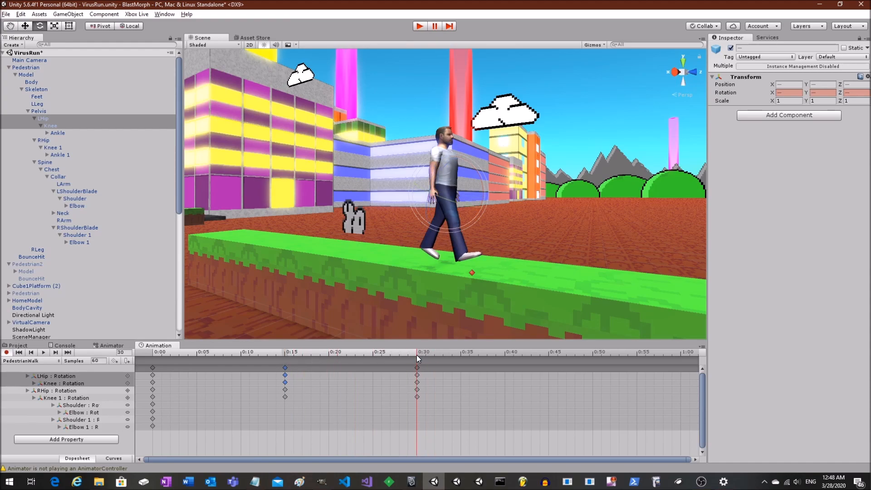
# Lower the Pelvis in global space at frame 30 to a Y position of about 0.0816
pyautogui.click(40, 111)
pyautogui.click(23, 27)
pyautogui.keyDown('alt'); pyautogui.moveTo(403, 201); pyautogui.dragTo(449, 200); pyautogui.keyUp('alt')
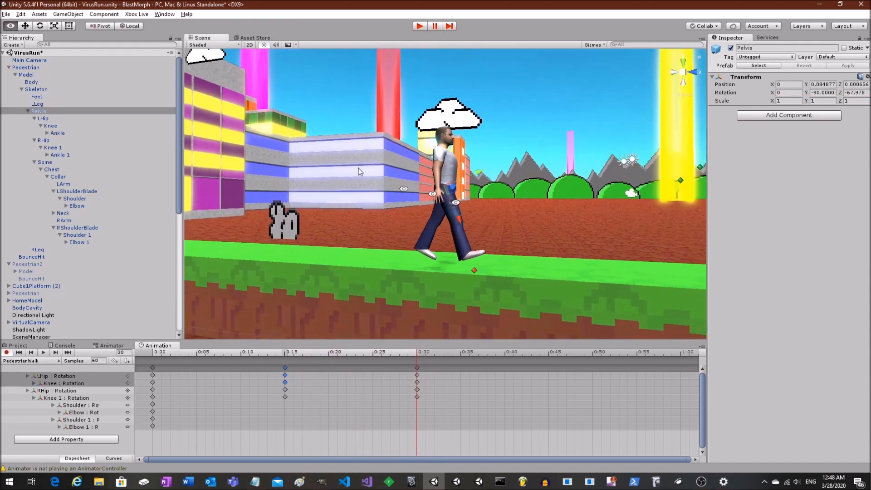
pyautogui.click(127, 25)
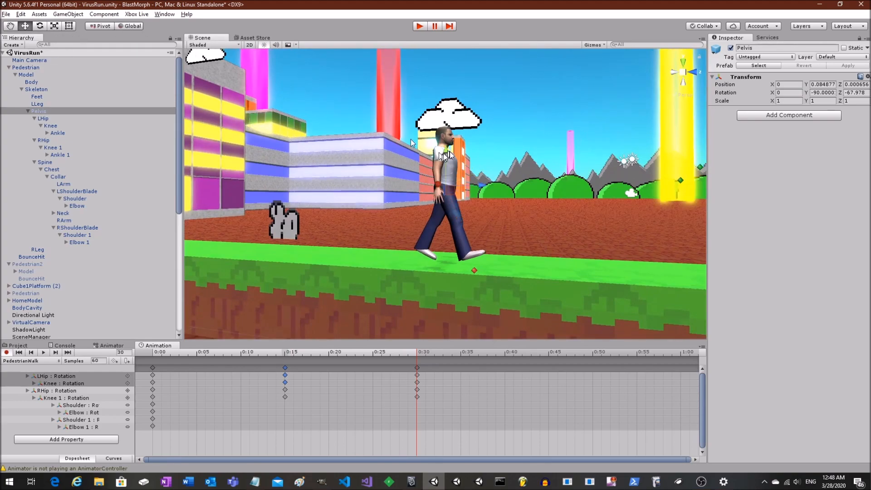
pyautogui.moveTo(448, 155); pyautogui.dragTo(446, 155)
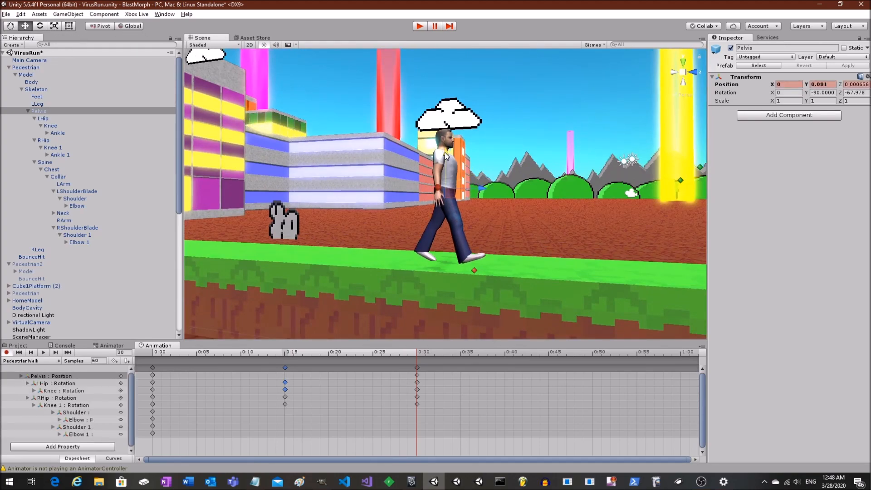
# Copy the Pelvis position key from frame 0 to frame 15 and check the pose there
pyautogui.click(152, 375)
pyautogui.click(284, 352)
pyautogui.hotkey('ctrl', 'v')
pyautogui.moveTo(285, 352)
pyautogui.mouseDown()
pyautogui.moveTo(404, 357)
pyautogui.moveTo(289, 362)
pyautogui.mouseUp()
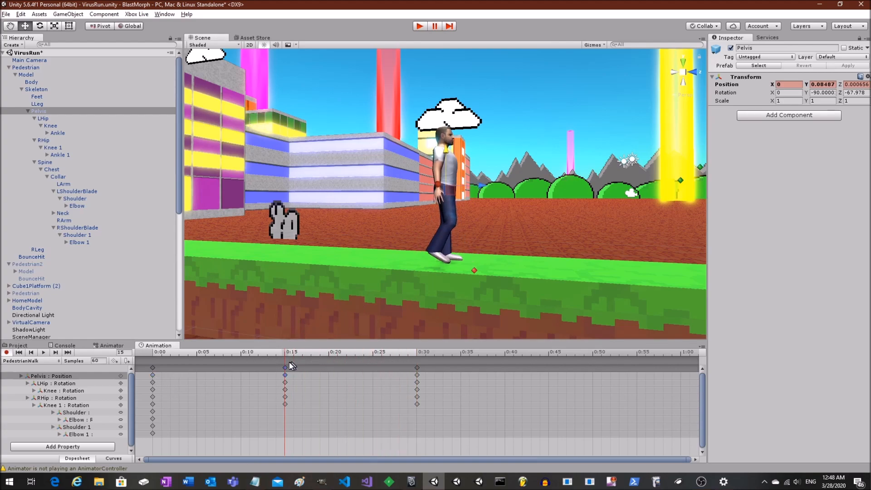
pyautogui.keyDown('alt'); pyautogui.moveTo(429, 278); pyautogui.dragTo(410, 273); pyautogui.keyUp('alt')
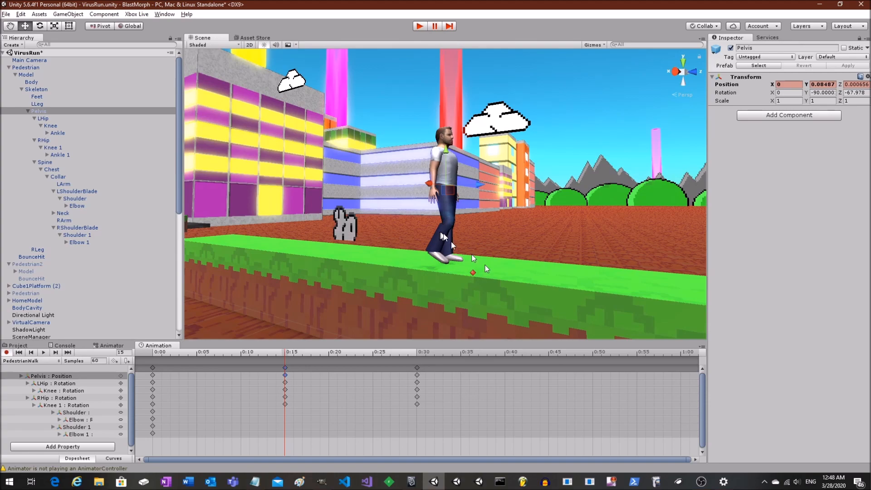
# Copy all pelvis, hip and knee keys from frame 15 to frame 45
pyautogui.click(548, 353)
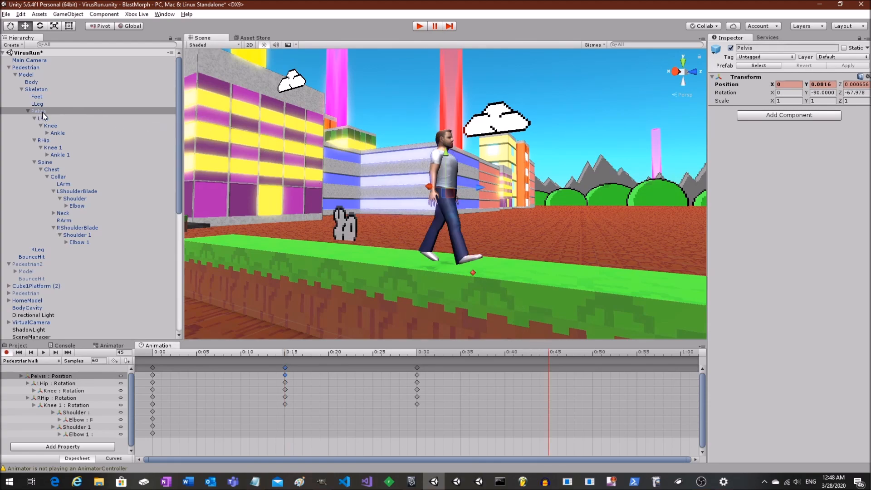
pyautogui.click(287, 370)
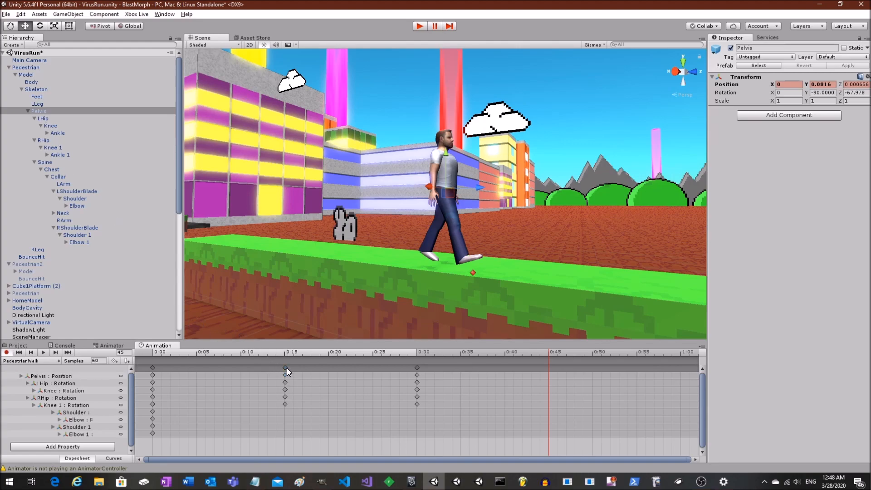
pyautogui.click(285, 366)
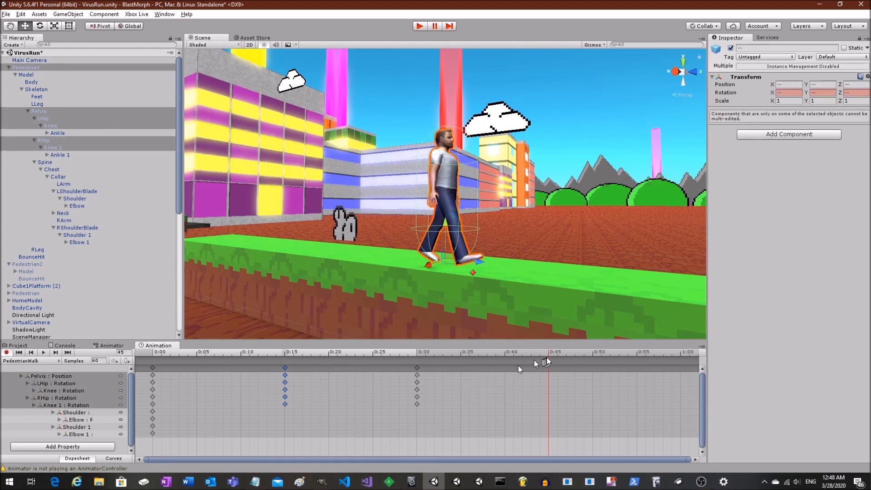
pyautogui.hotkey('ctrl', 'v')
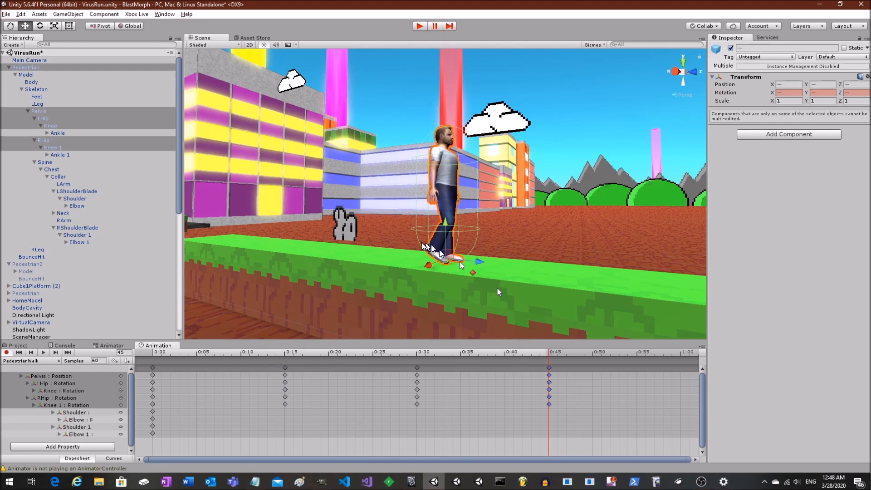
# Straighten the right leg at frame 45, rotating RHip to about (-66.3, 89.4, 0.46) and Knee 1 to about (0.16, -90, 87.1)
pyautogui.click(44, 138)
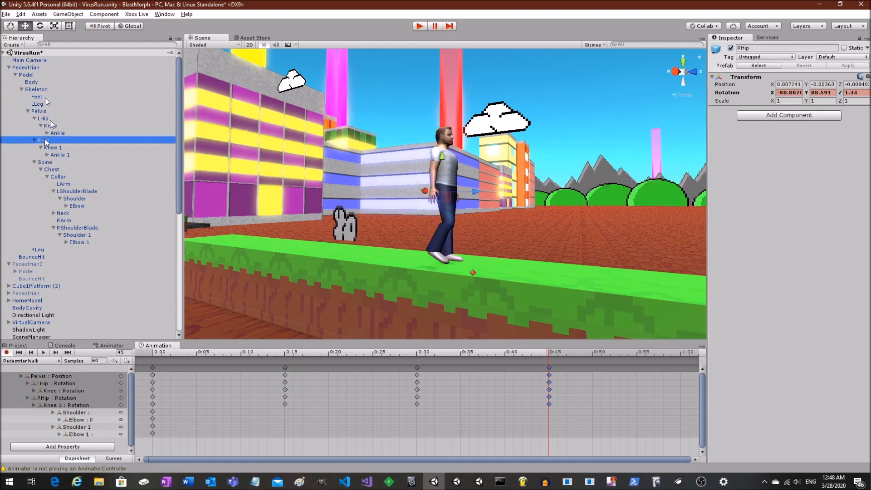
pyautogui.click(40, 26)
pyautogui.moveTo(477, 182)
pyautogui.mouseDown()
pyautogui.moveTo(453, 186)
pyautogui.moveTo(474, 192)
pyautogui.mouseUp()
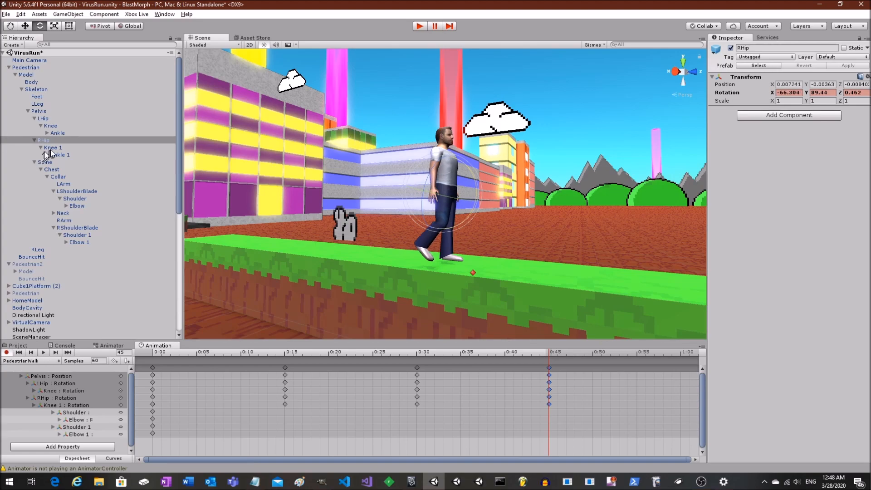
pyautogui.click(53, 147)
pyautogui.moveTo(472, 209); pyautogui.dragTo(456, 188)
pyautogui.keyDown('alt'); pyautogui.moveTo(535, 217); pyautogui.dragTo(559, 236); pyautogui.keyUp('alt')
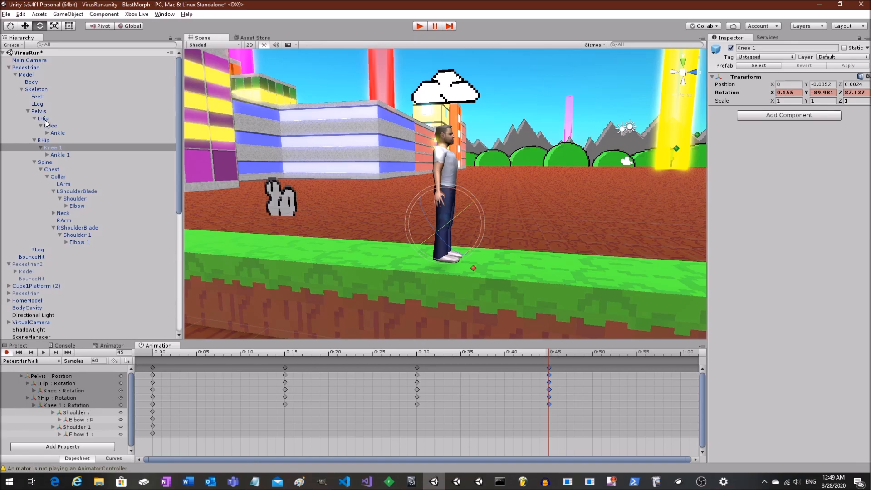
pyautogui.keyDown('alt'); pyautogui.moveTo(415, 173); pyautogui.dragTo(583, 194); pyautogui.keyUp('alt')
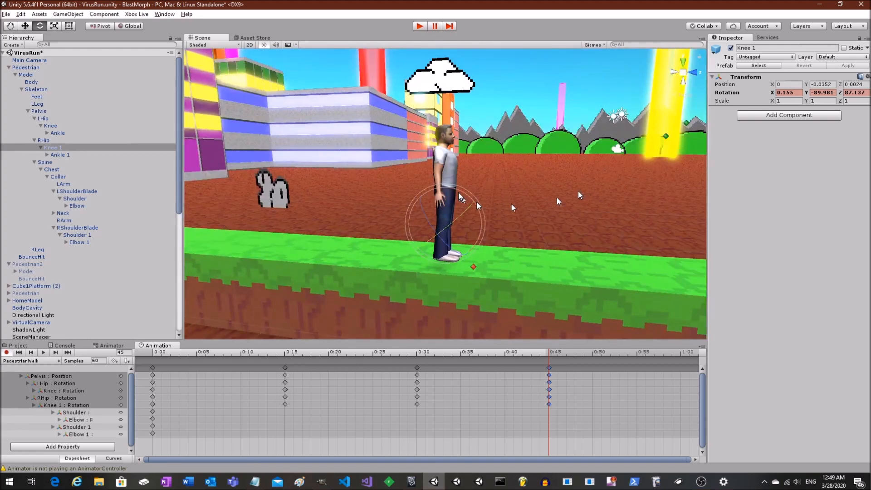
pyautogui.keyDown('alt'); pyautogui.moveTo(475, 178); pyautogui.dragTo(426, 179); pyautogui.keyUp('alt')
pyautogui.keyDown('alt'); pyautogui.moveTo(591, 183); pyautogui.dragTo(454, 180); pyautogui.keyUp('alt')
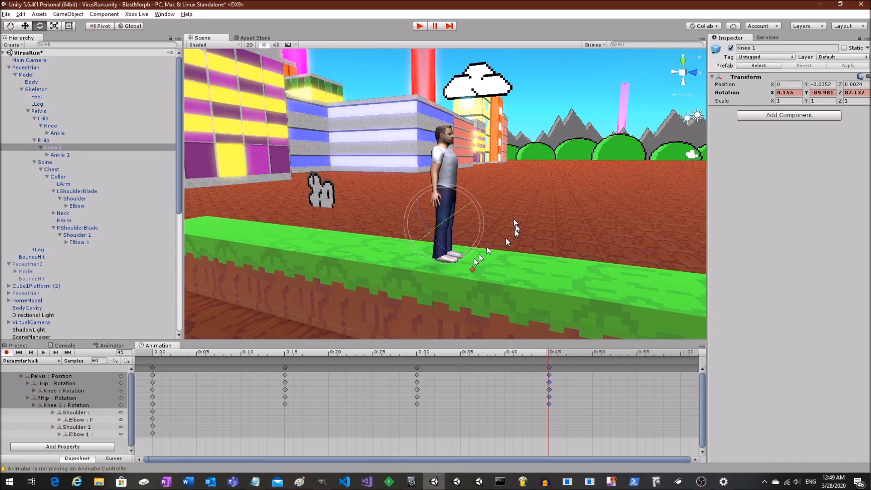
pyautogui.keyDown('alt'); pyautogui.moveTo(502, 243); pyautogui.dragTo(522, 213); pyautogui.keyUp('alt')
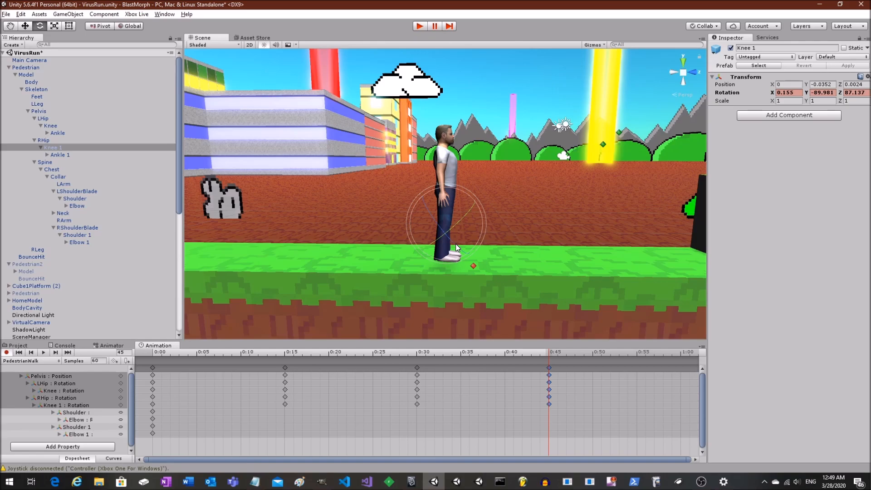
# Raise the left leg at frame 45 by rotating LHip forward and bending its Knee to about (0.16, -90.07, 41.8)
pyautogui.keyDown('alt'); pyautogui.moveTo(477, 205); pyautogui.dragTo(420, 204); pyautogui.keyUp('alt')
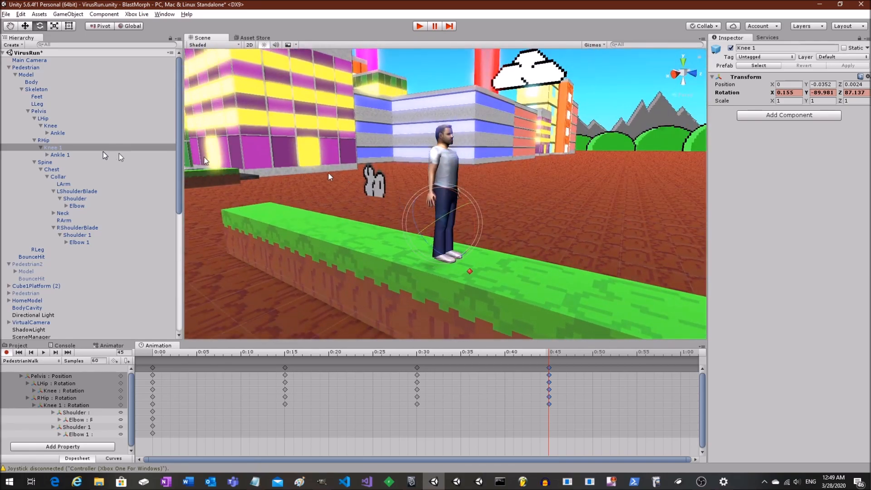
pyautogui.click(50, 119)
pyautogui.moveTo(475, 170); pyautogui.dragTo(468, 160)
pyautogui.click(52, 125)
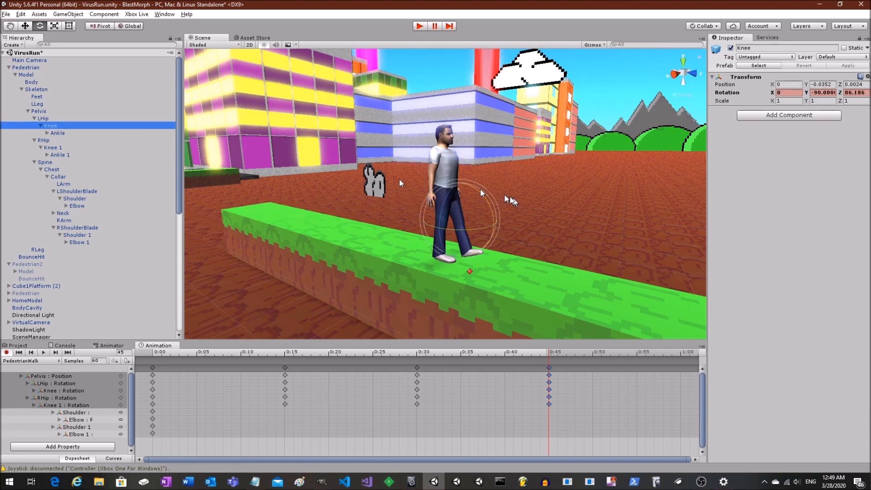
pyautogui.moveTo(477, 190); pyautogui.dragTo(488, 218)
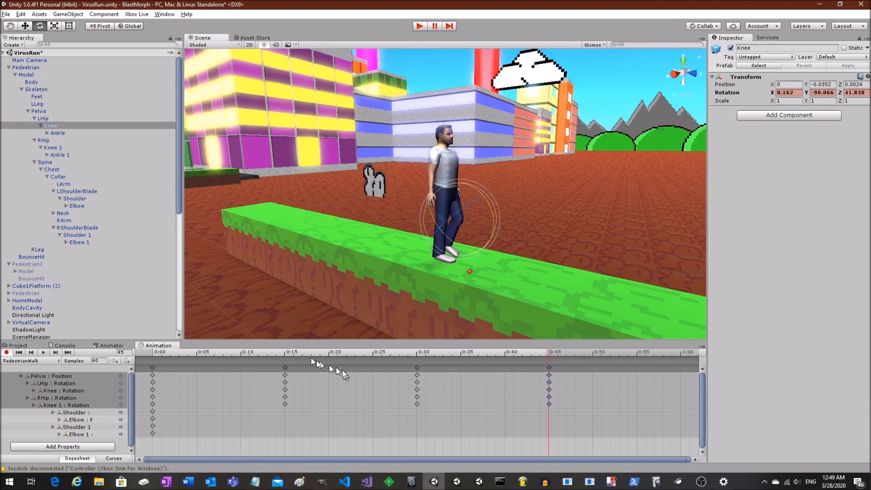
# Extend the left leg forward at frame 60, straightening its Knee and rotating LHip to about (-95.7, 87.7, 2.3)
pyautogui.moveTo(289, 351); pyautogui.dragTo(547, 366)
pyautogui.moveTo(489, 309); pyautogui.dragTo(445, 297, button='middle')
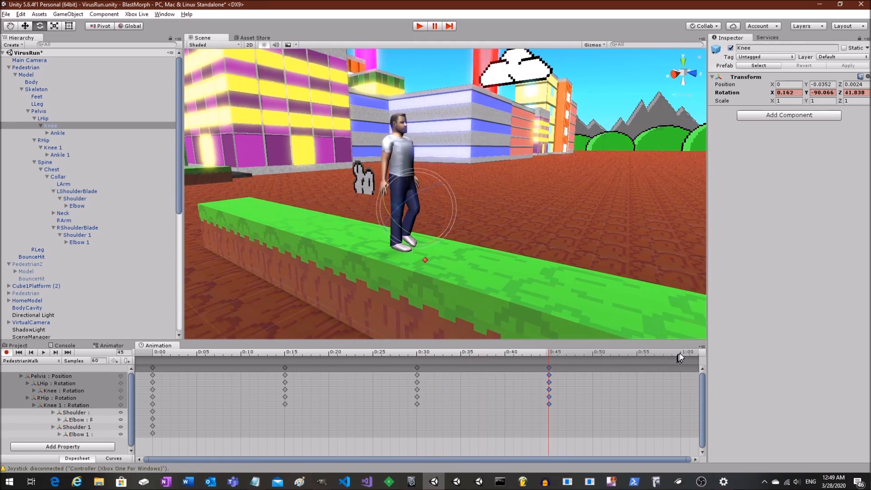
pyautogui.moveTo(442, 195); pyautogui.dragTo(427, 159)
pyautogui.click(50, 118)
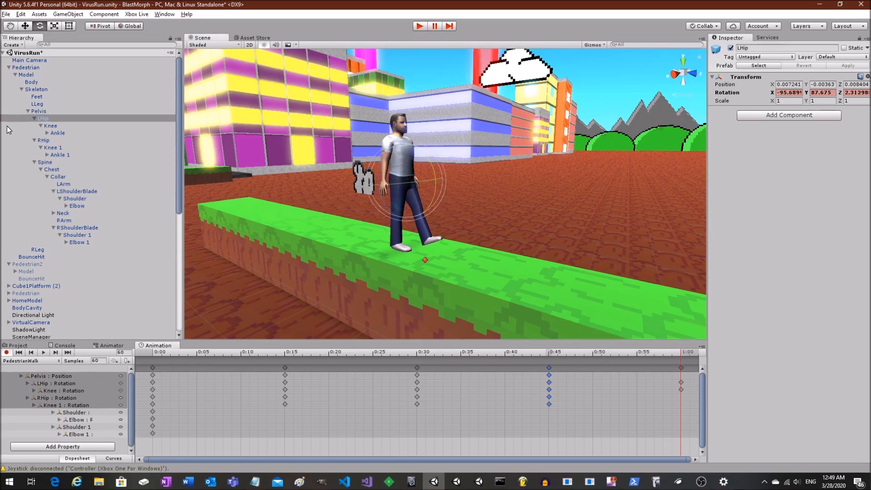
pyautogui.click(55, 125)
# Swing the right leg backward at frame 60 with RHip and rotate Knee 1 to about (0.15, -90, 85.6)
pyautogui.click(44, 140)
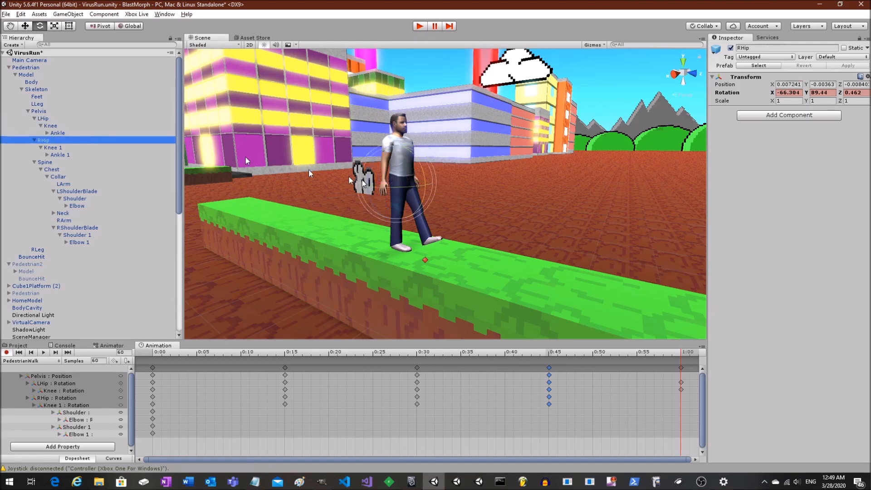
pyautogui.moveTo(419, 166); pyautogui.dragTo(410, 189)
pyautogui.click(61, 148)
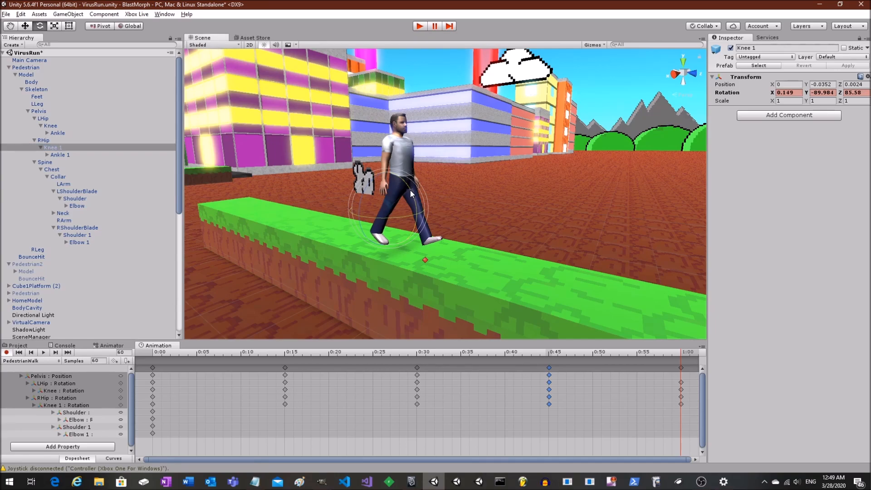
# Copy the Pelvis position key from frame 30 to frame 60
pyautogui.click(417, 375)
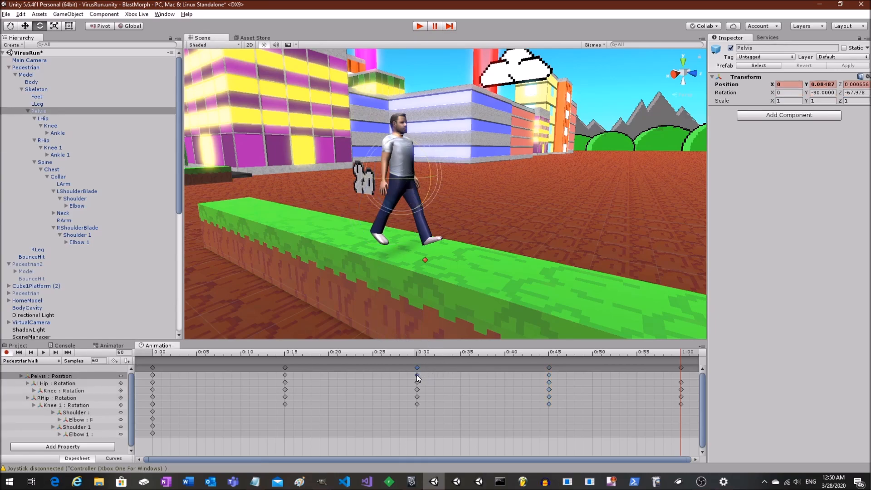
pyautogui.click(675, 353)
pyautogui.click(680, 353)
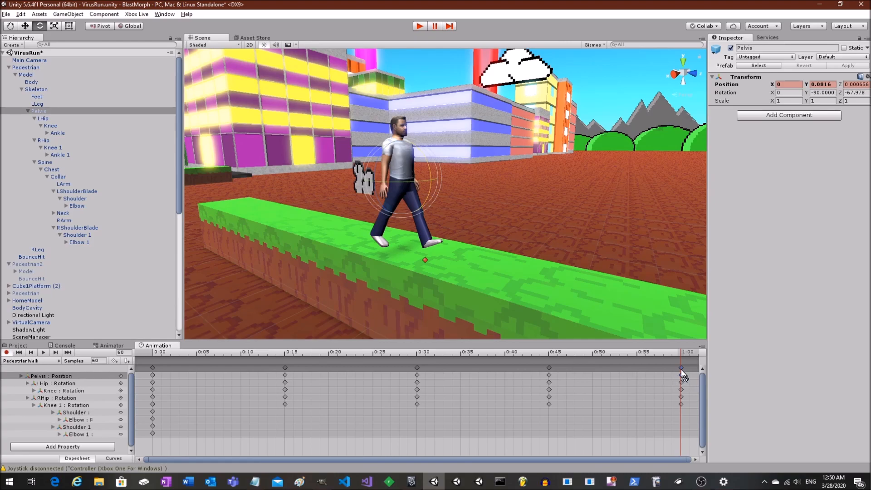
# Move all the frame 60 keys onto frame 0, replacing the old leg and pelvis keys, and preview the clip
pyautogui.click(664, 380)
pyautogui.moveTo(681, 366); pyautogui.dragTo(156, 365)
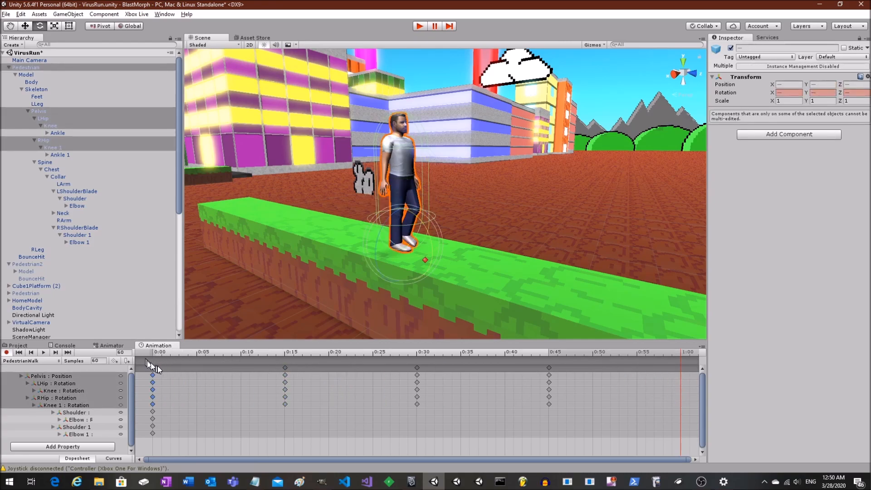
pyautogui.click(195, 383)
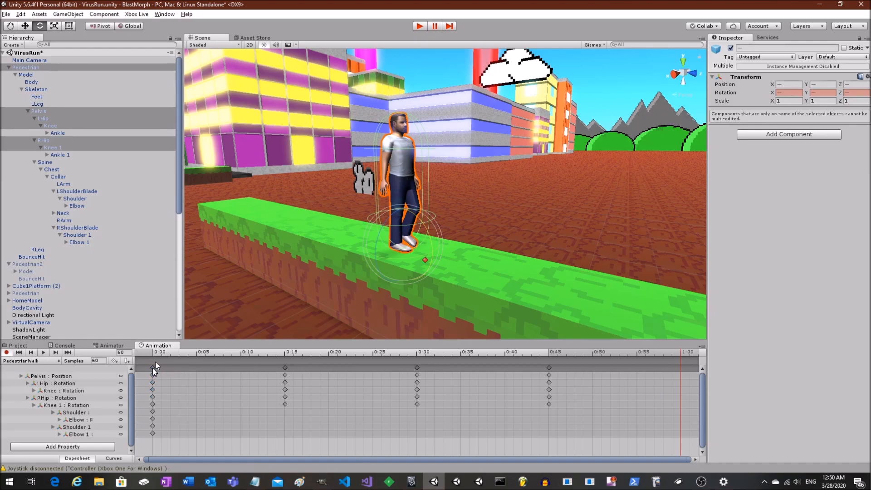
pyautogui.moveTo(158, 350); pyautogui.dragTo(149, 380)
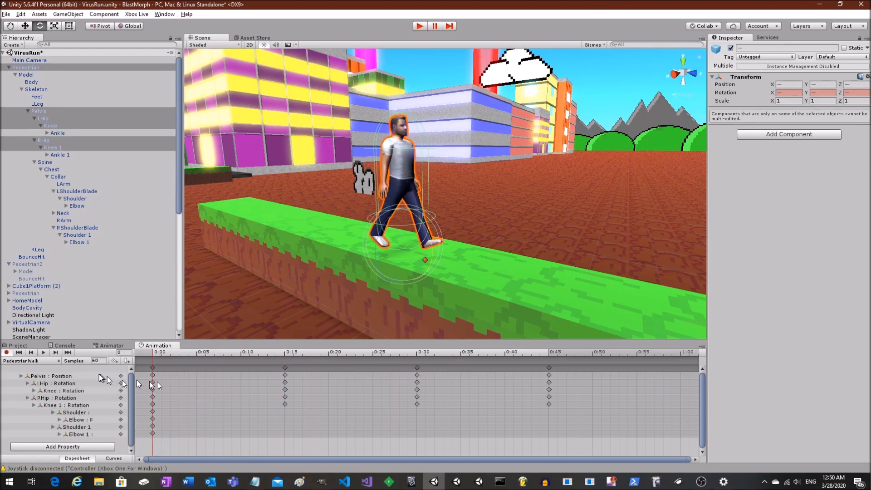
pyautogui.click(42, 352)
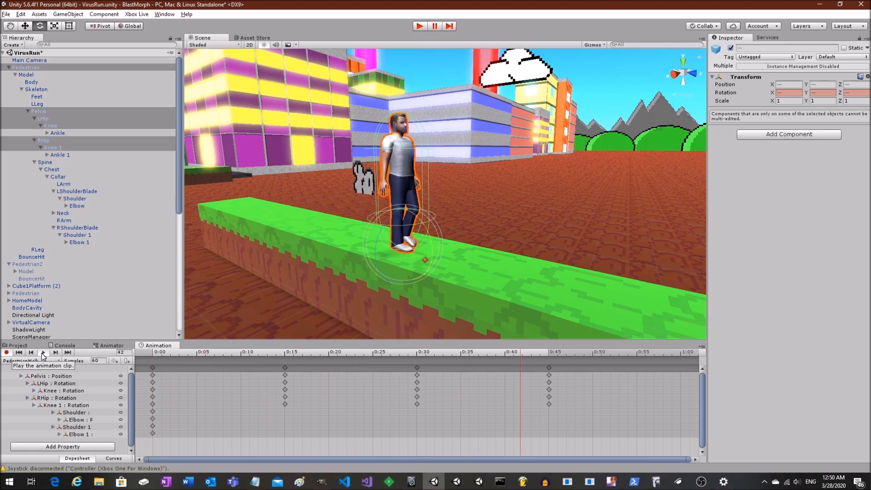
# Copy all joint keys from frame 0 to frame 60 and play back the looping walk
pyautogui.click(153, 368)
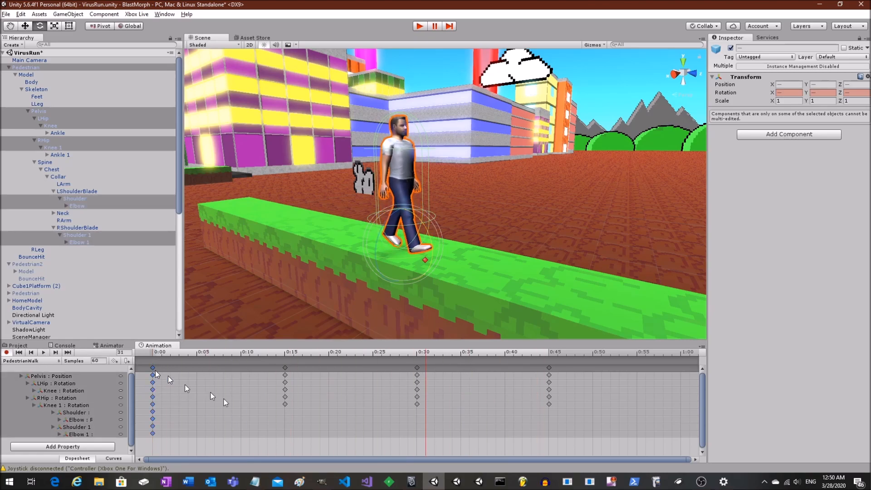
pyautogui.click(679, 355)
pyautogui.hotkey('ctrl', 'v')
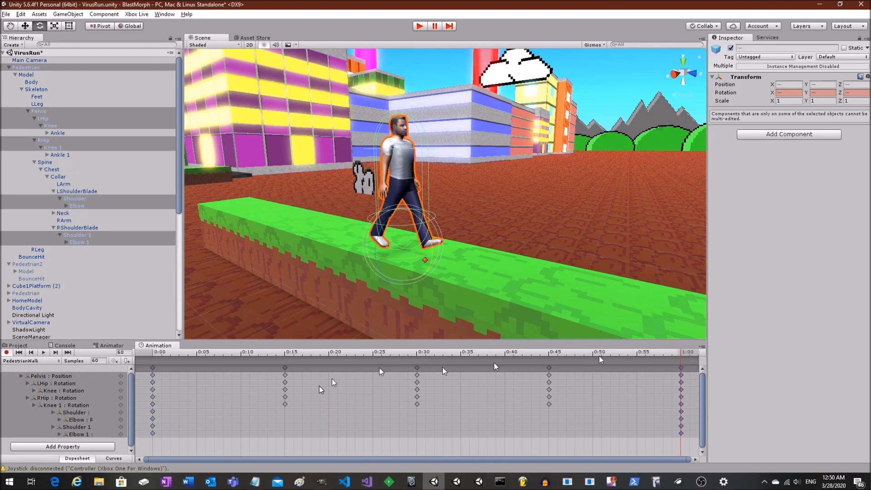
pyautogui.click(157, 351)
pyautogui.click(43, 352)
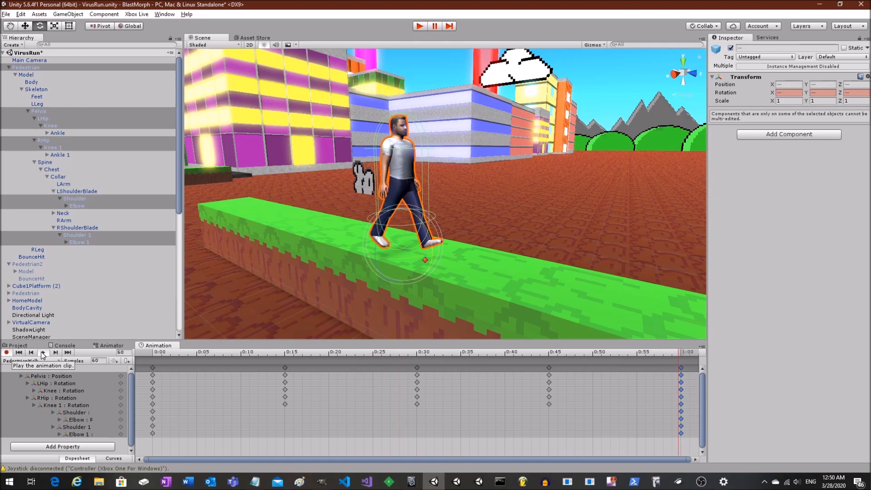
pyautogui.click(43, 352)
pyautogui.keyDown('alt'); pyautogui.moveTo(352, 289); pyautogui.dragTo(437, 281); pyautogui.keyUp('alt')
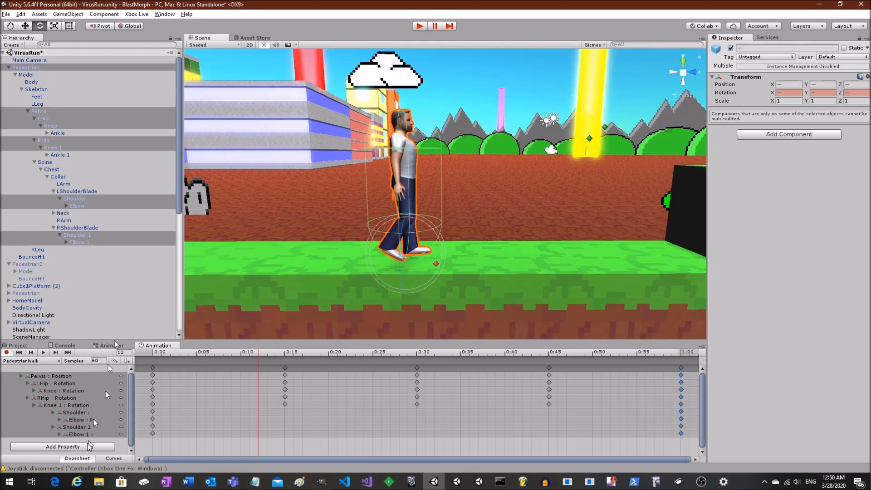
# Examine the animation curves of RHip, Knee 1, the left shoulder and elbow, and the Pelvis position in an enlarged curve view
pyautogui.click(114, 458)
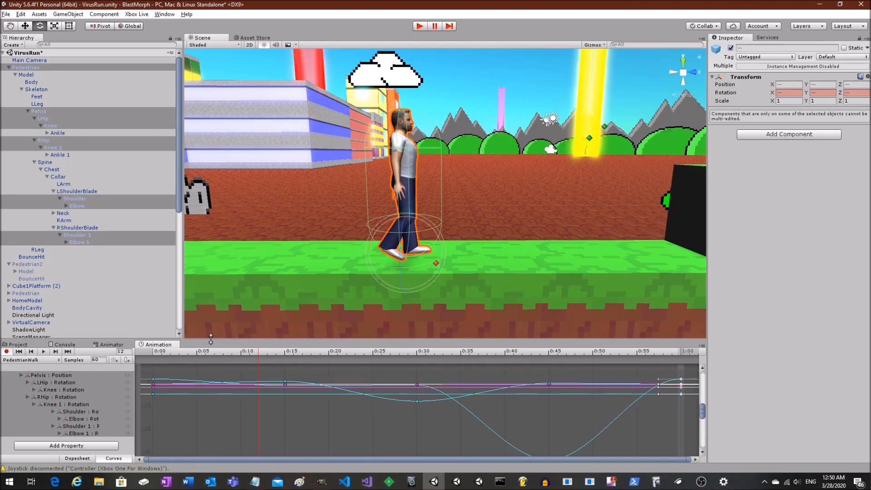
pyautogui.moveTo(211, 340); pyautogui.dragTo(202, 295)
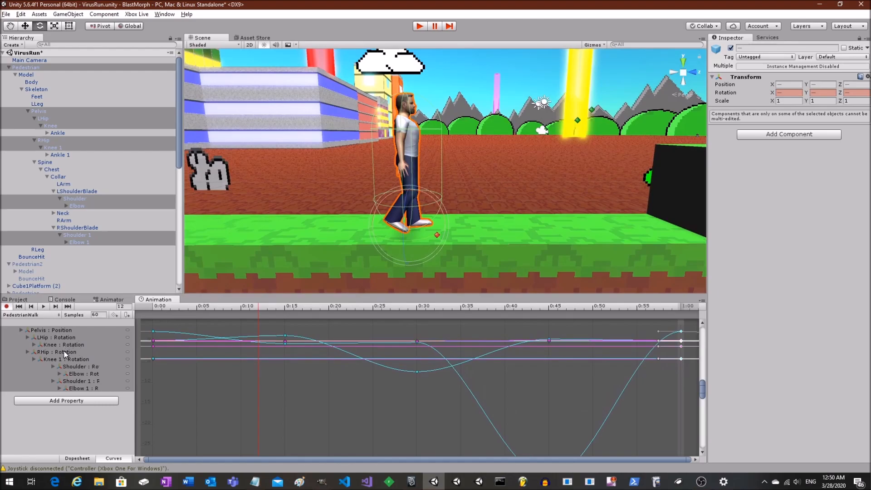
pyautogui.click(67, 352)
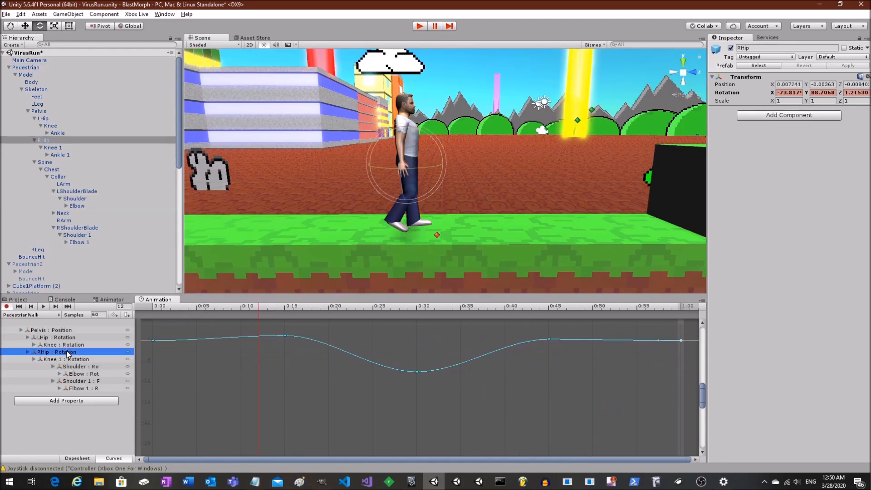
pyautogui.click(204, 360)
pyautogui.press('f')
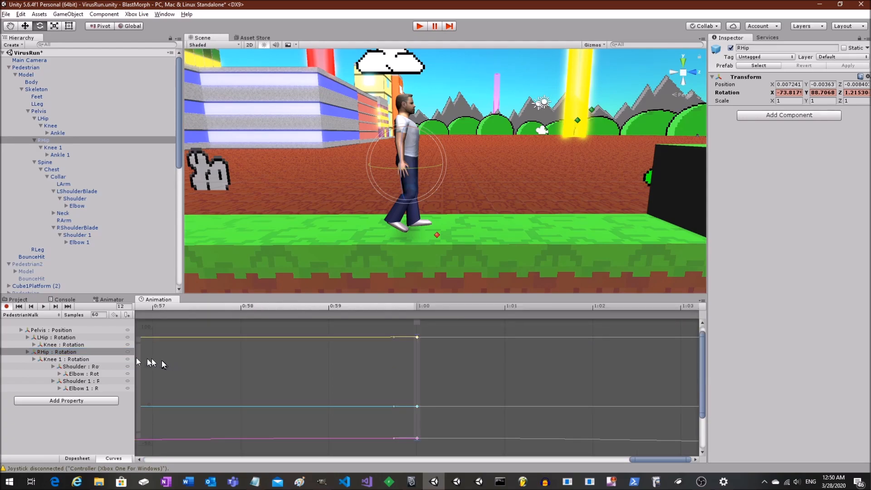
pyautogui.click(72, 359)
pyautogui.press('f')
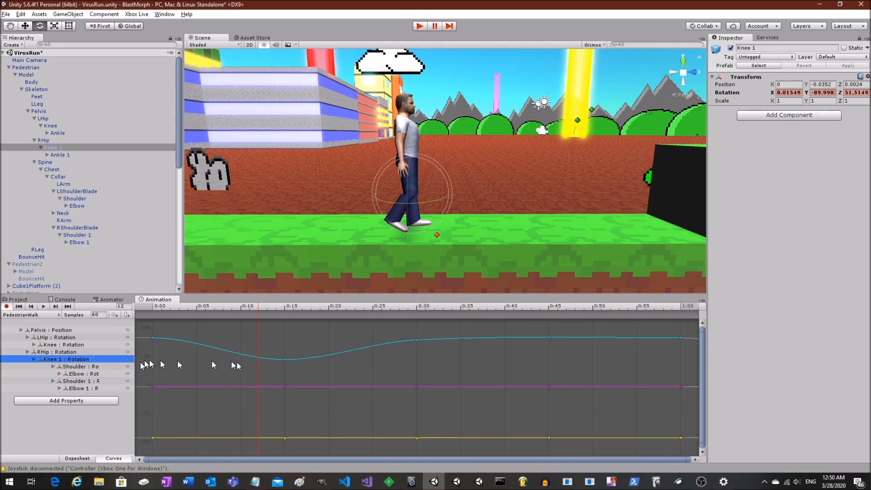
pyautogui.click(93, 366)
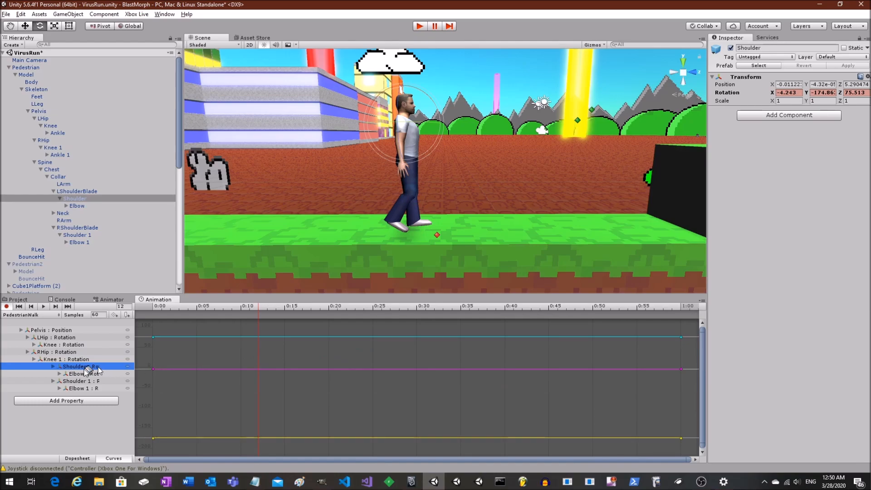
pyautogui.click(86, 374)
pyautogui.click(61, 330)
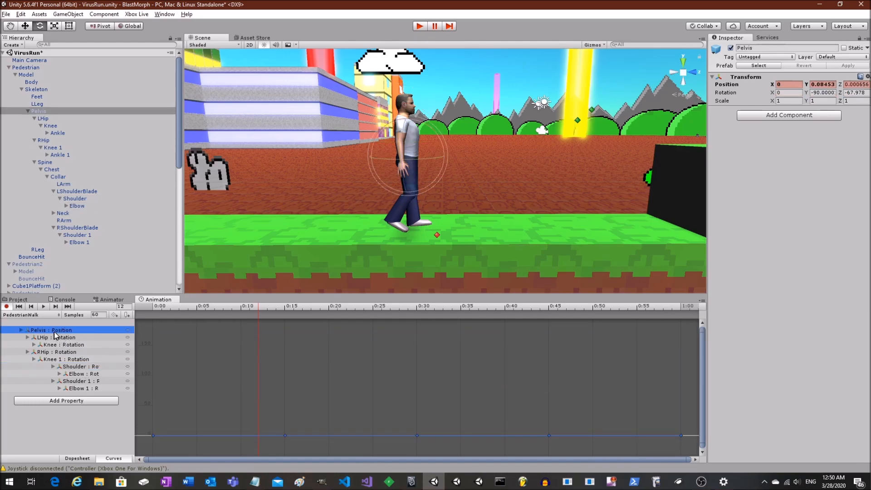
pyautogui.press('f')
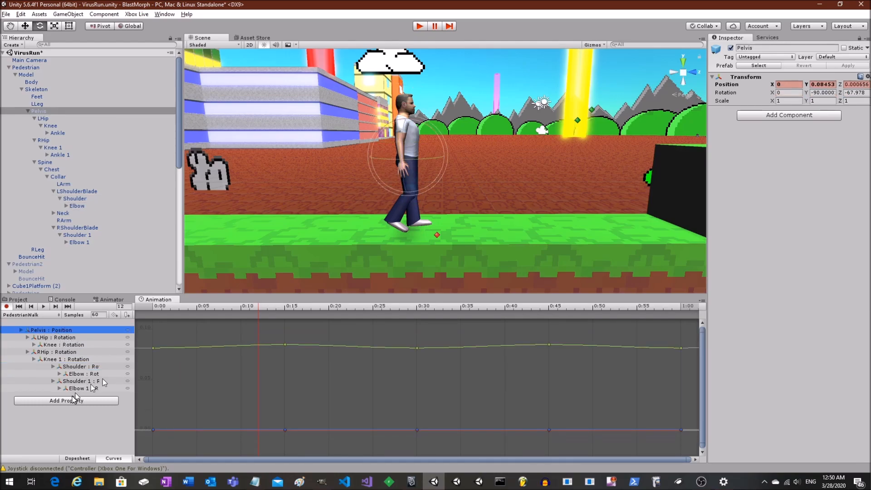
# Swing the left Shoulder back at frame 0 to about (-41.2, -173.2, 71.4) and forward at frame 30 to about (29.5, -173.7, 78.9)
pyautogui.click(170, 307)
pyautogui.moveTo(179, 307); pyautogui.dragTo(131, 323)
pyautogui.click(83, 458)
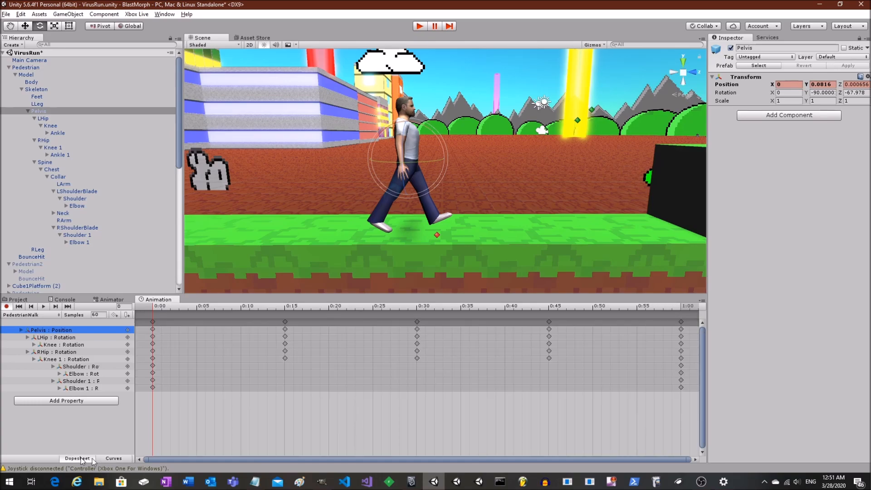
pyautogui.click(81, 199)
pyautogui.keyDown('alt'); pyautogui.moveTo(390, 137); pyautogui.dragTo(448, 133); pyautogui.keyUp('alt')
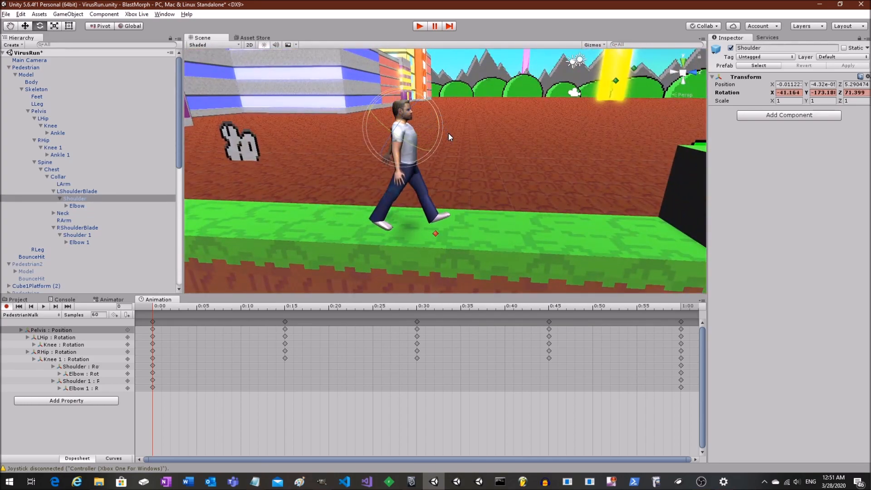
pyautogui.moveTo(282, 307); pyautogui.dragTo(418, 316)
pyautogui.moveTo(436, 118); pyautogui.dragTo(399, 93)
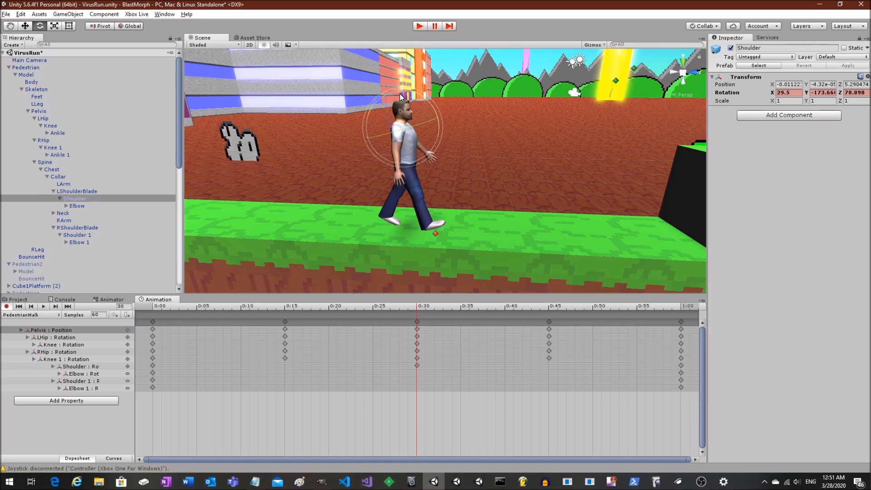
# Copy all keys, including the left arm pose, from frame 0 to frame 60 and return to frame 0
pyautogui.click(152, 321)
pyautogui.click(681, 309)
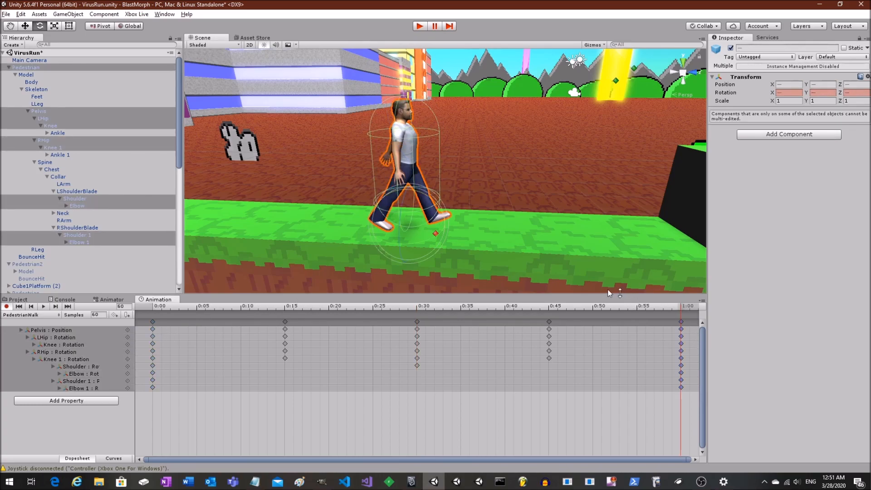
pyautogui.moveTo(301, 306); pyautogui.dragTo(136, 303)
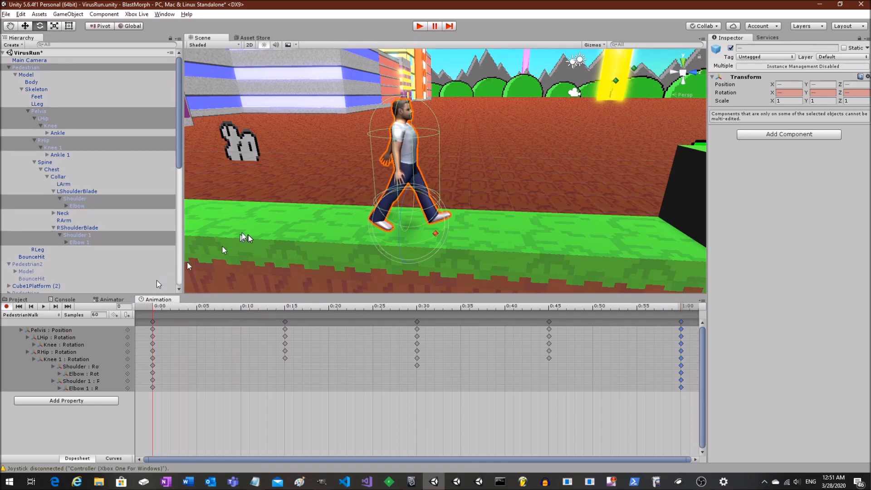
# Swing Shoulder 1 forward at frame 0 to about (25.5, -174.3, 78.3) and back at frame 30 to about (-37.5, -173.3, 71.8)
pyautogui.click(75, 199)
pyautogui.click(75, 235)
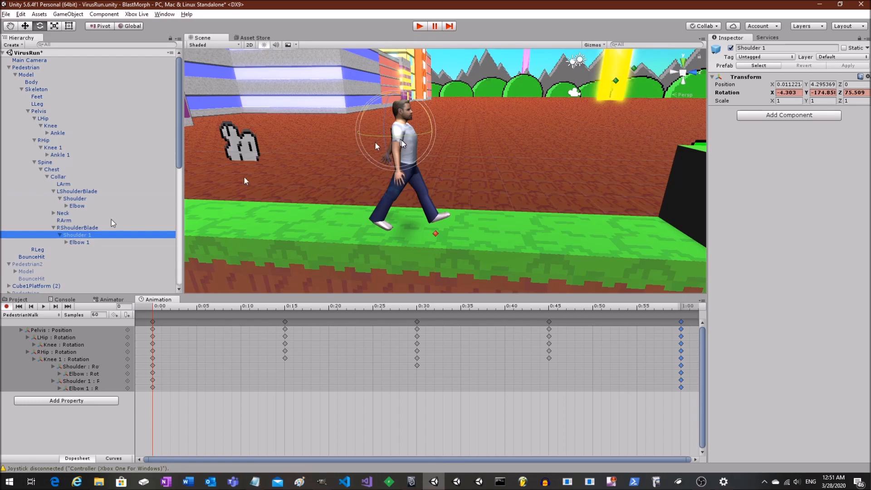
pyautogui.moveTo(426, 126); pyautogui.dragTo(411, 105)
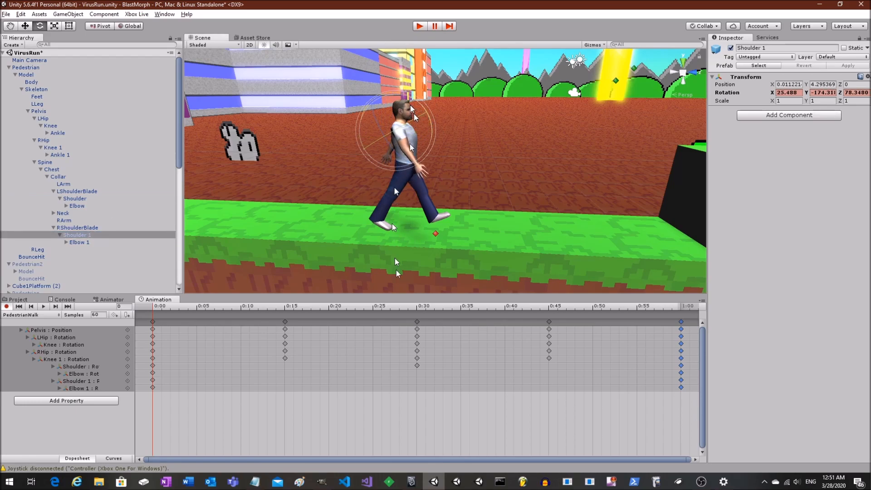
pyautogui.click(417, 306)
pyautogui.moveTo(428, 116); pyautogui.dragTo(438, 155)
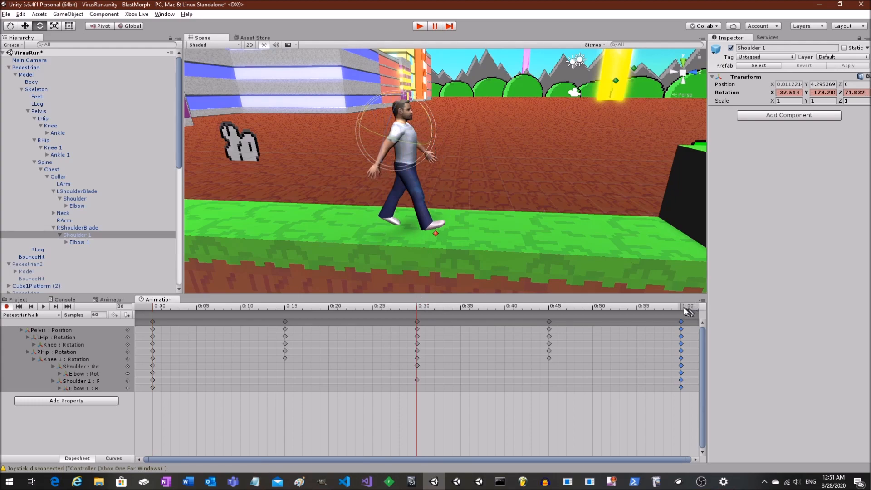
# Copy all frame 0 keys with both arm poses to frame 60 and play the walk from the start
pyautogui.click(153, 322)
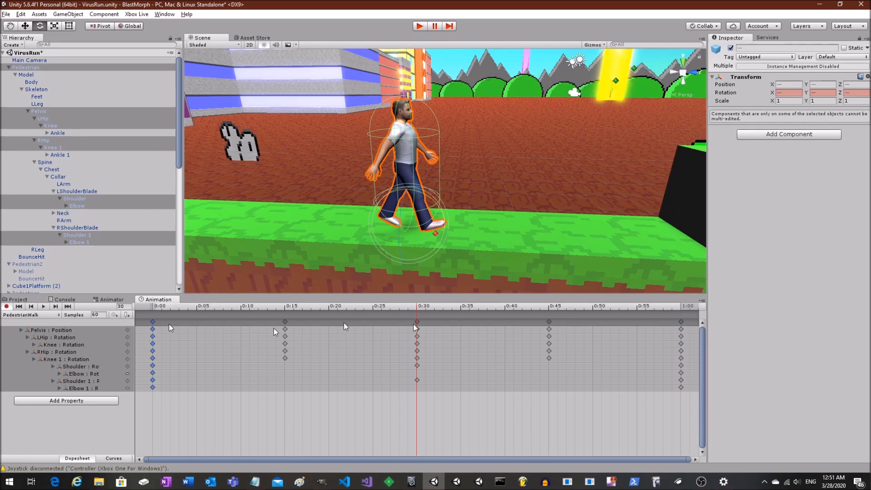
pyautogui.click(680, 307)
pyautogui.hotkey('ctrl', 'v')
pyautogui.keyDown('alt'); pyautogui.moveTo(466, 192); pyautogui.dragTo(438, 190); pyautogui.keyUp('alt')
pyautogui.click(149, 307)
pyautogui.click(43, 306)
pyautogui.scroll(-5, 477, 203)
pyautogui.moveTo(483, 204)
pyautogui.keyDown('alt'); pyautogui.mouseDown()
pyautogui.moveTo(329, 194)
pyautogui.moveTo(483, 194)
pyautogui.mouseUp(); pyautogui.keyUp('alt')
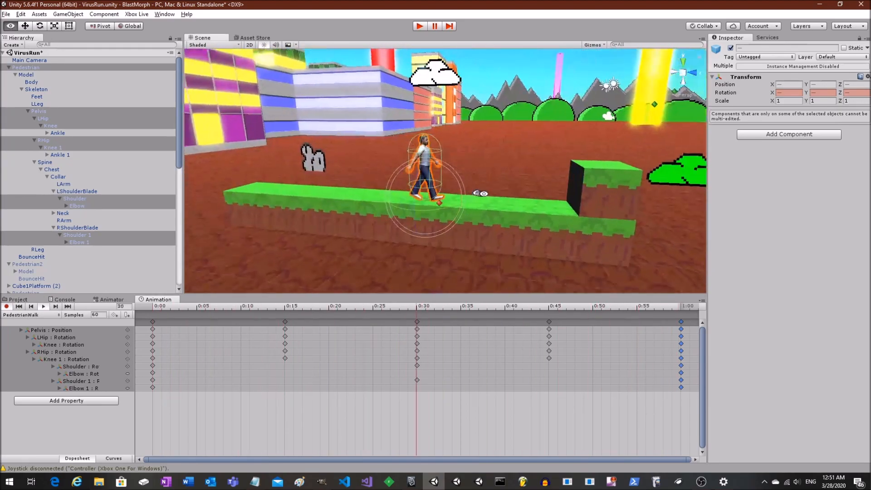
# Watch the walk cycle preview up close and from the side, and stop its playback
pyautogui.scroll(3, 484, 193)
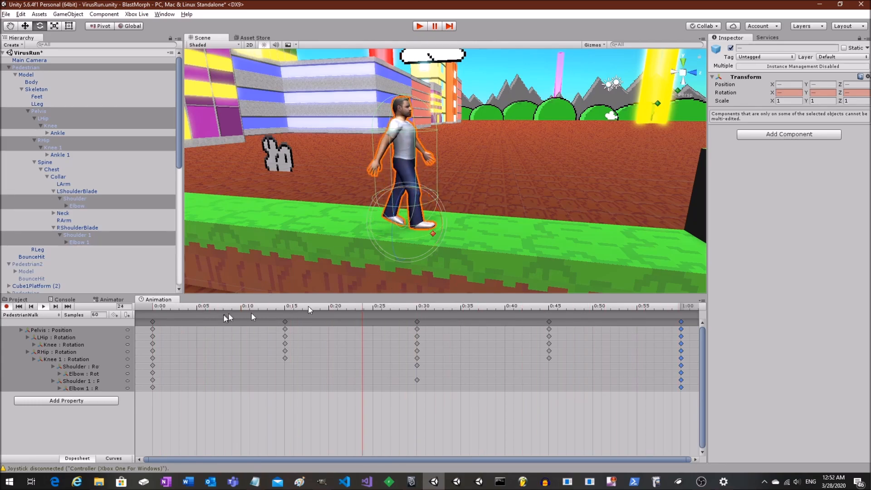
pyautogui.click(44, 306)
pyautogui.keyDown('alt'); pyautogui.moveTo(311, 243); pyautogui.dragTo(359, 230); pyautogui.keyUp('alt')
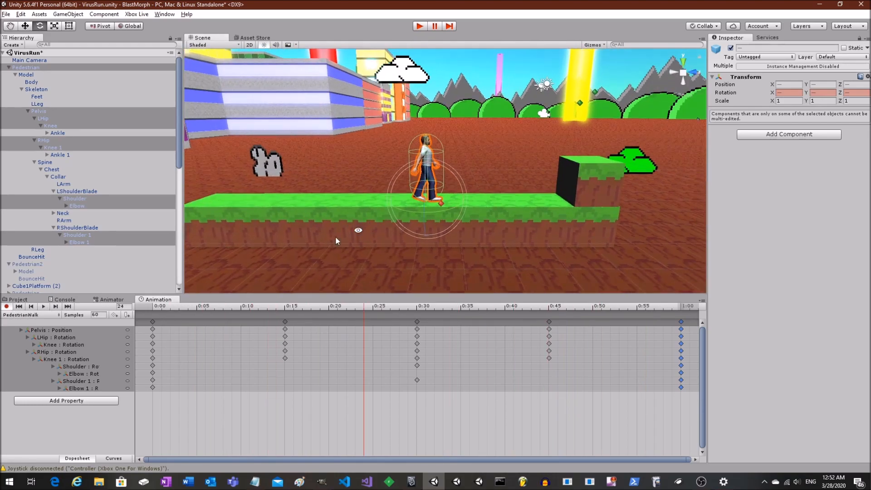
# Open the Pedestrian animator state graph and move the PedestrianIdle state clear of Any State, above PedestrianWalk
pyautogui.click(113, 300)
pyautogui.moveTo(402, 325); pyautogui.dragTo(428, 350, button='middle')
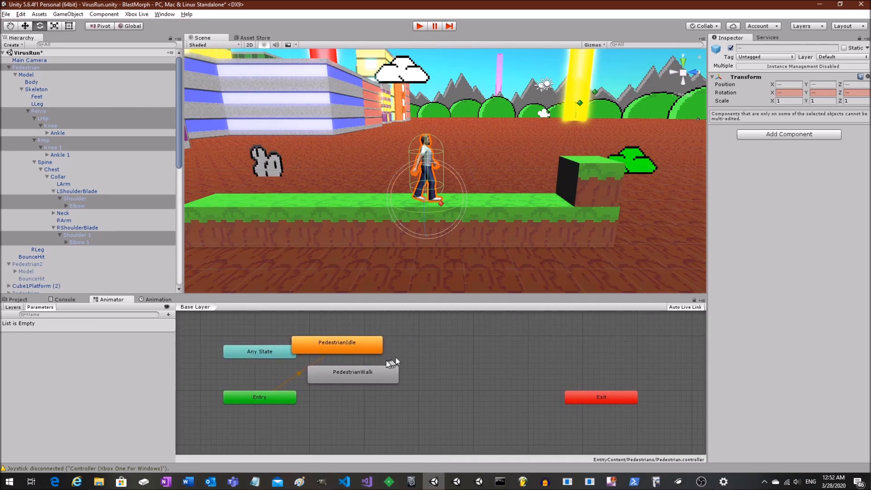
pyautogui.moveTo(377, 346); pyautogui.dragTo(390, 335)
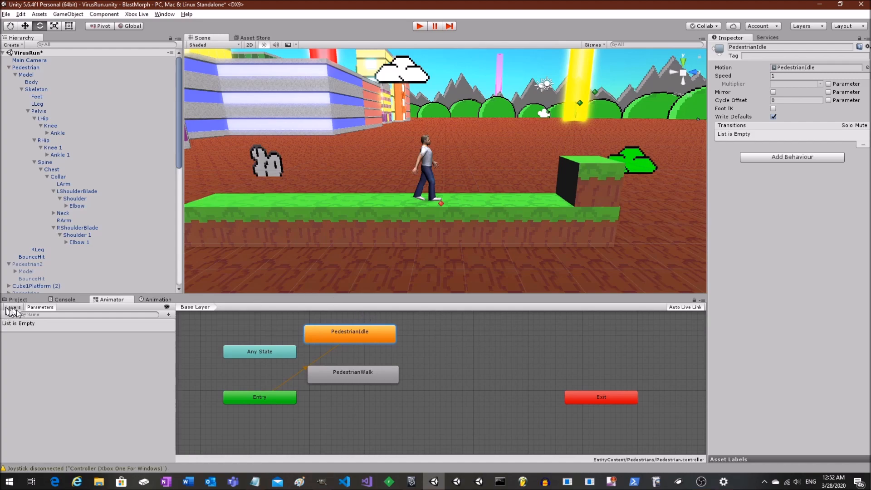
# Add a float parameter named SpdX to the Pedestrian animator controller
pyautogui.click(66, 314)
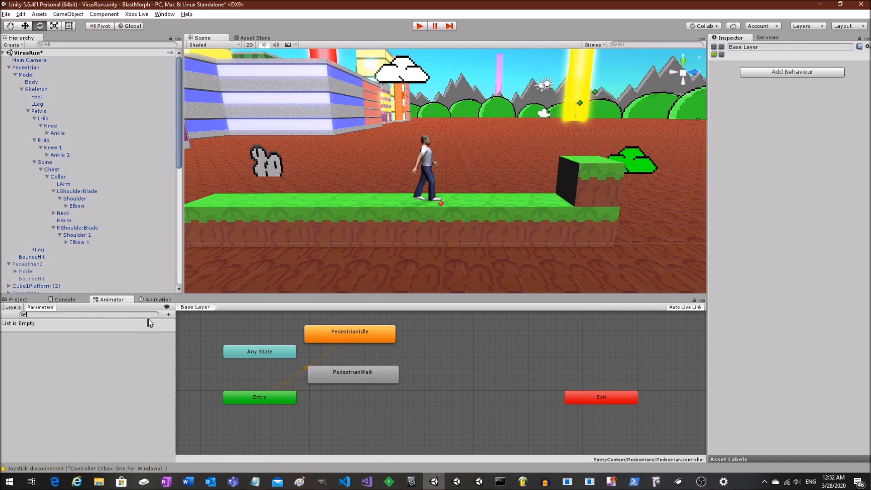
pyautogui.click(168, 314)
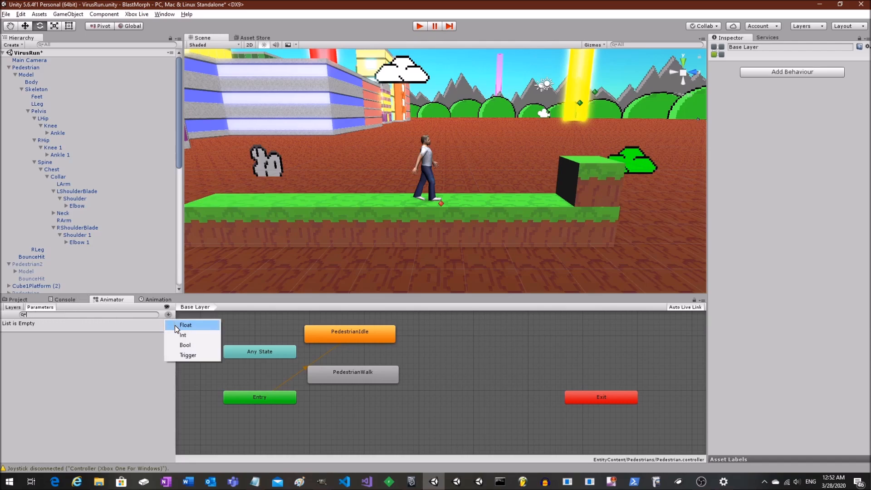
pyautogui.click(181, 325)
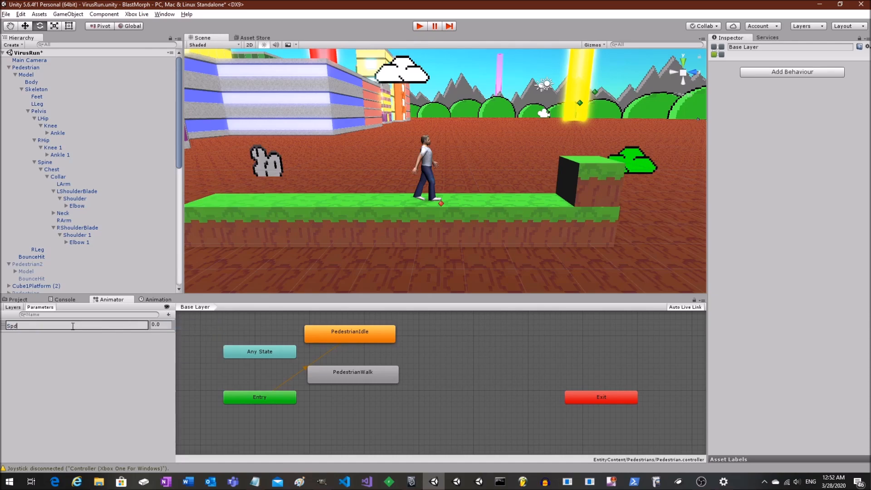
pyautogui.press('Return')
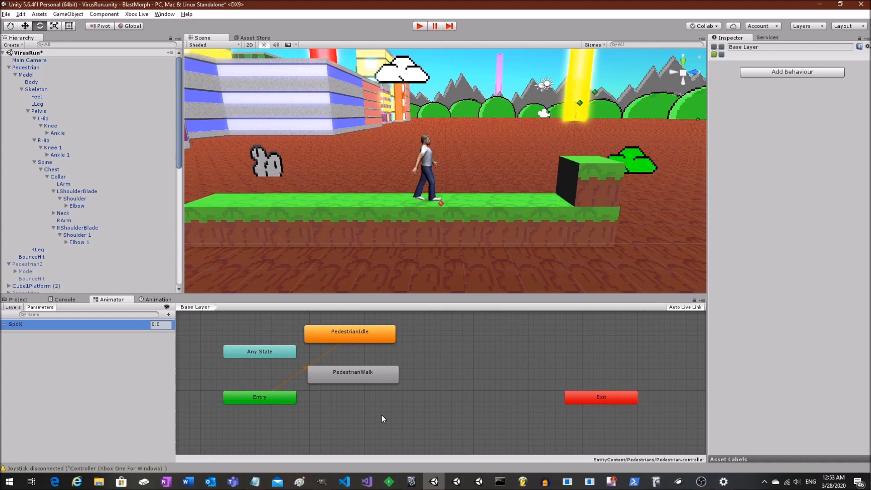
# Make PedestrianWalk the default state of the animator's Base Layer
pyautogui.click(363, 374)
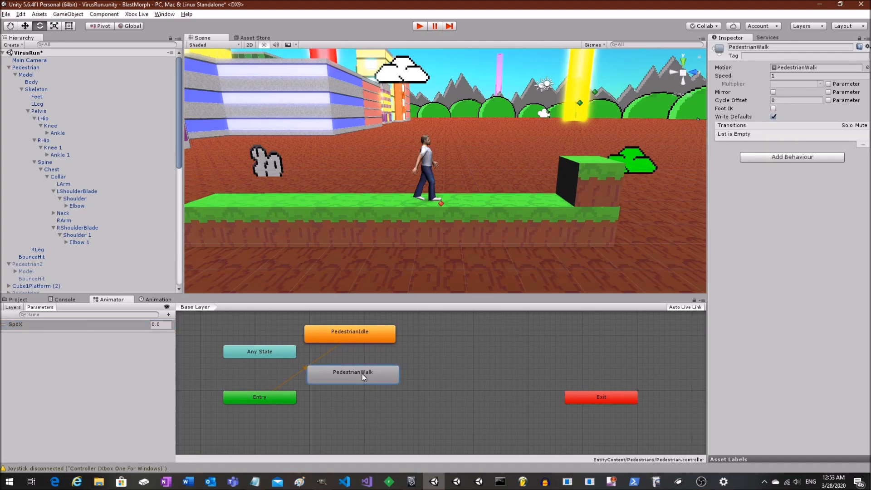
pyautogui.rightClick(362, 373)
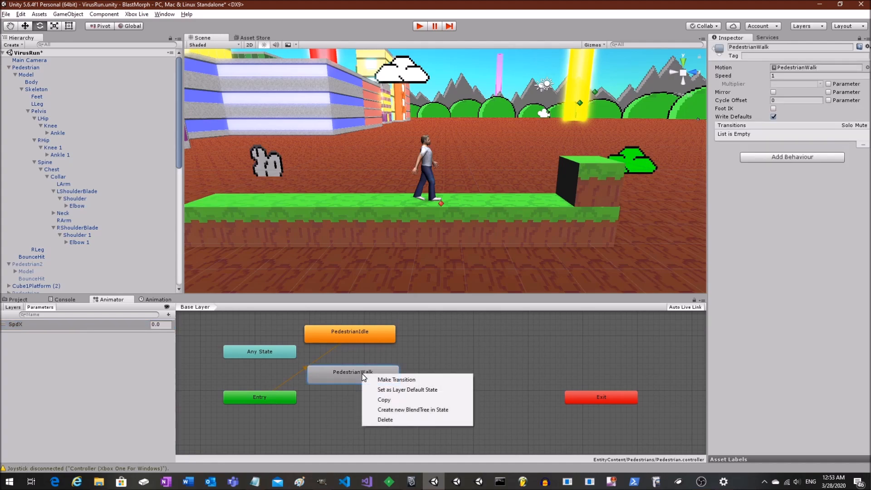
pyautogui.click(392, 388)
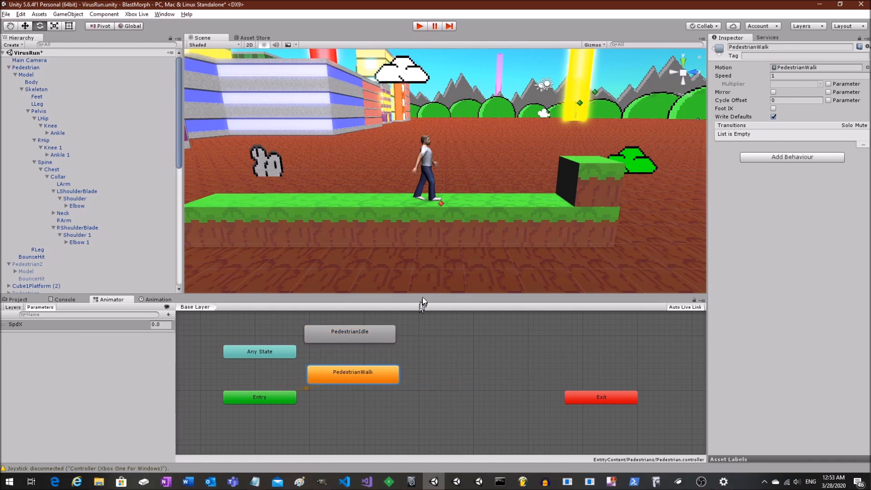
# Enlarge the scene view, return to the PedestrianWalk keyframes and turn off animation recording so the pedestrian leaves its preview pose
pyautogui.moveTo(423, 295); pyautogui.dragTo(424, 323)
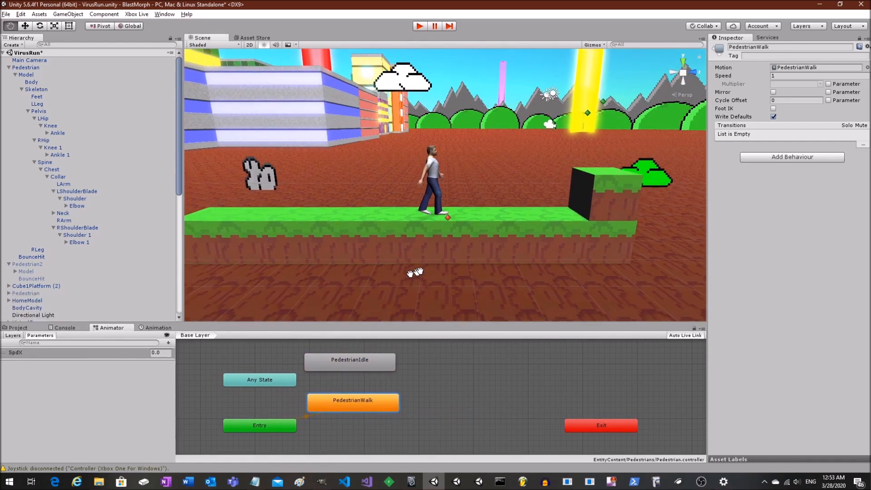
pyautogui.keyDown('alt'); pyautogui.moveTo(488, 250); pyautogui.dragTo(470, 250); pyautogui.keyUp('alt')
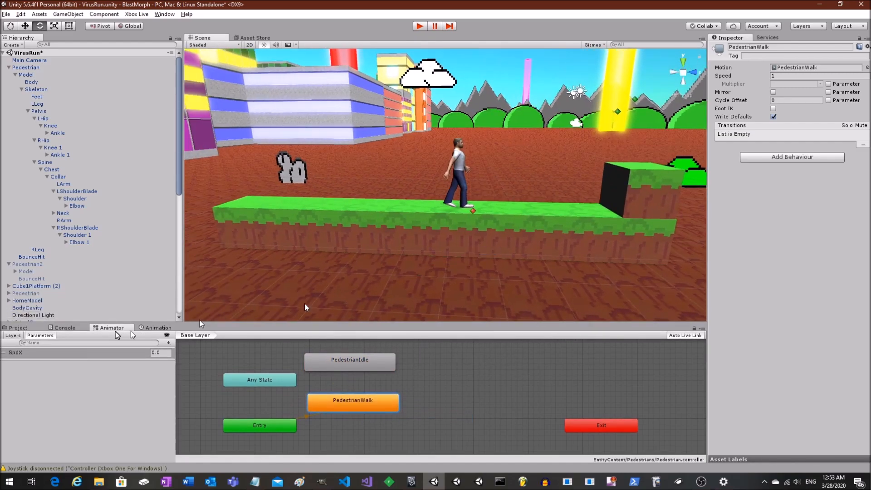
pyautogui.click(155, 328)
pyautogui.click(8, 334)
pyautogui.keyDown('alt'); pyautogui.moveTo(425, 245); pyautogui.dragTo(410, 227); pyautogui.keyUp('alt')
pyautogui.moveTo(517, 220); pyautogui.dragTo(491, 212, button='middle')
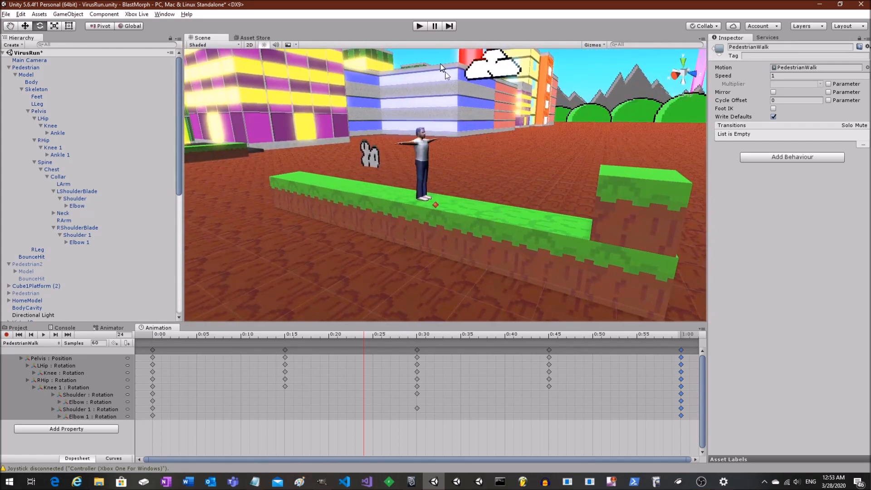
# Run the game, watch the pedestrian walk along the platform and bring the Game window over the scene
pyautogui.click(418, 29)
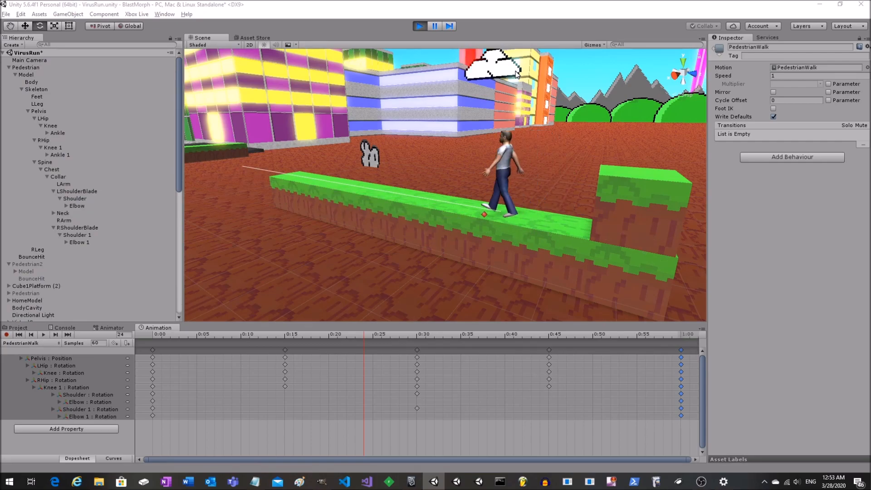
pyautogui.keyDown('alt'); pyautogui.moveTo(375, 239); pyautogui.dragTo(431, 230); pyautogui.keyUp('alt')
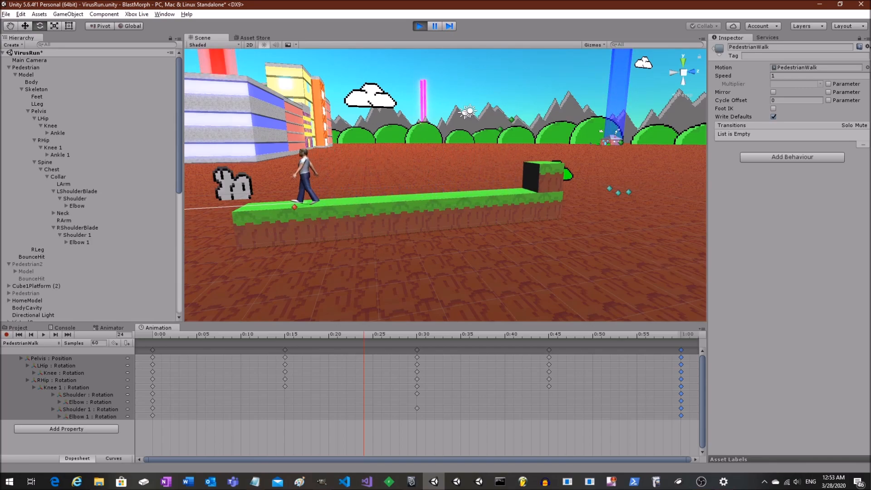
pyautogui.moveTo(870, 114); pyautogui.dragTo(387, 102)
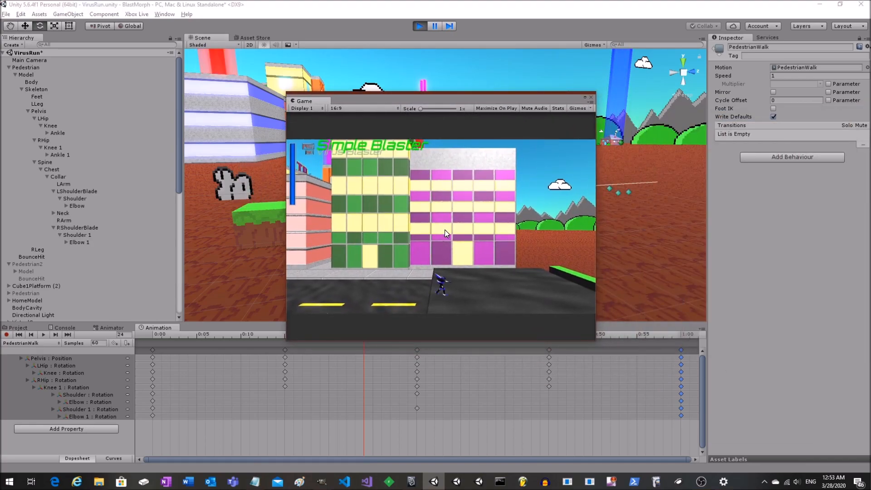